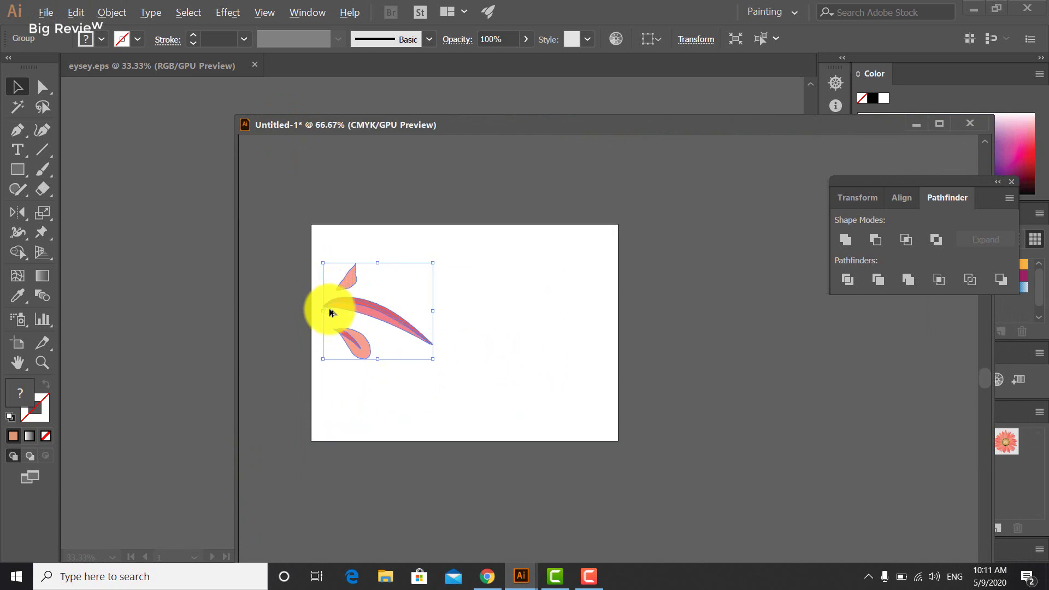
# - Move the artwork group up near the artboard's upper edge and shrink the artboard around it to about 12.45 × 10.68 cm
pyautogui.moveTo(371, 305); pyautogui.dragTo(367, 244)
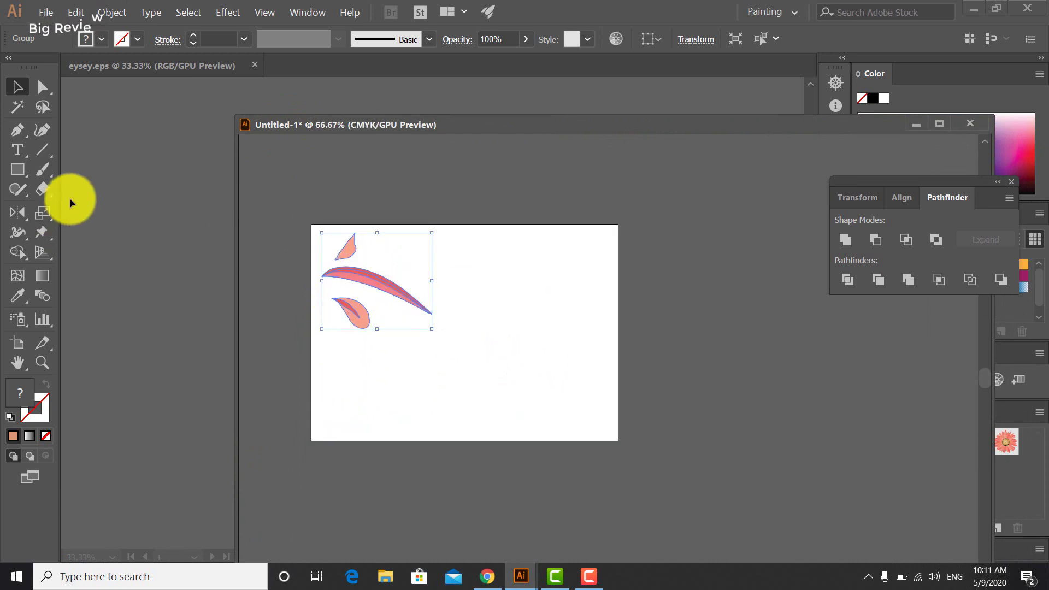
pyautogui.click(18, 344)
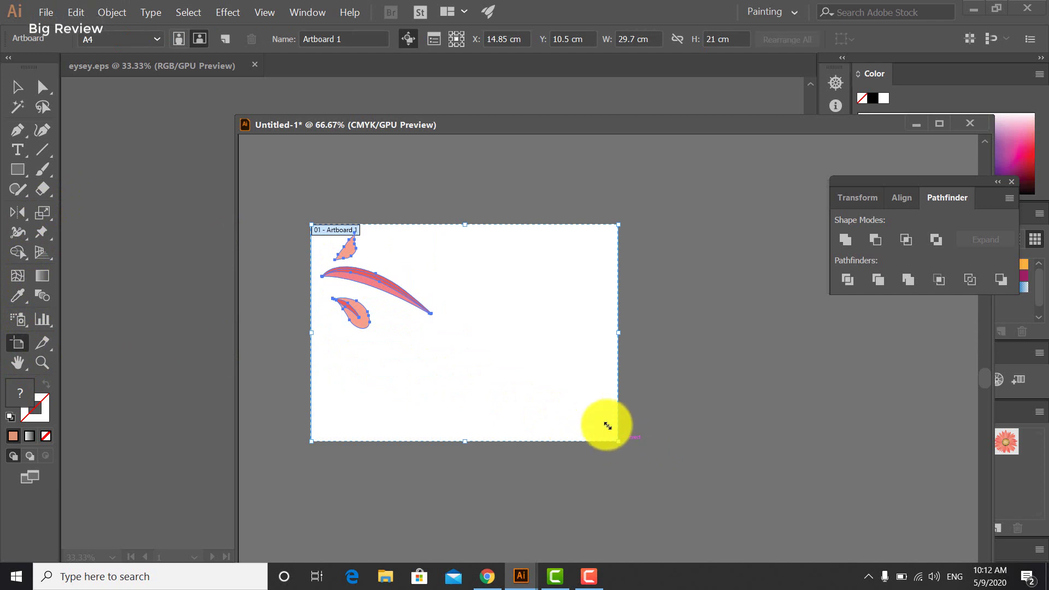
pyautogui.moveTo(607, 426); pyautogui.dragTo(440, 335)
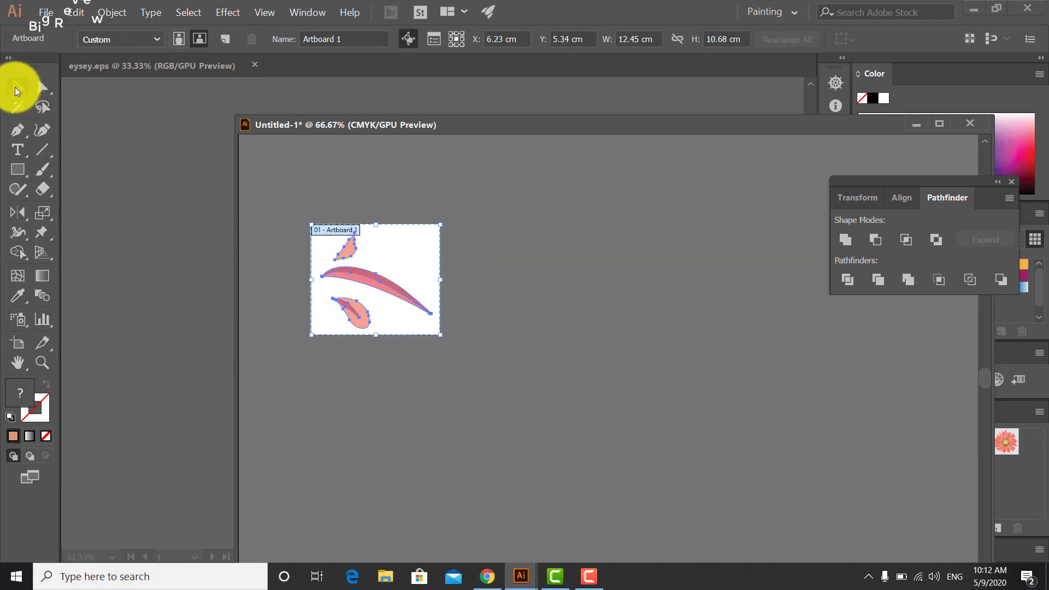
pyautogui.click(16, 87)
pyautogui.moveTo(333, 125); pyautogui.dragTo(300, 121)
pyautogui.click(428, 238)
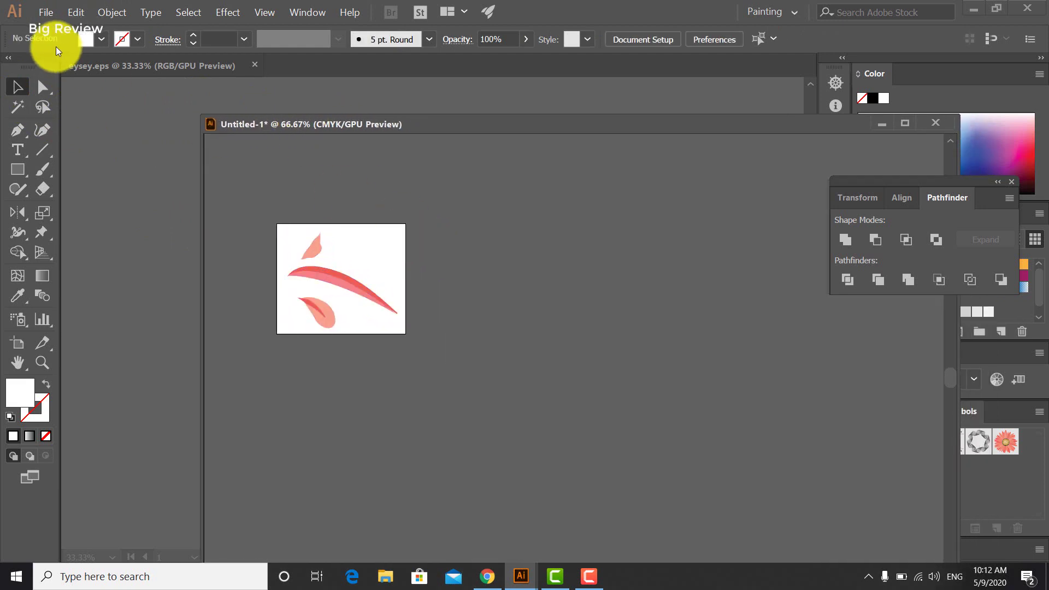
# - Start an Export As of the document, and create and open a new folder named Png on the Desktop
pyautogui.click(45, 16)
pyautogui.moveTo(109, 223)
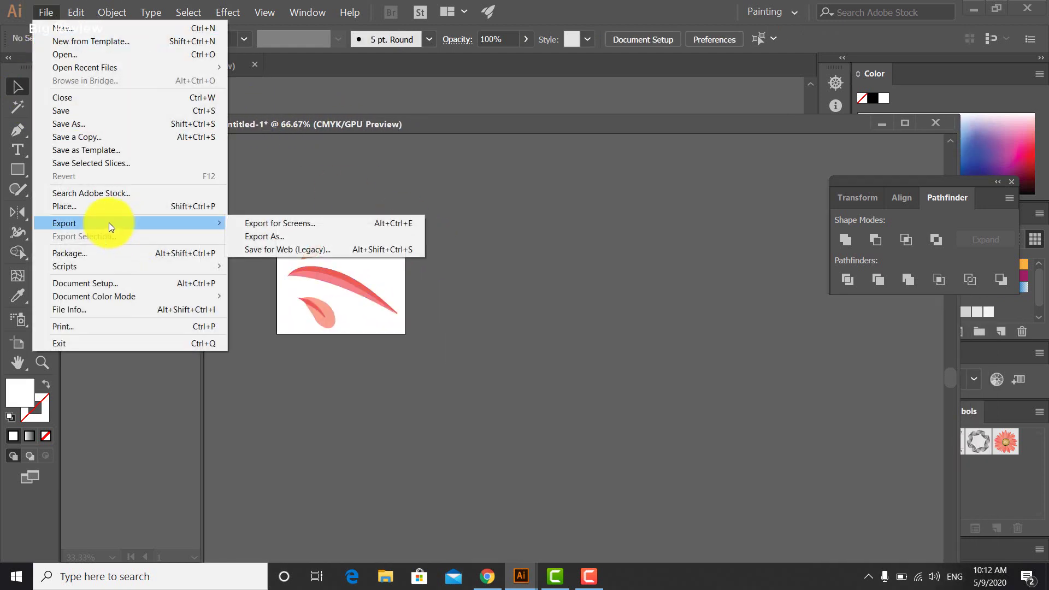
pyautogui.click(262, 236)
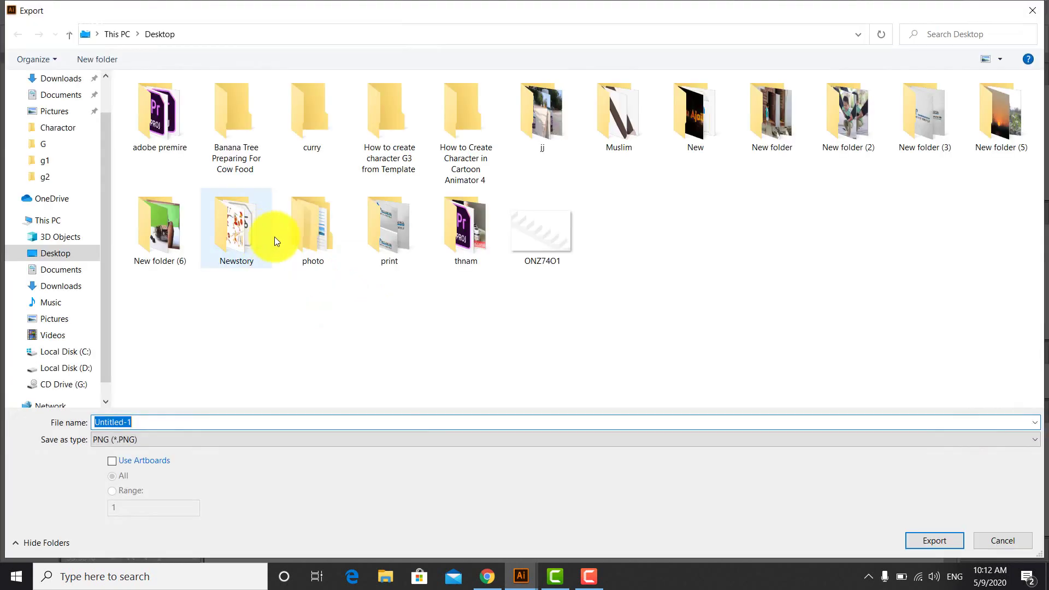
pyautogui.click(61, 254)
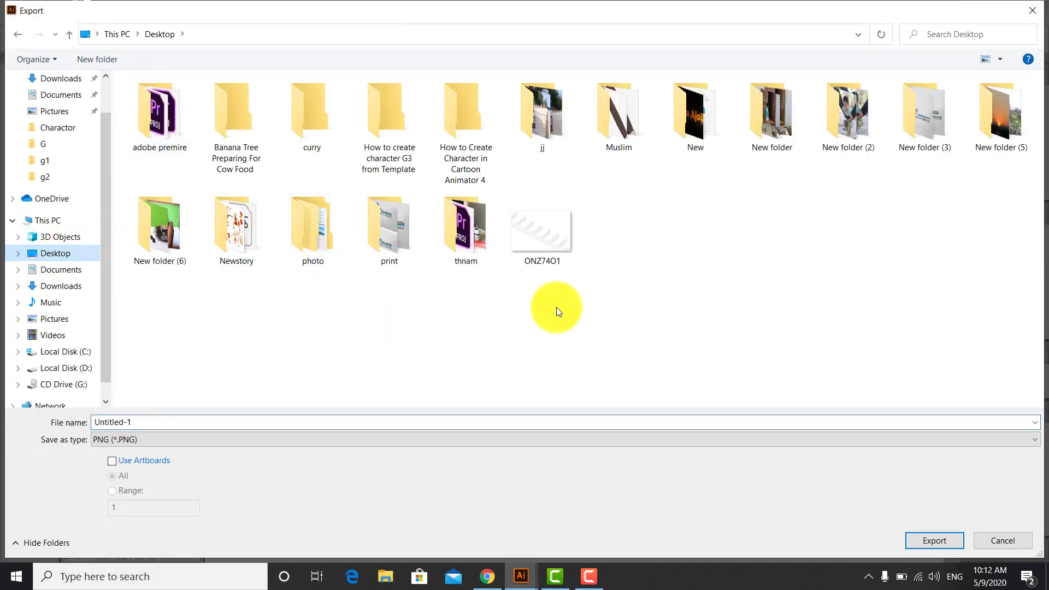
pyautogui.rightClick(556, 306)
pyautogui.moveTo(624, 438)
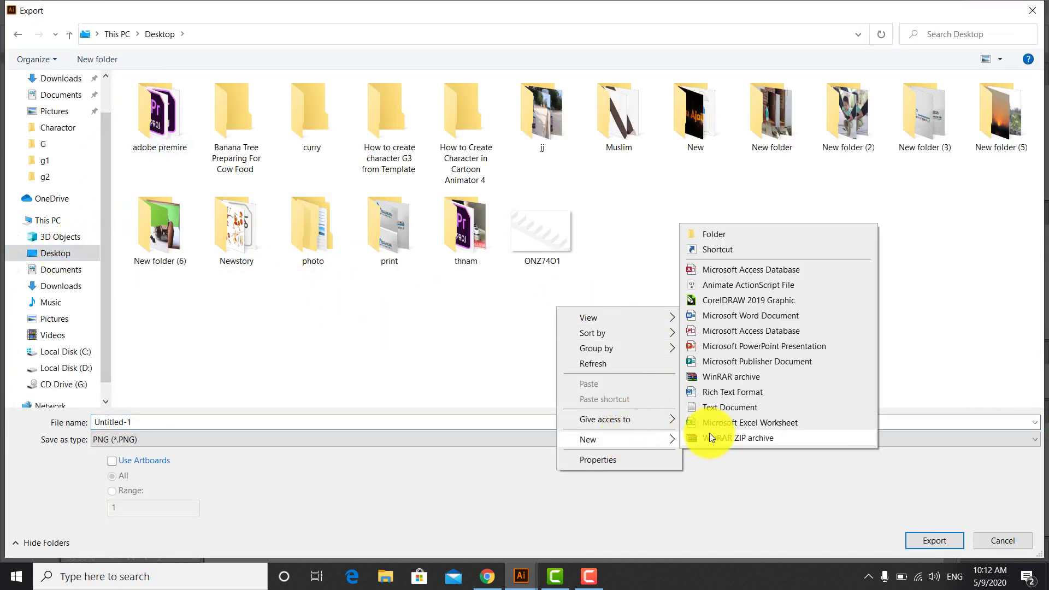
pyautogui.click(715, 233)
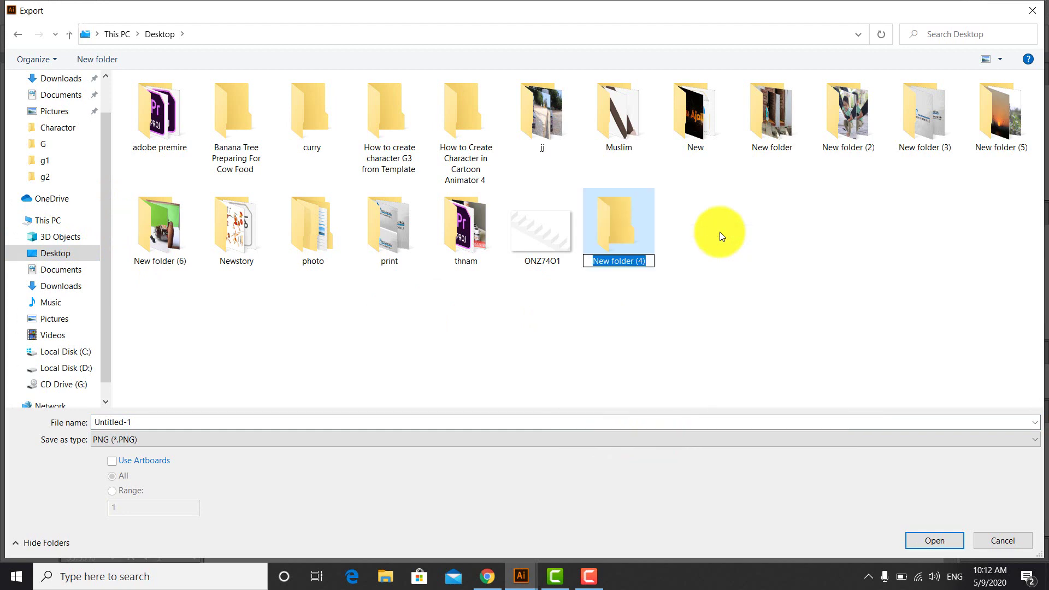
pyautogui.write('Png')
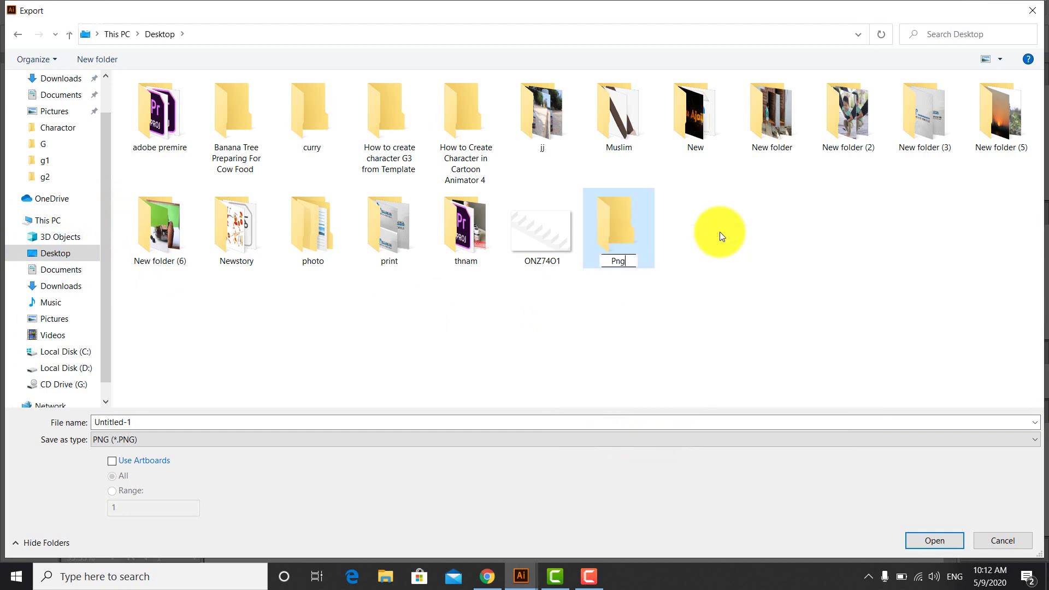
pyautogui.press('Return')
pyautogui.press('Return')
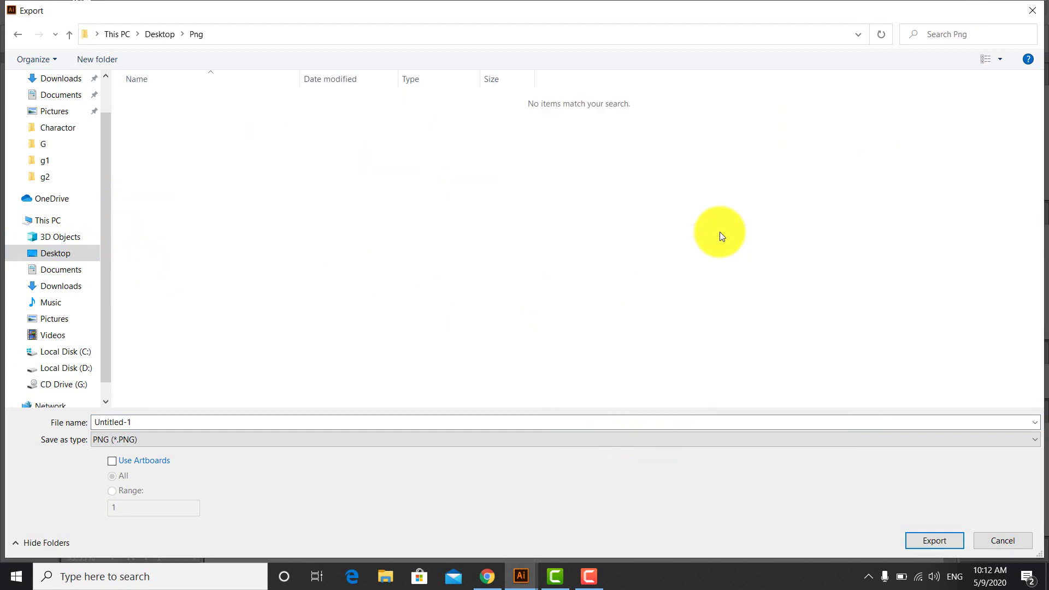
# - Export the artwork into the Png folder as a PNG named M1, at High (300 ppi) with a transparent background
pyautogui.click(458, 417)
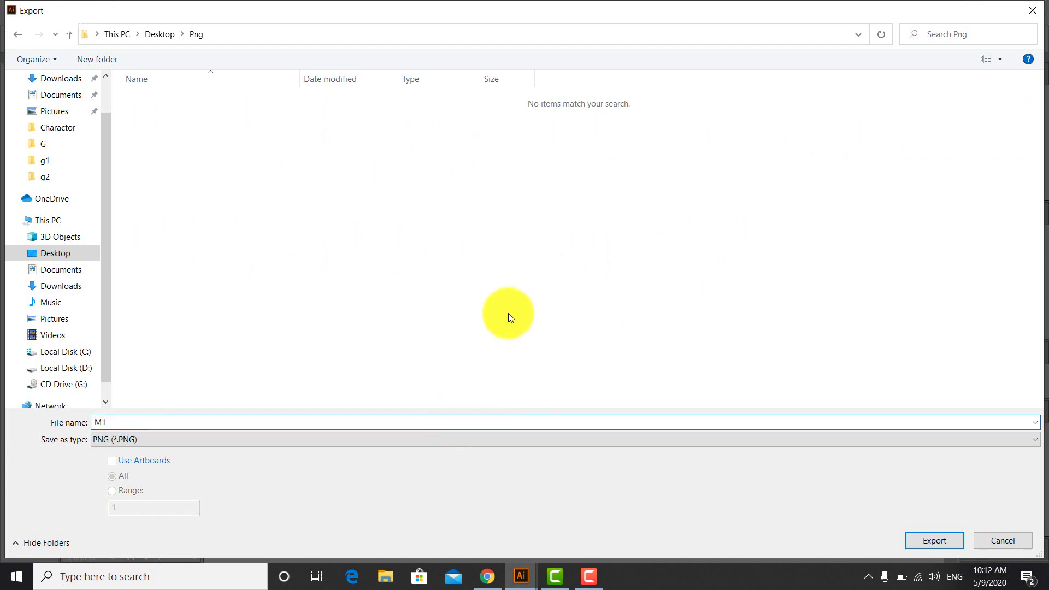
pyautogui.write('M1')
pyautogui.click(944, 540)
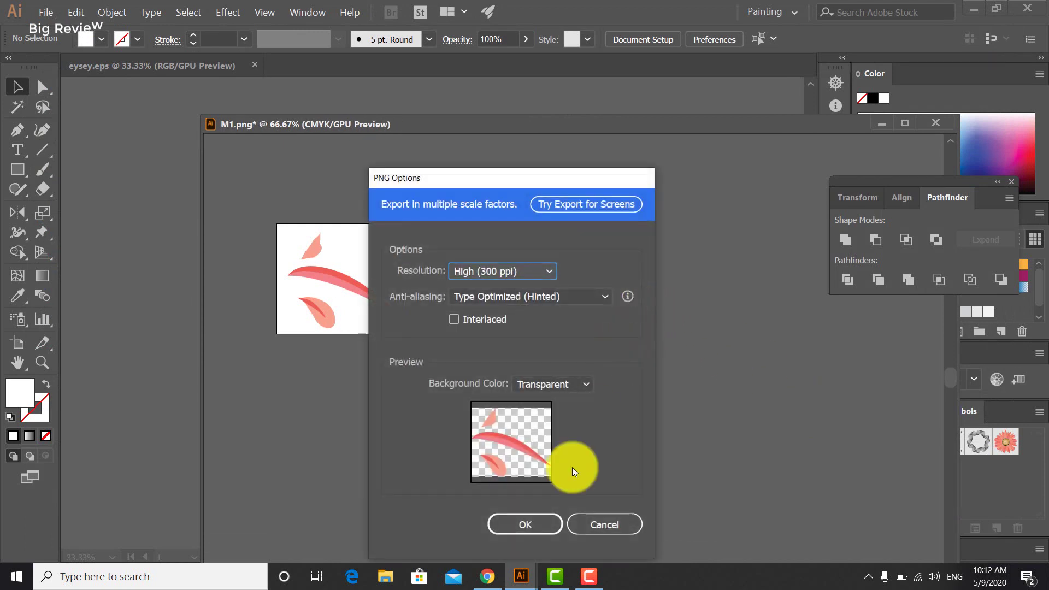
pyautogui.click(556, 520)
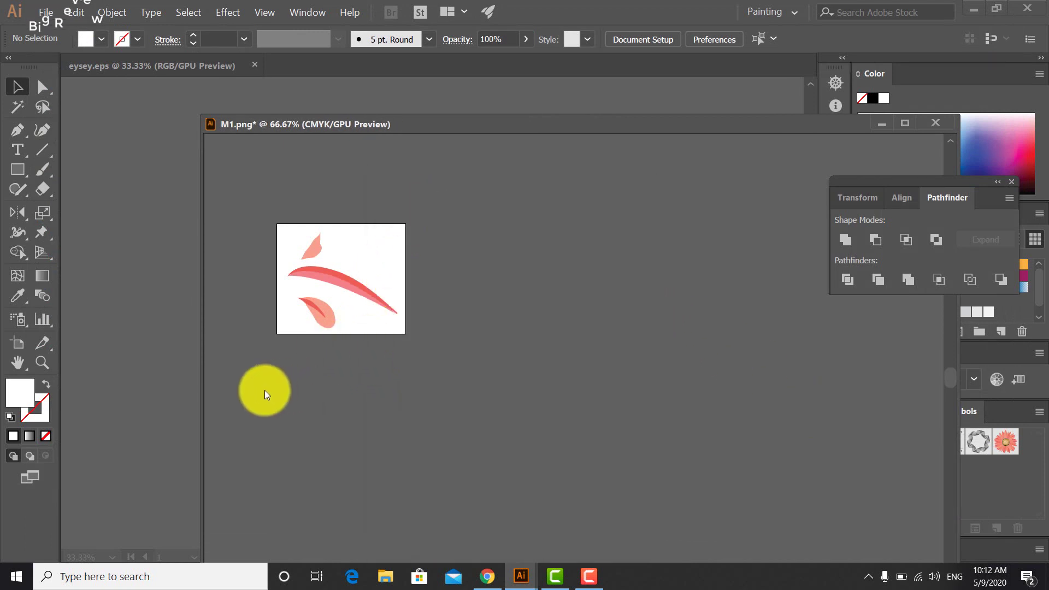
# - Replace the exported artwork on the artboard with a copy of the closed-lips mouth from eysey.eps
pyautogui.click(340, 288)
pyautogui.press('Delete')
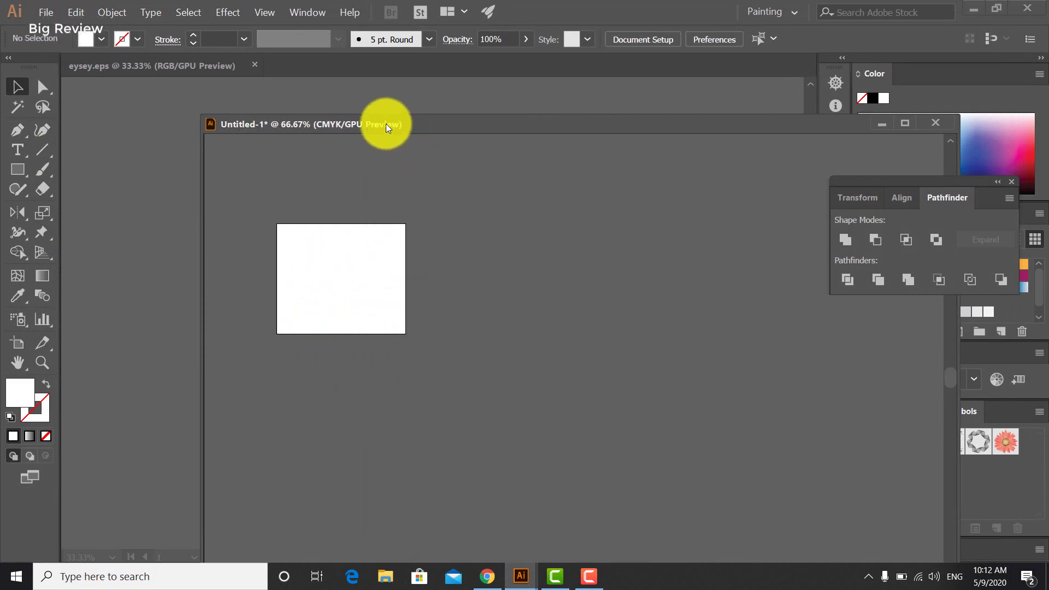
pyautogui.moveTo(386, 123); pyautogui.dragTo(573, 290)
pyautogui.click(651, 161)
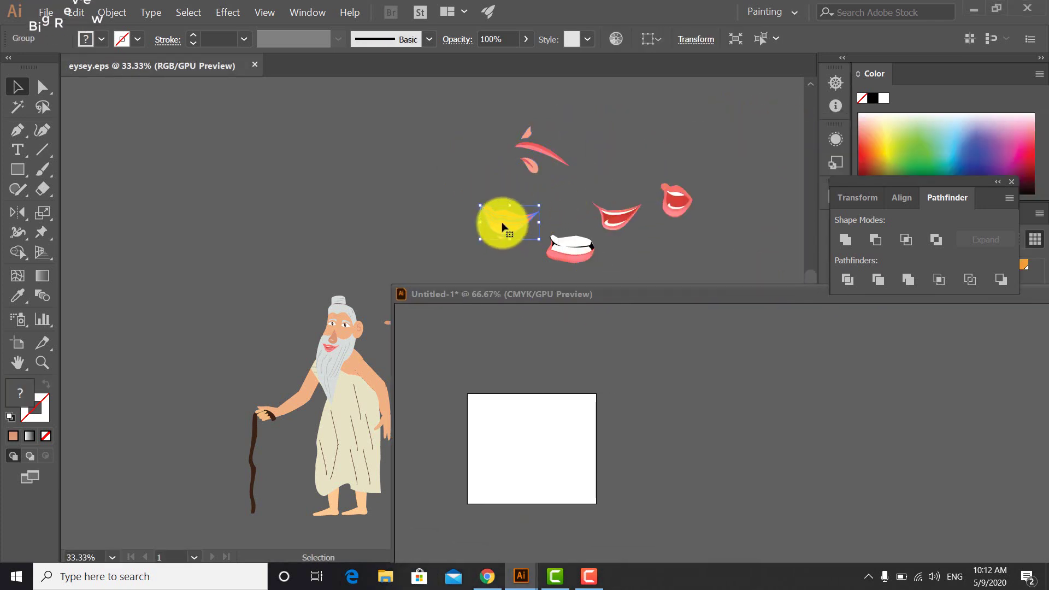
pyautogui.moveTo(502, 222); pyautogui.dragTo(524, 439)
pyautogui.click(734, 434)
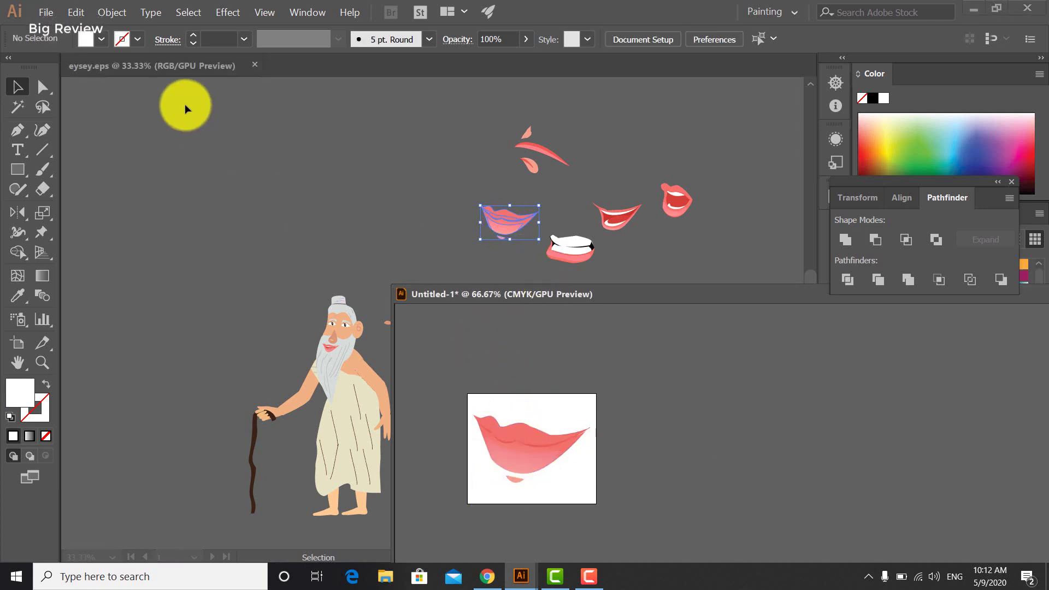
# - Export the closed-lips mouth into the Png folder as a PNG named M, at High (300 ppi) with a transparent background
pyautogui.click(47, 13)
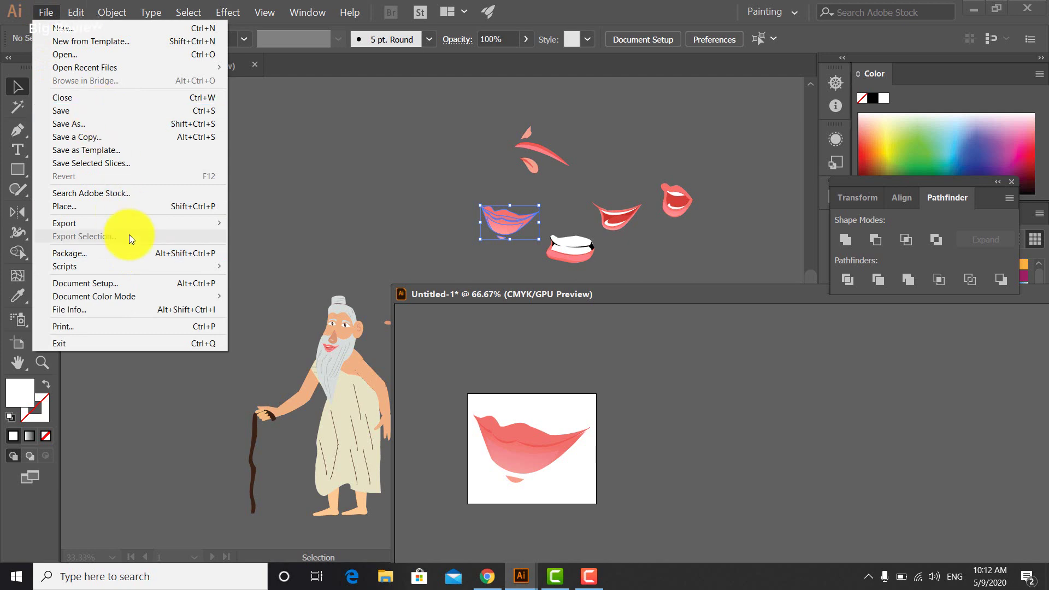
pyautogui.click(540, 237)
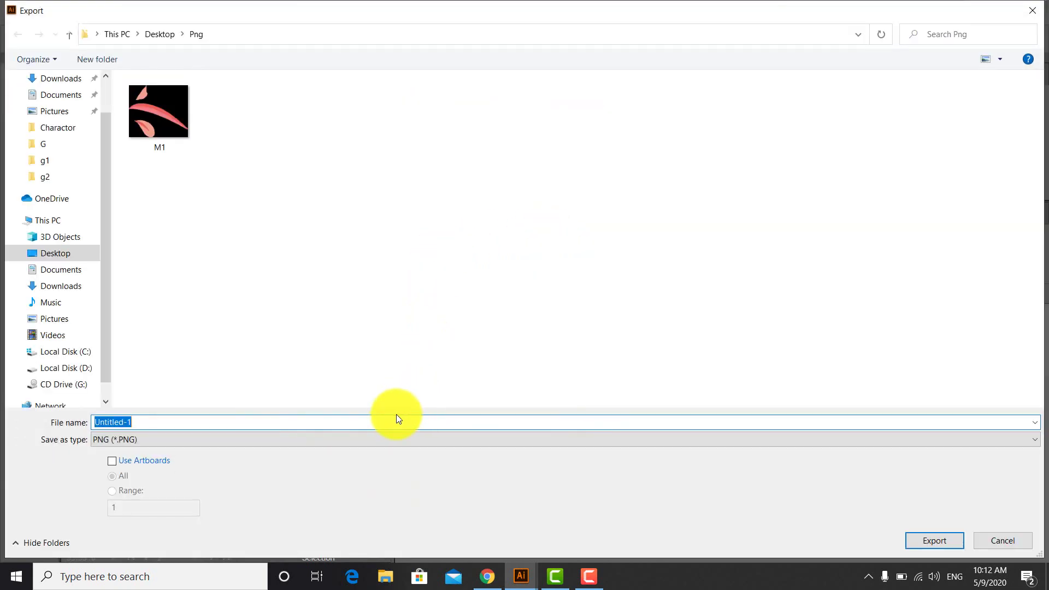
pyautogui.click(393, 422)
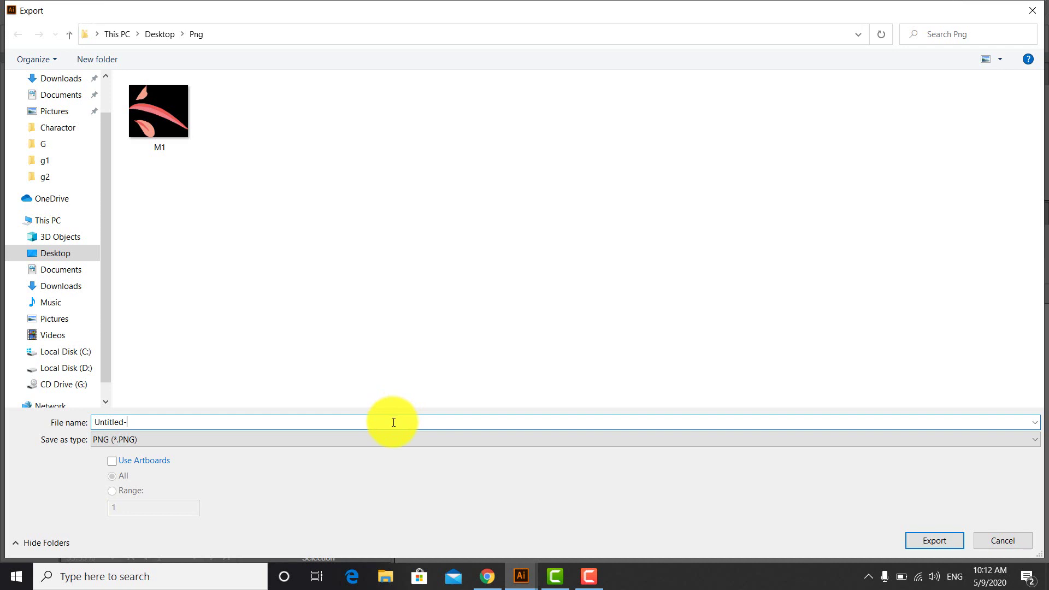
pyautogui.write('M')
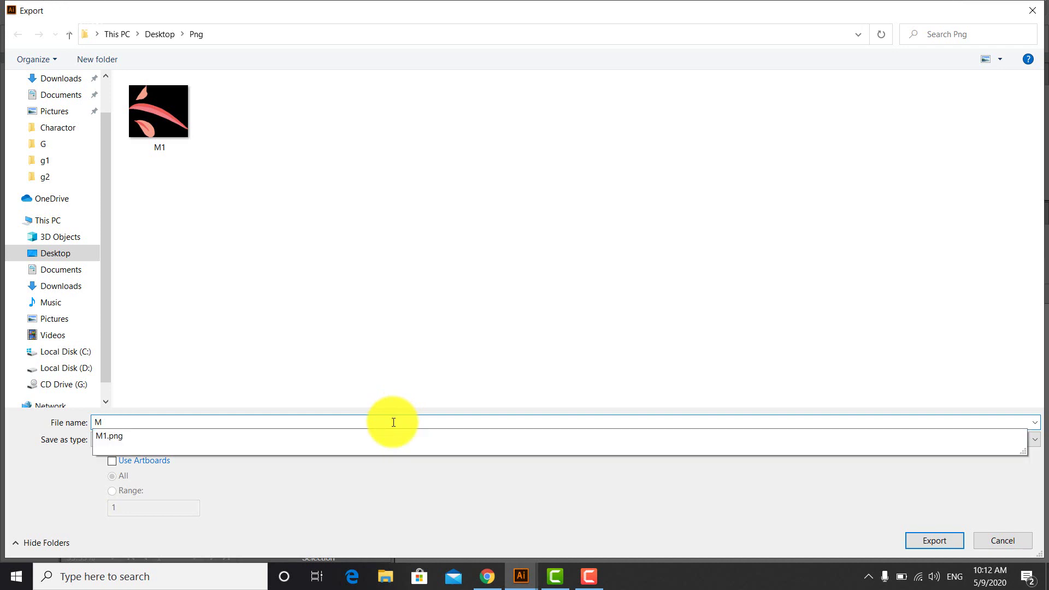
pyautogui.press('Escape')
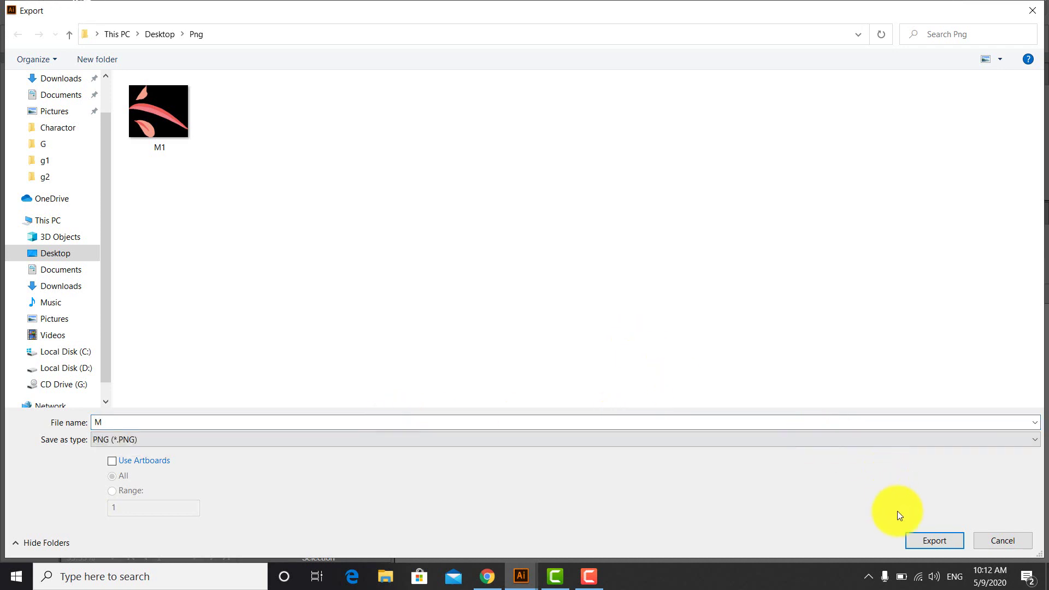
pyautogui.click(936, 540)
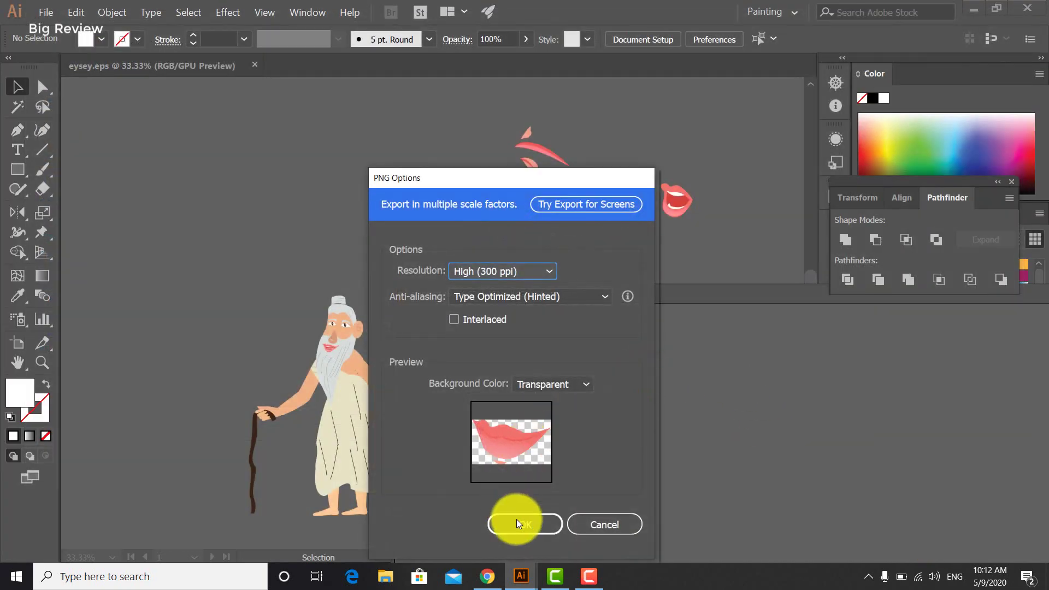
pyautogui.click(516, 519)
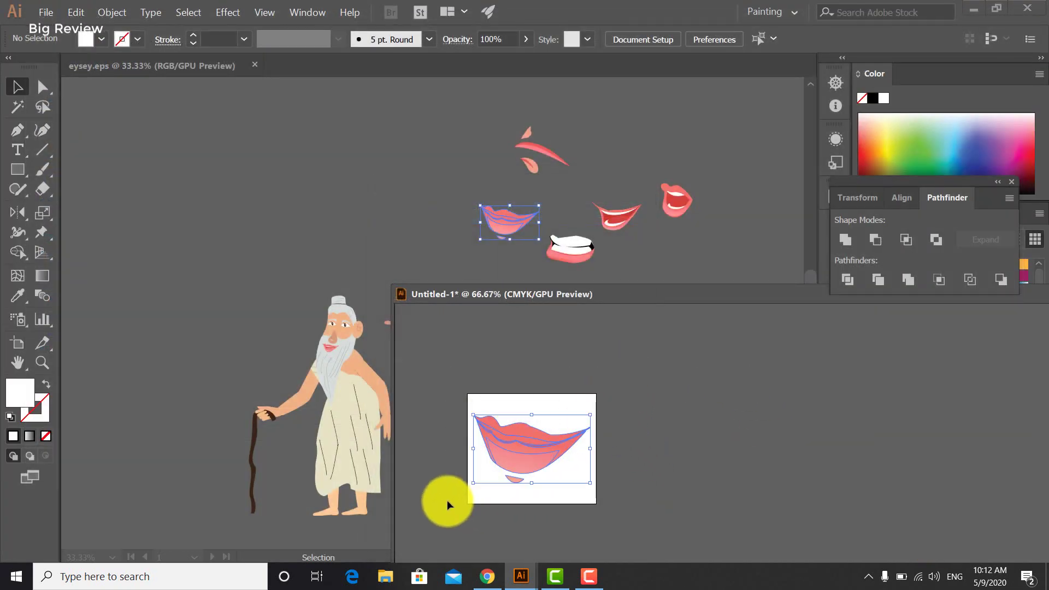
# - Replace the closed-lips mouth on the artboard with a copy of the open smiling mouth from eysey.eps
pyautogui.hotkey('ctrl', 'a')
pyautogui.press('Delete')
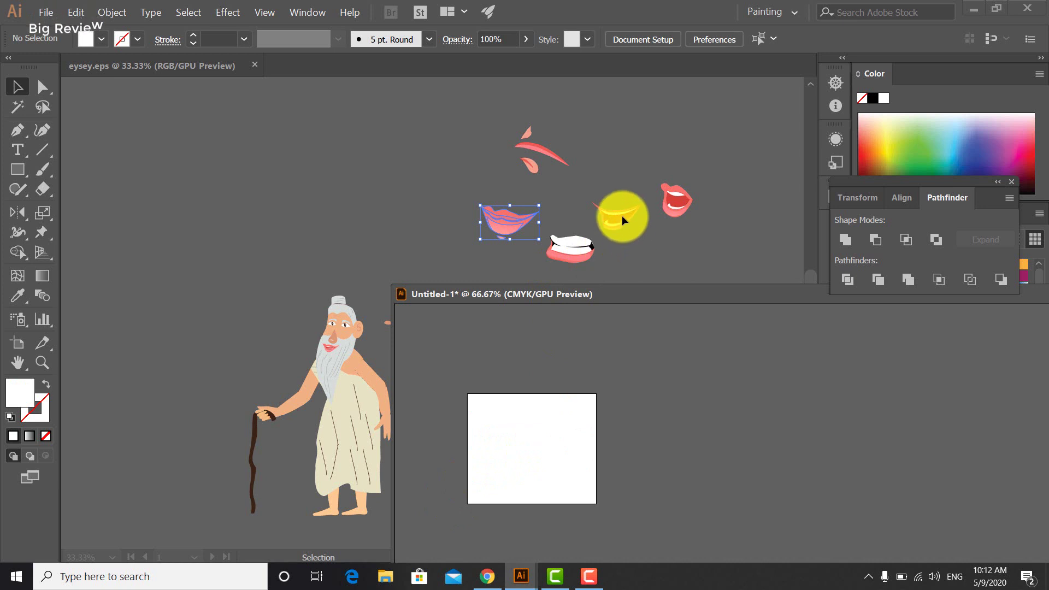
pyautogui.click(621, 215)
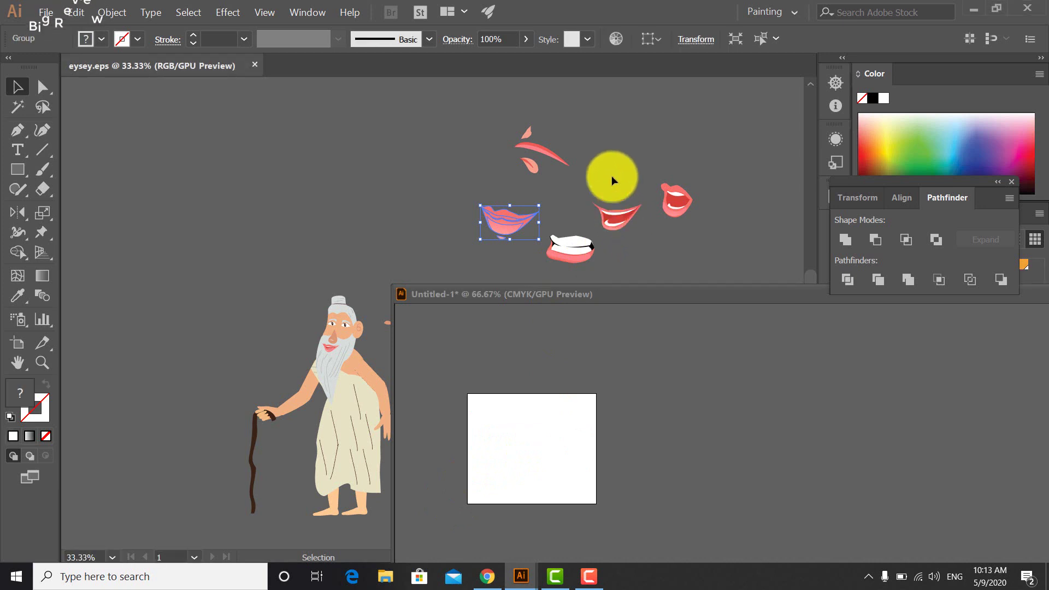
pyautogui.moveTo(619, 218); pyautogui.dragTo(546, 441)
pyautogui.click(664, 437)
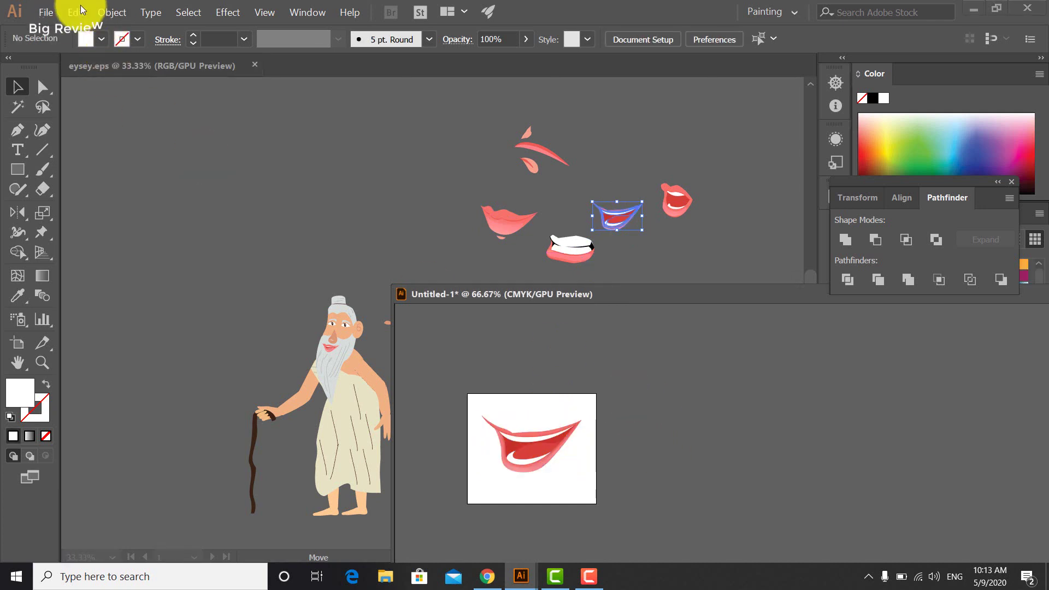
# - Export the open smiling mouth into the Png folder as a PNG named M2, at High (300 ppi) with a transparent background
pyautogui.click(53, 15)
pyautogui.moveTo(100, 221)
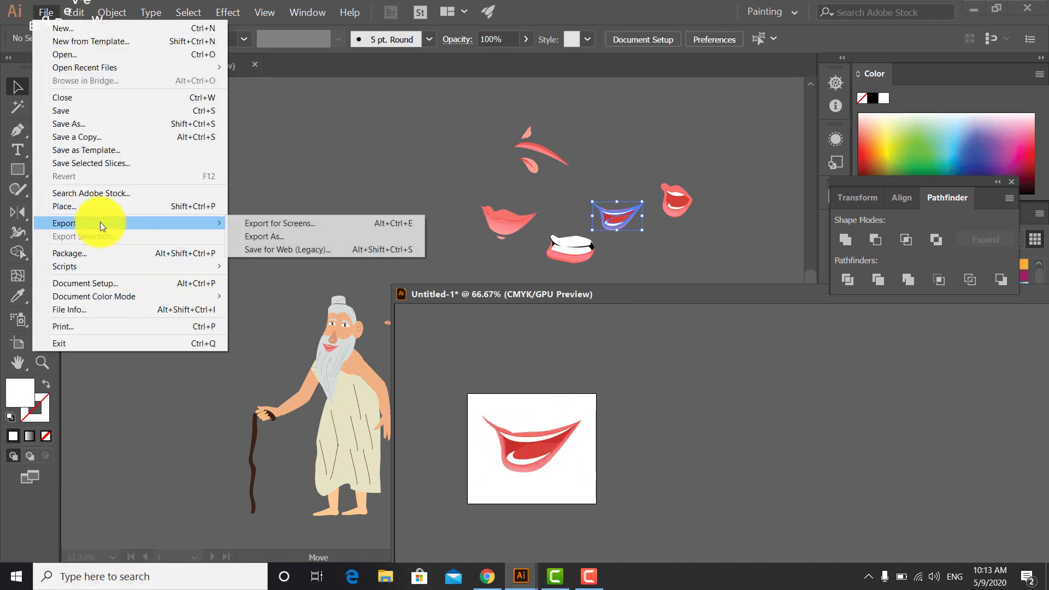
pyautogui.click(268, 237)
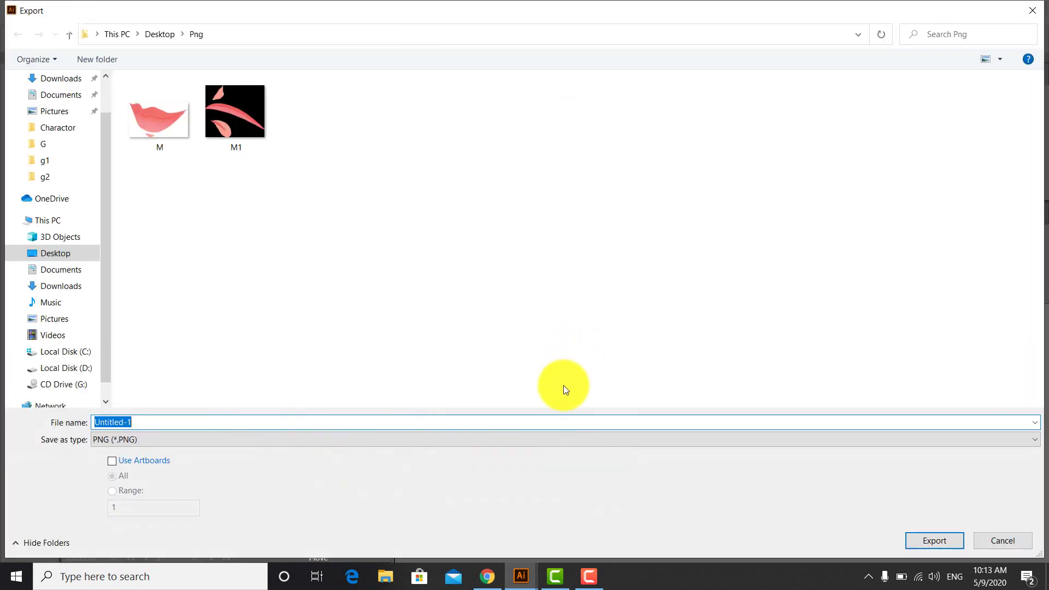
pyautogui.write('M2')
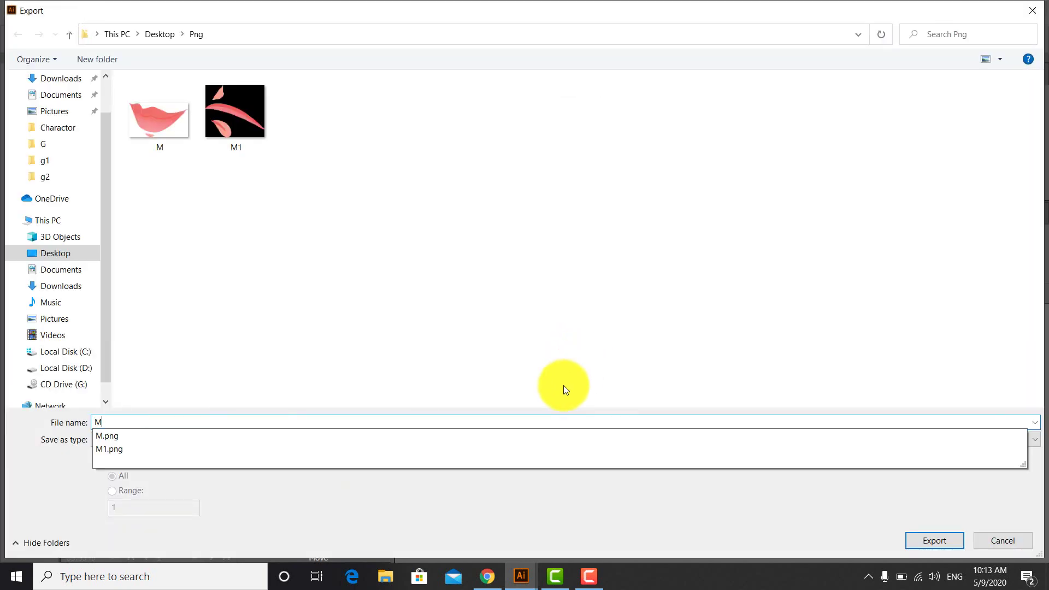
pyautogui.click(946, 528)
pyautogui.click(536, 525)
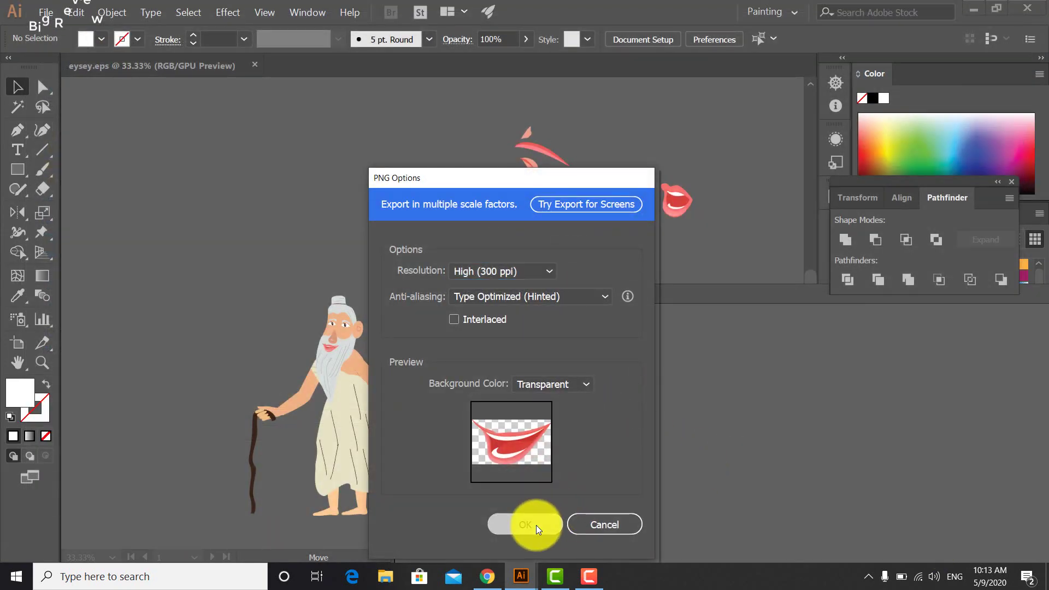
# - Replace the open smiling mouth on the artboard with a centred copy of the mouth with clenched white teeth from eysey.eps
pyautogui.hotkey('ctrl', 'a')
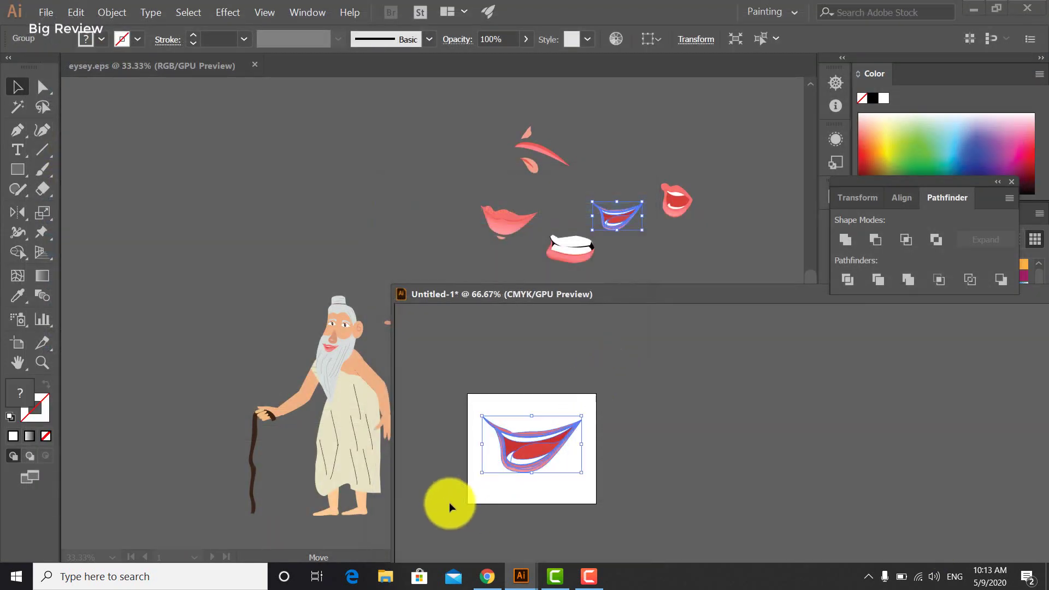
pyautogui.press('Delete')
pyautogui.click(568, 247)
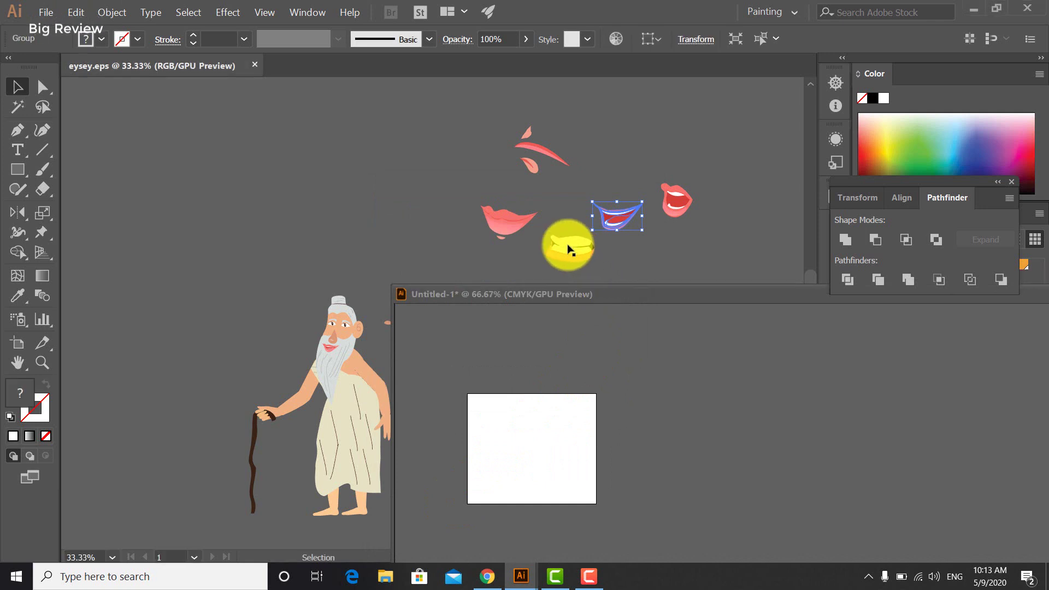
pyautogui.moveTo(568, 248); pyautogui.dragTo(519, 445)
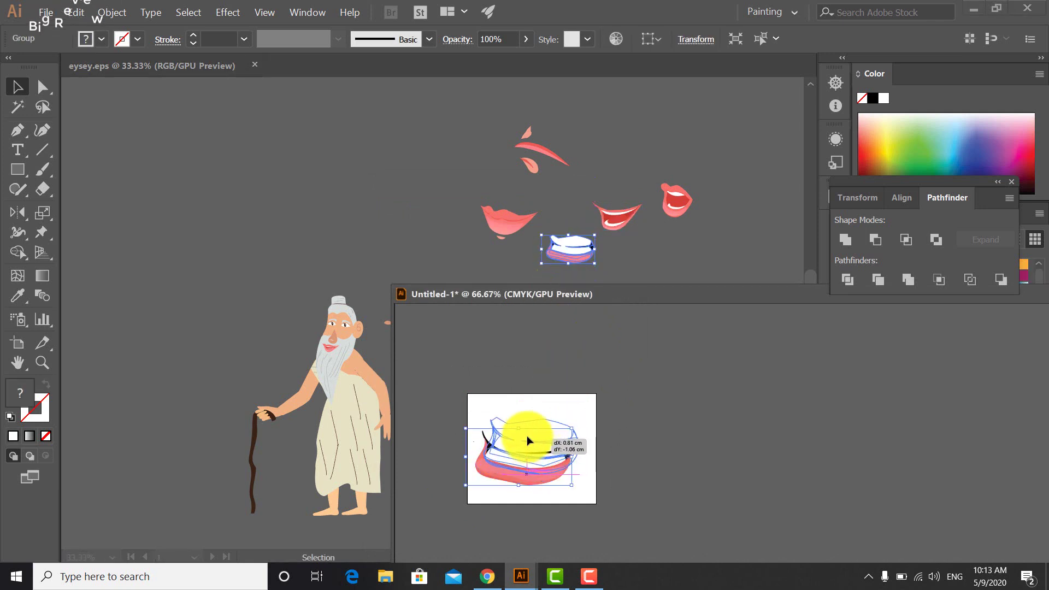
pyautogui.click(736, 431)
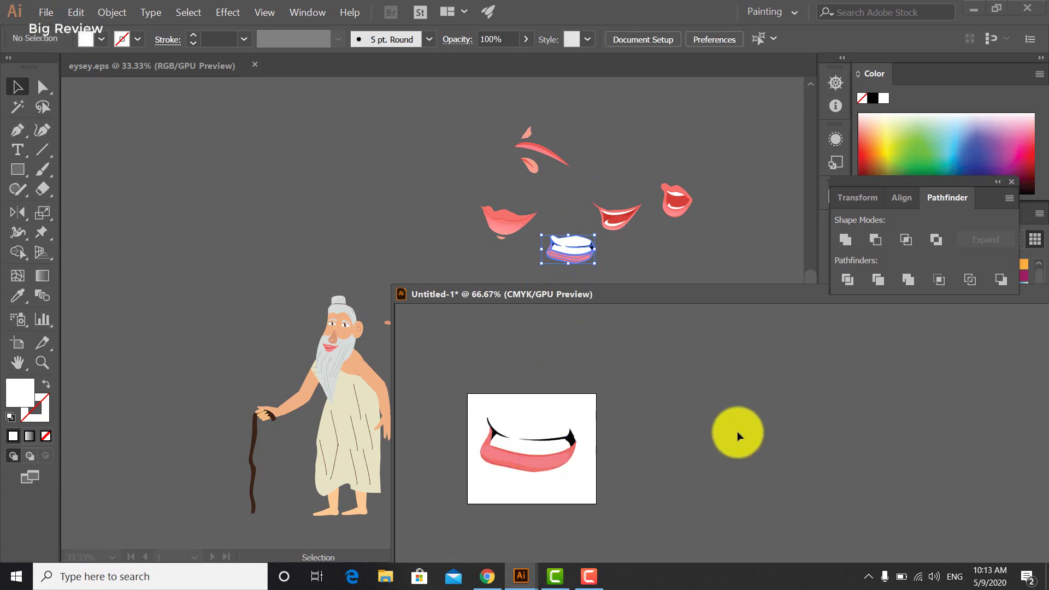
# - Export the mouth with clenched white teeth into the Png folder as a PNG named M3
pyautogui.click(46, 12)
pyautogui.moveTo(92, 224)
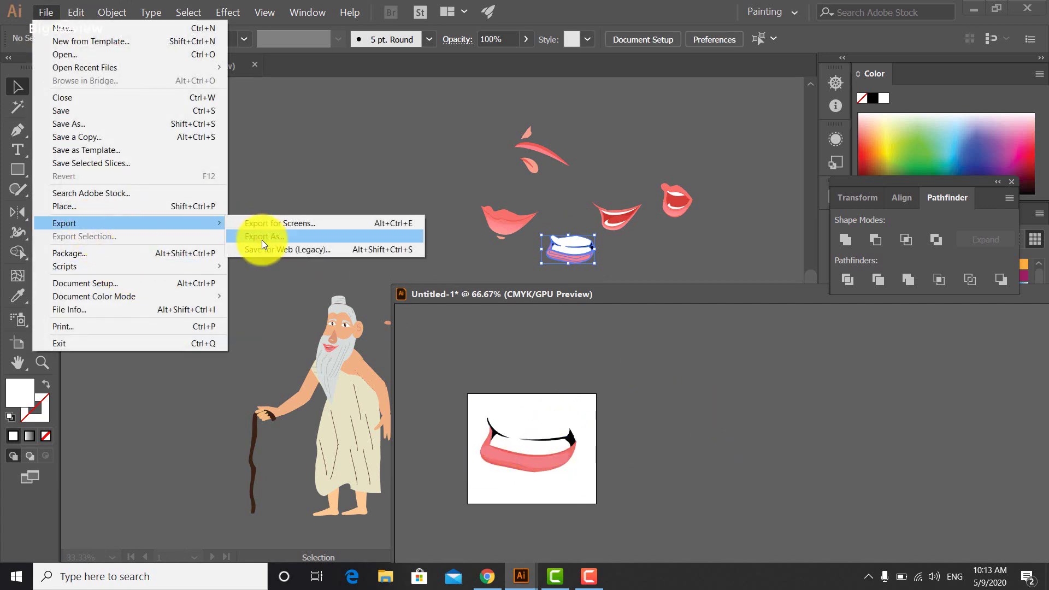
pyautogui.click(262, 240)
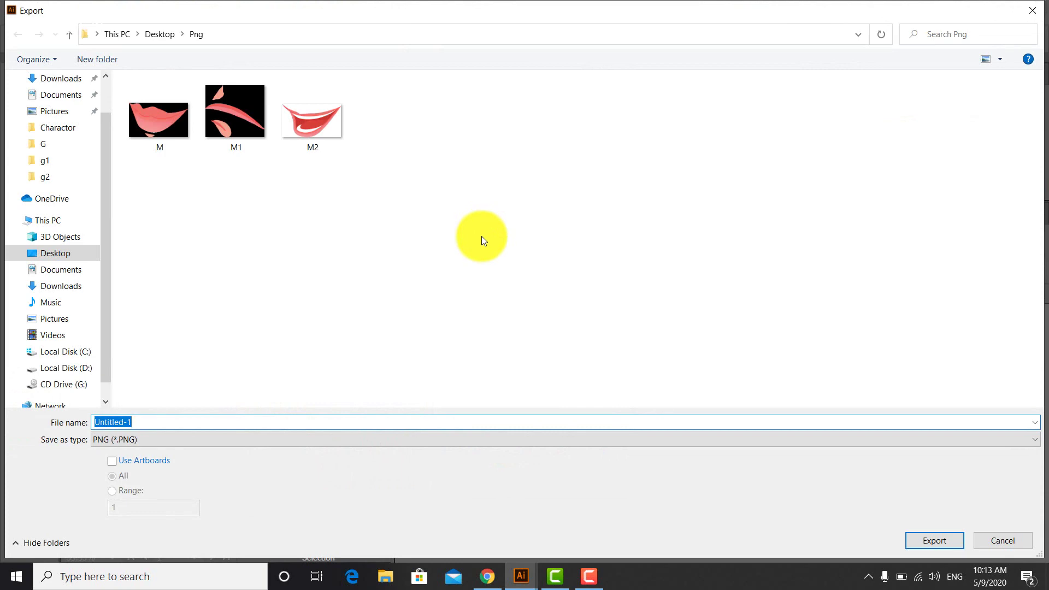
pyautogui.write('M3')
pyautogui.click(950, 539)
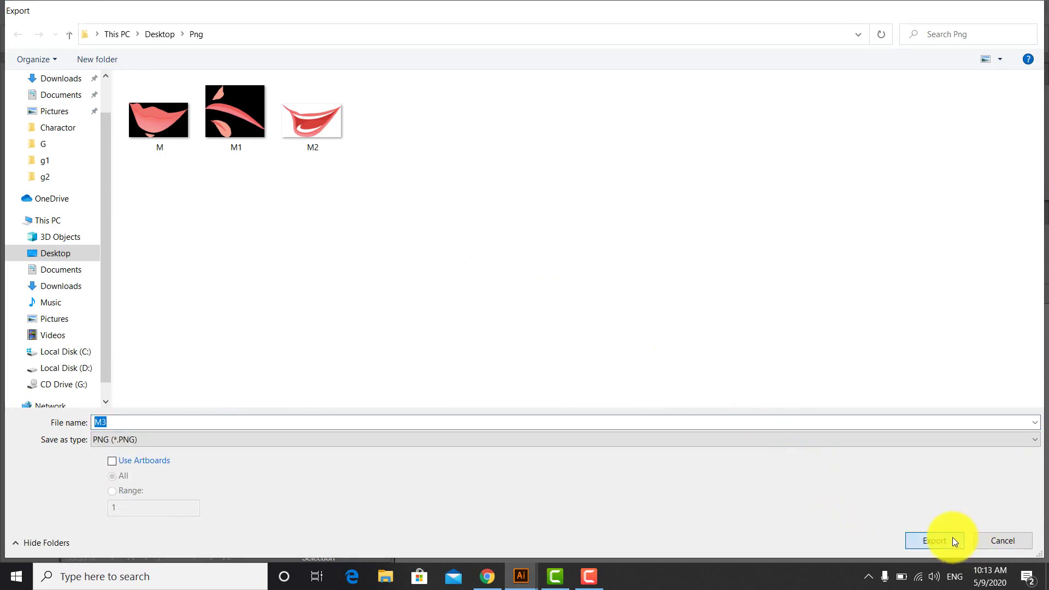
pyautogui.click(559, 524)
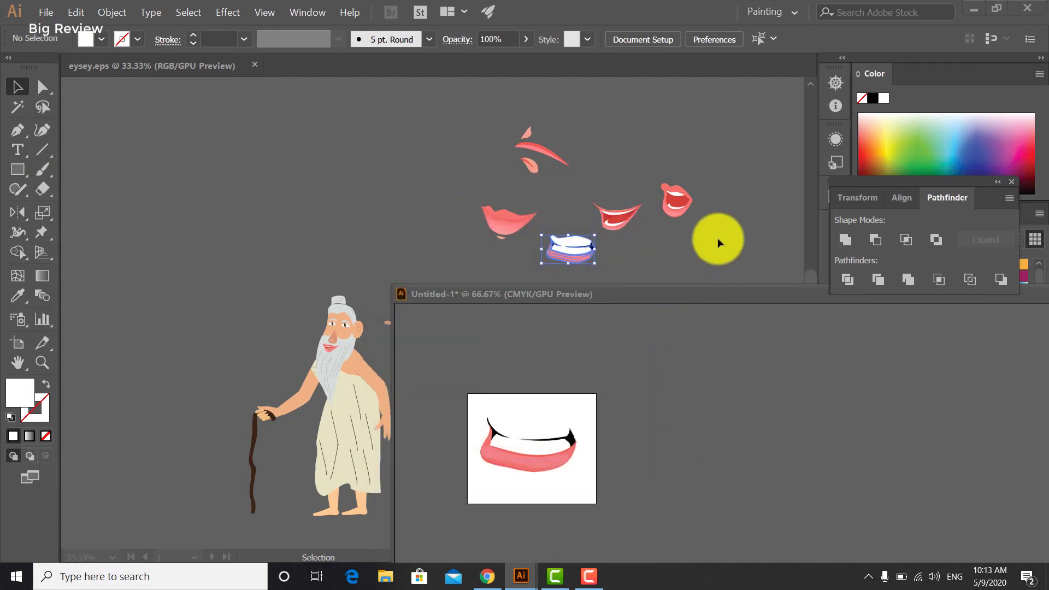
# - Replace the clenched-teeth mouth on the artboard with a copy of the wide-open round mouth from eysey.eps
pyautogui.click(498, 457)
pyautogui.press('Delete')
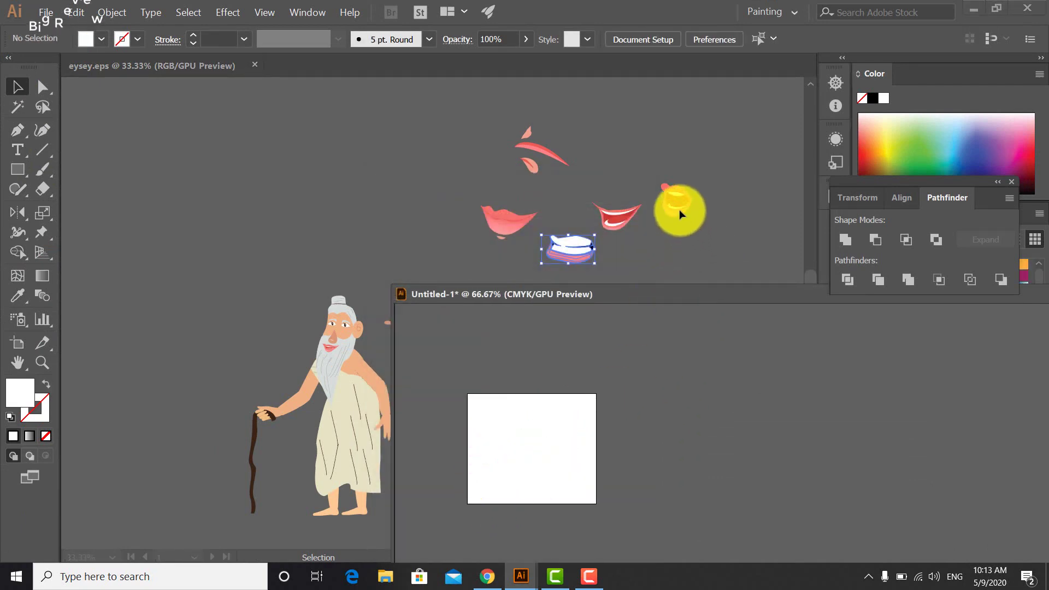
pyautogui.click(679, 209)
pyautogui.moveTo(667, 212); pyautogui.dragTo(566, 414)
pyautogui.click(709, 438)
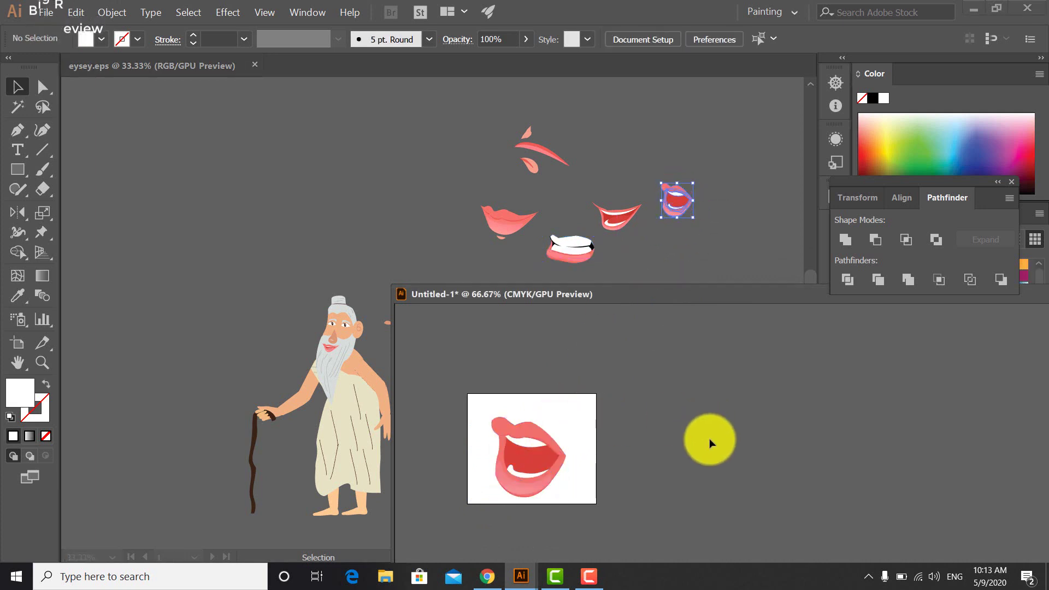
# - Export the wide-open mouth into the Png folder as a PNG named M4
pyautogui.click(46, 17)
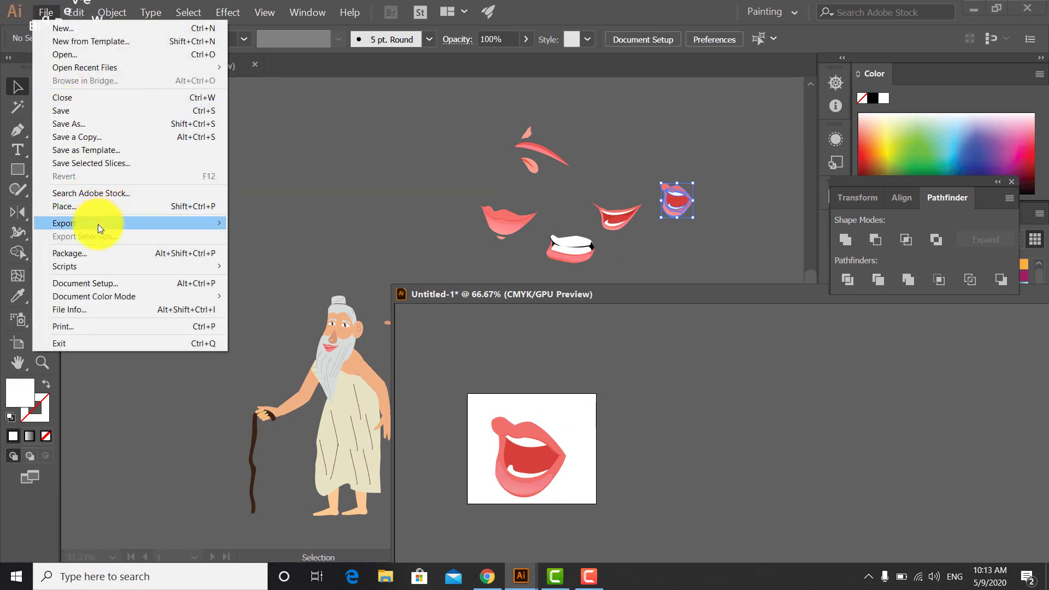
pyautogui.moveTo(98, 224)
pyautogui.click(267, 232)
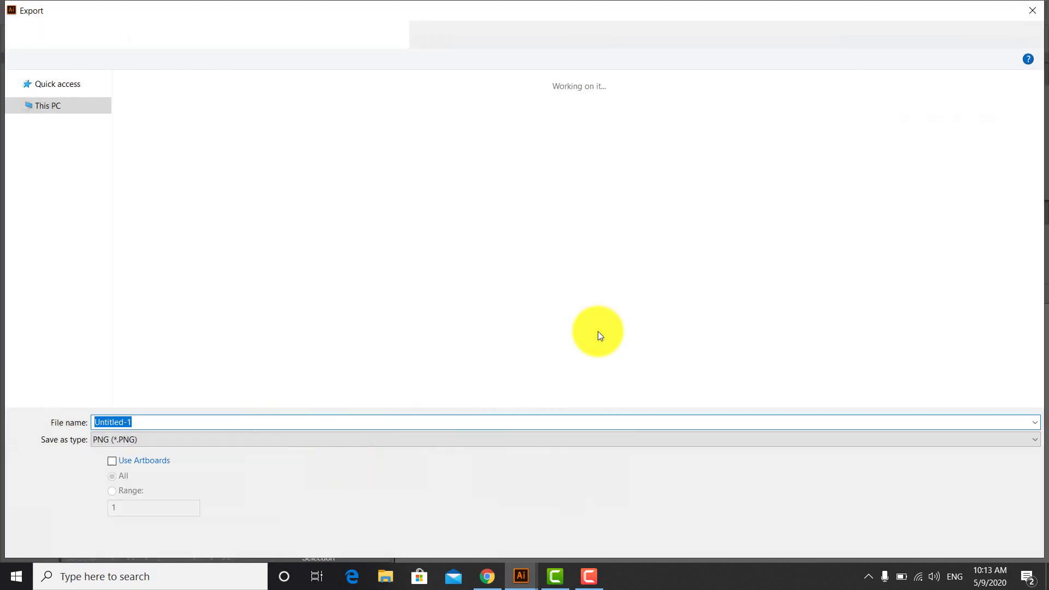
pyautogui.write('M3')
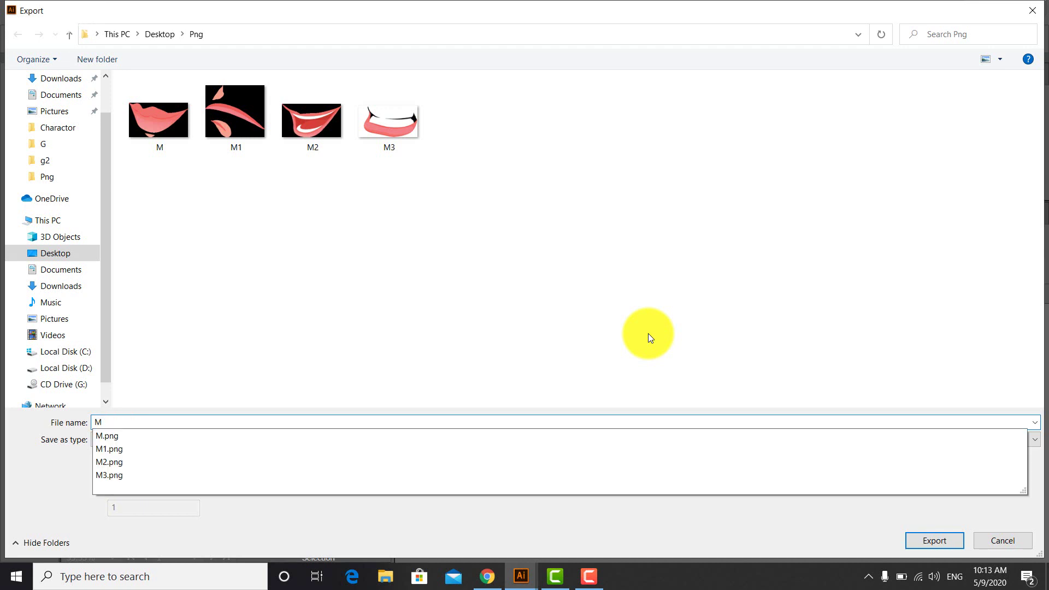
pyautogui.click(938, 543)
pyautogui.click(617, 345)
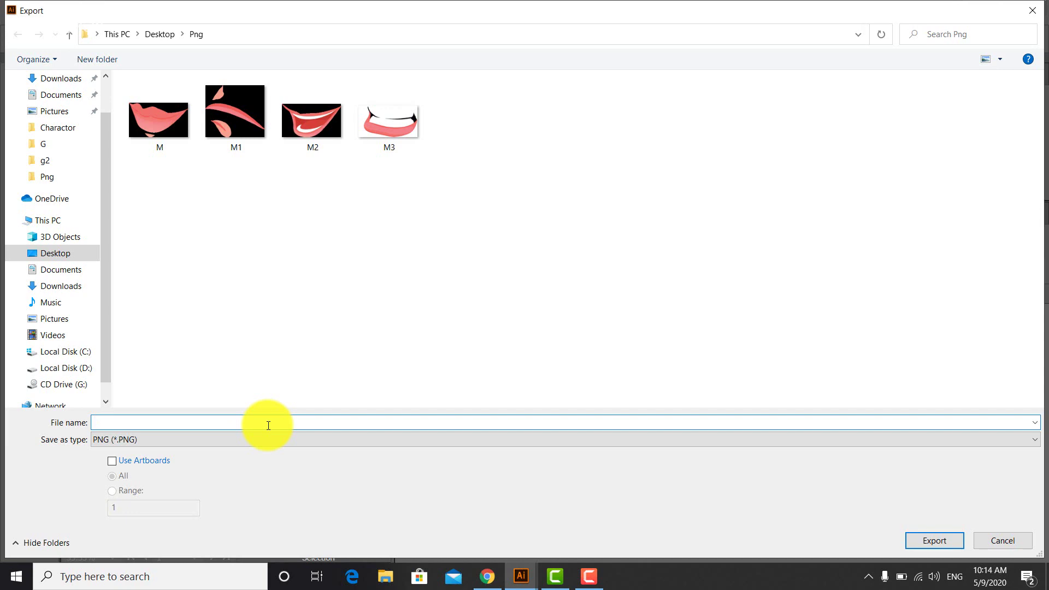
pyautogui.write('M4')
pyautogui.click(918, 541)
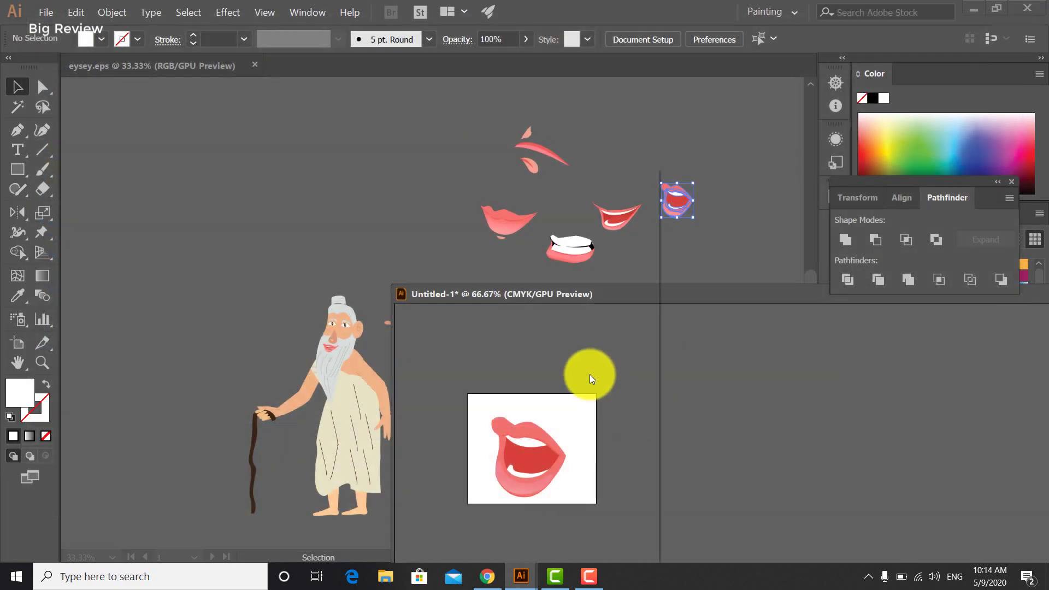
pyautogui.click(526, 519)
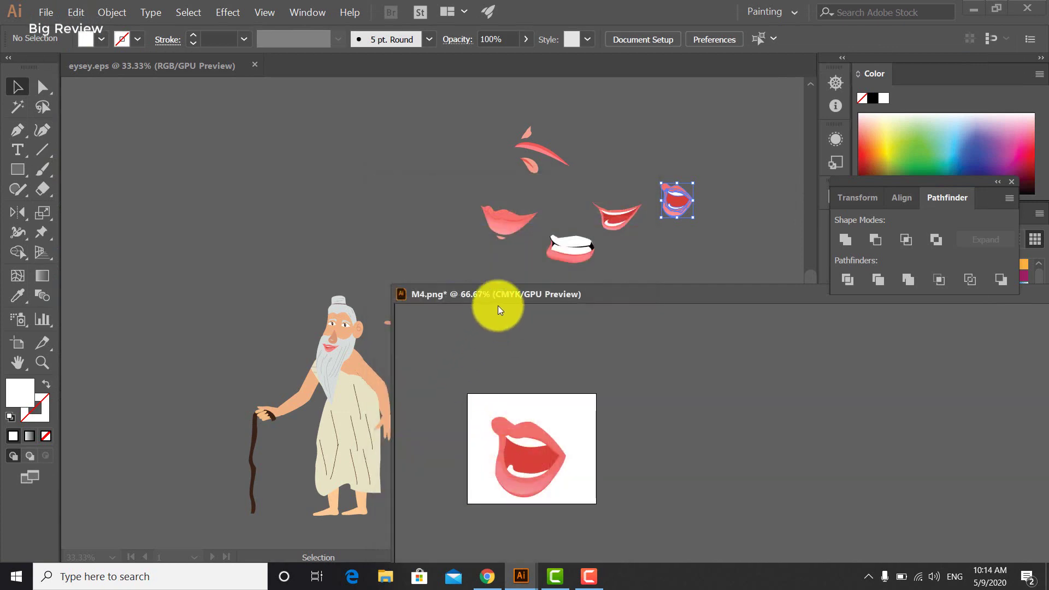
# - Move the Untitled-1 window clear of the old man and delete the wide-open mouth from its artboard
pyautogui.moveTo(512, 296); pyautogui.dragTo(657, 329)
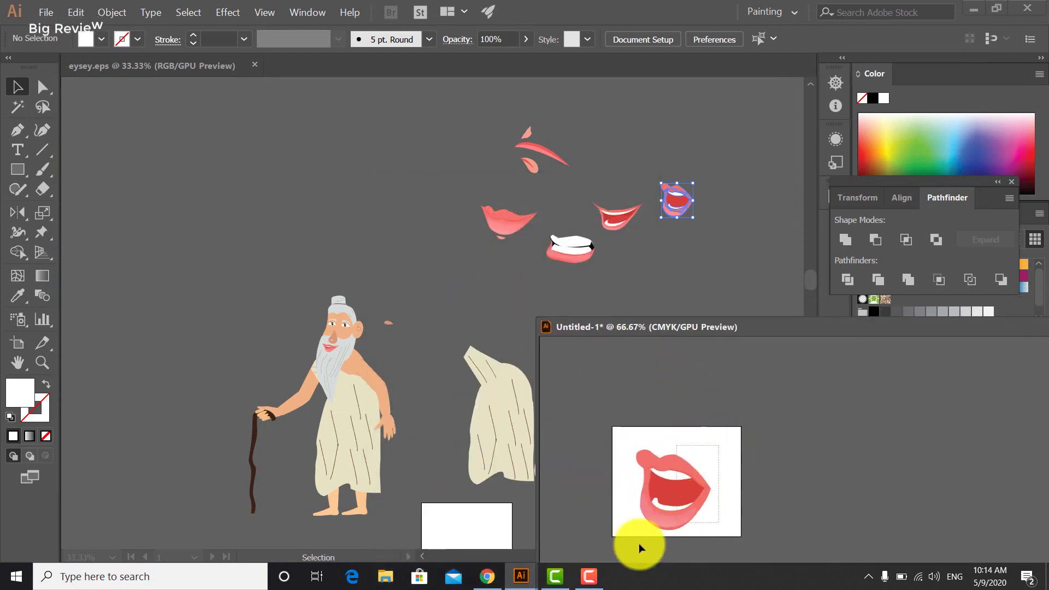
pyautogui.hotkey('ctrl', 'a')
pyautogui.press('Delete')
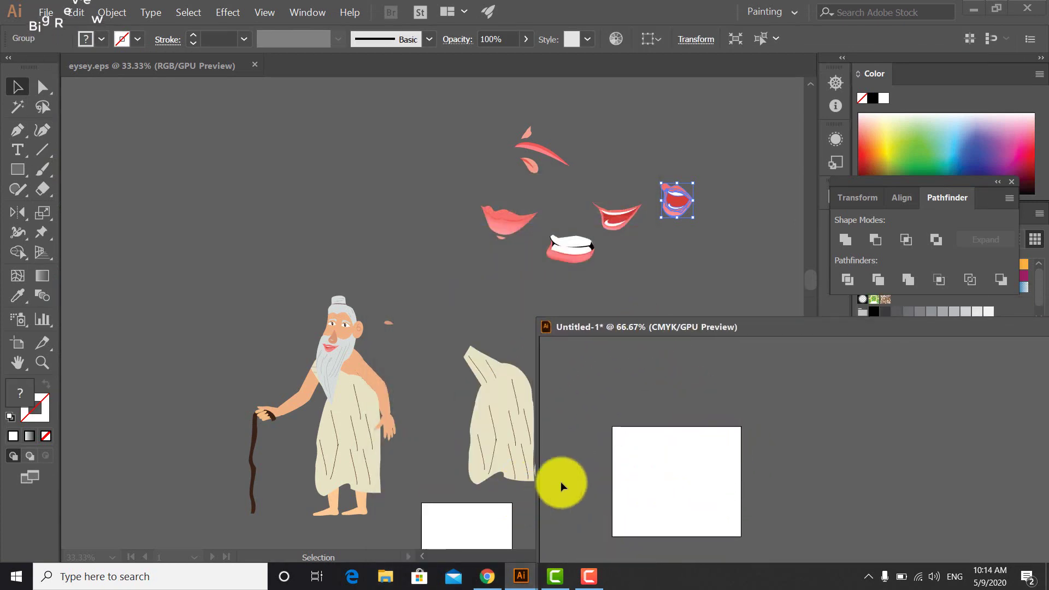
# - Move the smiling mouth off the old man's face to the empty area above him and enlarge it
pyautogui.click(329, 351)
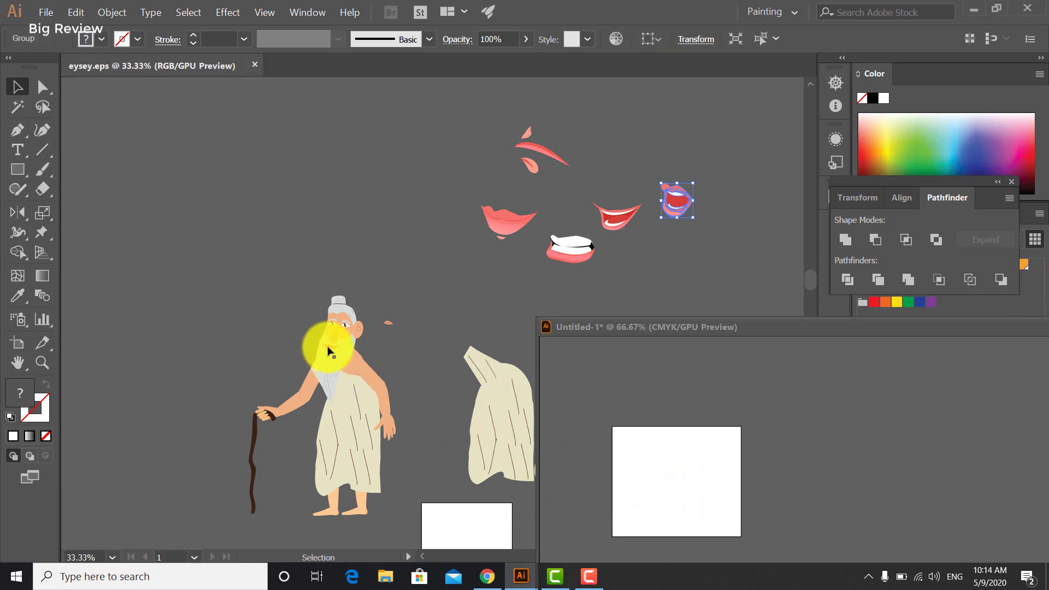
pyautogui.click(328, 349)
pyautogui.moveTo(460, 283); pyautogui.dragTo(461, 292)
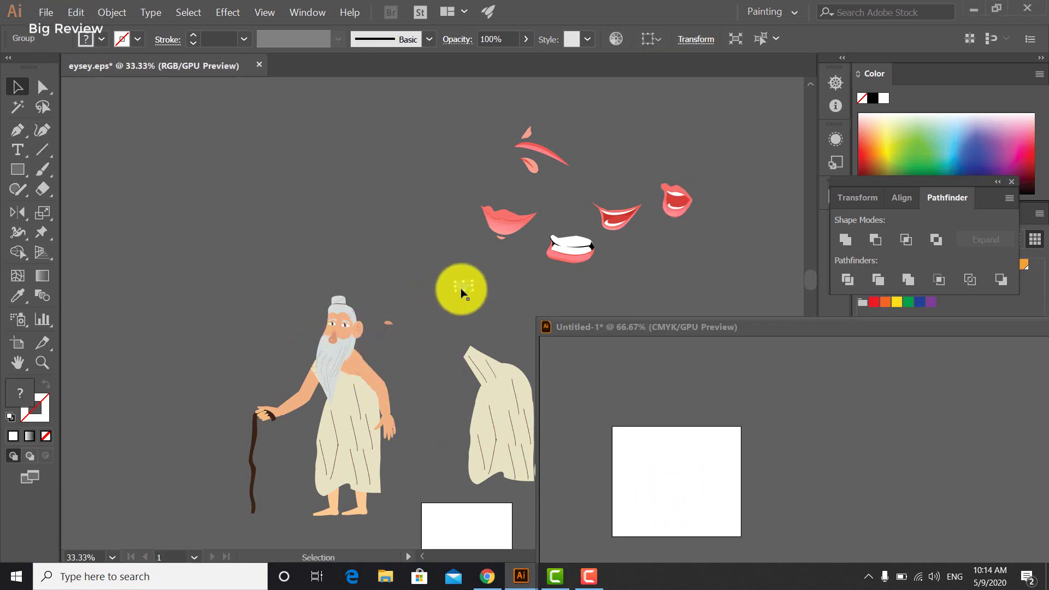
pyautogui.hotkey('ctrl', 'v')
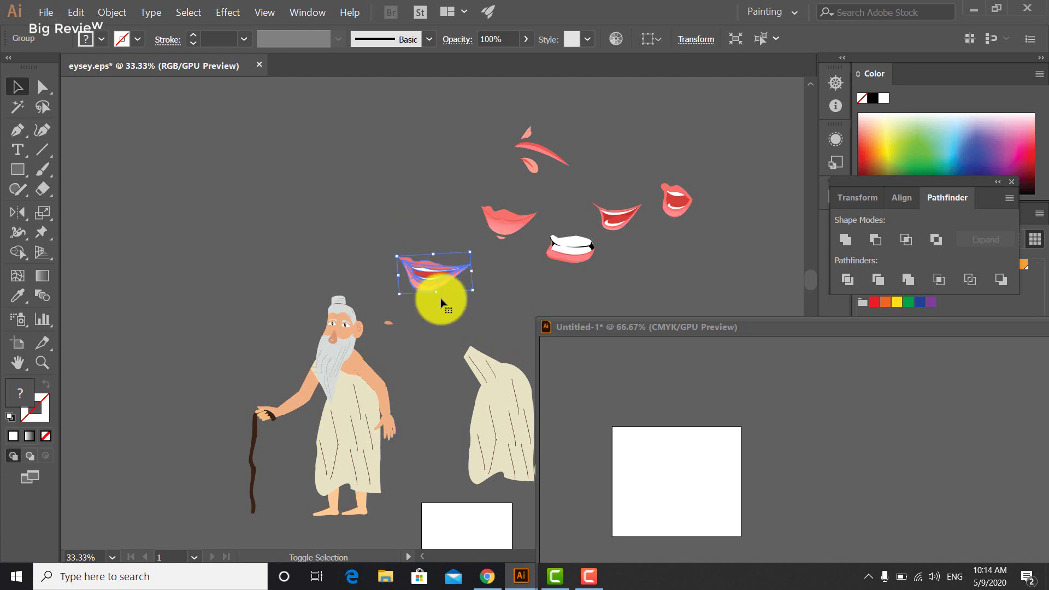
pyautogui.click(441, 303)
# - Place a copy of the enlarged smiling mouth on the Untitled-1 artboard, scaled down and centred to fit inside it
pyautogui.moveTo(428, 283); pyautogui.dragTo(688, 480)
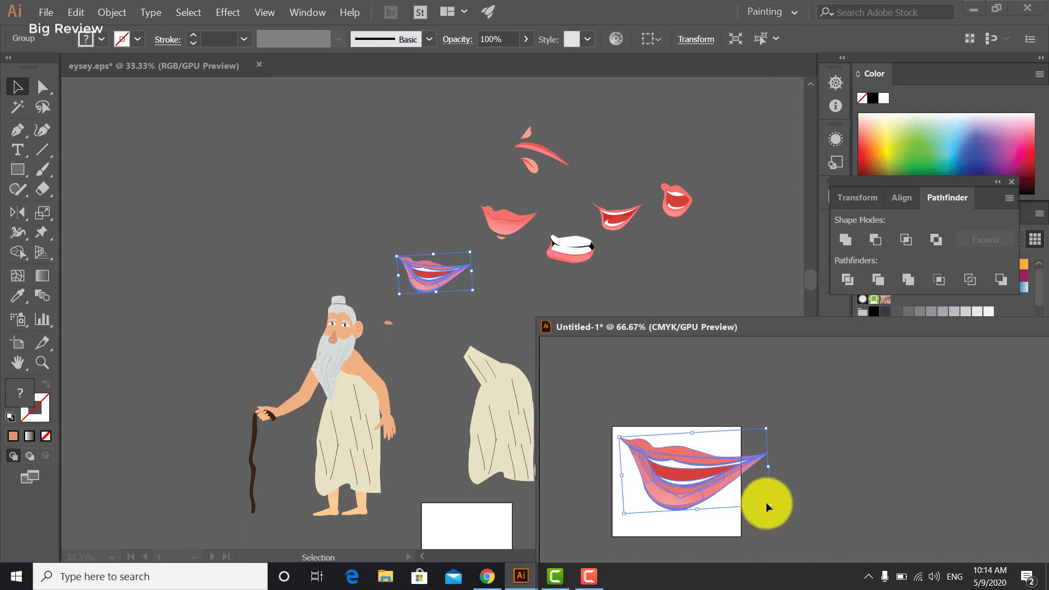
pyautogui.moveTo(772, 506); pyautogui.dragTo(731, 486)
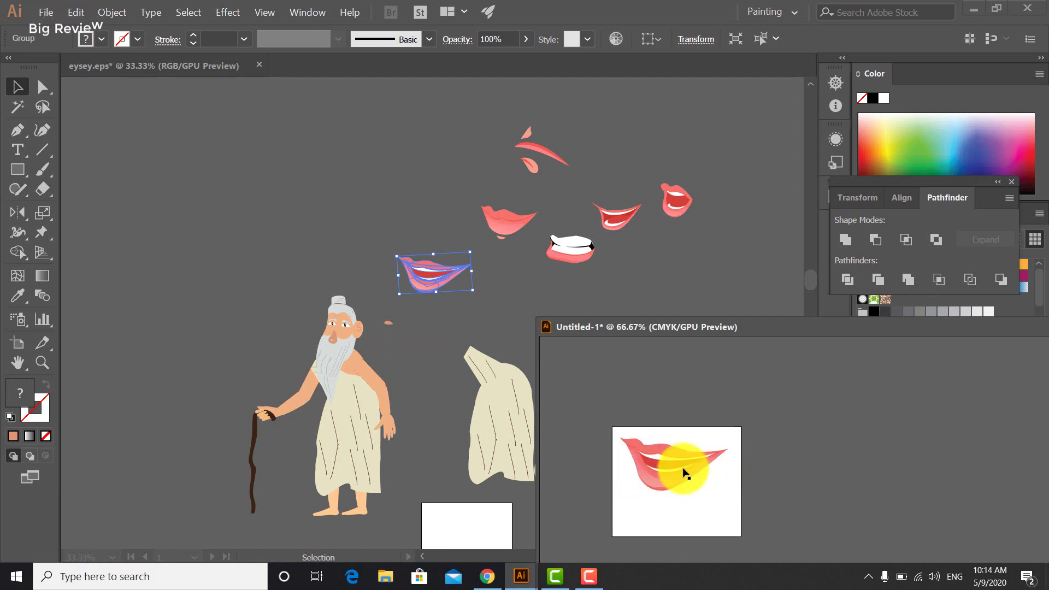
pyautogui.click(841, 473)
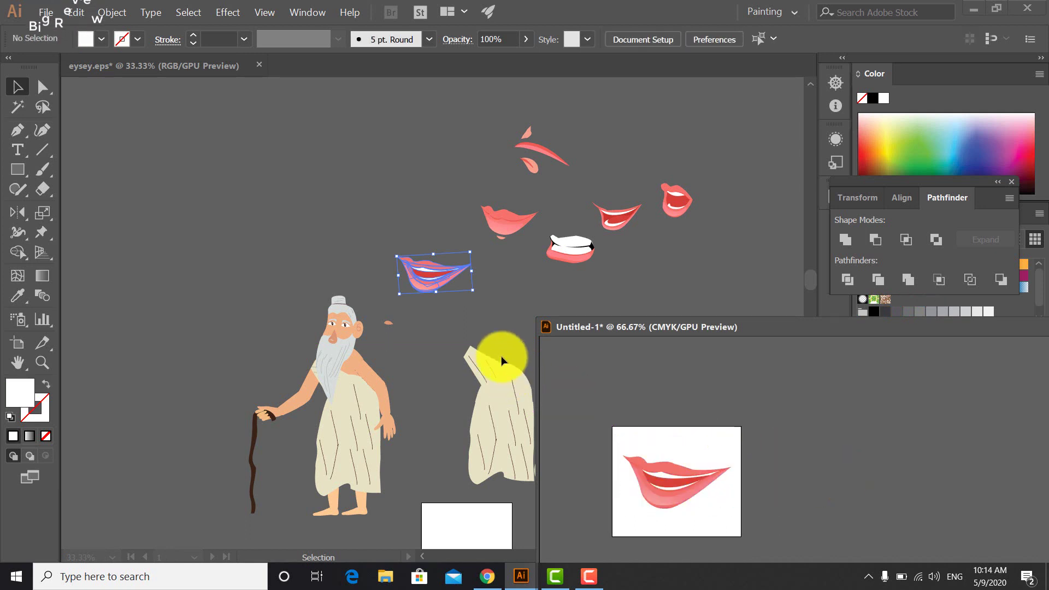
# - Export the smiling mouth into the Png folder as a PNG named M5, at High (300 ppi) with a transparent background
pyautogui.click(47, 14)
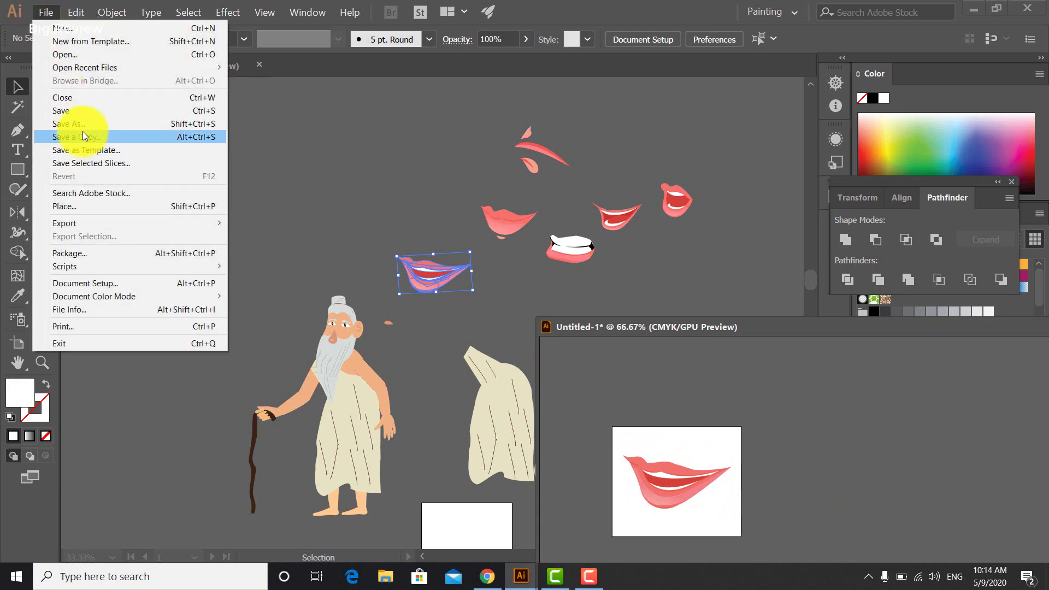
pyautogui.moveTo(80, 222)
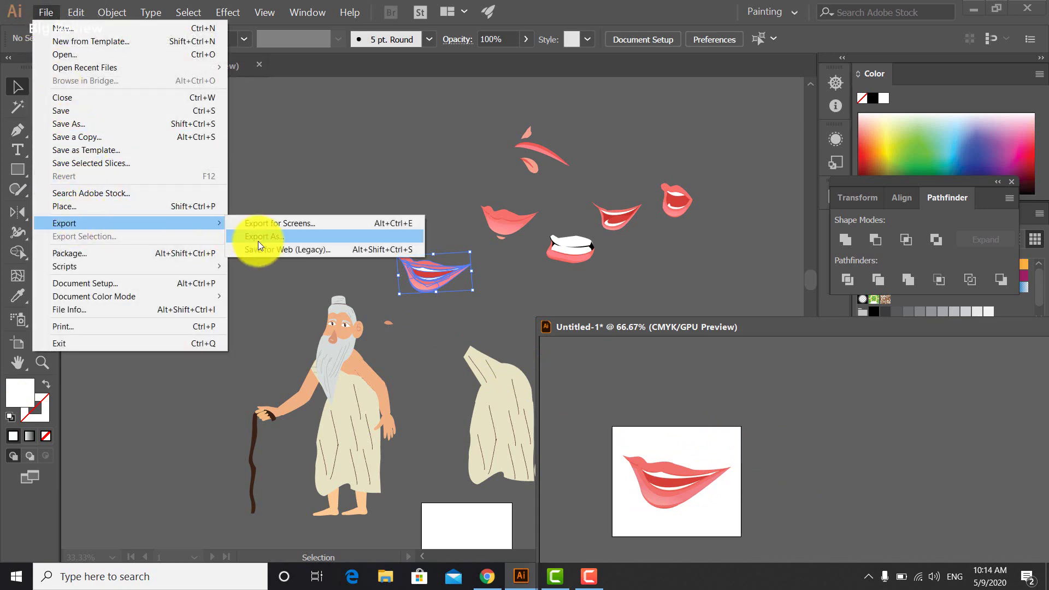
pyautogui.click(258, 241)
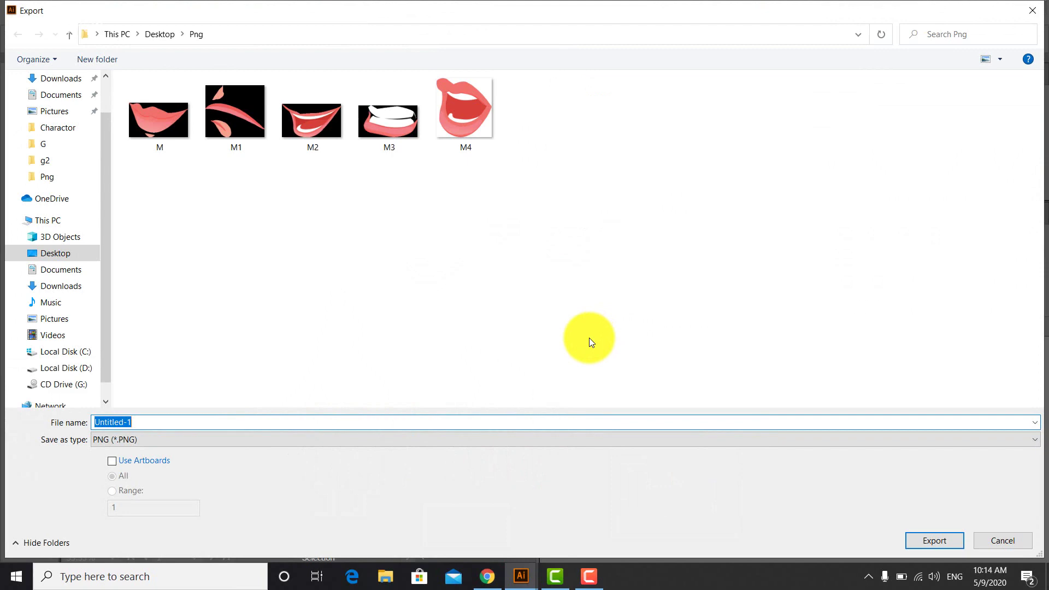
pyautogui.write('M')
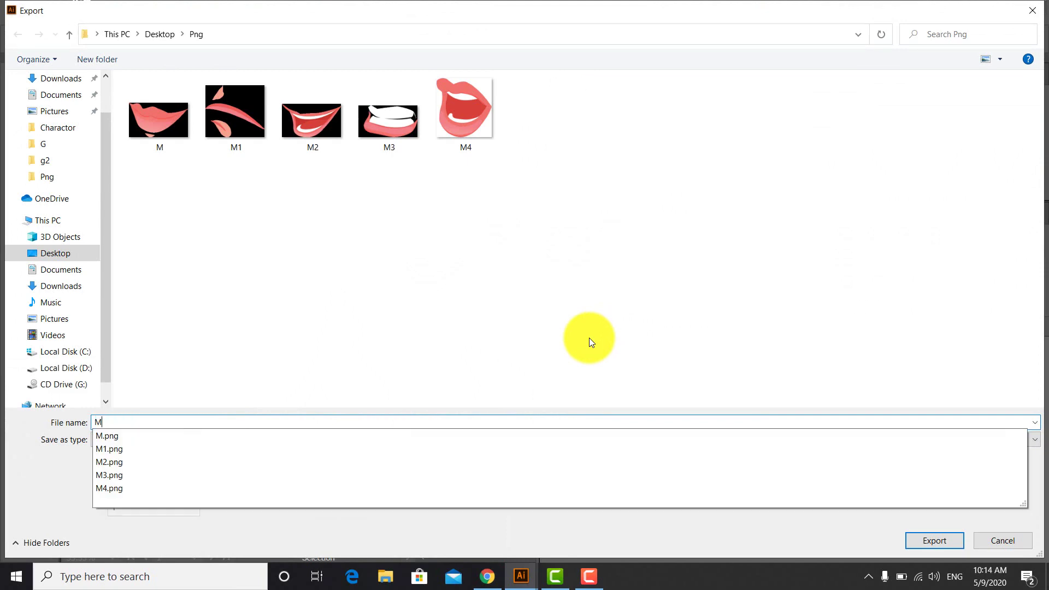
pyautogui.write('5')
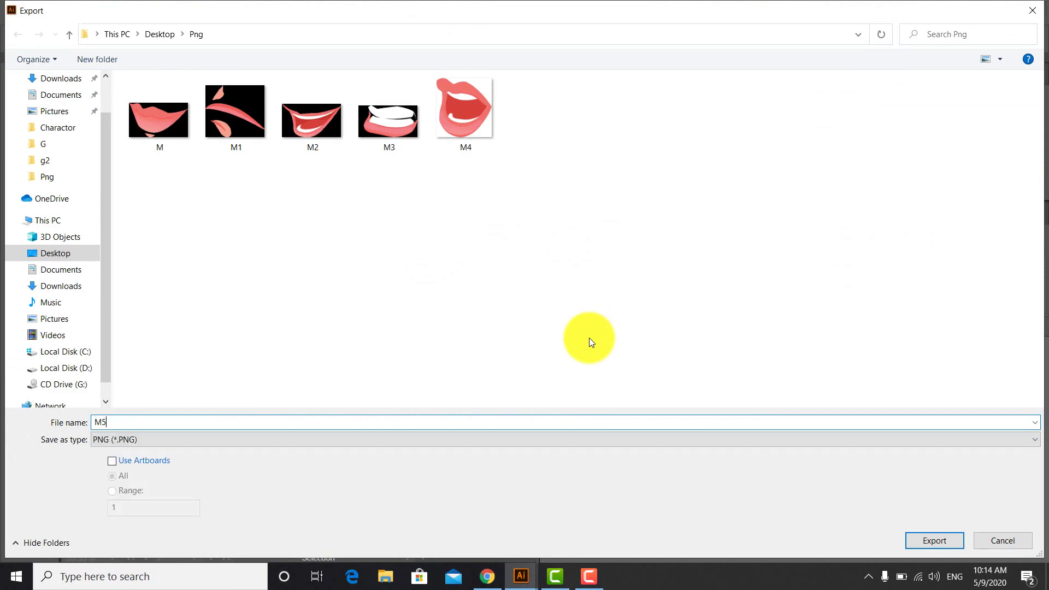
pyautogui.click(934, 541)
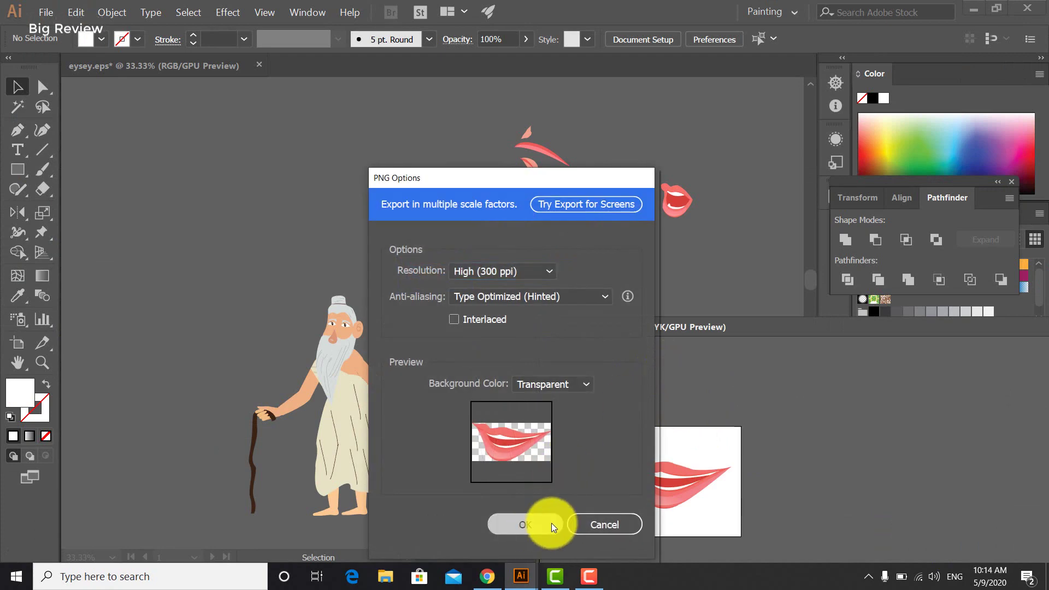
pyautogui.click(552, 523)
# - Delete the smiling mouth from the Untitled-1 artboard and return to eysey.eps
pyautogui.hotkey('ctrl', 'a')
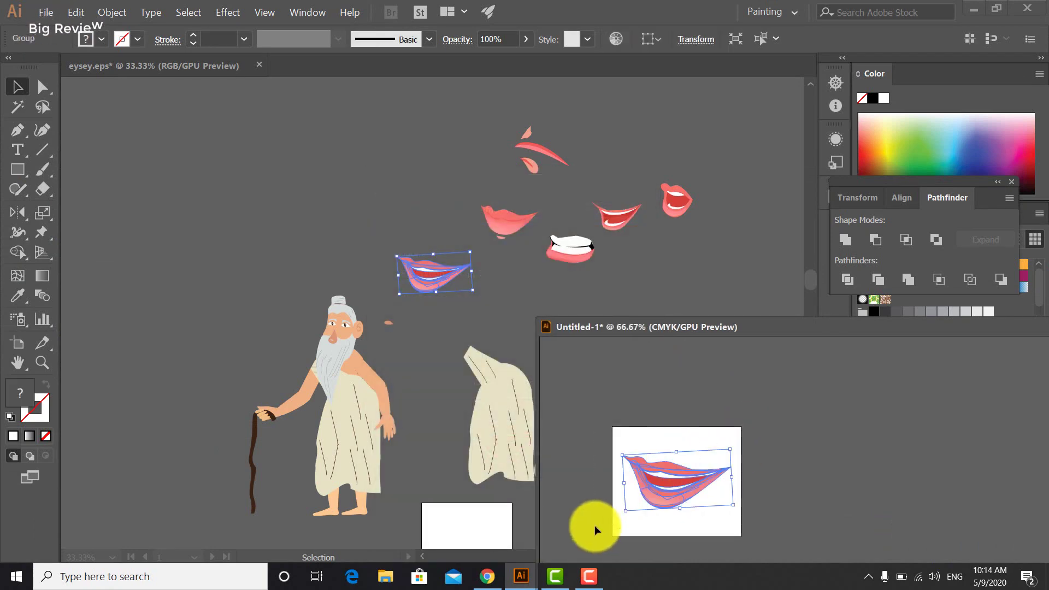
pyautogui.press('Delete')
pyautogui.click(416, 333)
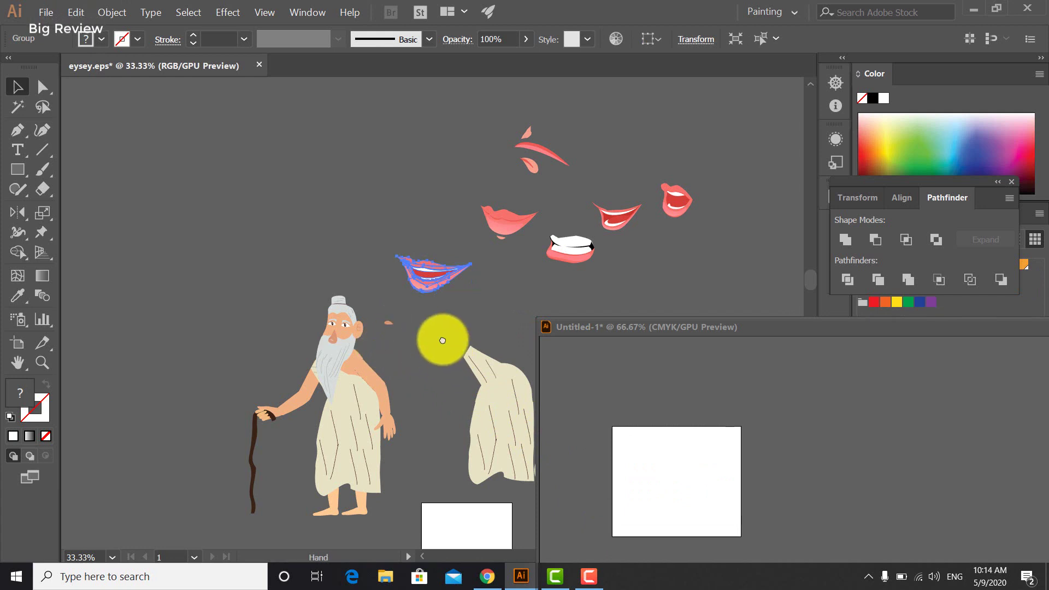
# - Try to move the old man's head, hair and beard away from his body, and undo the move
pyautogui.moveTo(447, 350); pyautogui.dragTo(386, 300)
pyautogui.scroll(1, 306, 311)
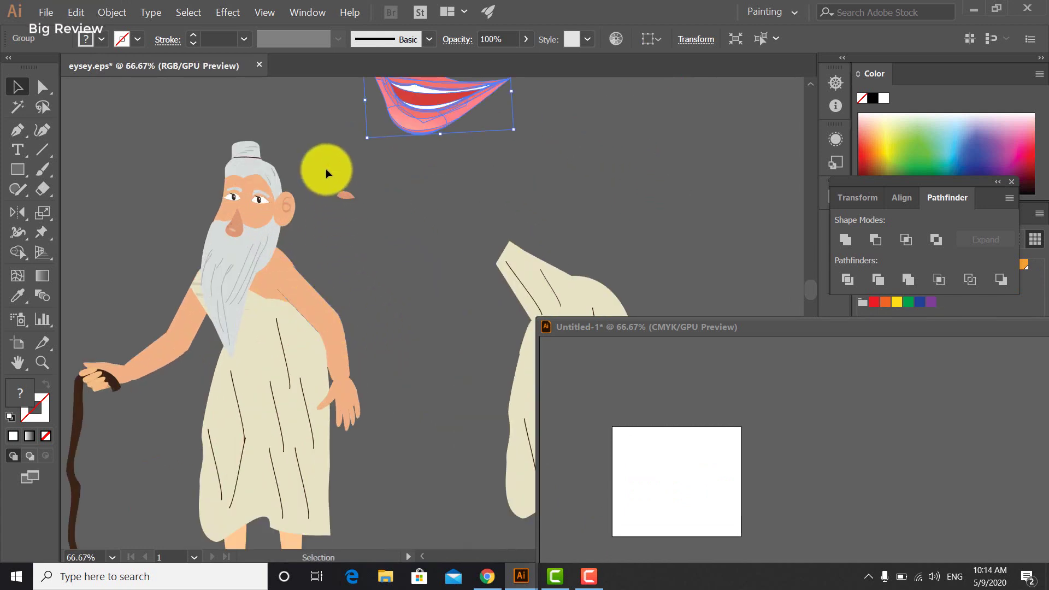
pyautogui.scroll(-1, 306, 274)
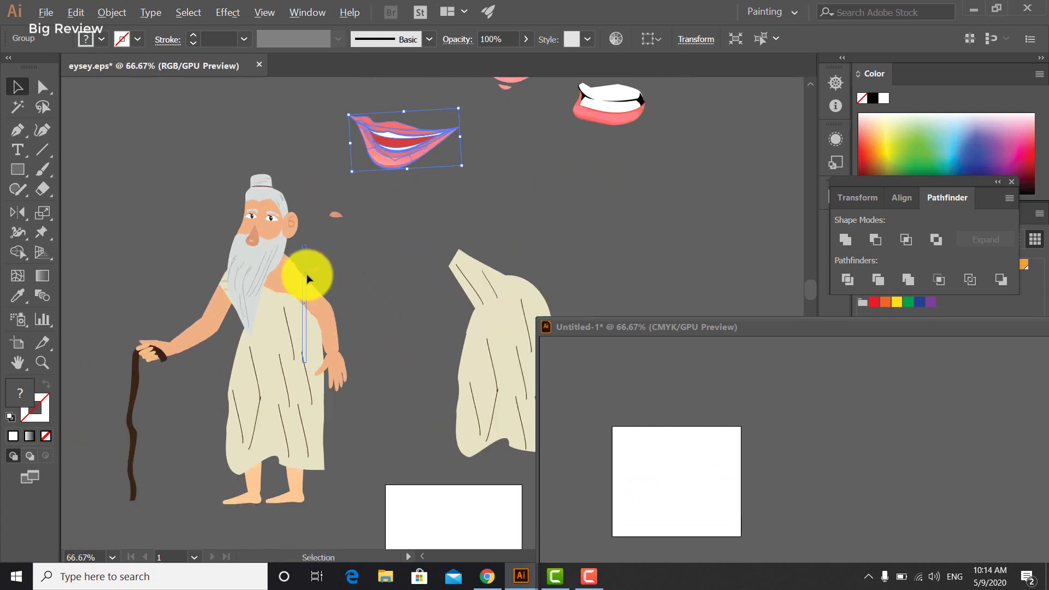
pyautogui.click(242, 230)
pyautogui.moveTo(265, 234); pyautogui.dragTo(152, 185)
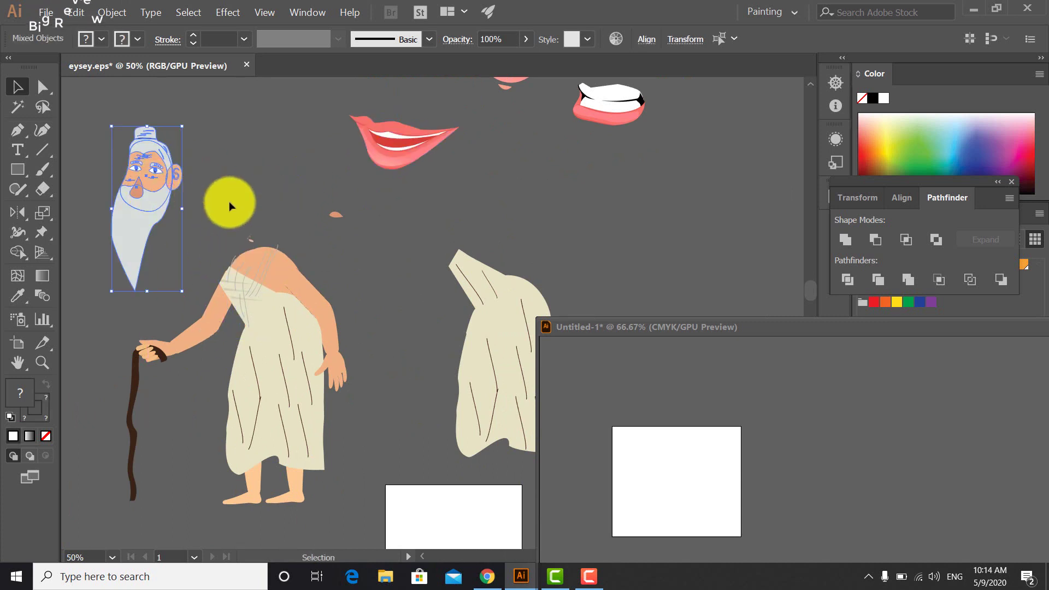
pyautogui.click(181, 193)
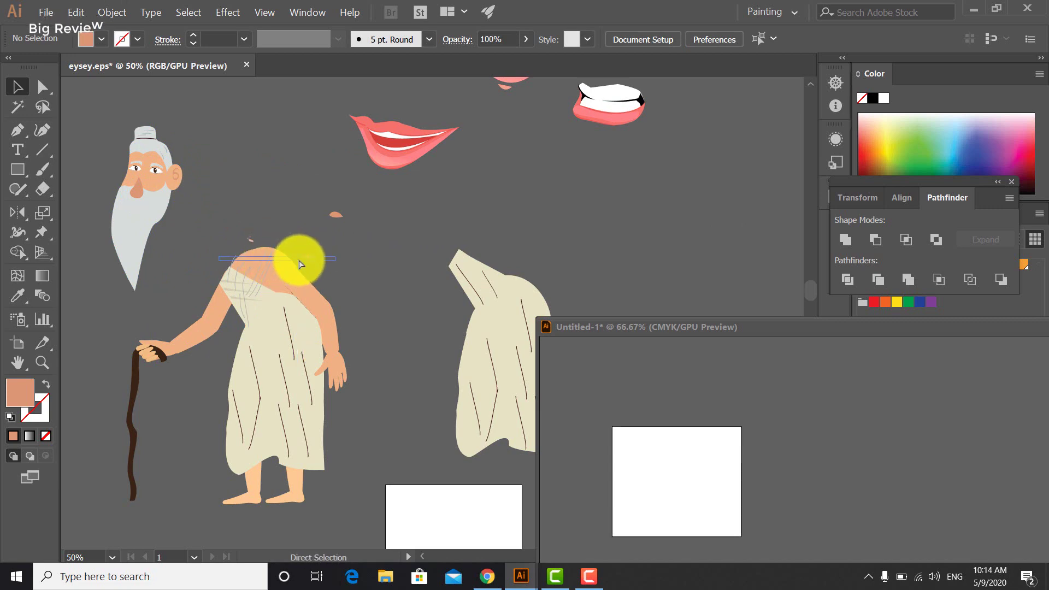
pyautogui.hotkey('ctrl', 'z')
# - Try to move the old man's body, arms, legs and walking stick down away from his head, and undo the move
pyautogui.hotkey('ctrl', '=')
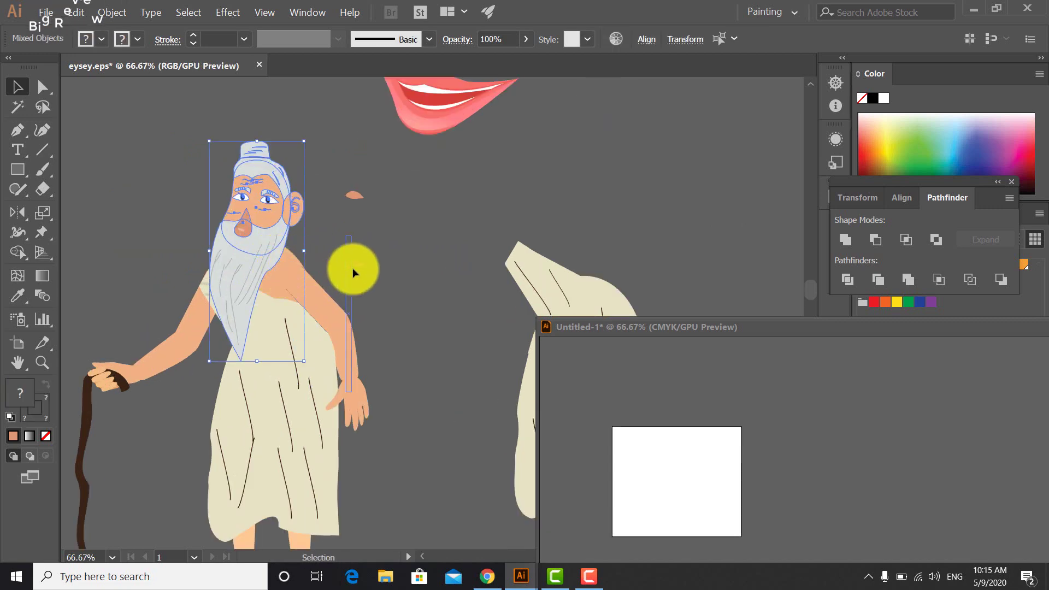
pyautogui.scroll(-2, 361, 272)
pyautogui.moveTo(395, 282); pyautogui.dragTo(326, 345)
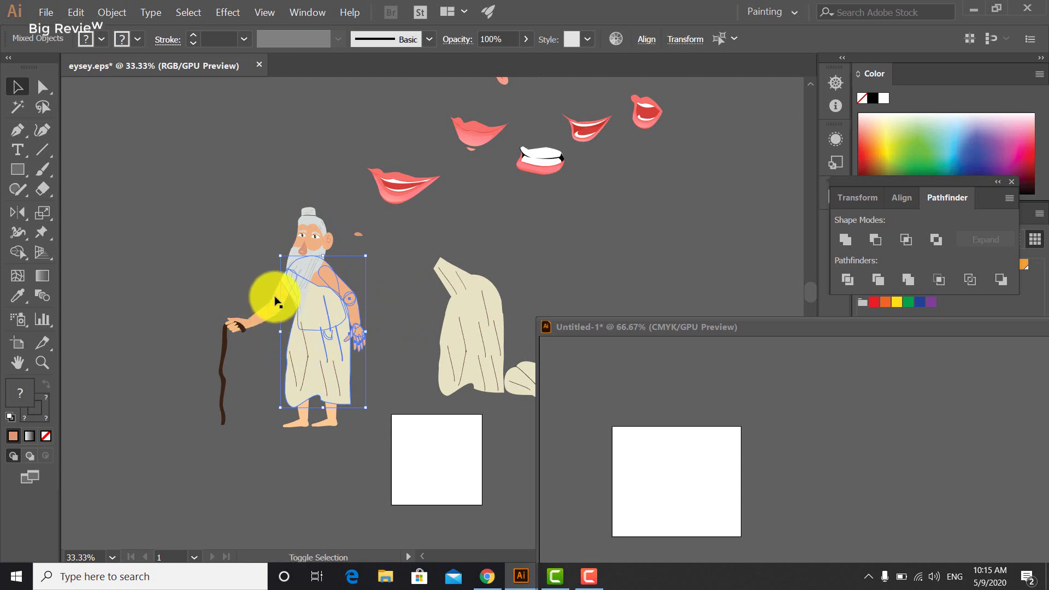
pyautogui.keyDown('shift'); pyautogui.click(263, 311); pyautogui.keyUp('shift')
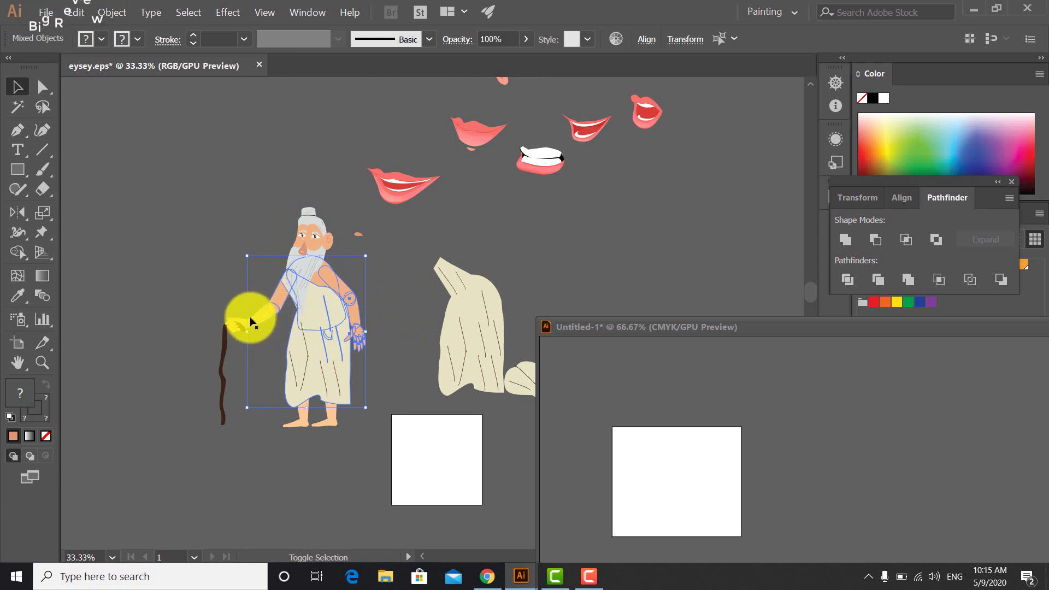
pyautogui.moveTo(241, 320); pyautogui.dragTo(224, 338)
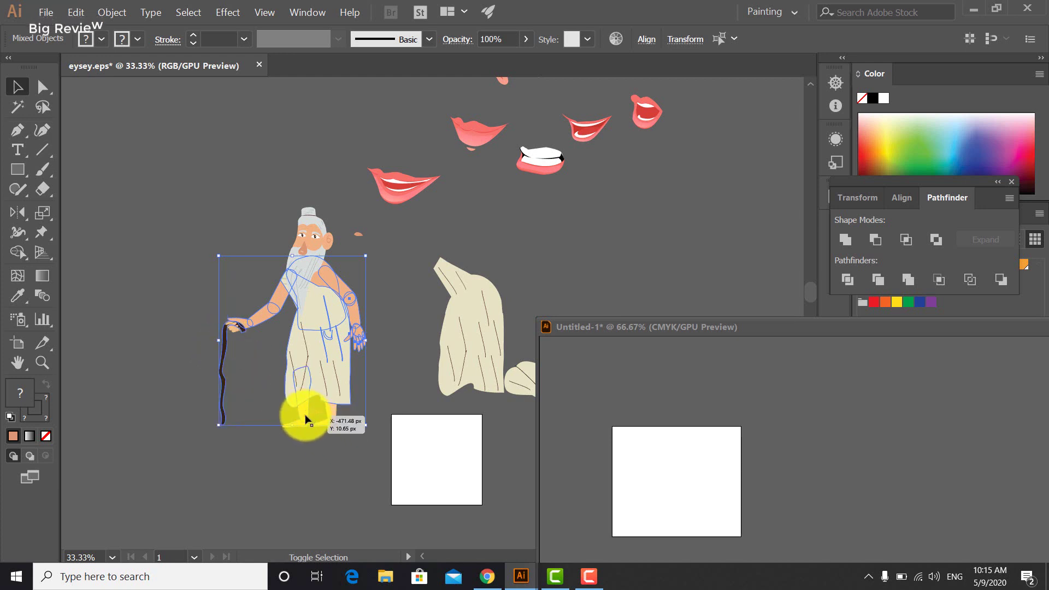
pyautogui.moveTo(306, 419)
pyautogui.mouseDown()
pyautogui.moveTo(334, 414)
pyautogui.moveTo(325, 425)
pyautogui.moveTo(296, 421)
pyautogui.mouseUp()
pyautogui.moveTo(307, 362); pyautogui.dragTo(313, 392)
pyautogui.click(238, 251)
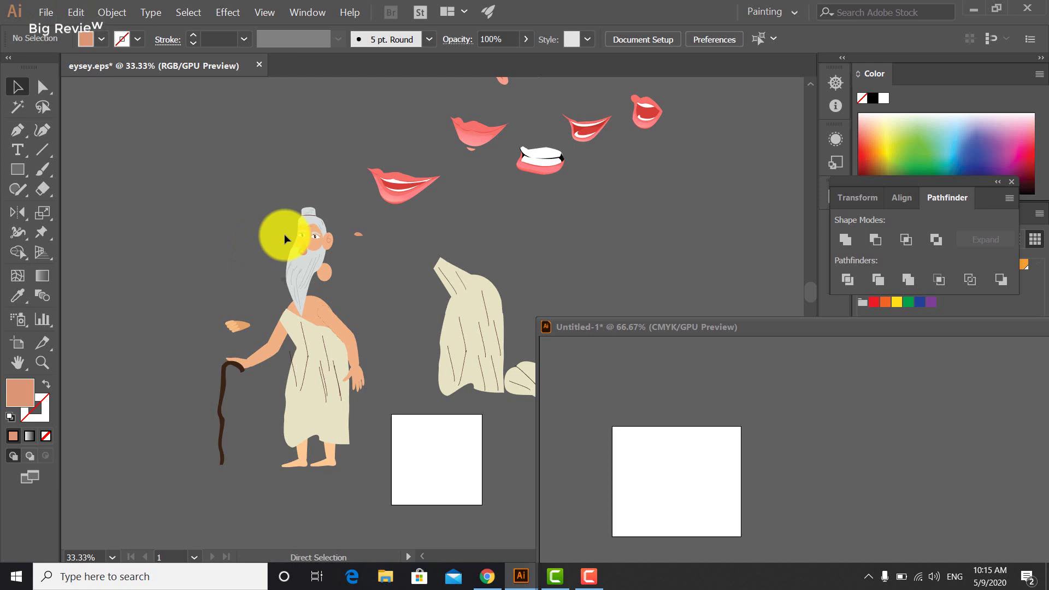
pyautogui.hotkey('ctrl', 'z')
pyautogui.hotkey('ctrl', 'z')
pyautogui.hotkey('ctrl', 'z')
pyautogui.hotkey('ctrl', 'z')
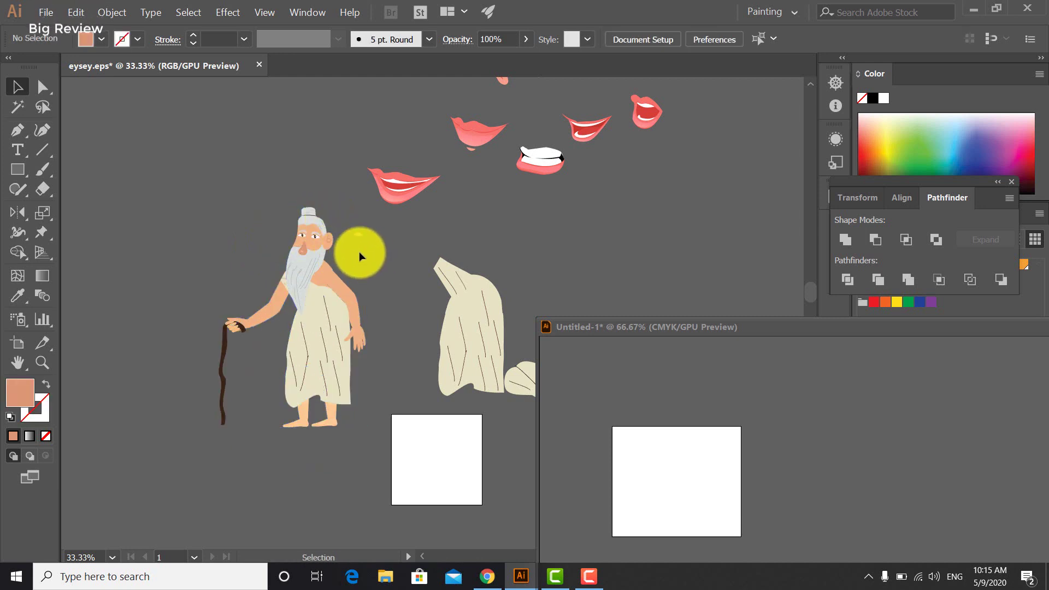
# - Try to lift the old man's head and beard off his shoulders, and undo that
pyautogui.moveTo(271, 234); pyautogui.dragTo(267, 198)
pyautogui.click(372, 268)
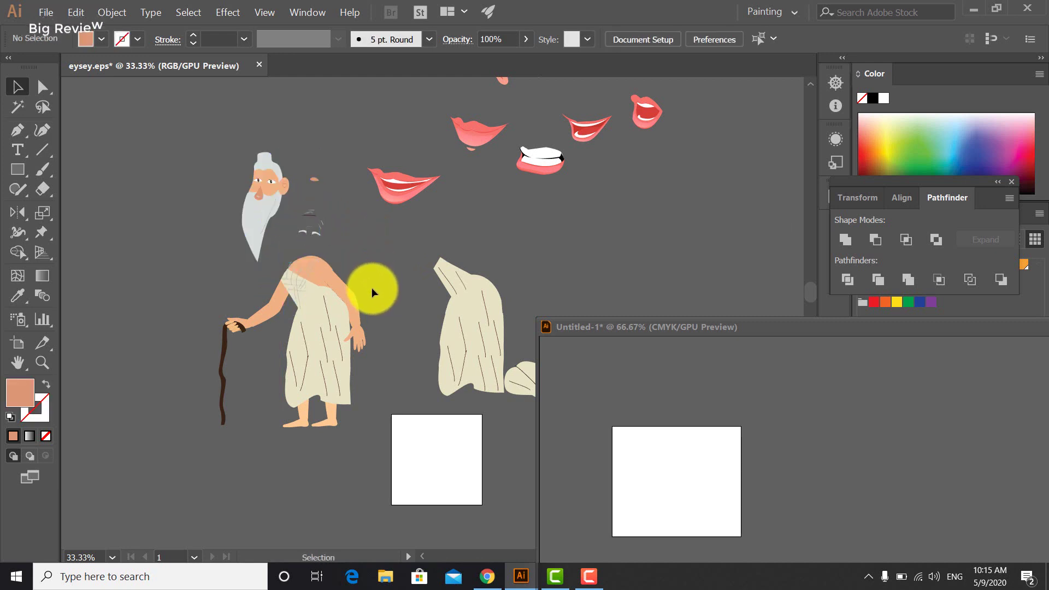
pyautogui.hotkey('ctrl', 'z')
pyautogui.click(372, 278)
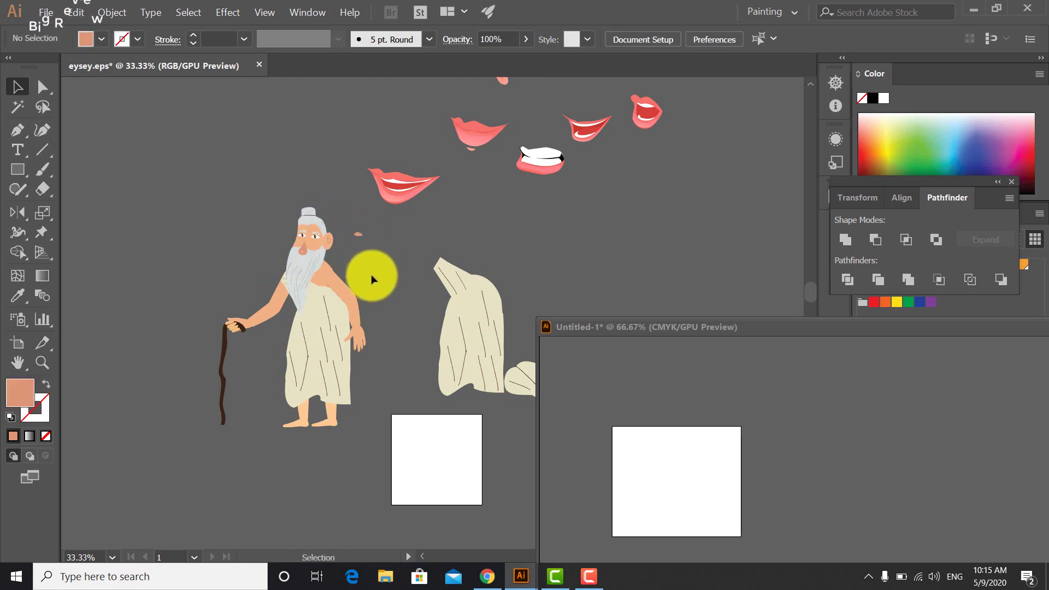
# - Place a copy of the skin-coloured closed eyelid on the Untitled-1 artboard, sized to fit inside it
pyautogui.scroll(2, 371, 232)
pyautogui.moveTo(344, 234); pyautogui.dragTo(687, 486)
pyautogui.click(628, 379)
# - Export the closed eyelid into the Png folder as a PNG named Cle
pyautogui.click(45, 12)
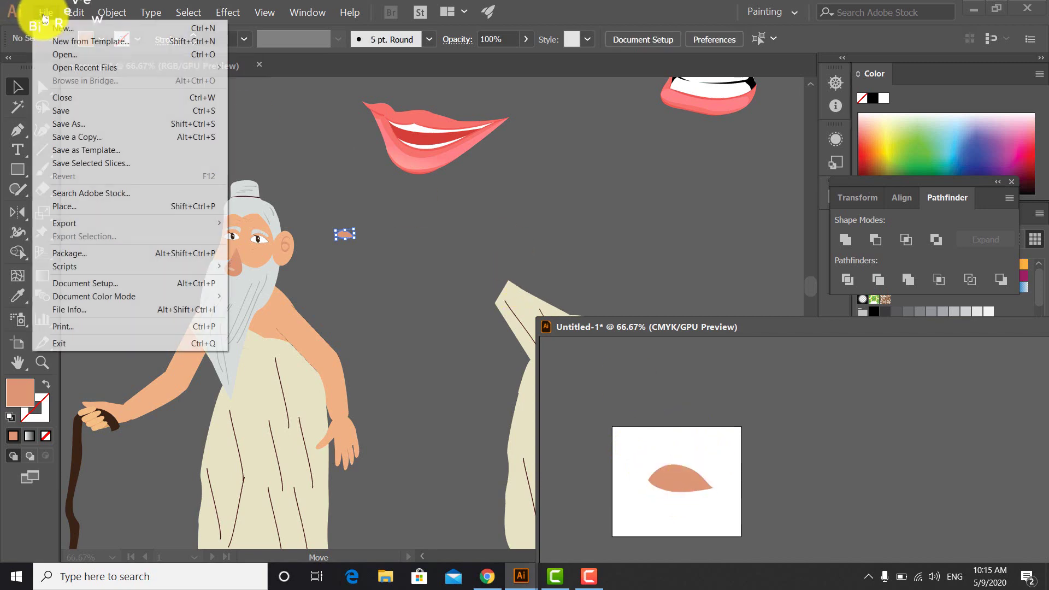
pyautogui.moveTo(139, 229)
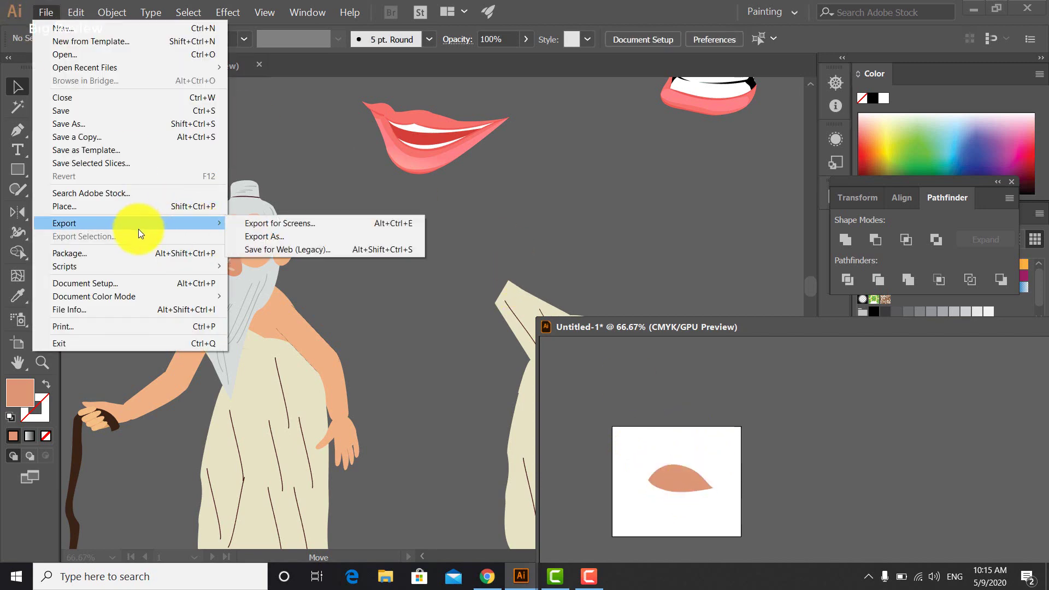
pyautogui.click(258, 237)
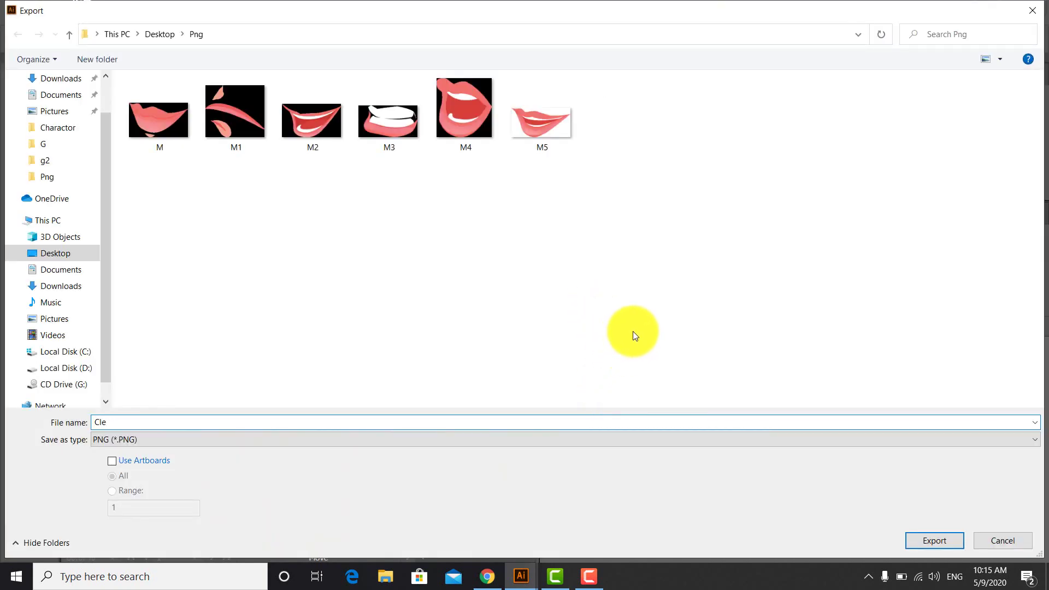
pyautogui.click(934, 541)
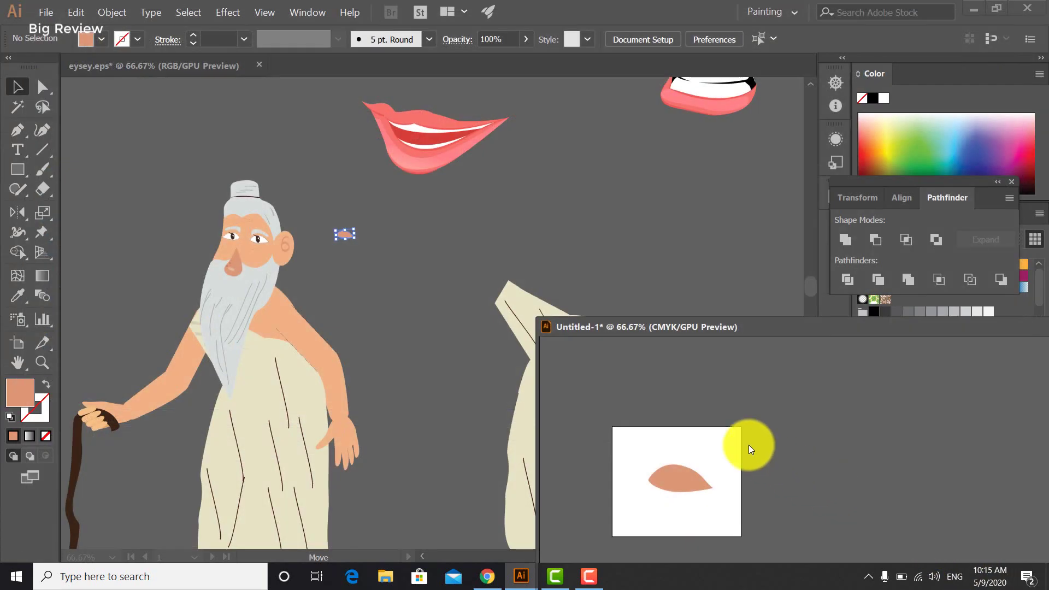
pyautogui.click(524, 518)
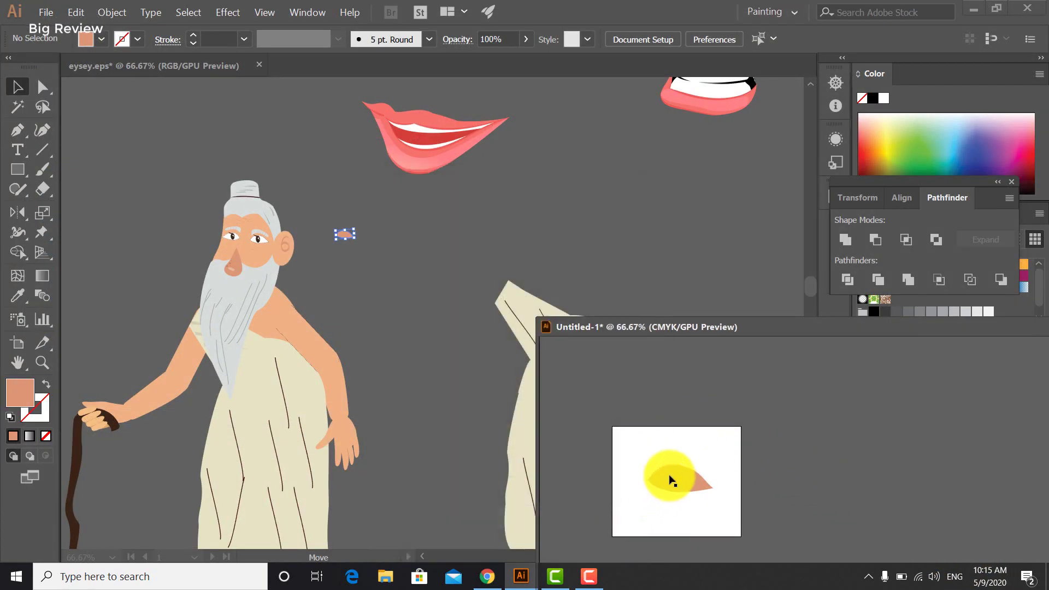
# - Reflect the closed eyelid on the Untitled-1 artboard about the vertical axis through its centre, and deselect it
pyautogui.click(19, 213)
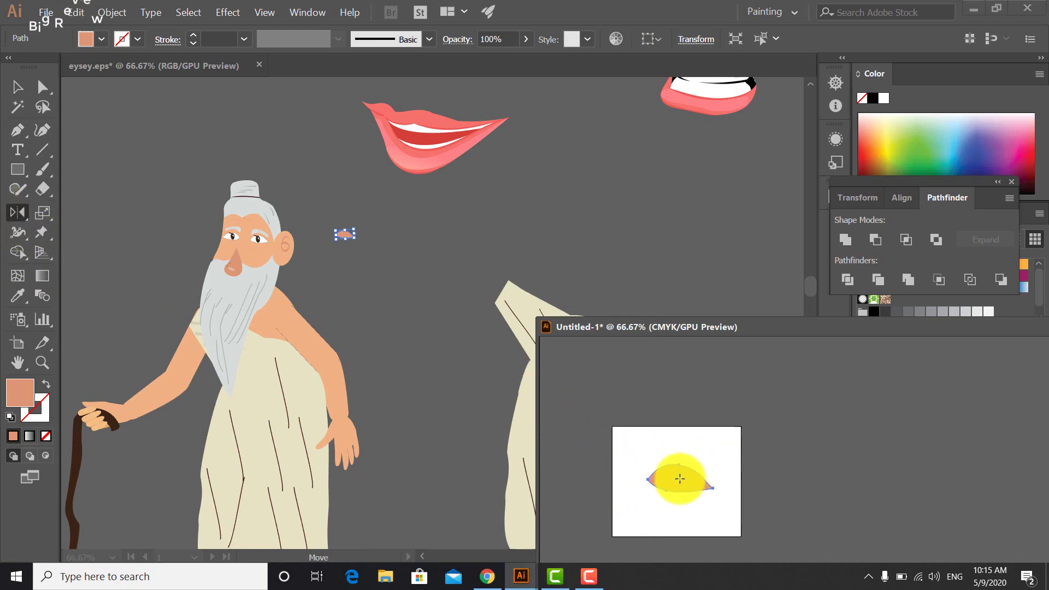
pyautogui.keyDown('alt'); pyautogui.click(679, 479); pyautogui.keyUp('alt')
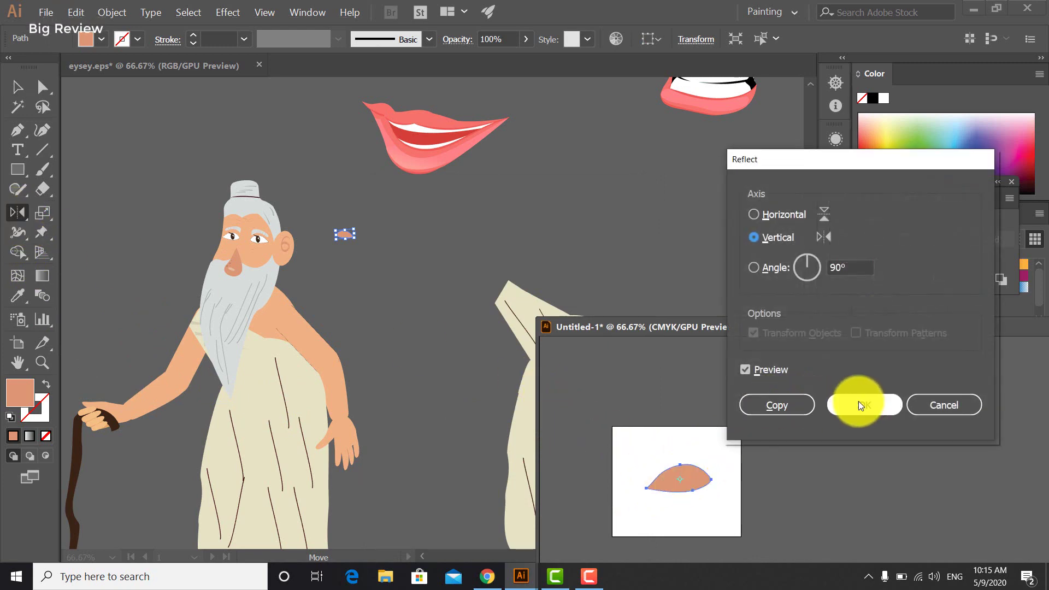
pyautogui.click(789, 395)
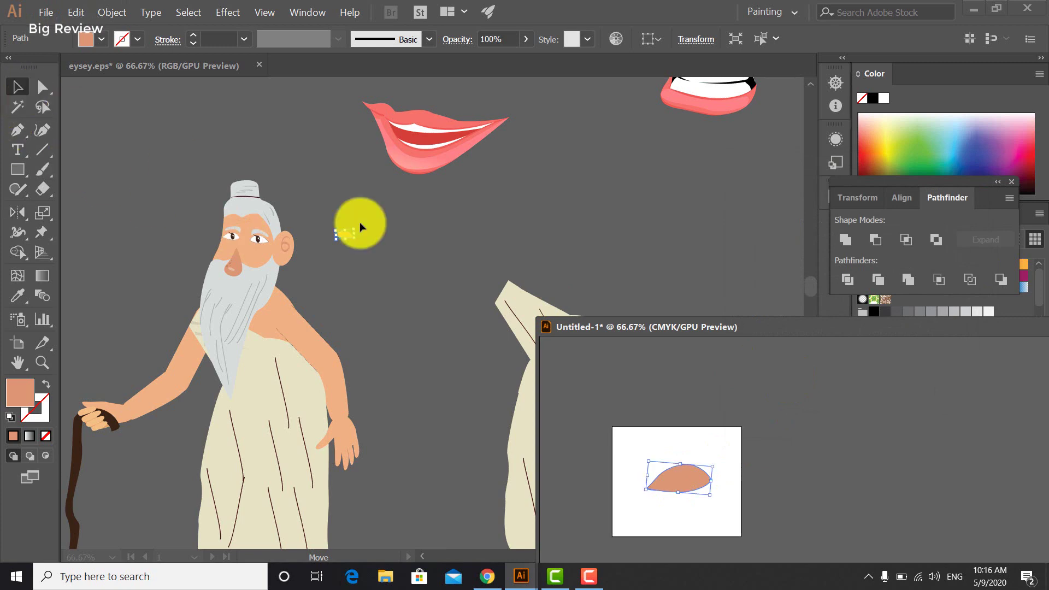
pyautogui.click(683, 258)
pyautogui.click(798, 440)
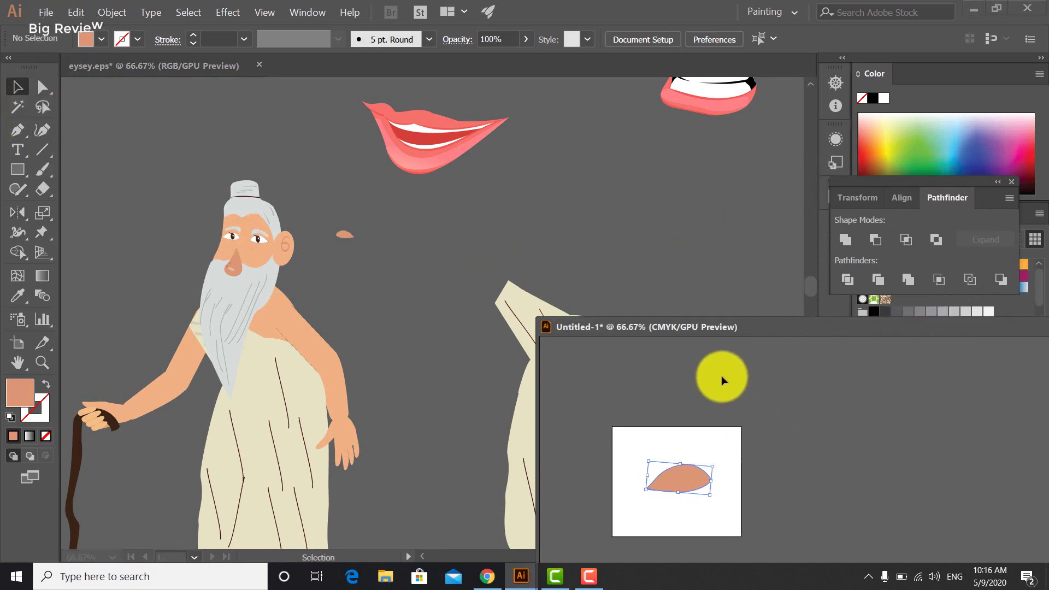
pyautogui.click(701, 449)
# - Export the mirrored eyelid into the Png folder as a PNG named Cre, at High (300 ppi) with a transparent background
pyautogui.click(46, 12)
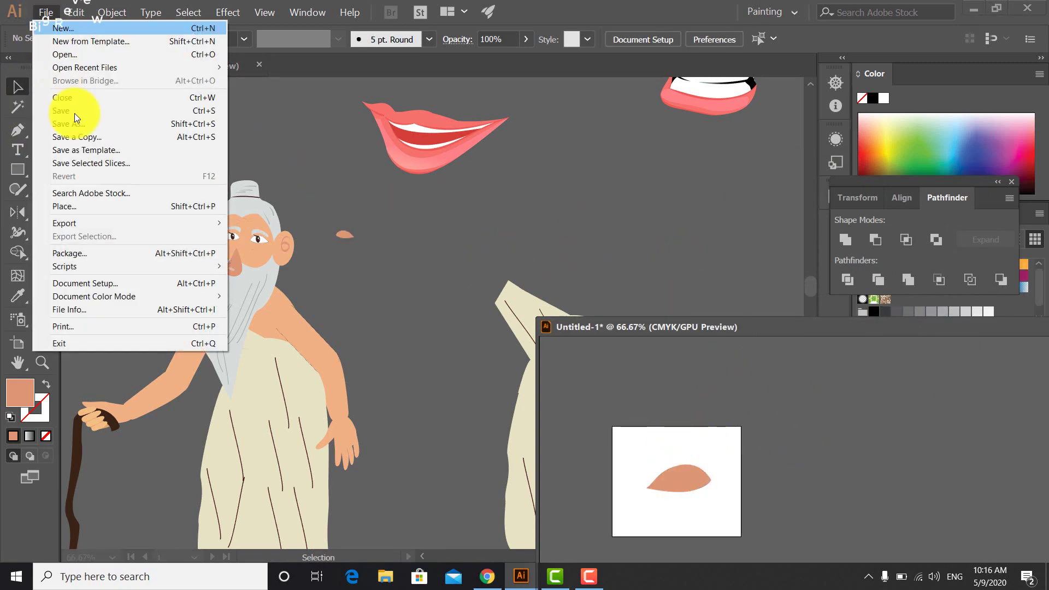
pyautogui.moveTo(84, 223)
pyautogui.click(307, 241)
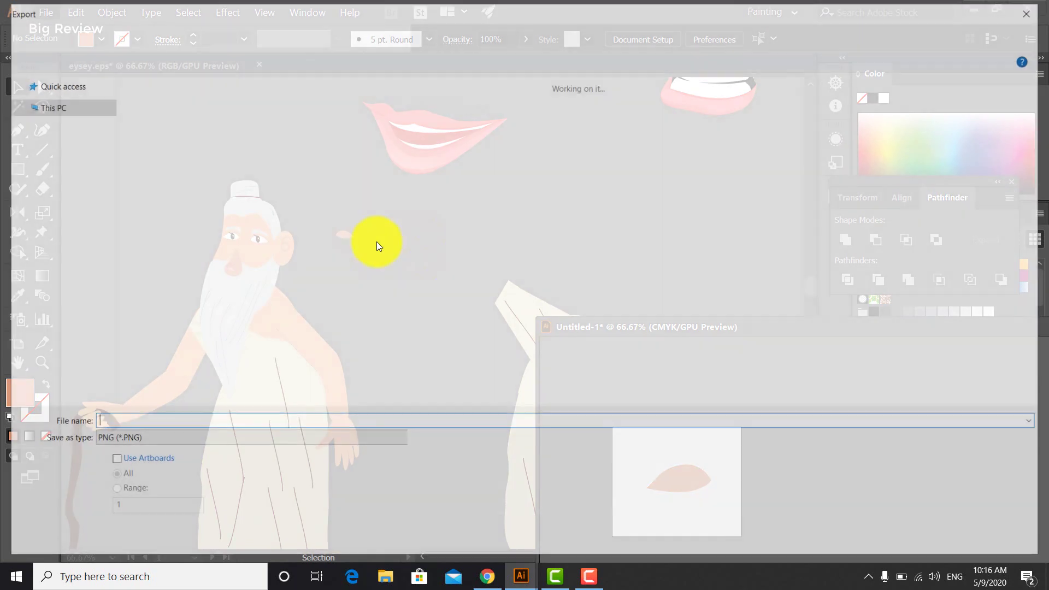
pyautogui.write('C')
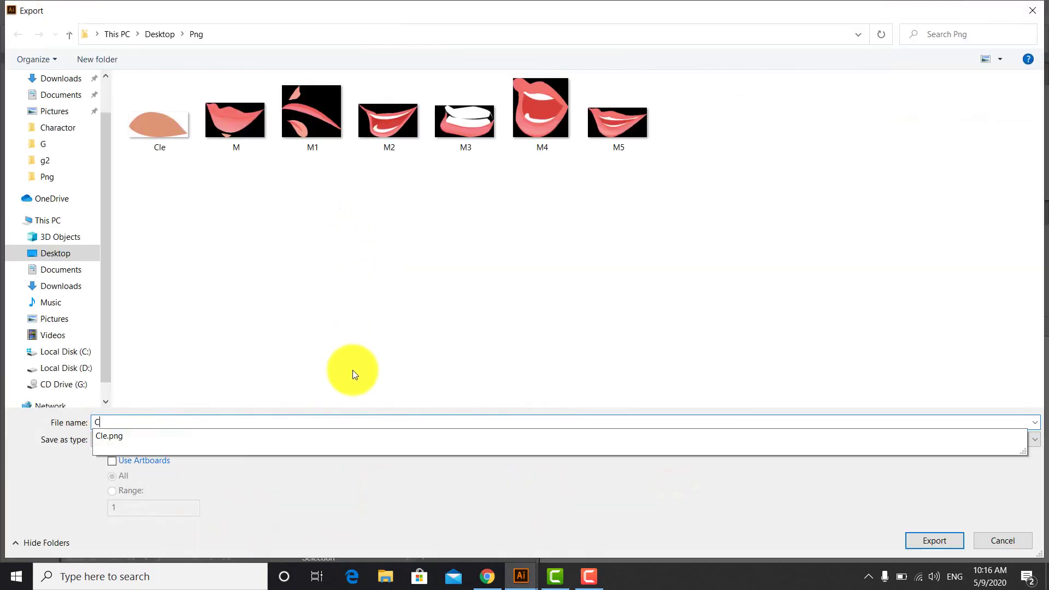
pyautogui.write('R')
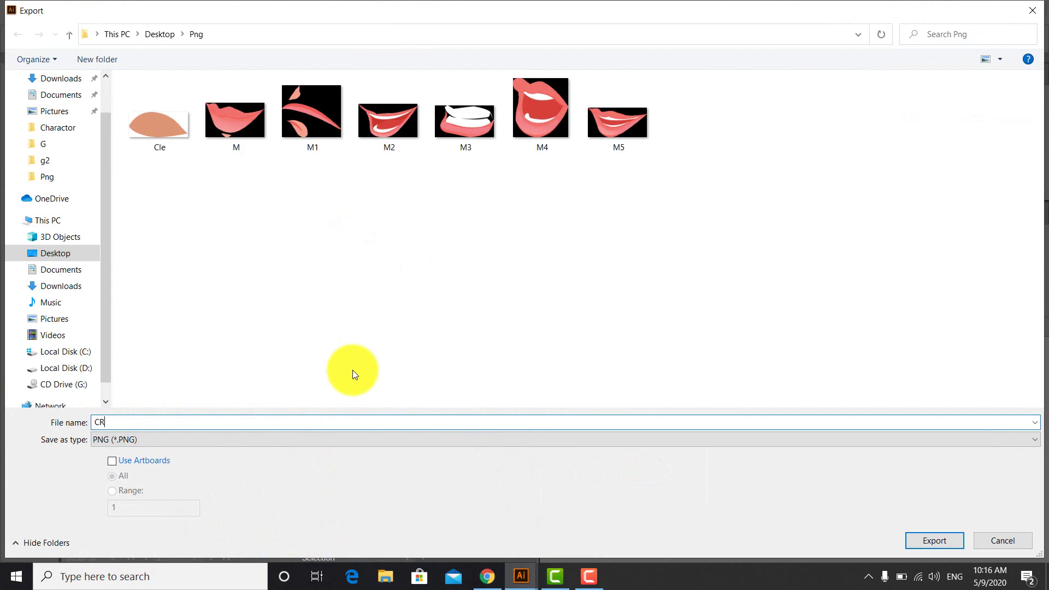
pyautogui.press('BackSpace')
pyautogui.write('re')
pyautogui.click(910, 532)
pyautogui.click(541, 523)
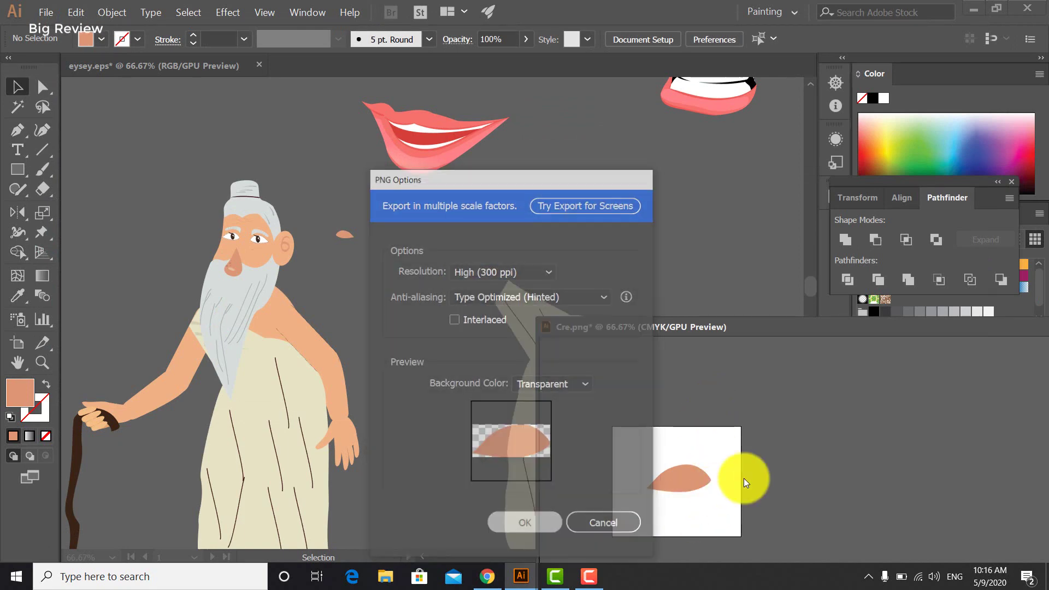
# - Clear the mirrored eyelid from the Untitled-1 artboard and return to eysey.eps
pyautogui.hotkey('ctrl', 'a')
pyautogui.hotkey('ctrl', 'x')
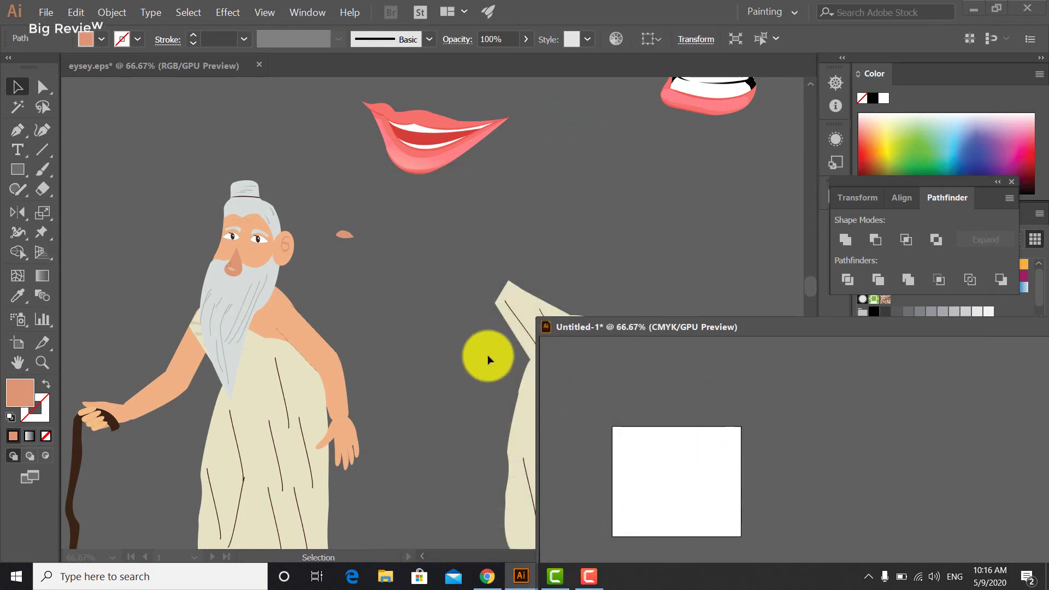
pyautogui.click(487, 355)
# - Place a copy of the old man's open eye nearest his ear on the Untitled-1 artboard, enlarged to fit inside it
pyautogui.click(259, 243)
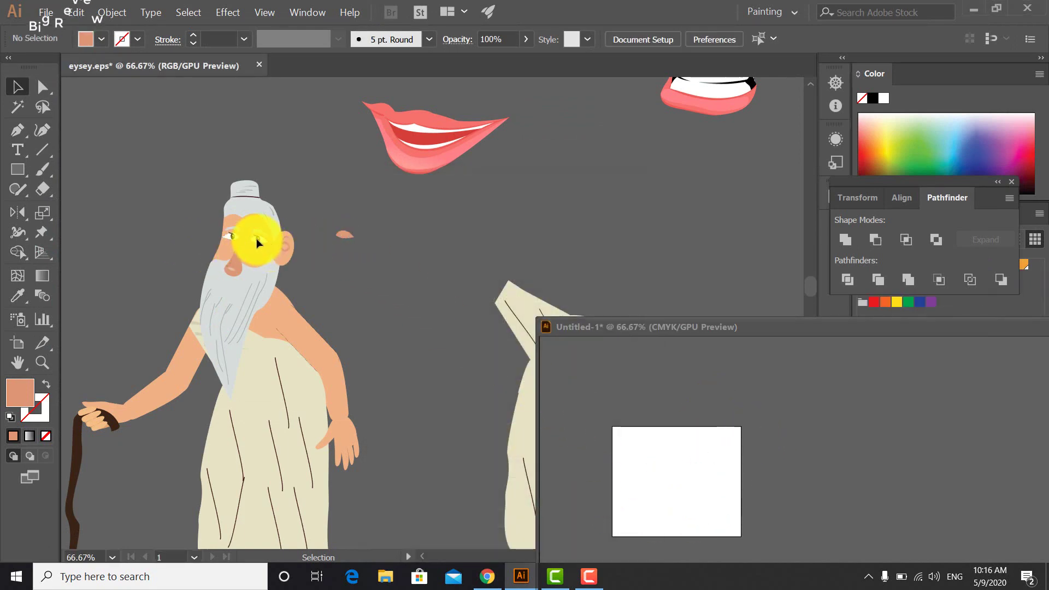
pyautogui.moveTo(256, 242); pyautogui.dragTo(630, 460)
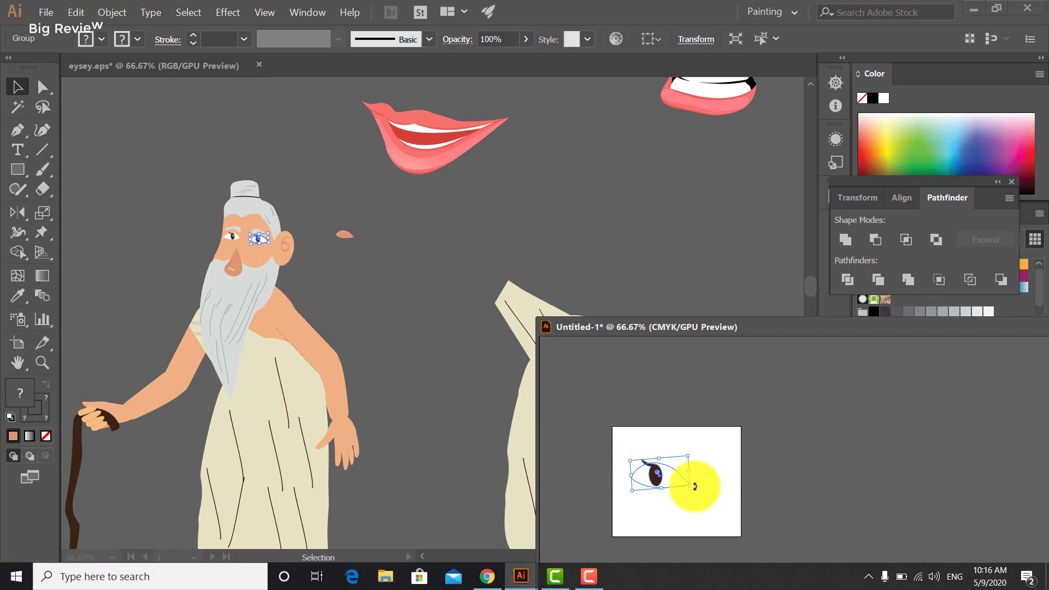
pyautogui.moveTo(694, 487); pyautogui.dragTo(718, 500)
pyautogui.click(819, 514)
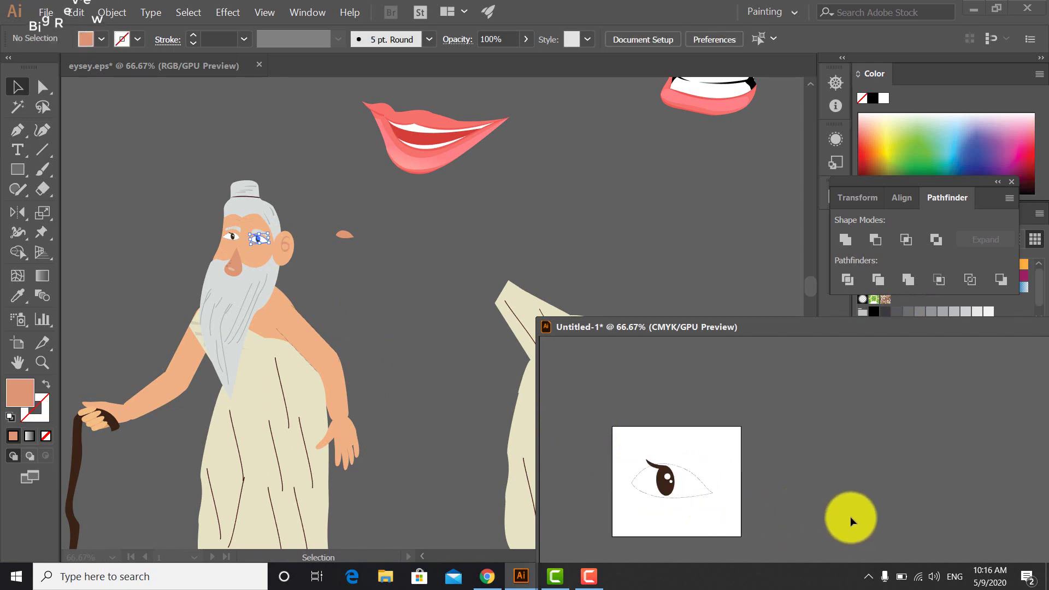
# - Export the open eye into the Png folder as a PNG named le
pyautogui.click(47, 8)
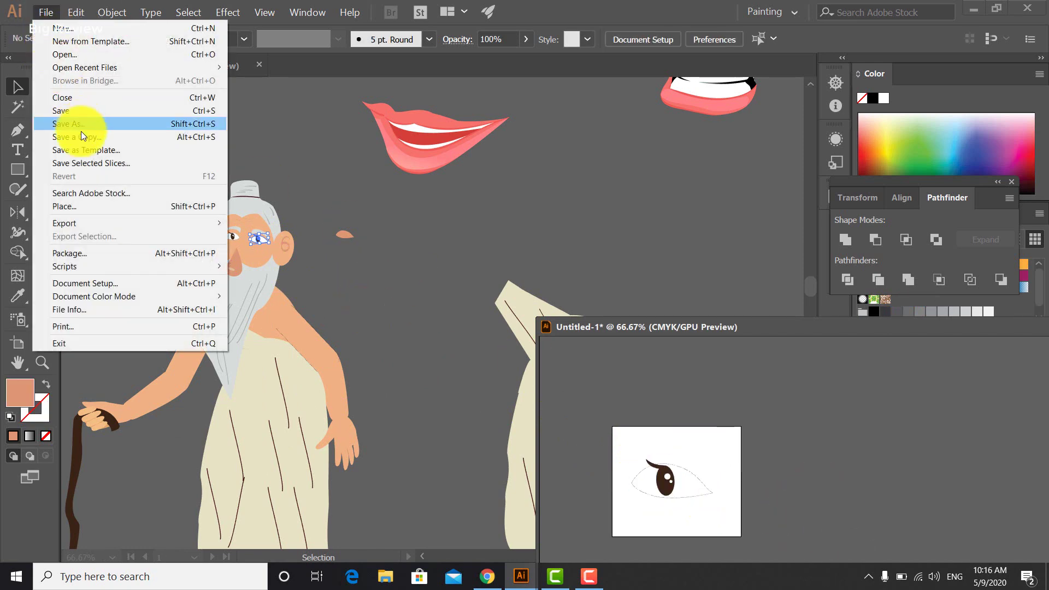
pyautogui.moveTo(78, 223)
pyautogui.click(267, 237)
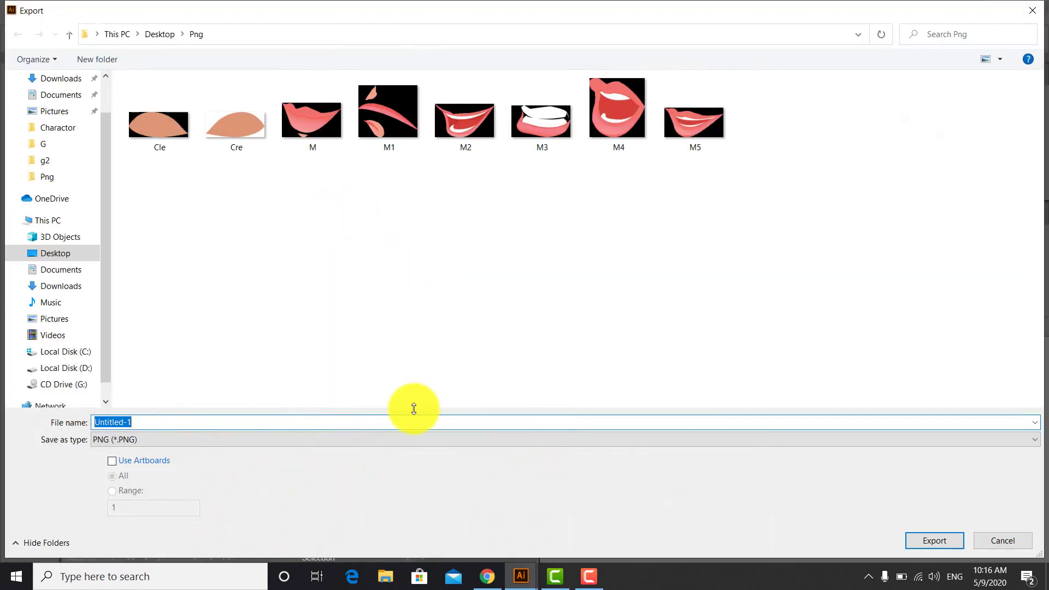
pyautogui.click(930, 536)
pyautogui.click(535, 524)
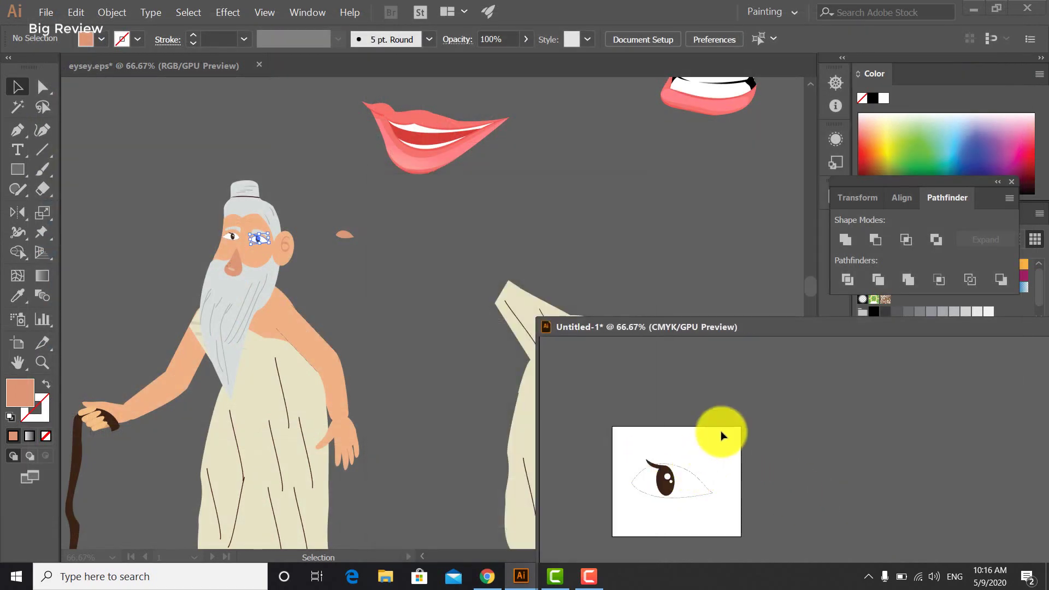
# - Reflect the open eye on the Untitled-1 artboard about the vertical axis through its centre
pyautogui.moveTo(721, 433); pyautogui.dragTo(594, 536)
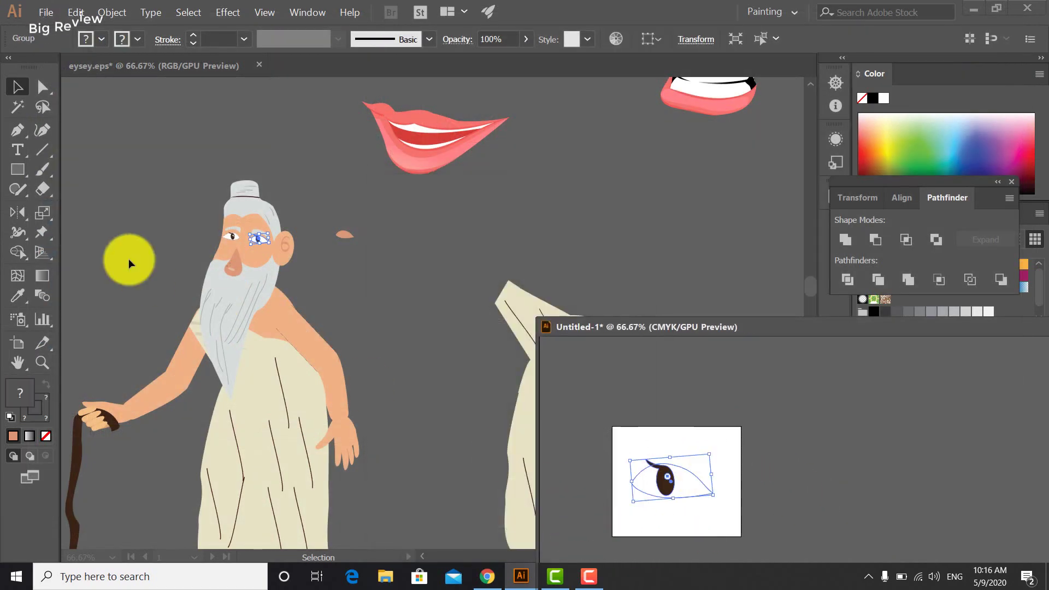
pyautogui.click(21, 215)
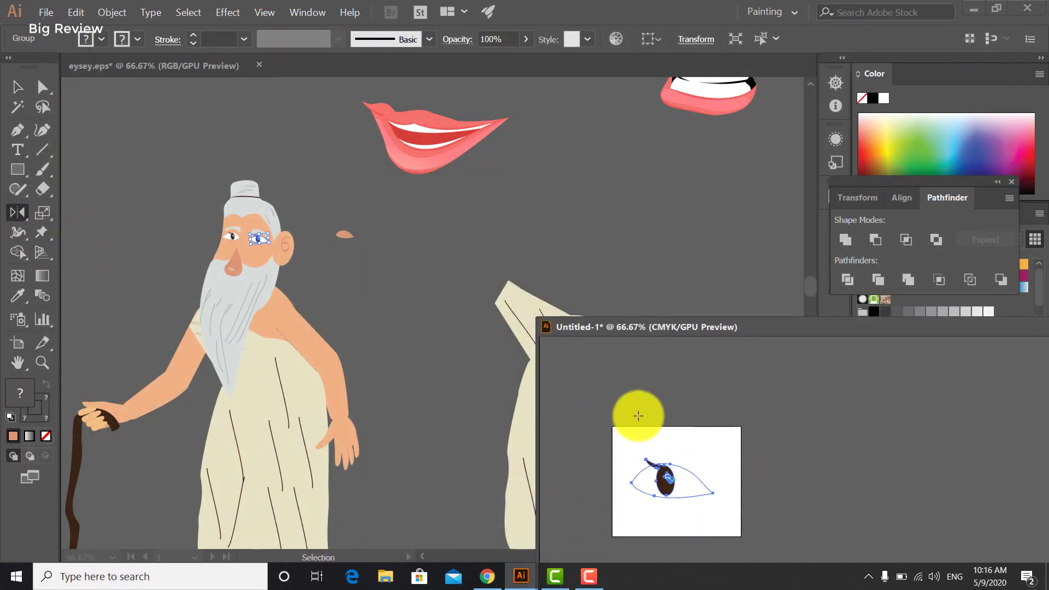
pyautogui.keyDown('alt'); pyautogui.click(671, 479); pyautogui.keyUp('alt')
pyautogui.click(853, 405)
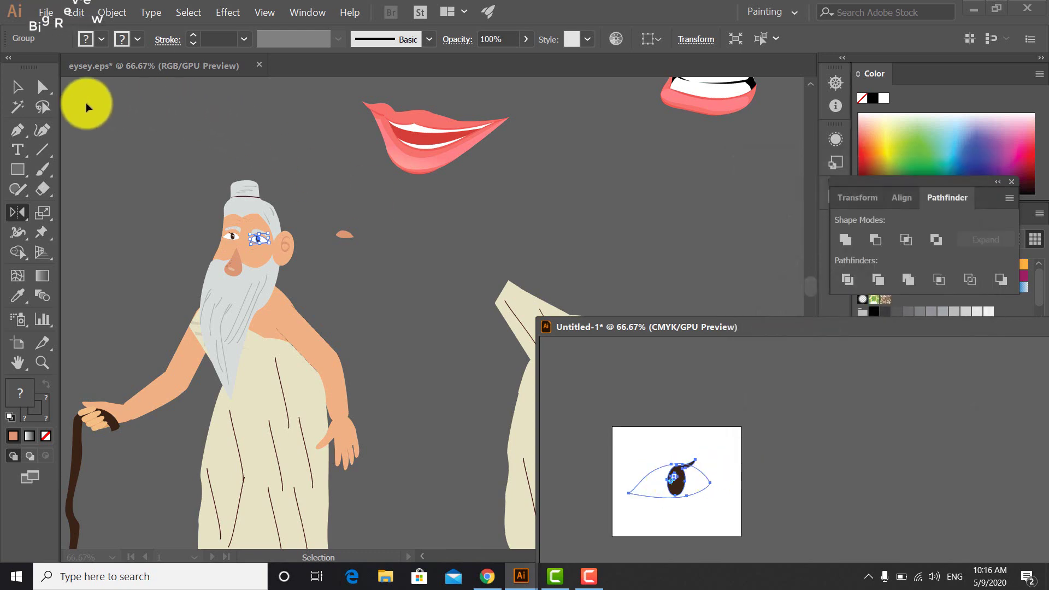
pyautogui.click(20, 88)
# - Export the mirrored open eye into the Png folder as a PNG named Re
pyautogui.click(47, 13)
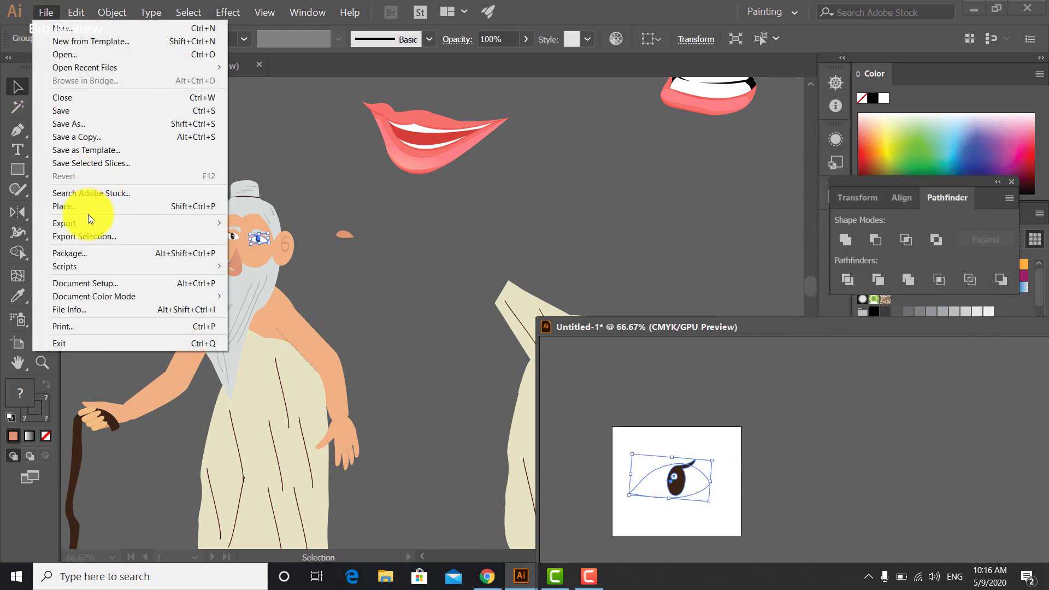
pyautogui.moveTo(91, 223)
pyautogui.click(269, 237)
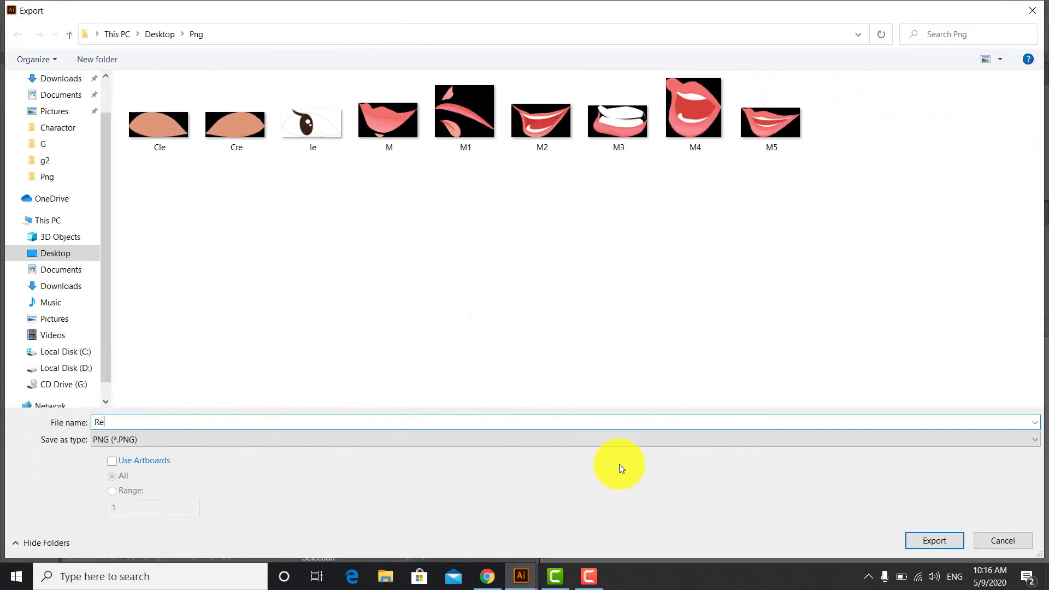
pyautogui.click(934, 545)
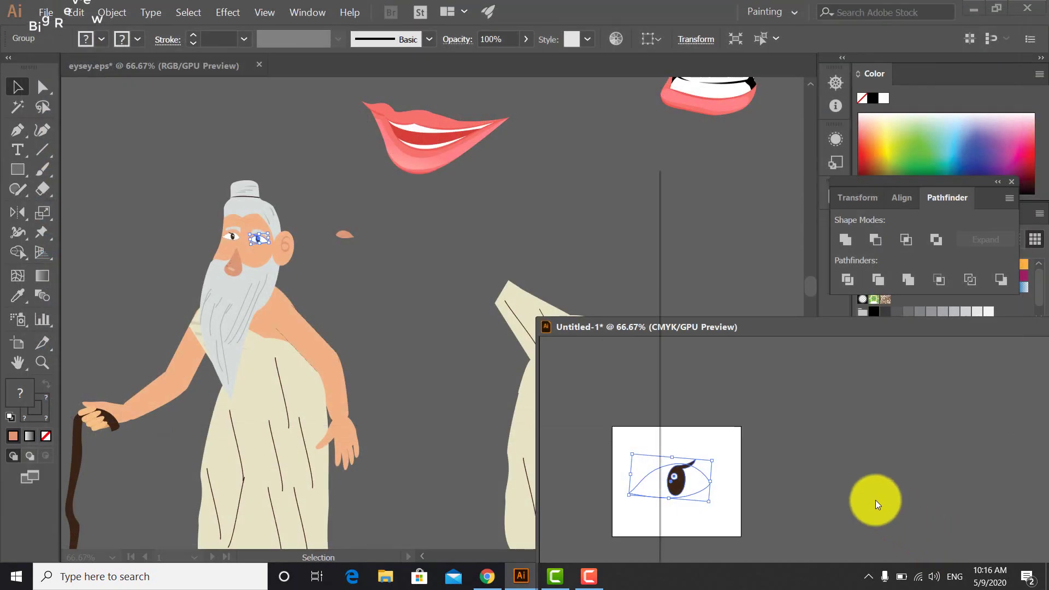
pyautogui.click(535, 528)
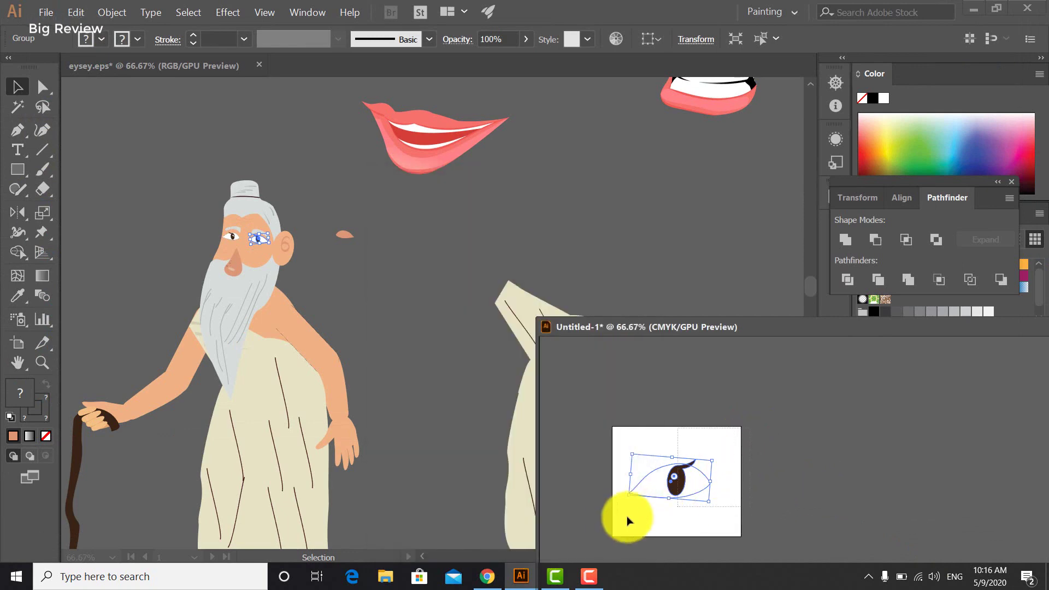
# - Delete the mirrored open eye from the Untitled-1 artboard and return to eysey.eps
pyautogui.press('Delete')
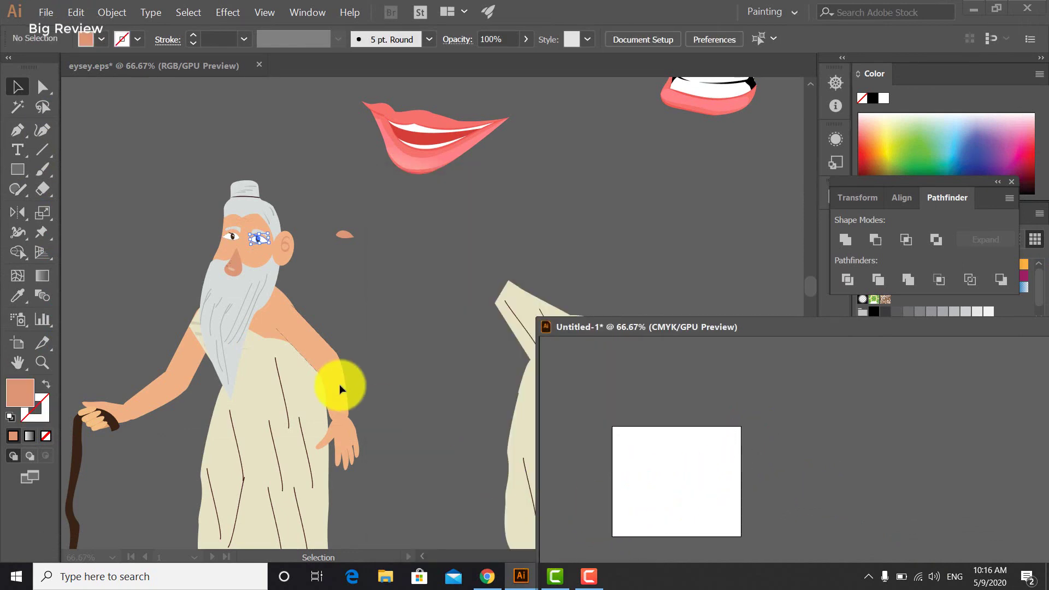
pyautogui.click(355, 295)
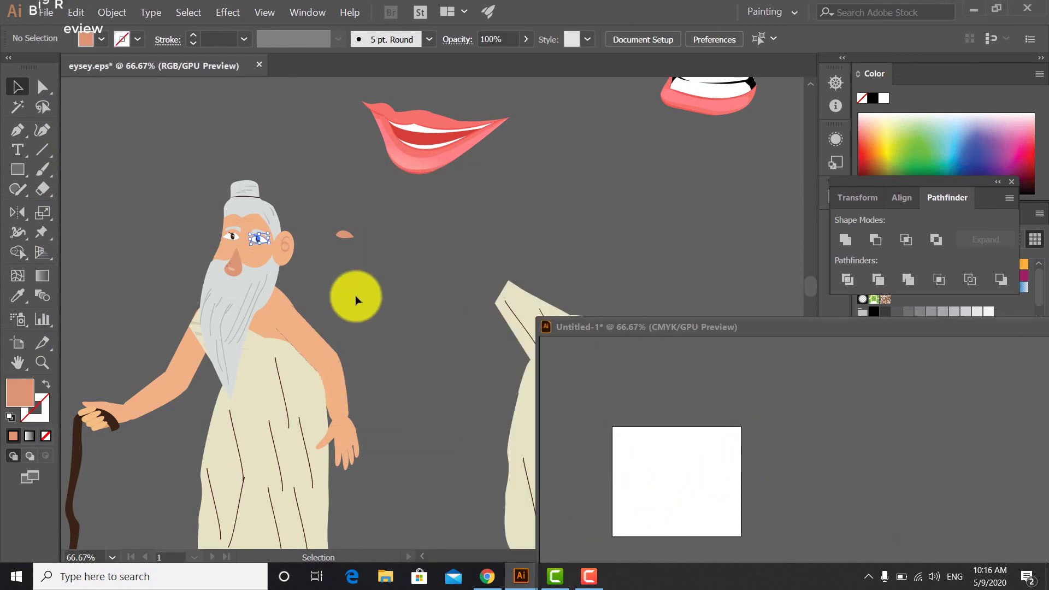
pyautogui.click(294, 192)
# - Move both of the old man's open eyes off his face into the empty area beside his head
pyautogui.scroll(2, 200, 295)
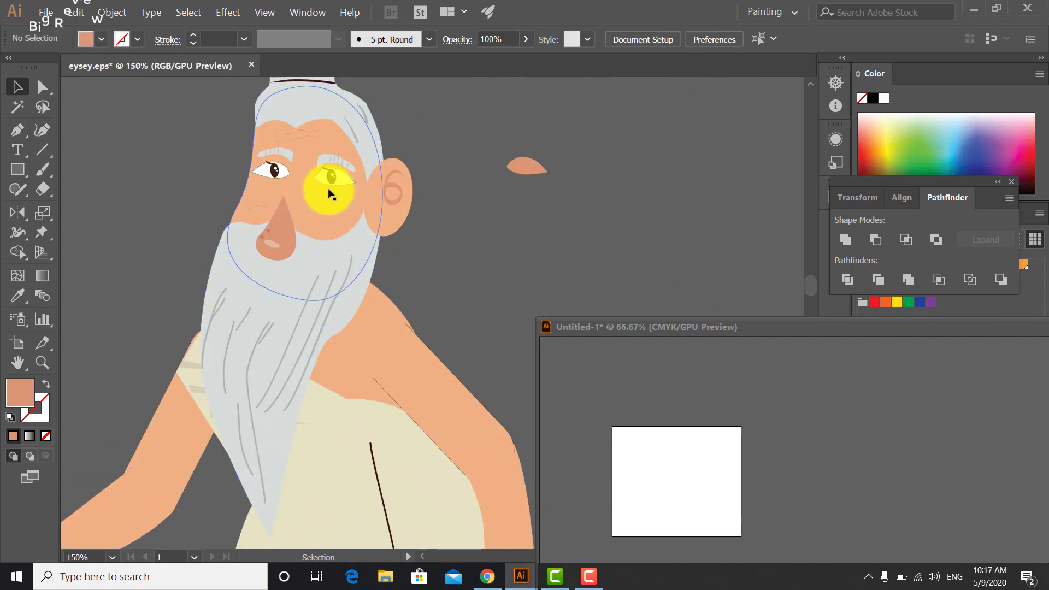
pyautogui.moveTo(330, 175); pyautogui.dragTo(568, 208)
pyautogui.moveTo(279, 167); pyautogui.dragTo(653, 214)
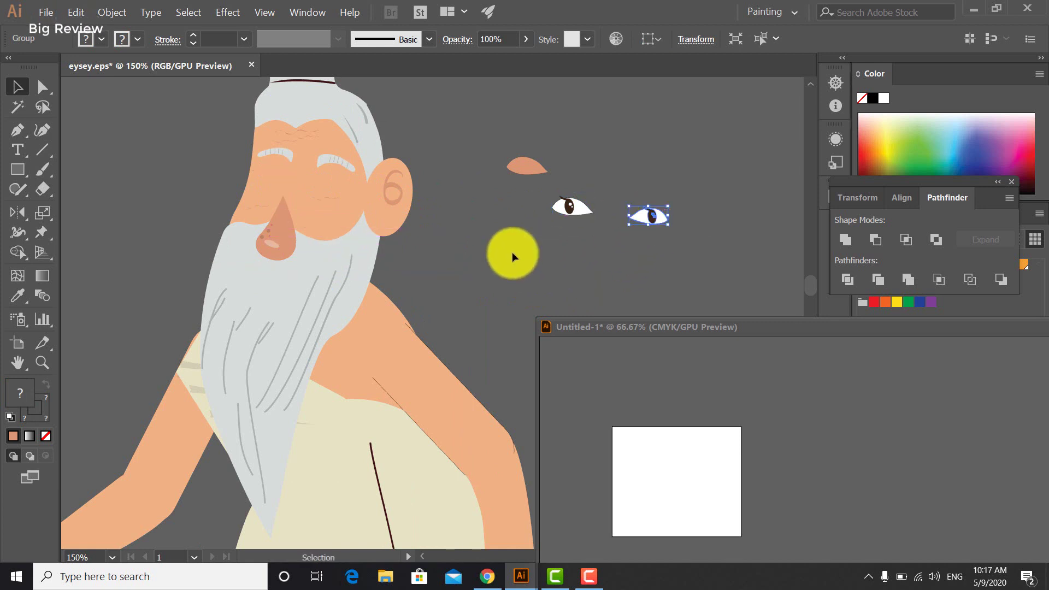
pyautogui.click(512, 251)
# - Place a copy of the old man's eyebrow nearest his ear on the Untitled-1 artboard
pyautogui.click(343, 165)
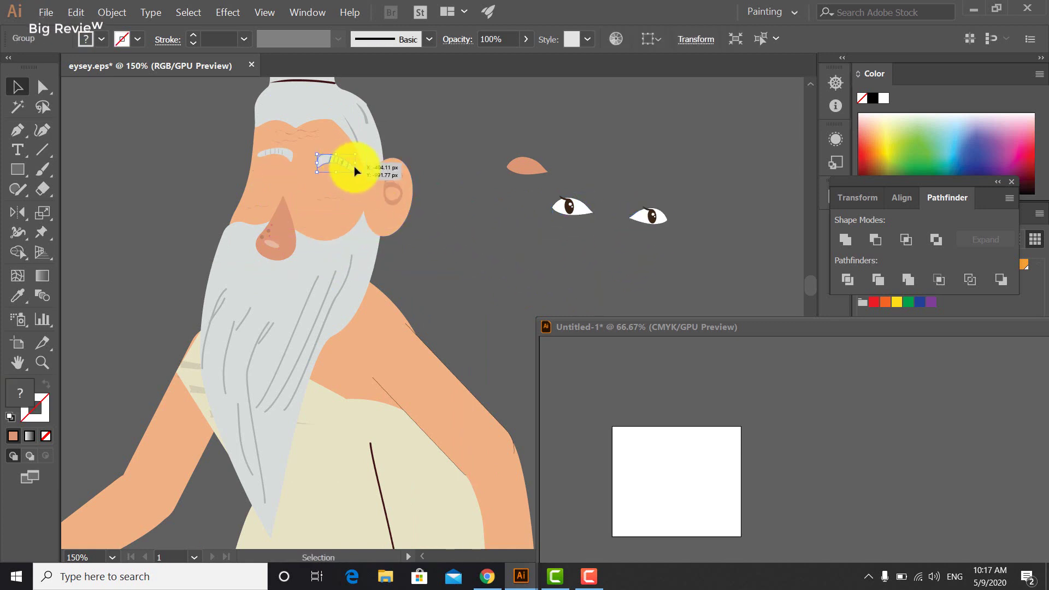
pyautogui.moveTo(365, 177); pyautogui.dragTo(671, 468)
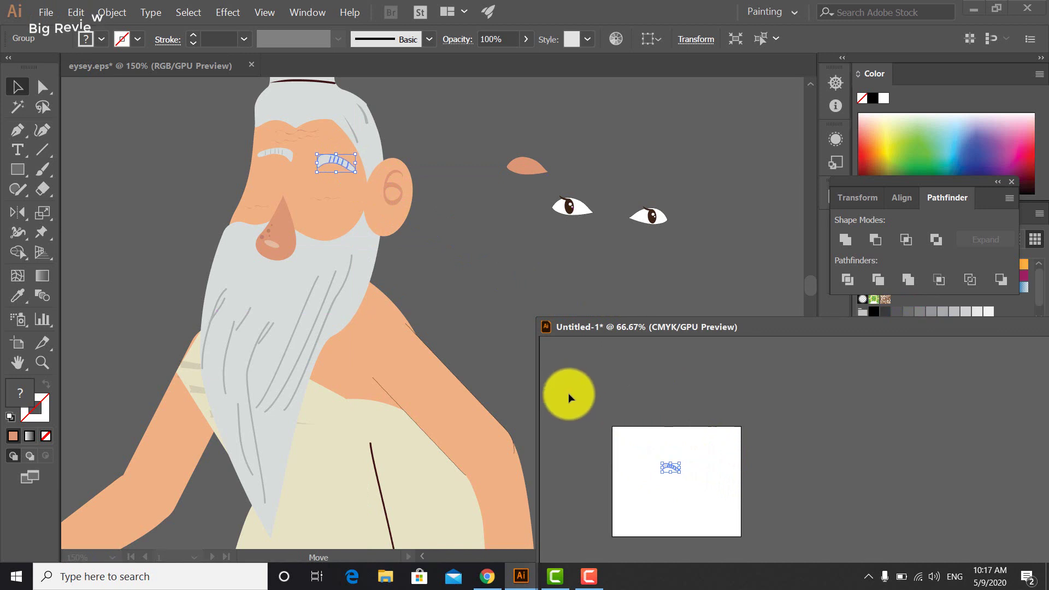
# - Move both eyebrows in eysey.eps off the old man's face, next to the loose eyelid
pyautogui.click(339, 159)
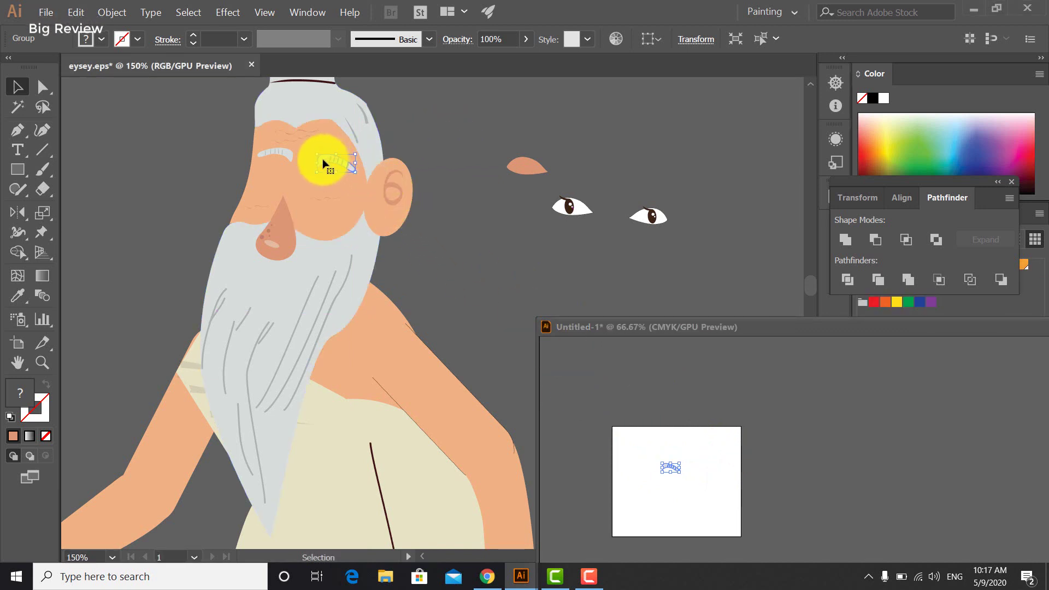
pyautogui.moveTo(320, 159); pyautogui.dragTo(469, 125)
pyautogui.moveTo(265, 155); pyautogui.dragTo(475, 214)
pyautogui.click(477, 239)
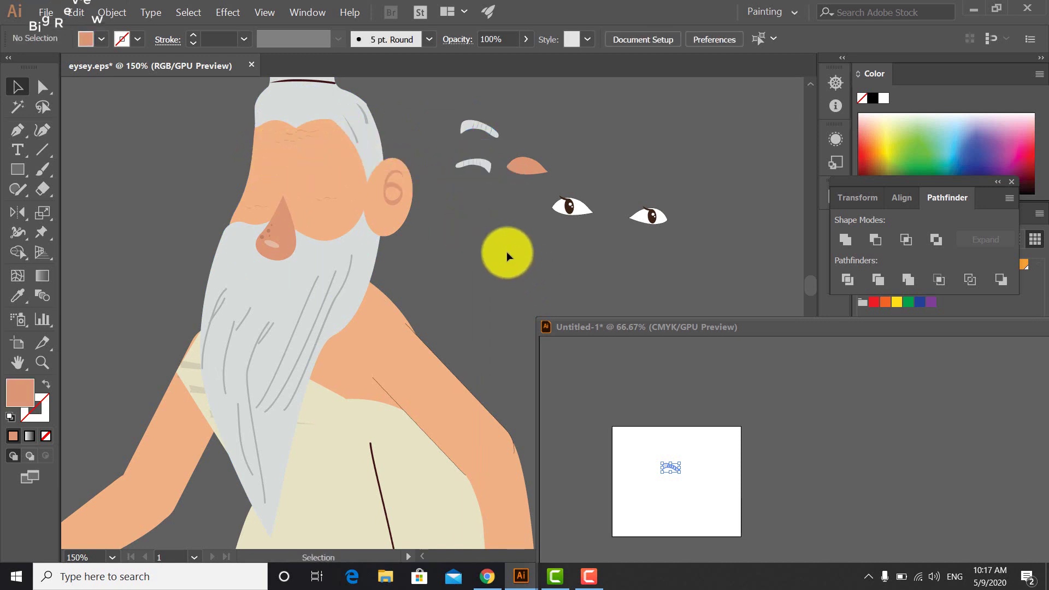
# - Enlarge the eyebrow copy on the Untitled-1 artboard to about half the artboard's width
pyautogui.hscroll(5, 506, 251)
pyautogui.moveTo(688, 508); pyautogui.dragTo(641, 494)
pyautogui.click(717, 487)
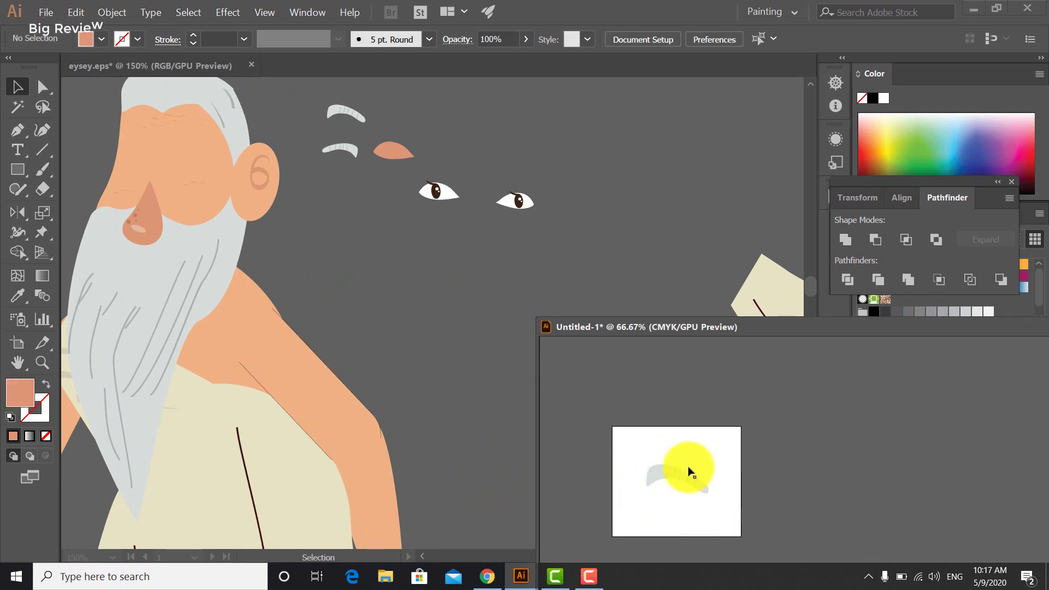
pyautogui.click(48, 13)
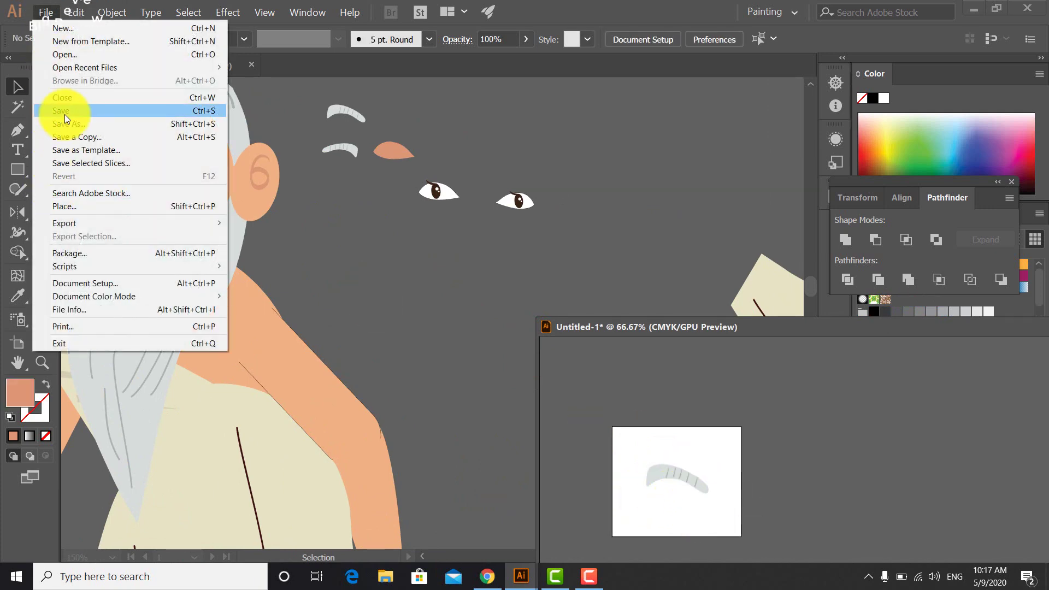
pyautogui.moveTo(110, 222)
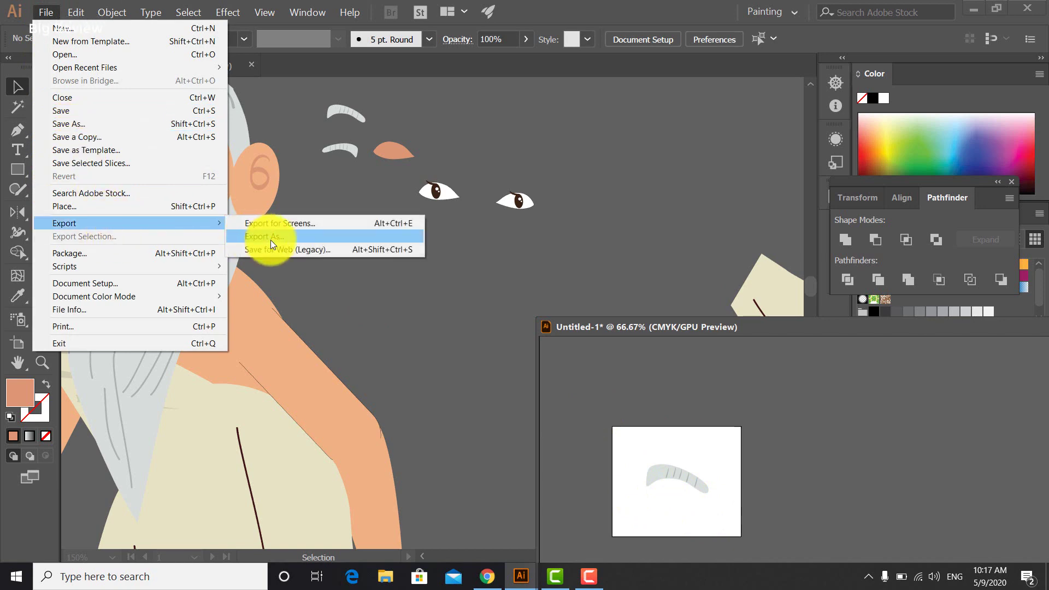
pyautogui.click(270, 239)
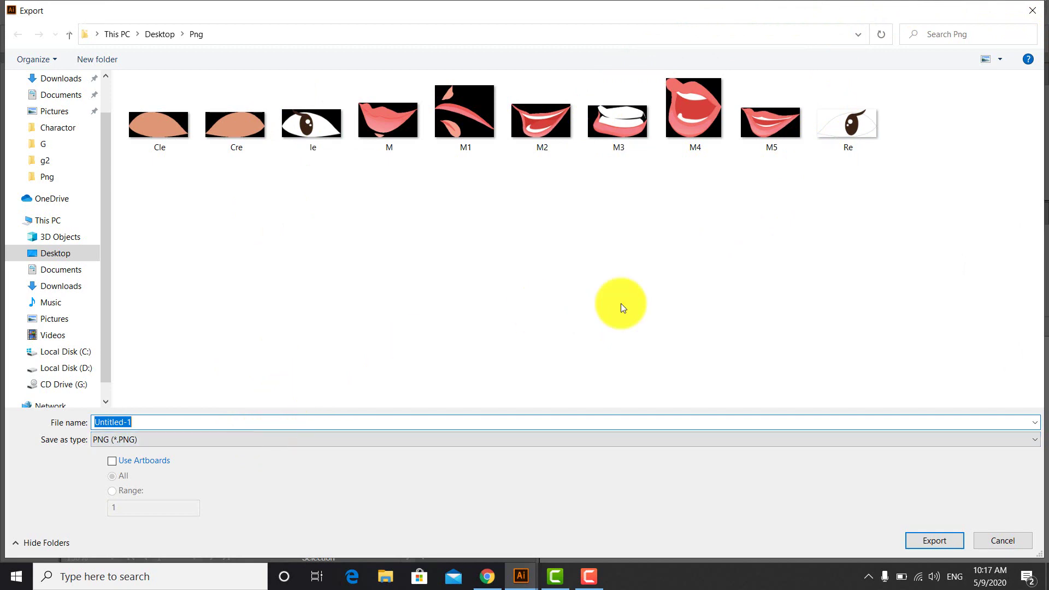
pyautogui.click(1032, 10)
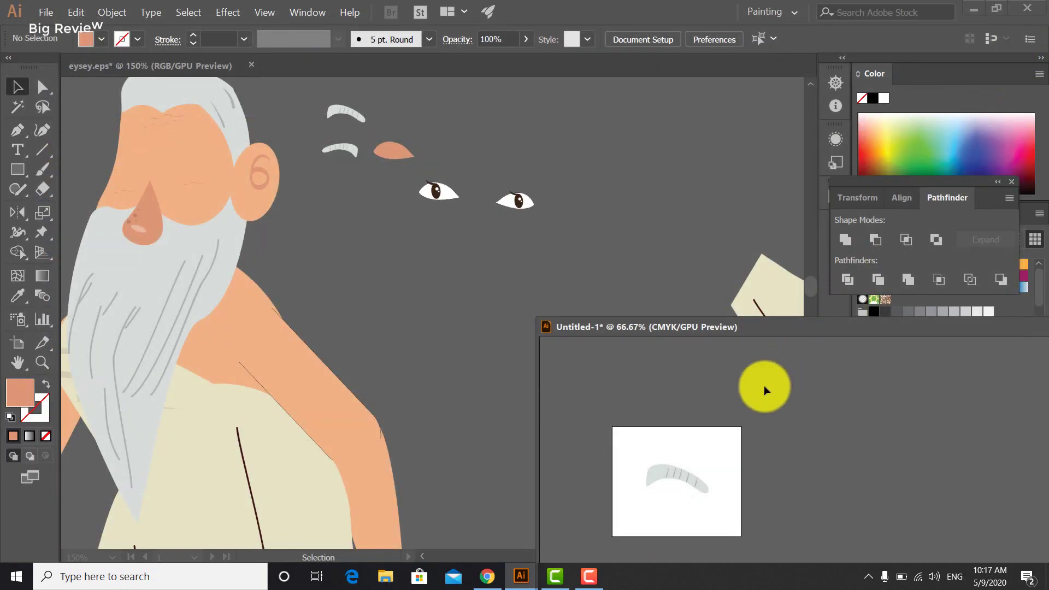
# - Export the eyebrow into the Png folder as a PNG named Leb, at High (300 ppi) with a transparent background
pyautogui.click(676, 470)
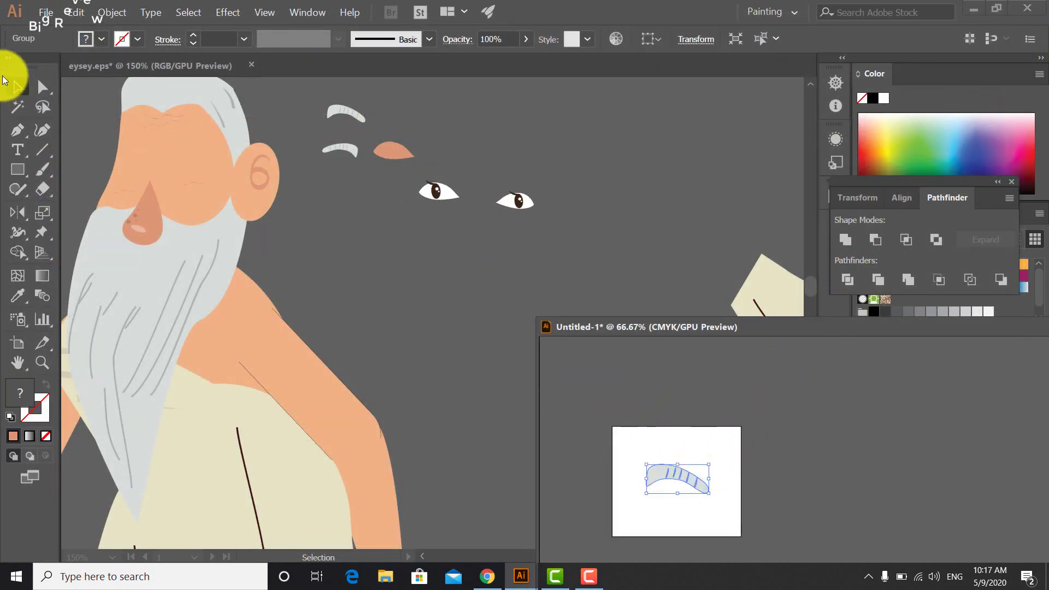
pyautogui.click(46, 12)
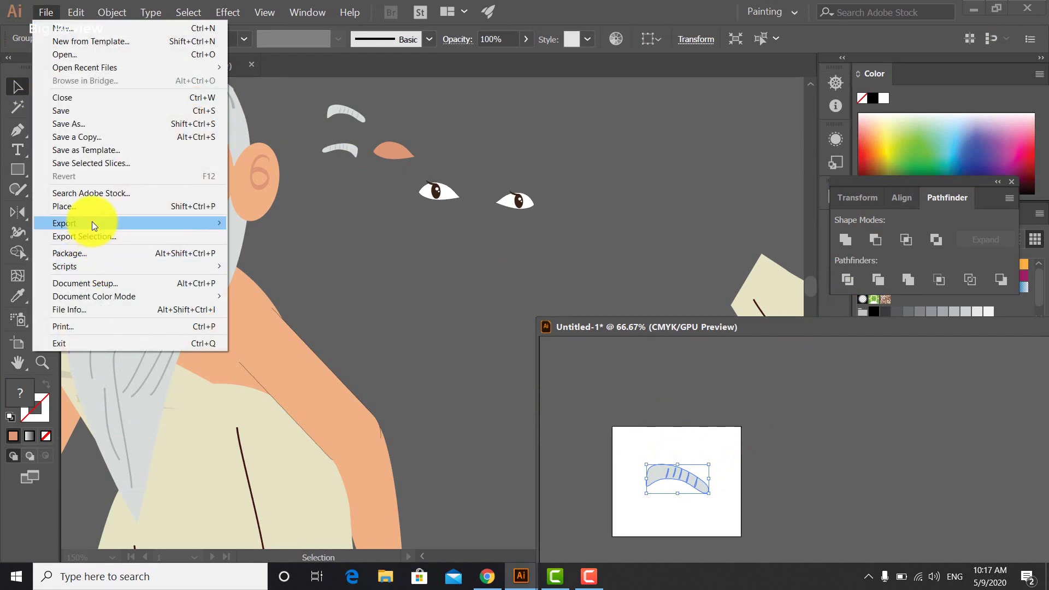
pyautogui.moveTo(92, 221)
pyautogui.click(263, 235)
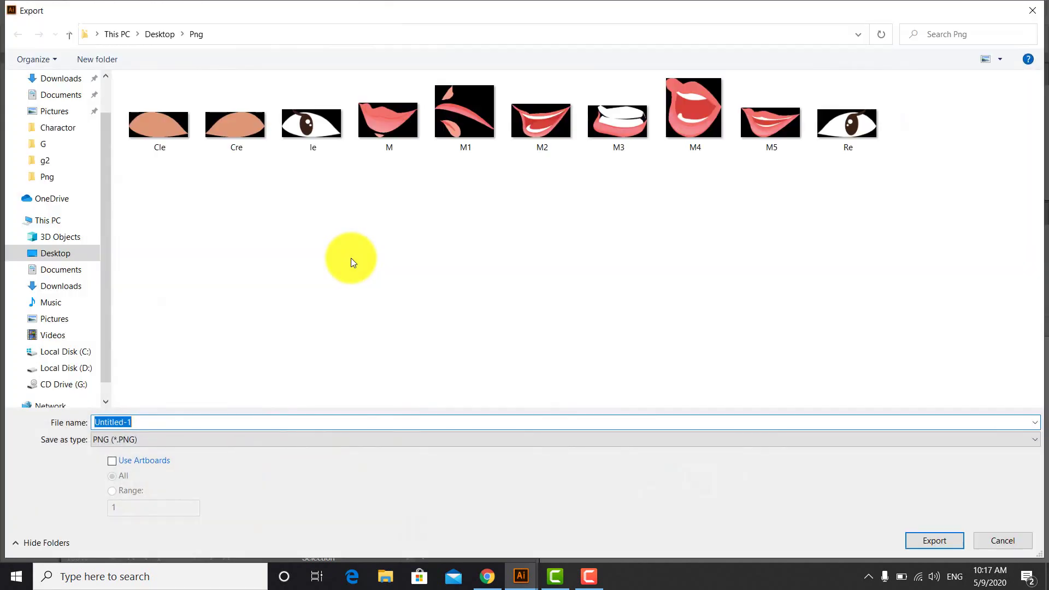
pyautogui.write('Le')
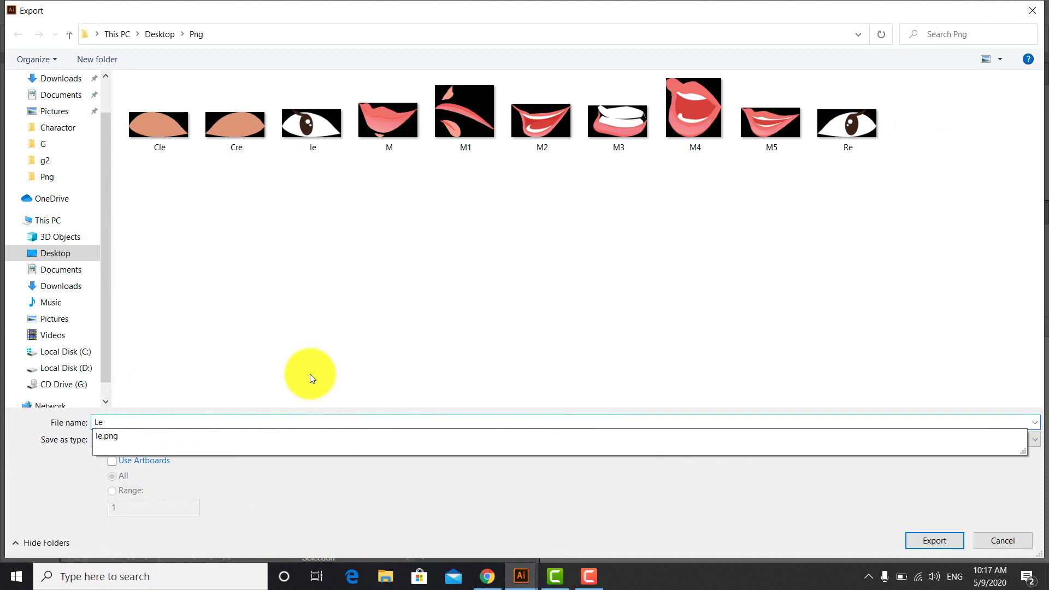
pyautogui.write('b')
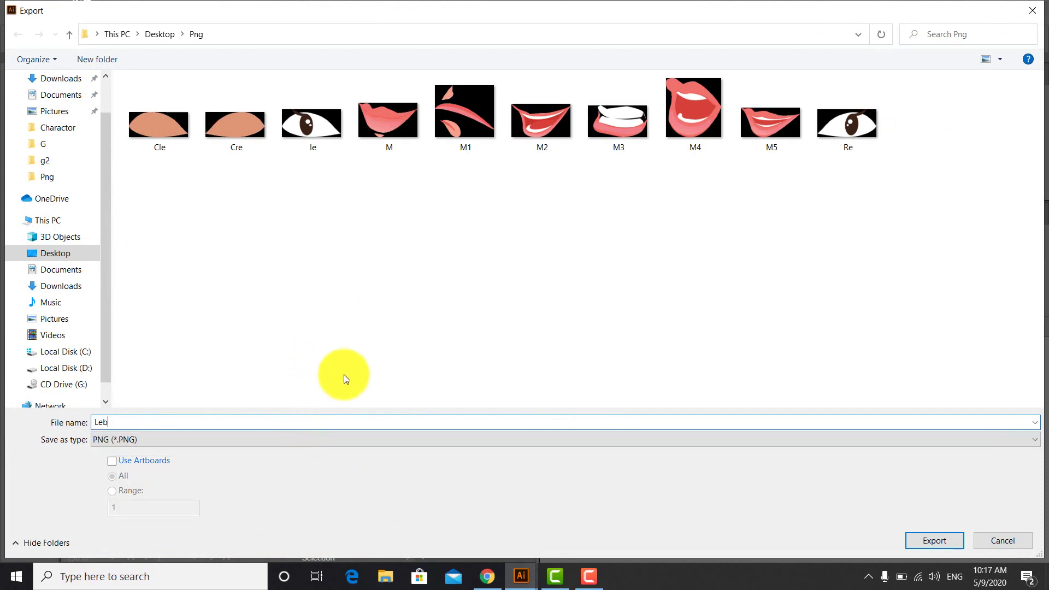
pyautogui.click(934, 541)
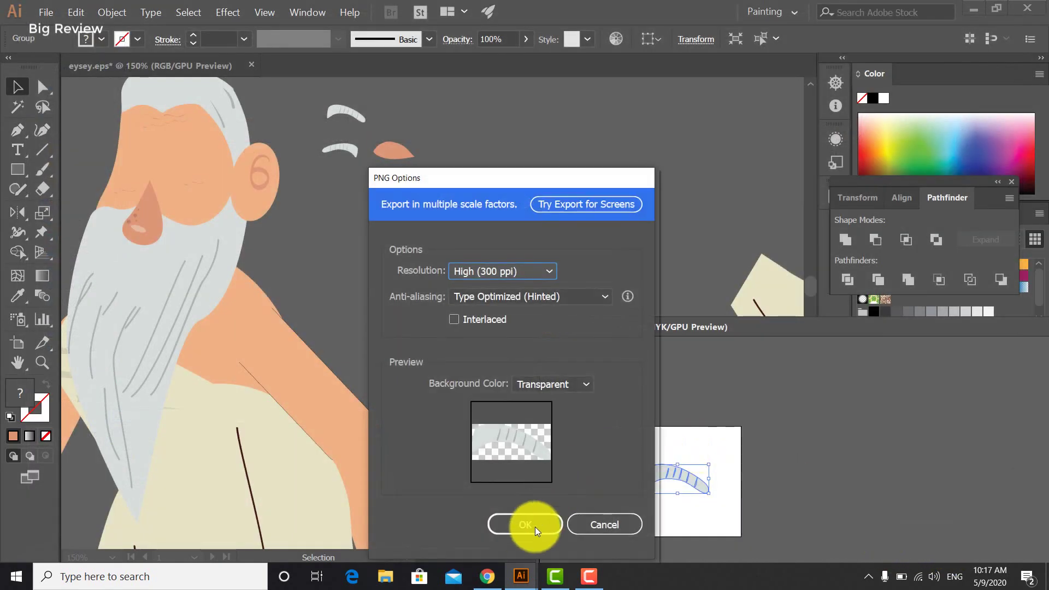
pyautogui.click(517, 528)
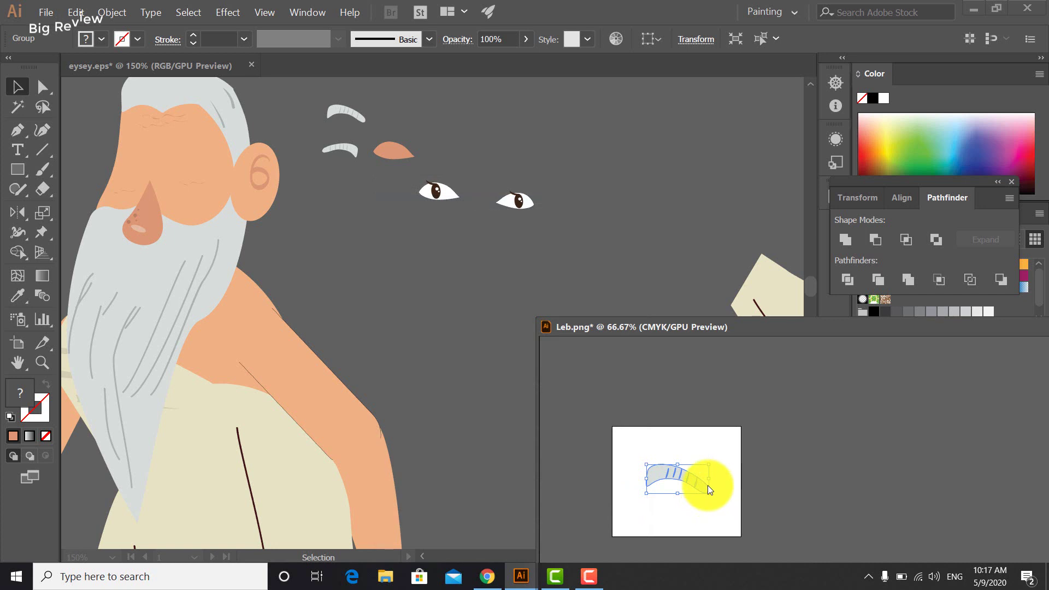
# - Reflect the eyebrow on the Untitled-1 artboard about the vertical axis through its centre
pyautogui.click(22, 213)
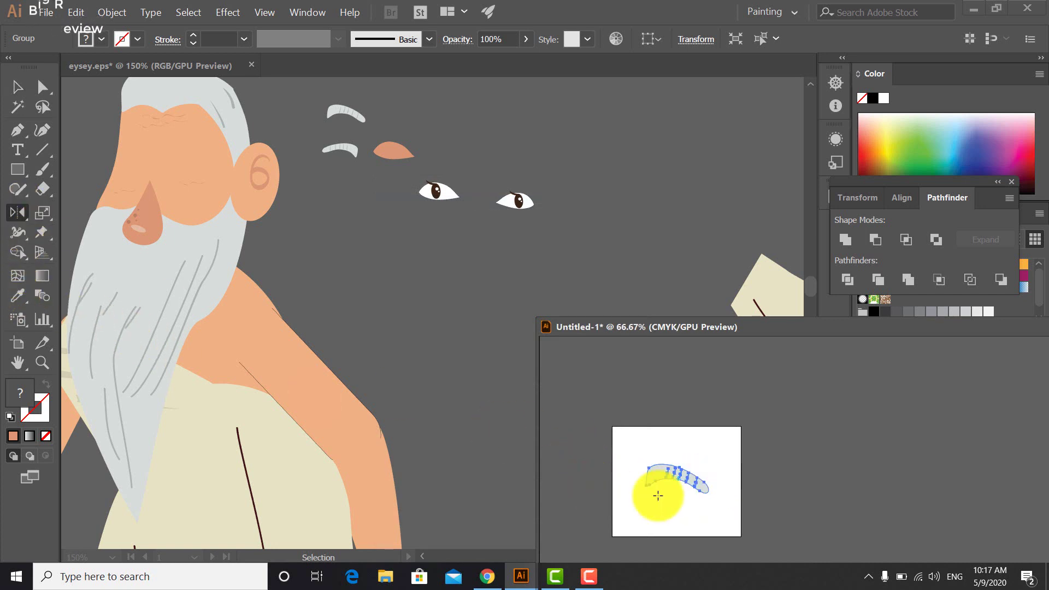
pyautogui.keyDown('alt'); pyautogui.click(680, 477); pyautogui.keyUp('alt')
pyautogui.click(836, 407)
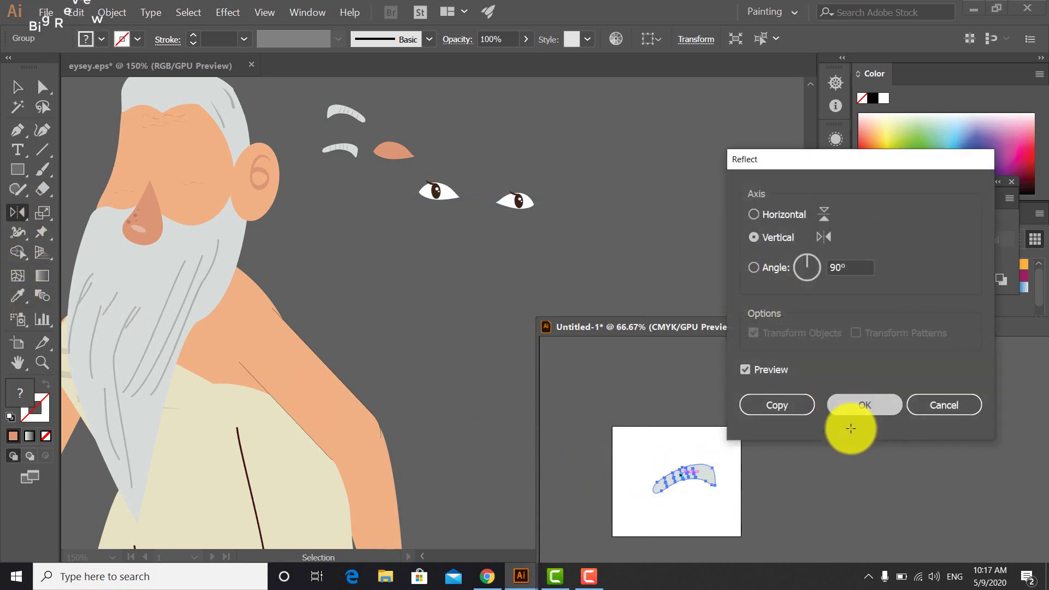
pyautogui.click(18, 86)
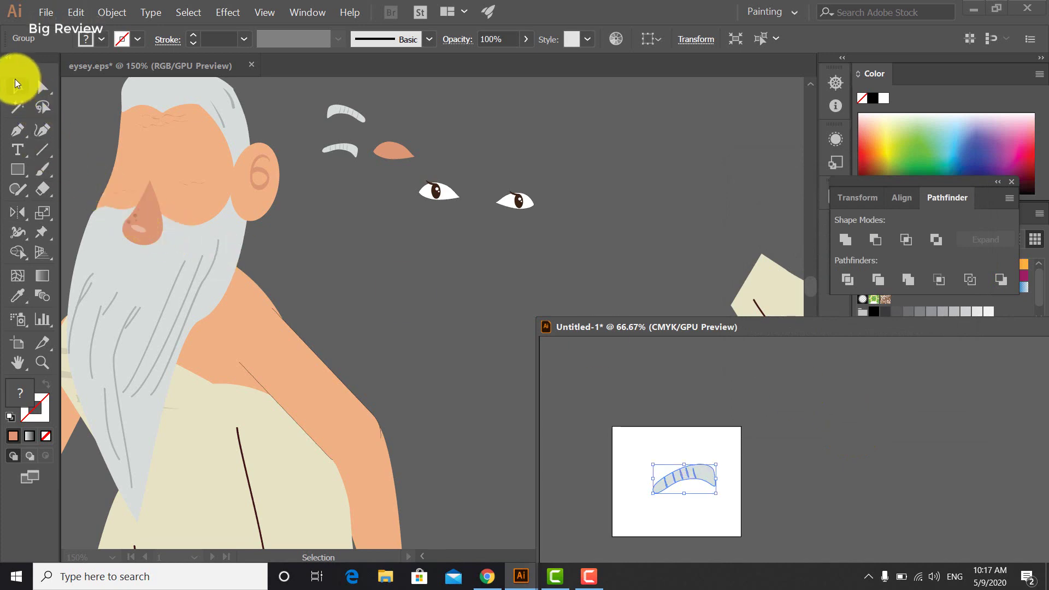
# - Export the mirrored eyebrow as a transparent 300 ppi PNG named Reb, and delete it from the artboard
pyautogui.click(46, 12)
pyautogui.moveTo(114, 218)
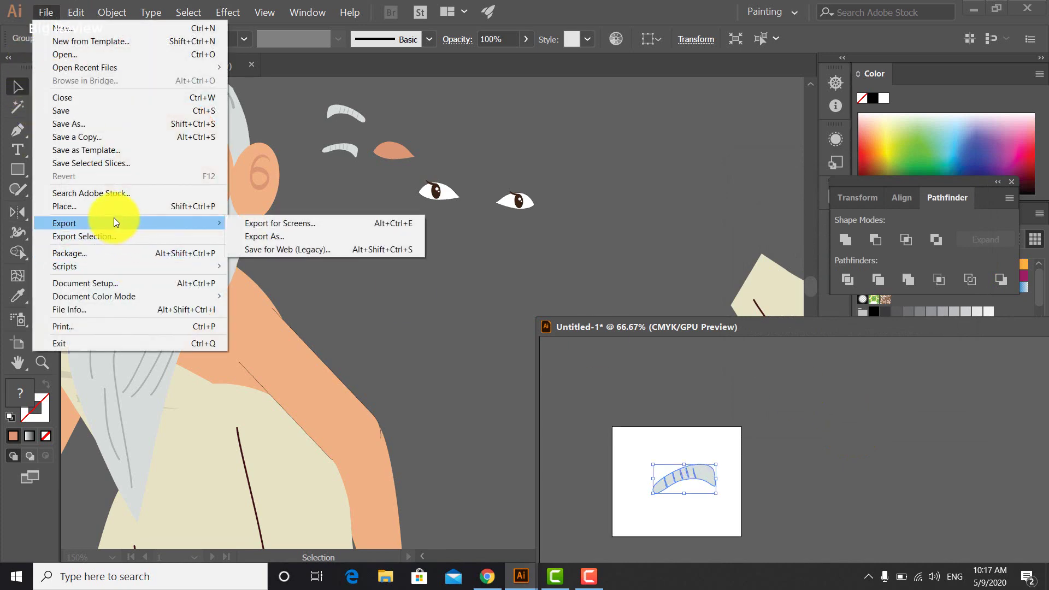
pyautogui.click(254, 238)
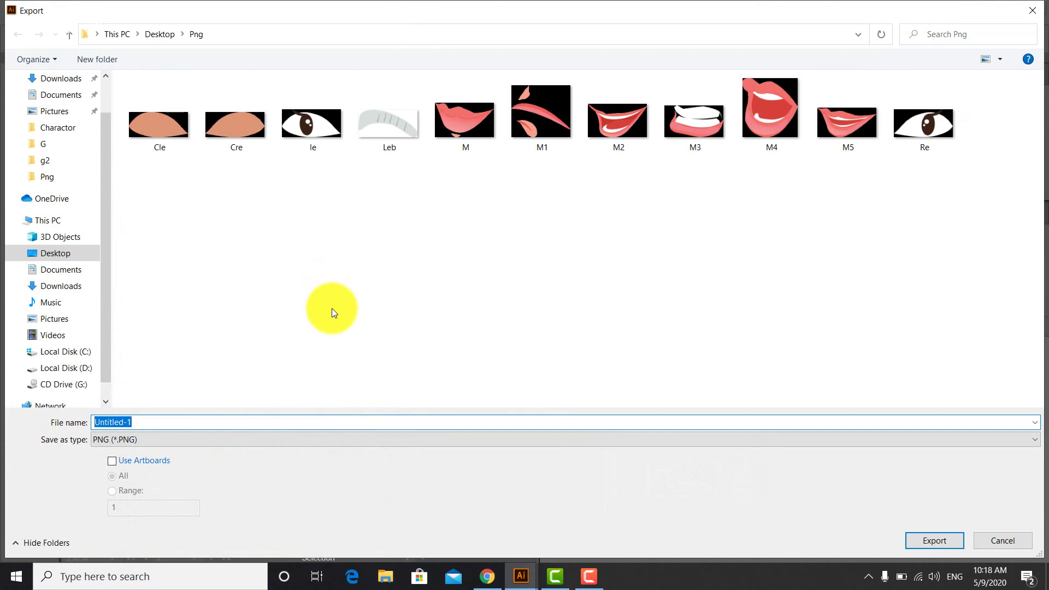
pyautogui.write('Reb')
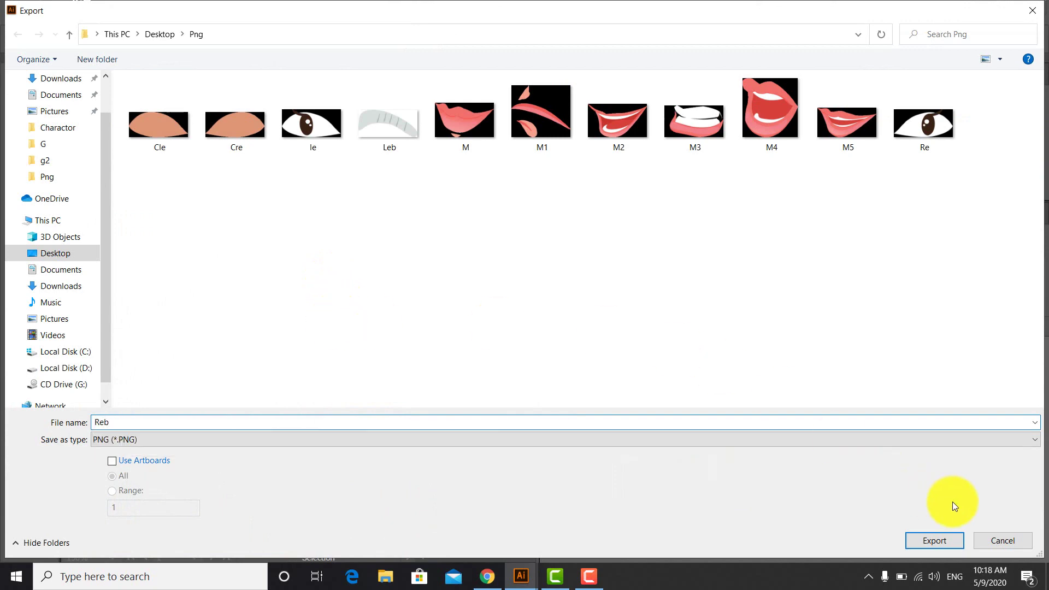
pyautogui.click(939, 538)
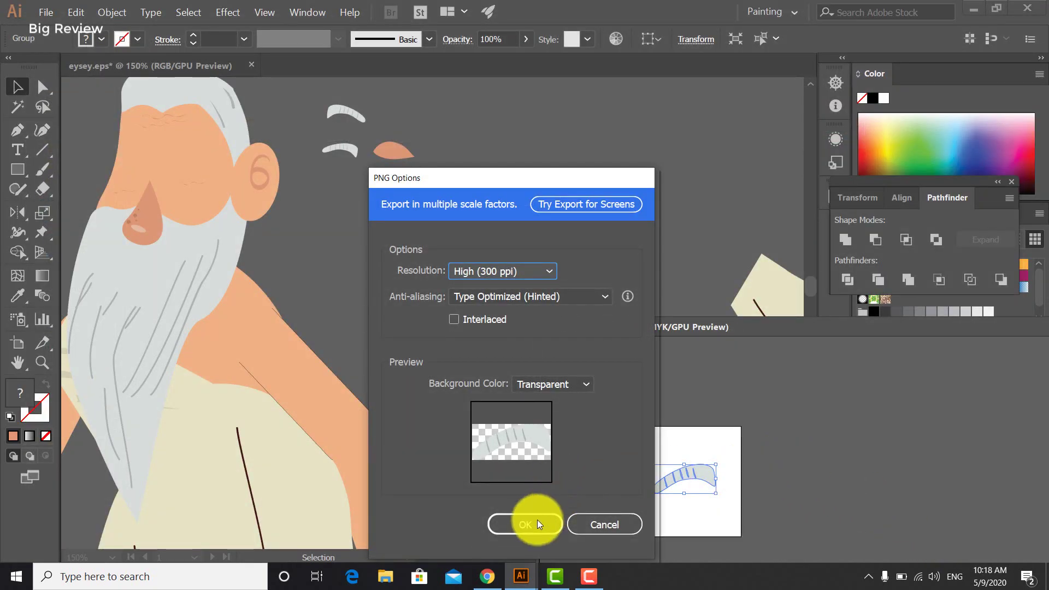
pyautogui.click(537, 524)
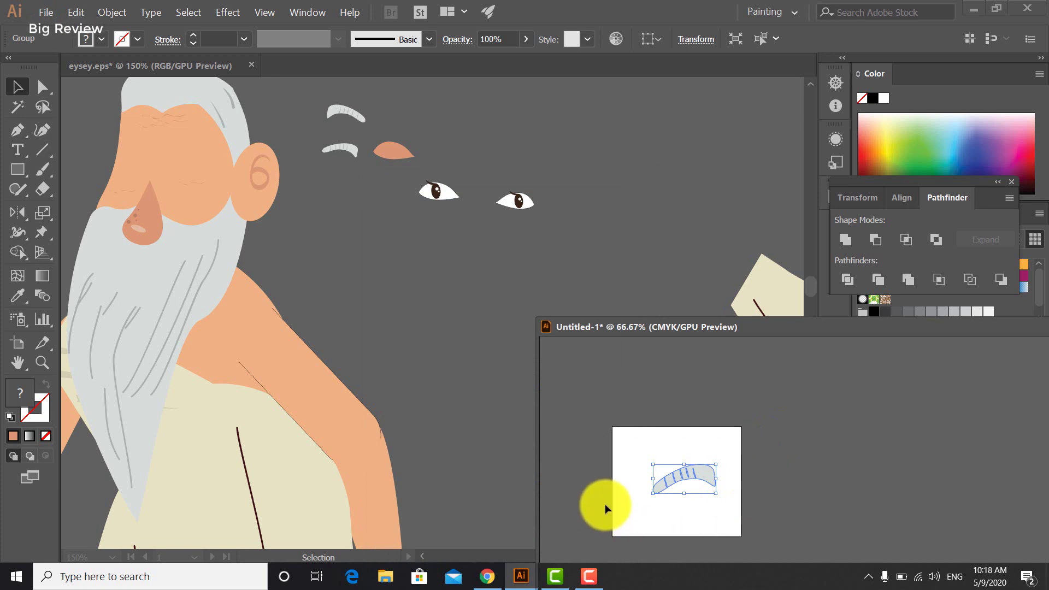
pyautogui.press('Delete')
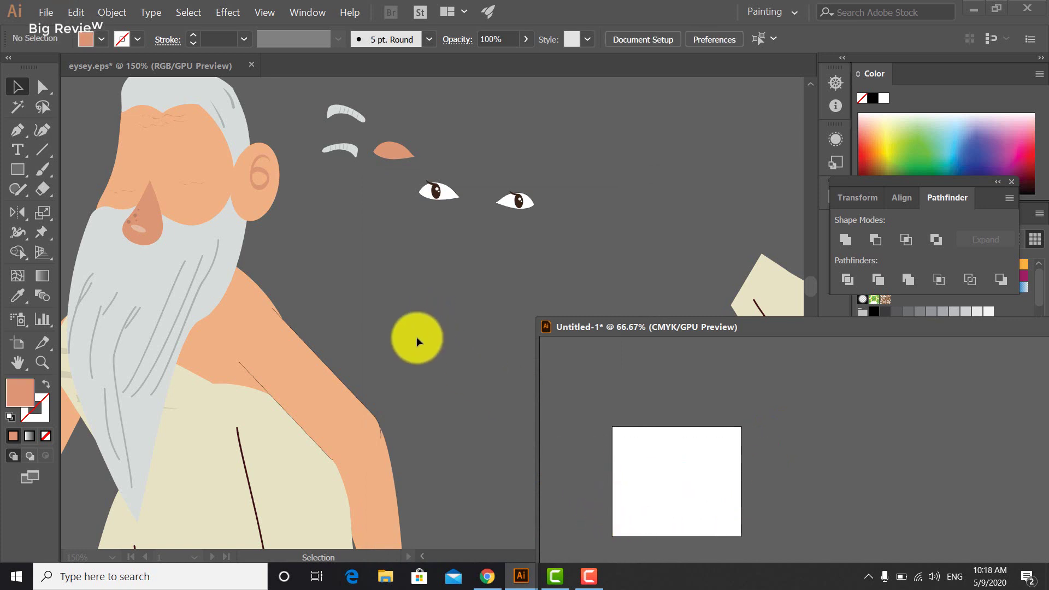
pyautogui.keyDown('alt'); pyautogui.scroll(-1, 376, 336); pyautogui.keyUp('alt')
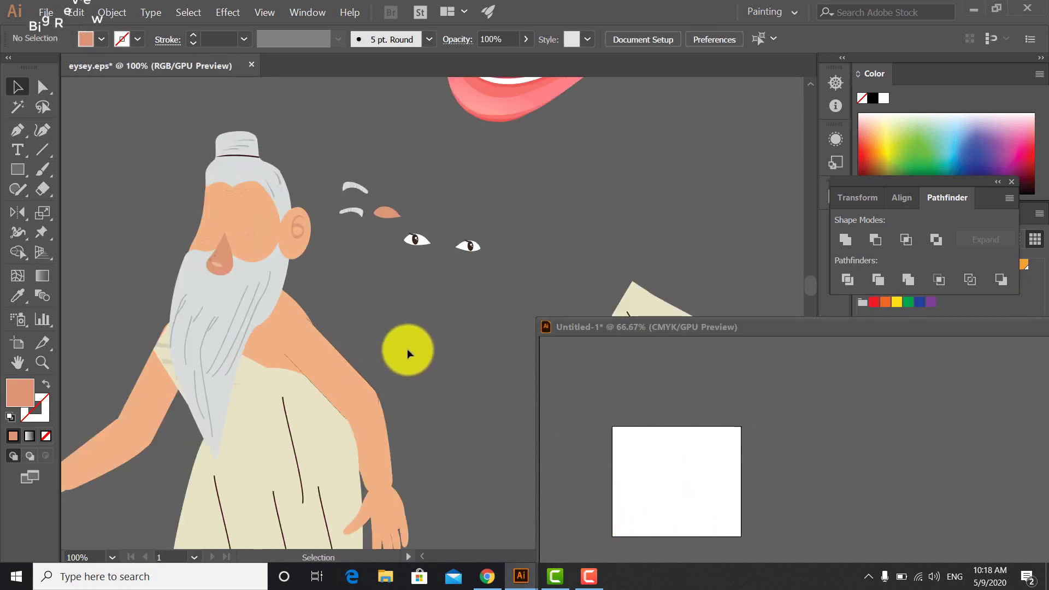
pyautogui.click(196, 398)
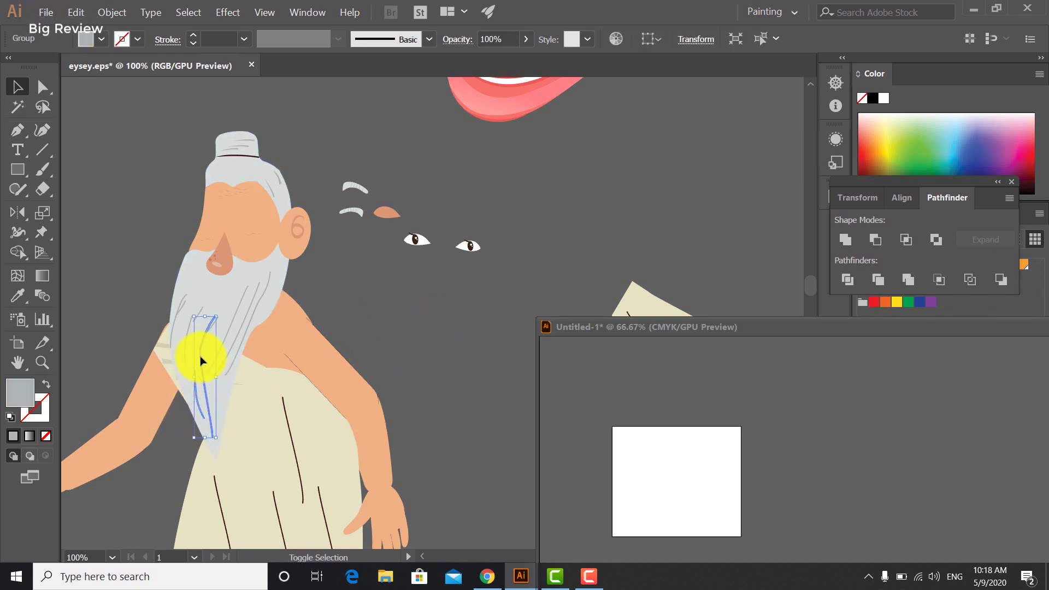
pyautogui.keyDown('shift'); pyautogui.click(200, 361); pyautogui.keyUp('shift')
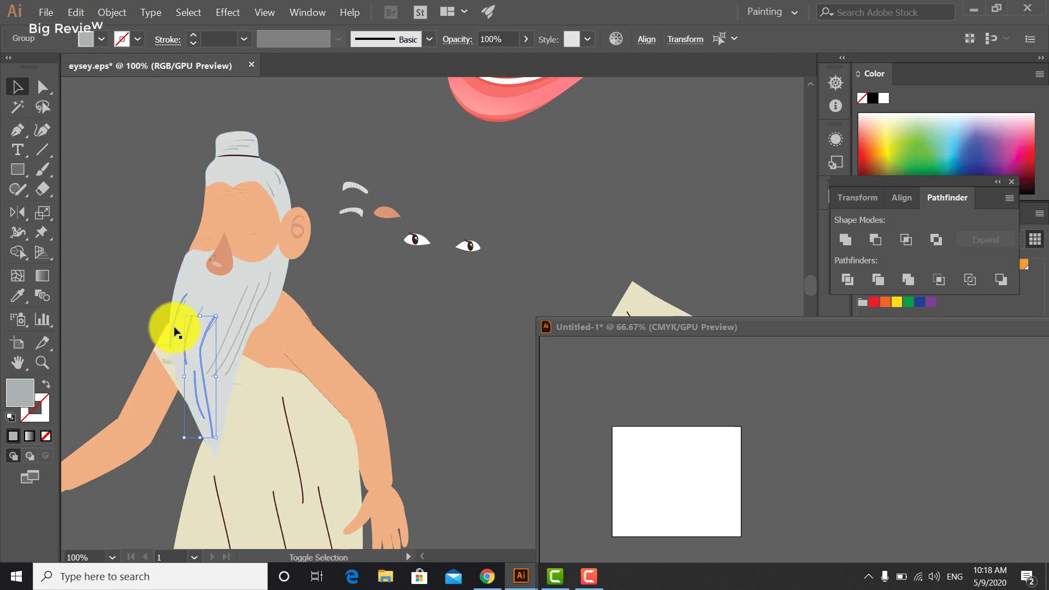
pyautogui.keyDown('shift'); pyautogui.click(175, 330); pyautogui.keyUp('shift')
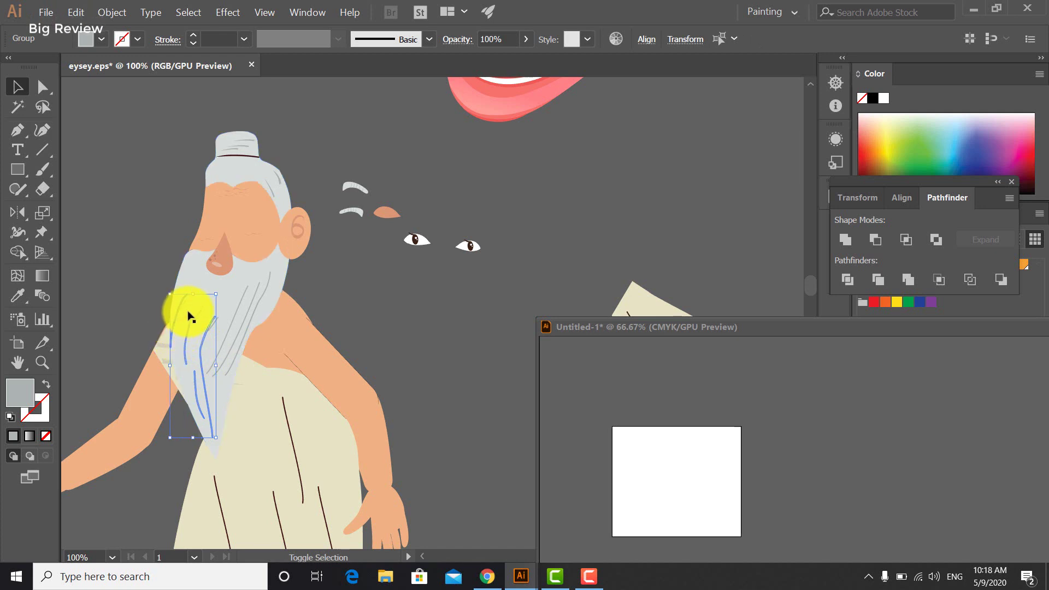
pyautogui.keyDown('shift'); pyautogui.click(244, 310); pyautogui.keyUp('shift')
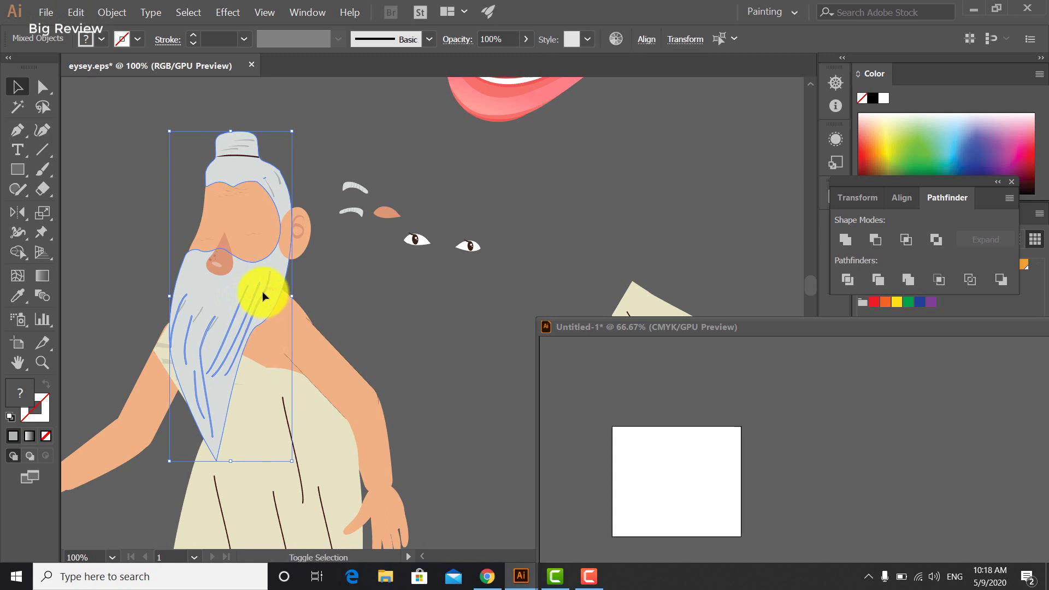
pyautogui.press('a')
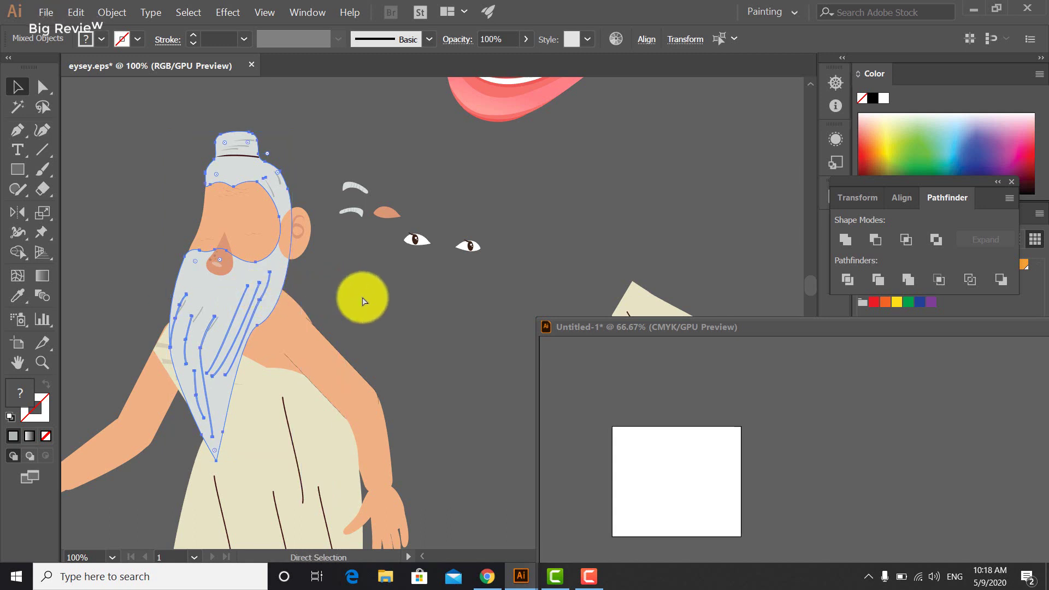
pyautogui.click(365, 300)
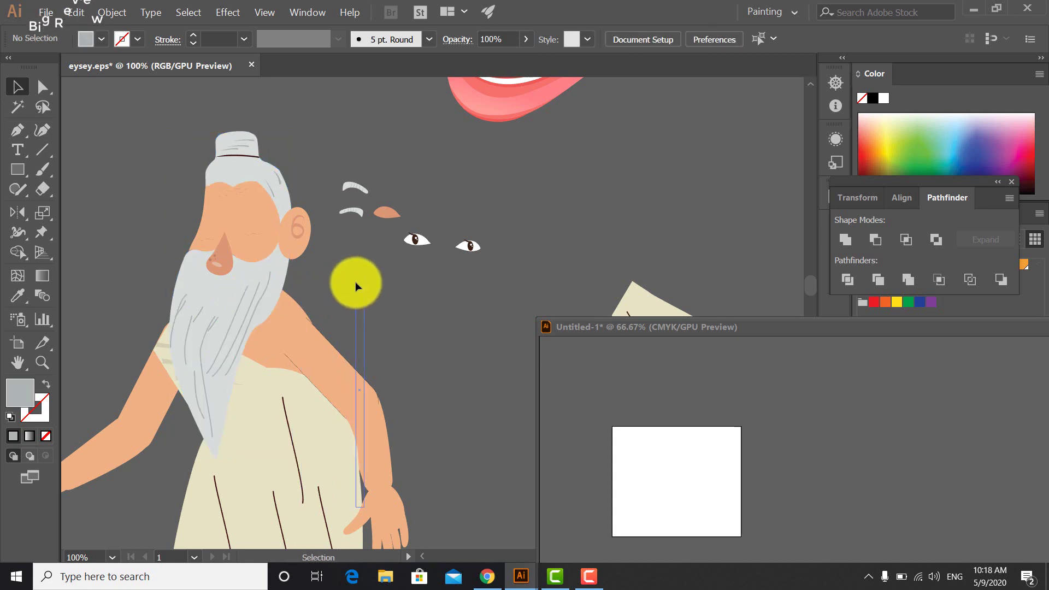
# - Try to move the head with its hair and beard off the old man's body
pyautogui.moveTo(360, 275); pyautogui.dragTo(185, 227)
pyautogui.moveTo(134, 124); pyautogui.dragTo(288, 285)
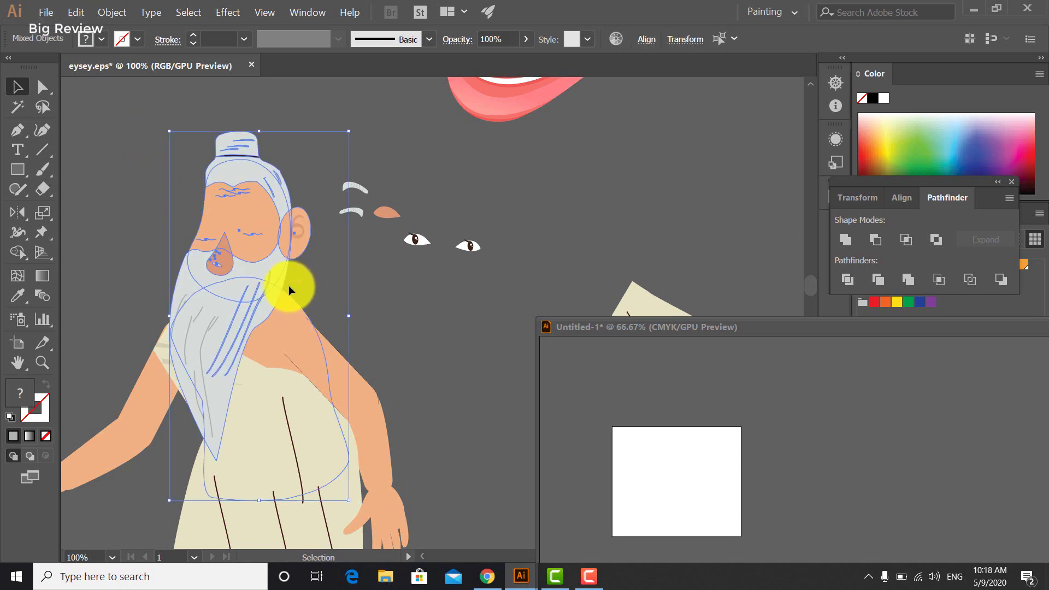
pyautogui.click(377, 294)
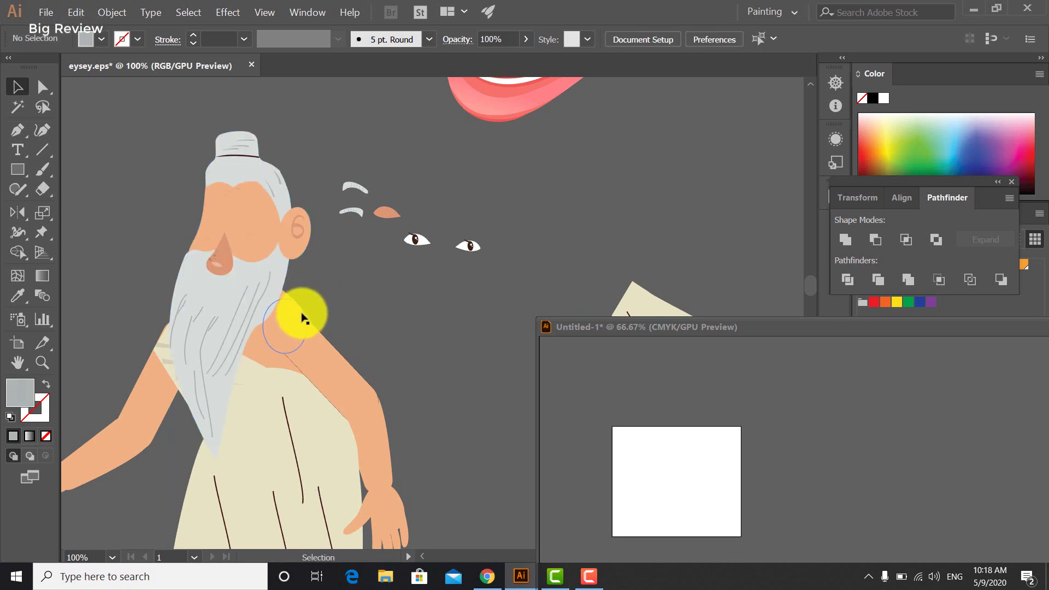
pyautogui.click(260, 295)
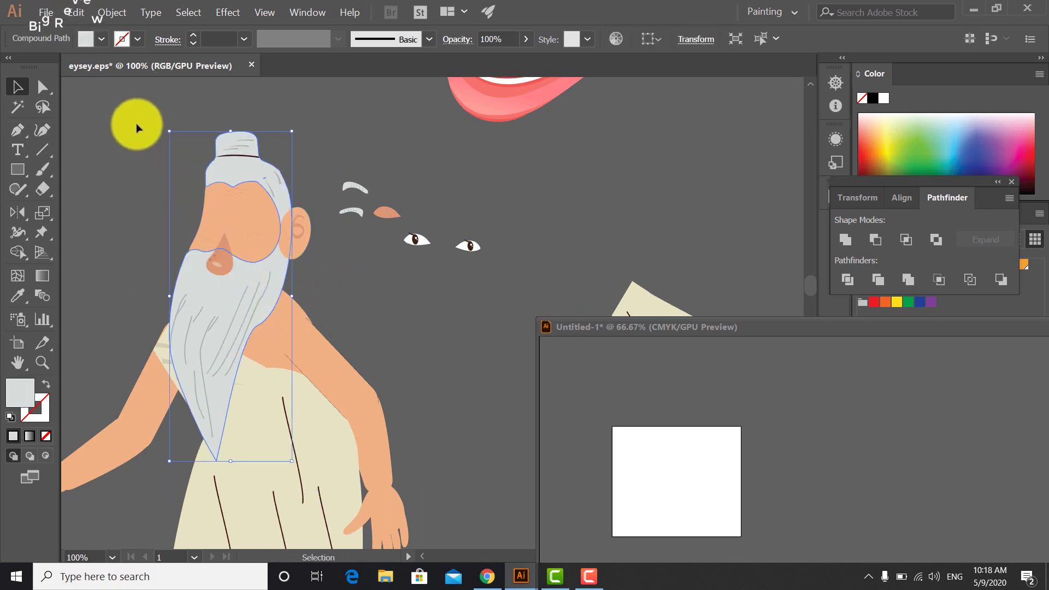
pyautogui.moveTo(130, 111); pyautogui.dragTo(196, 207)
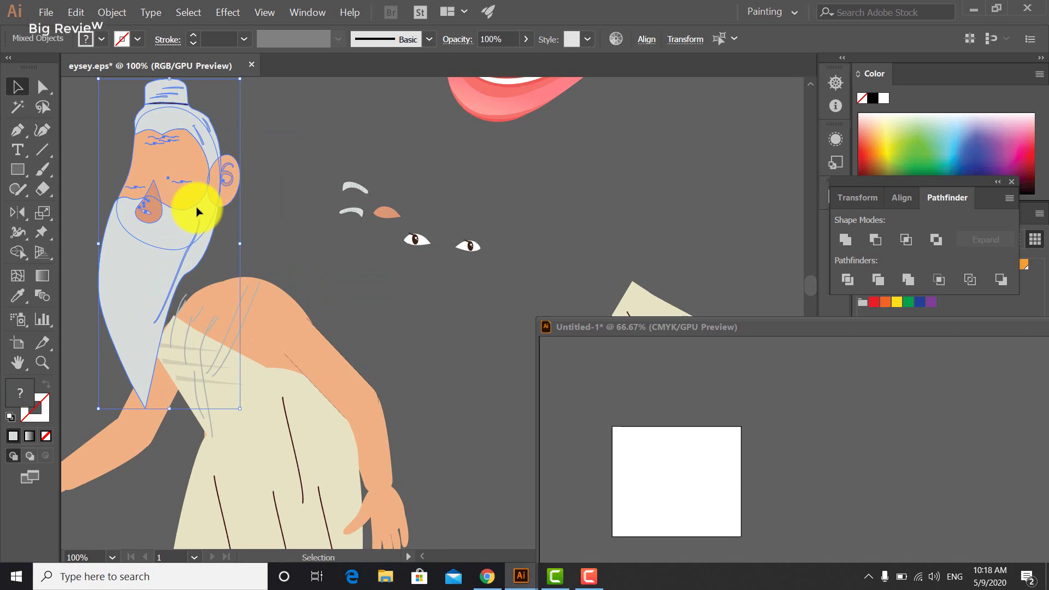
pyautogui.scroll(-3, 196, 207)
pyautogui.moveTo(213, 283); pyautogui.dragTo(375, 320)
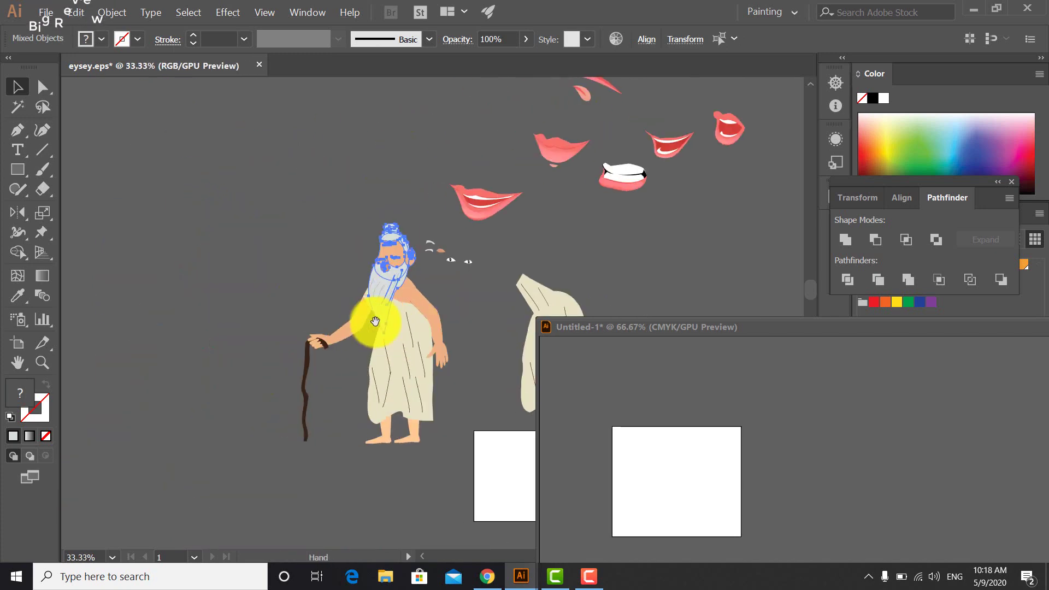
pyautogui.scroll(2, 403, 290)
pyautogui.click(503, 272)
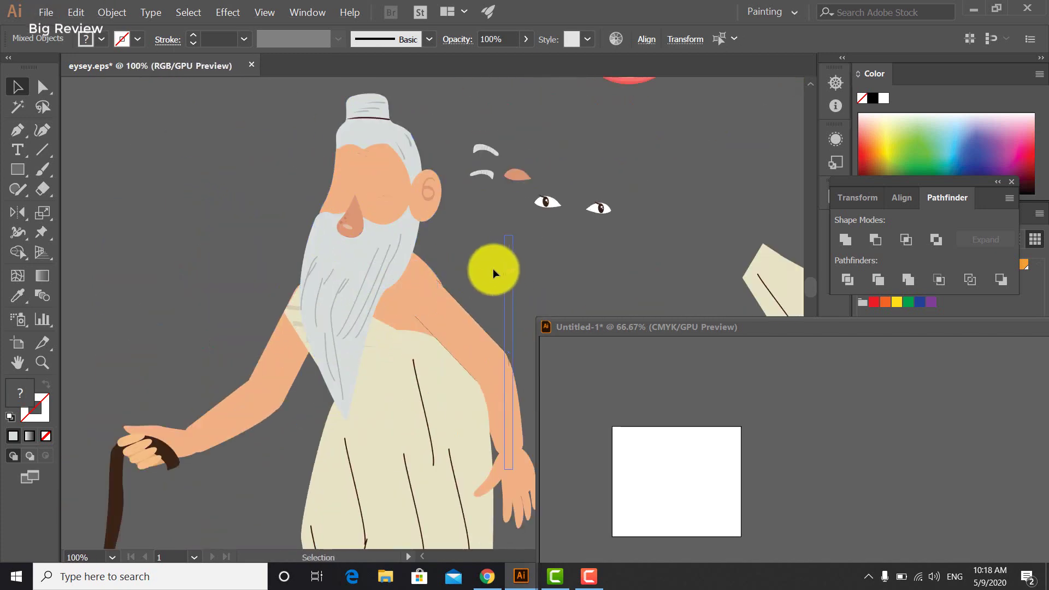
# - Group the hair and beard shape with all the grey strand lines drawn on the beard
pyautogui.scroll(3, 415, 286)
pyautogui.click(346, 257)
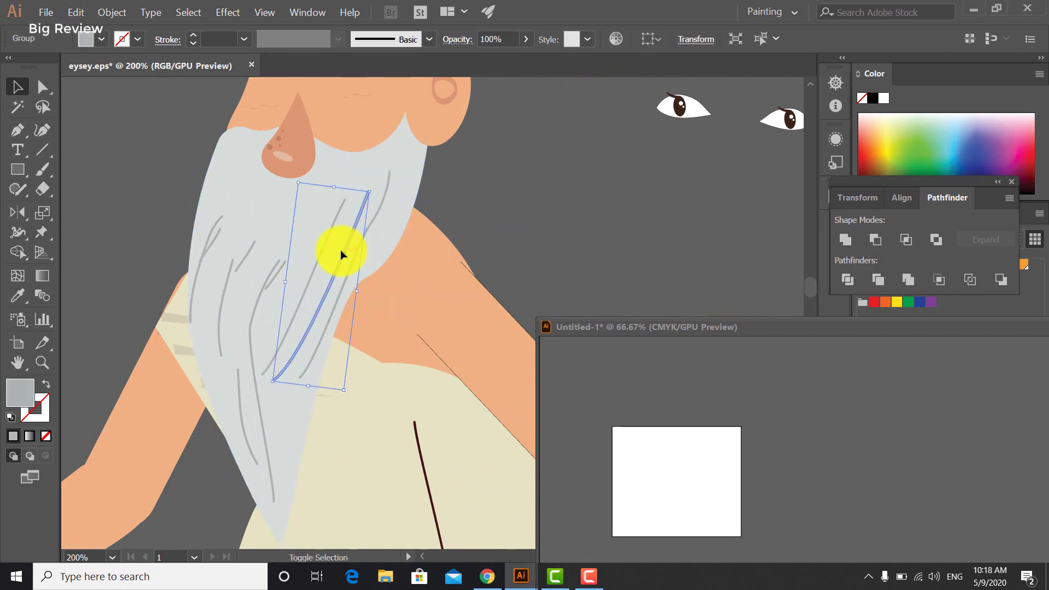
pyautogui.keyDown('shift'); pyautogui.click(293, 268); pyautogui.keyUp('shift')
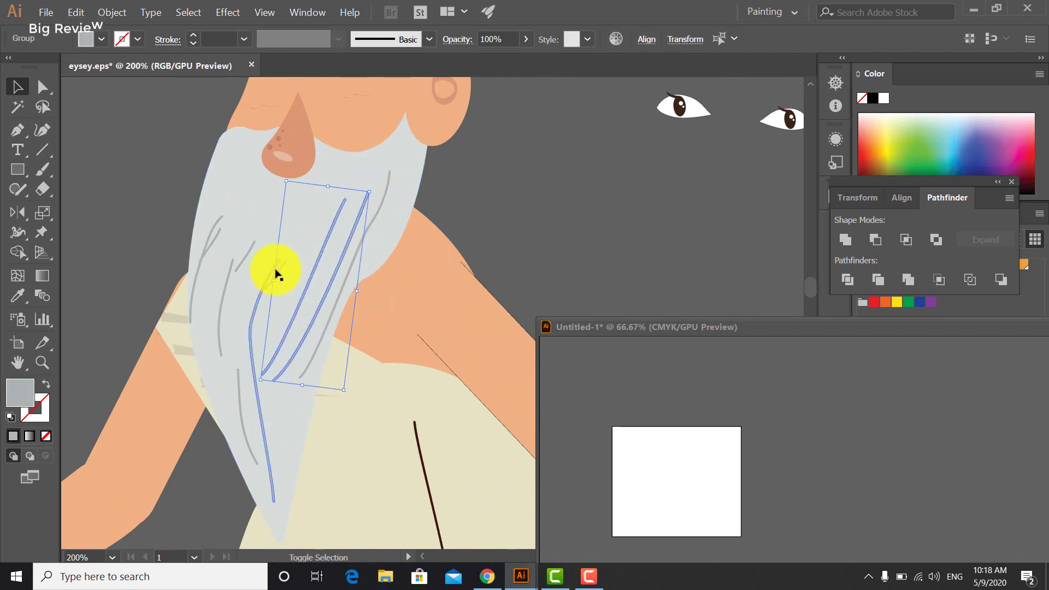
pyautogui.keyDown('shift'); pyautogui.click(254, 300); pyautogui.keyUp('shift')
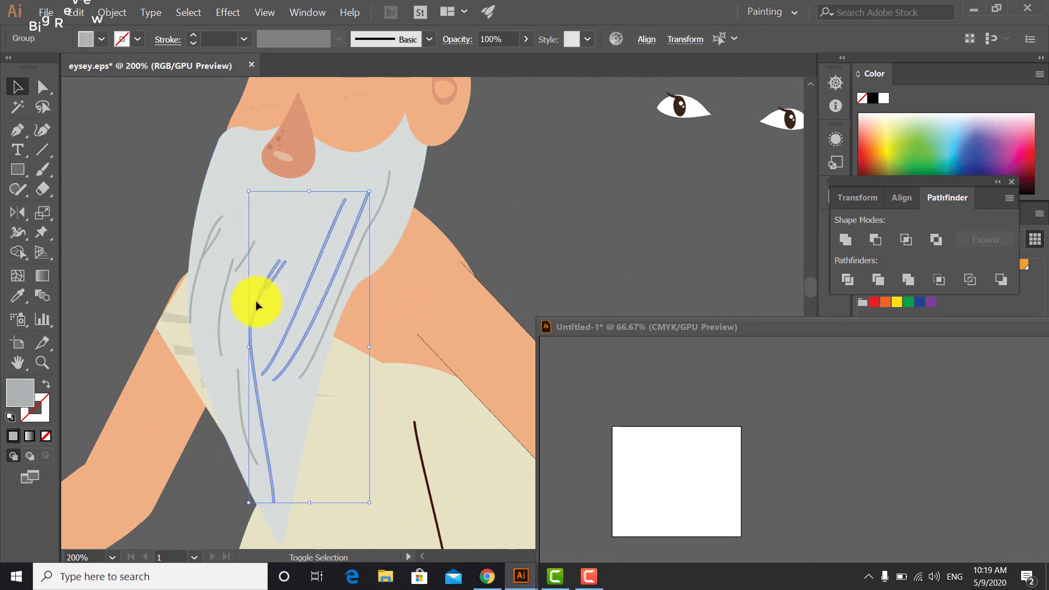
pyautogui.keyDown('shift'); pyautogui.click(241, 390); pyautogui.keyUp('shift')
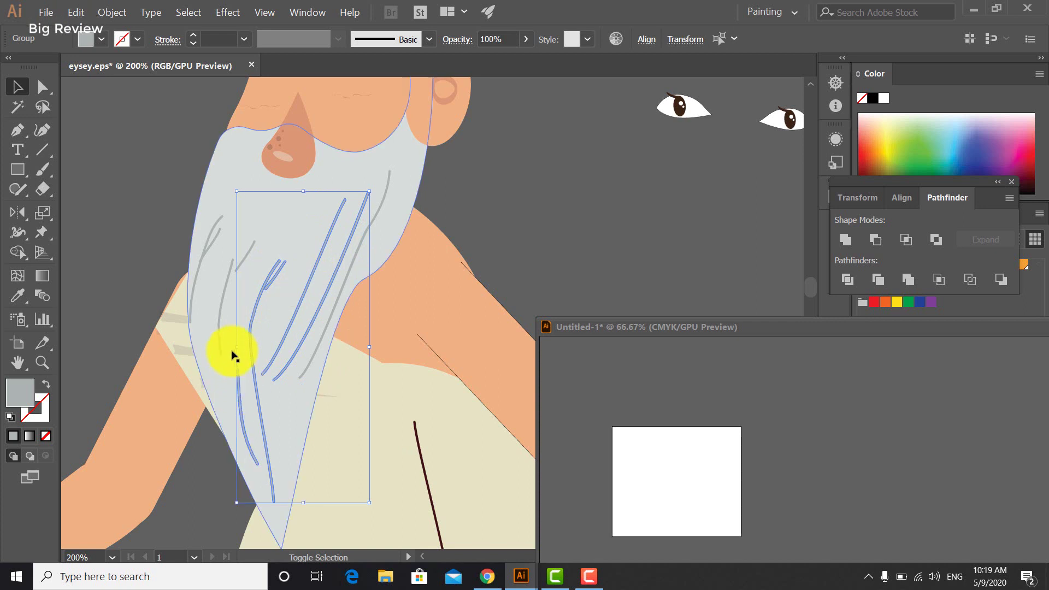
pyautogui.keyDown('shift'); pyautogui.click(222, 300); pyautogui.keyUp('shift')
pyautogui.keyDown('shift'); pyautogui.click(213, 234); pyautogui.keyUp('shift')
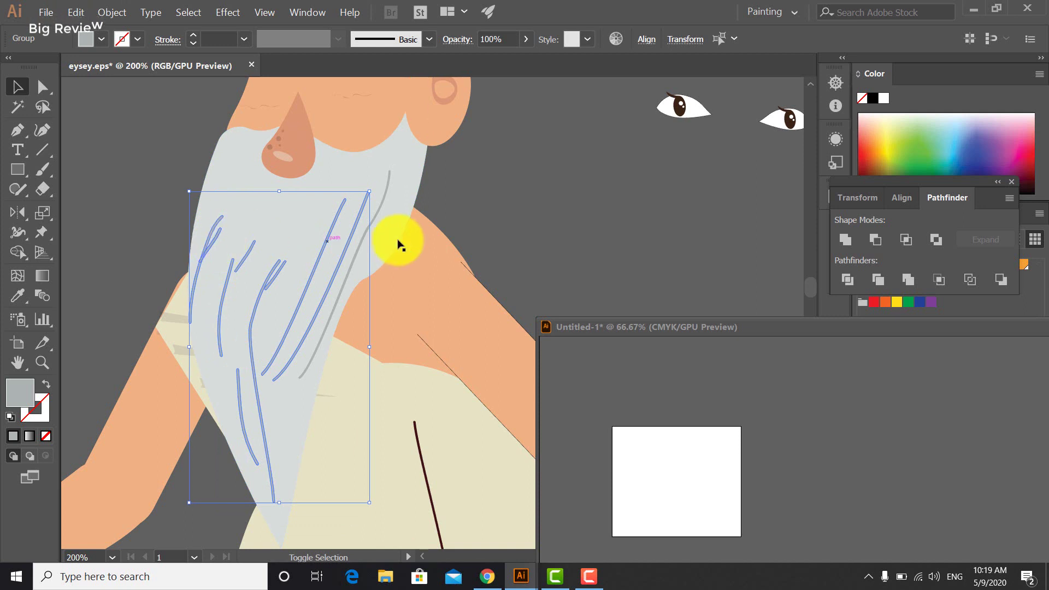
pyautogui.keyDown('shift'); pyautogui.click(381, 207); pyautogui.keyUp('shift')
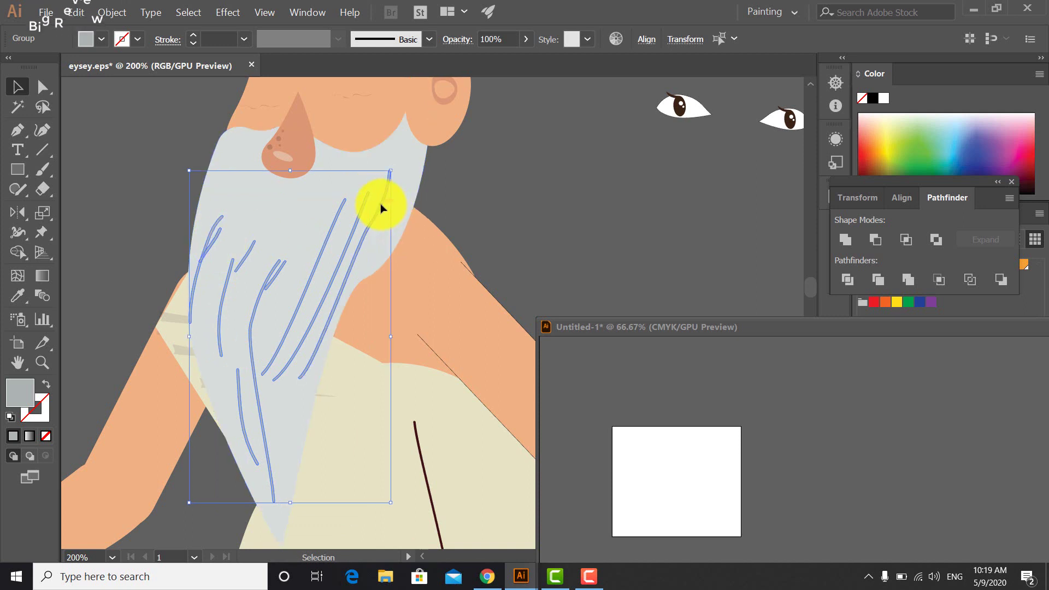
pyautogui.press('a')
pyautogui.press('v')
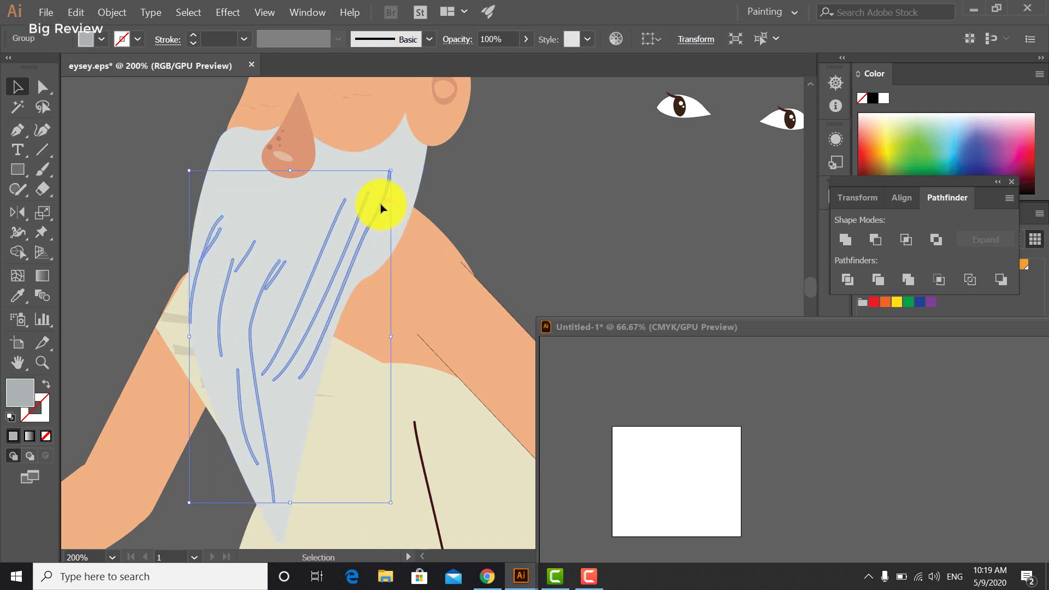
pyautogui.keyDown('shift'); pyautogui.click(402, 160); pyautogui.keyUp('shift')
pyautogui.press('a')
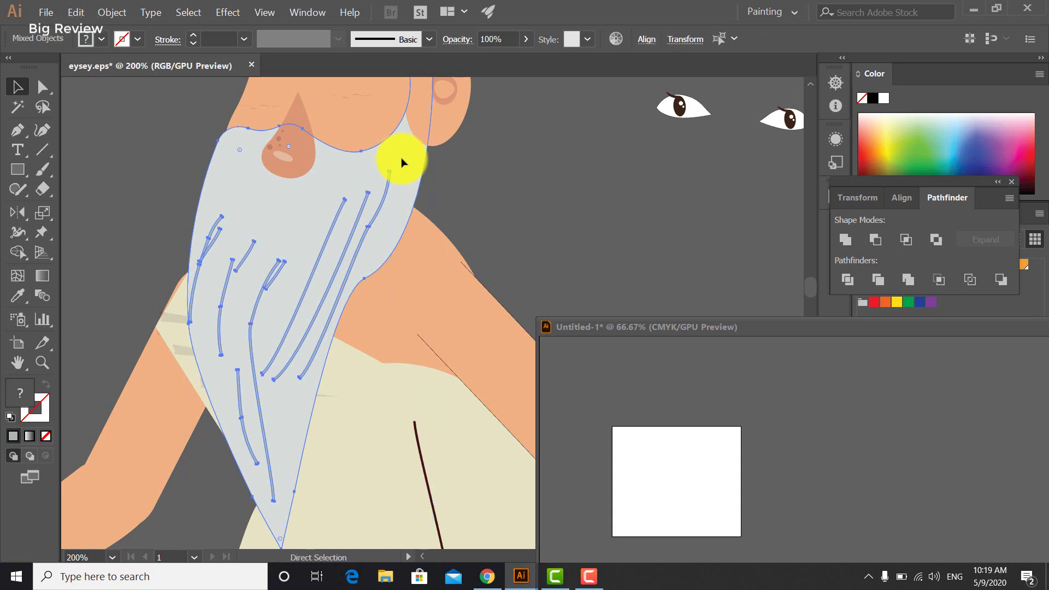
pyautogui.hotkey('ctrl', 'g')
pyautogui.press('v')
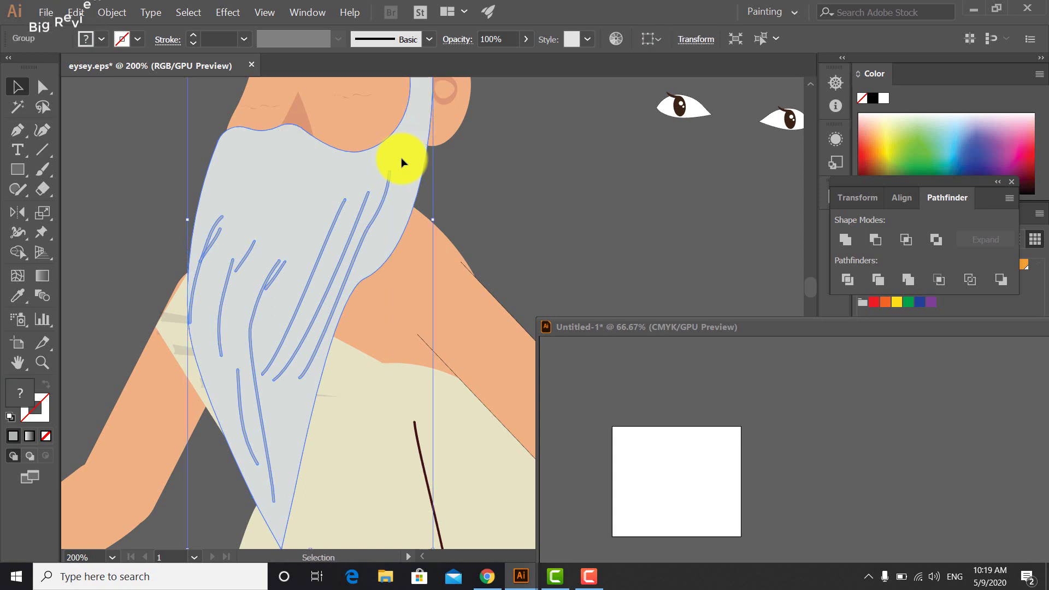
pyautogui.click(493, 190)
pyautogui.scroll(-2, 493, 191)
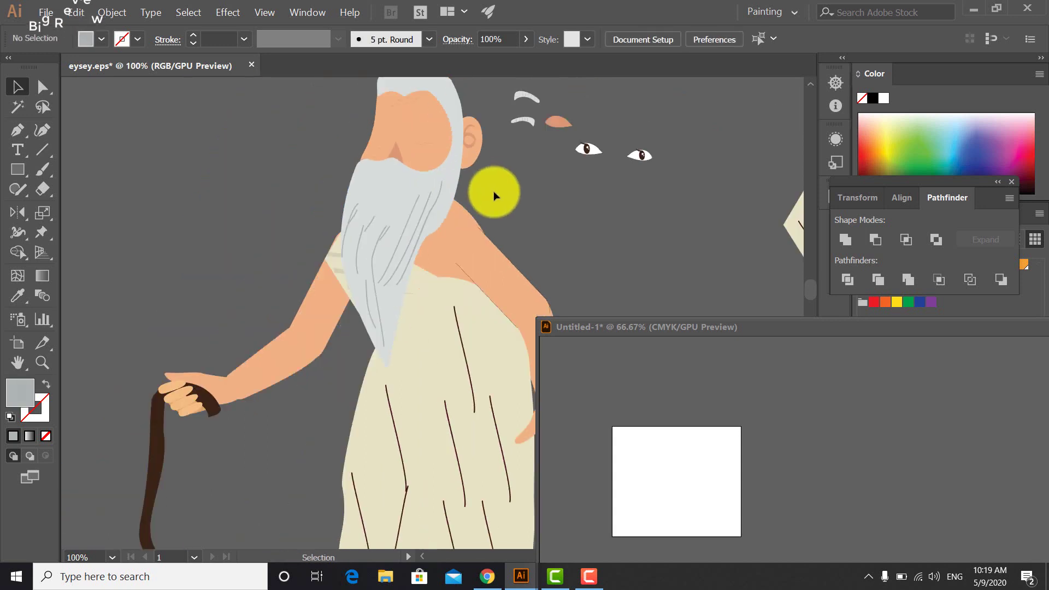
pyautogui.click(451, 172)
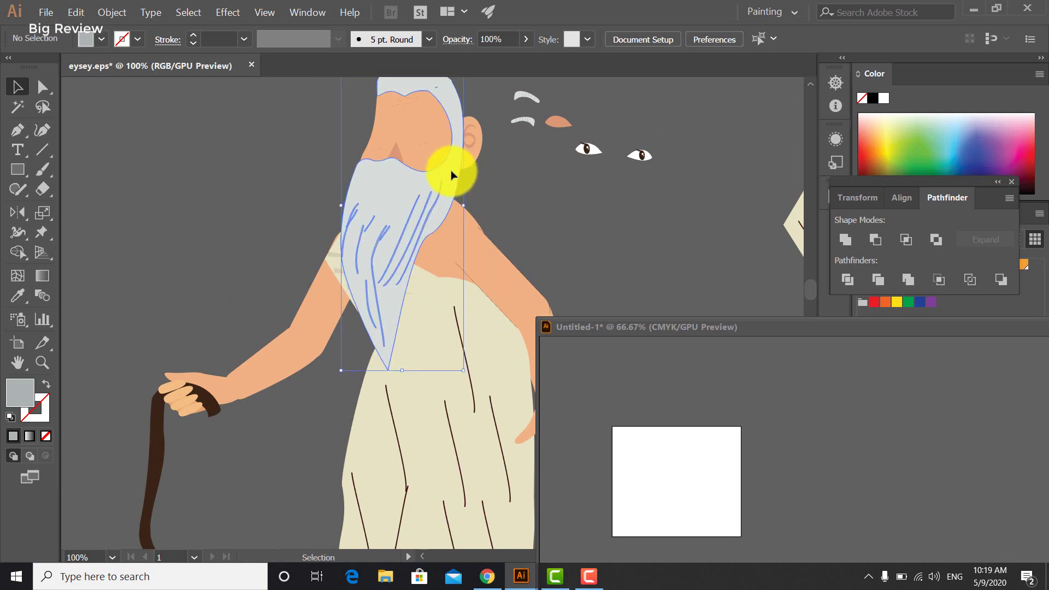
pyautogui.rightClick(451, 172)
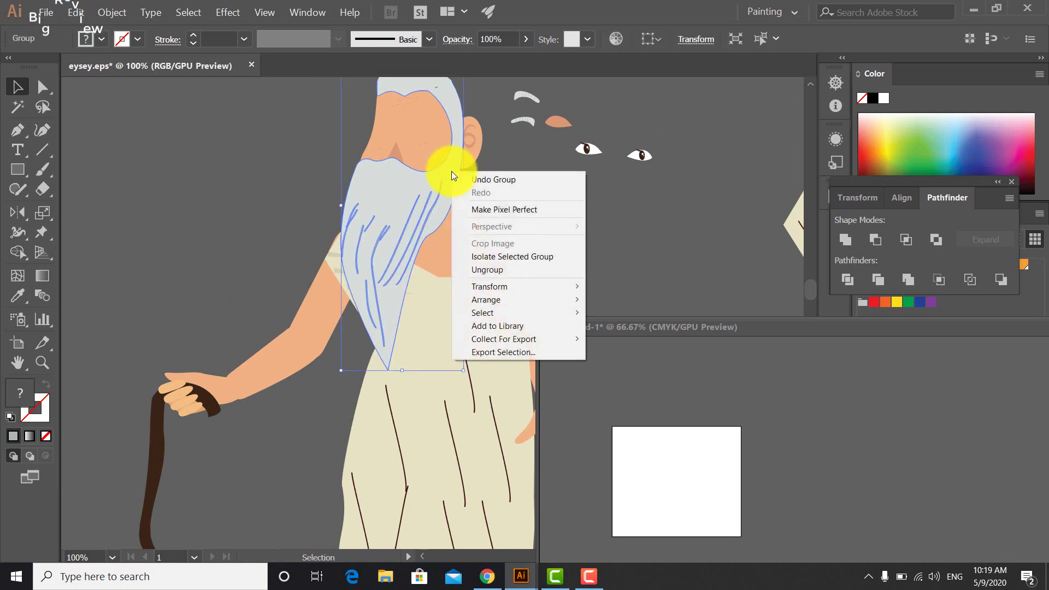
pyautogui.click(627, 211)
# - Move the whole head, including the face, ear, hair and beard group, up and away from the shoulders
pyautogui.scroll(3, 609, 214)
pyautogui.hscroll(4, 610, 214)
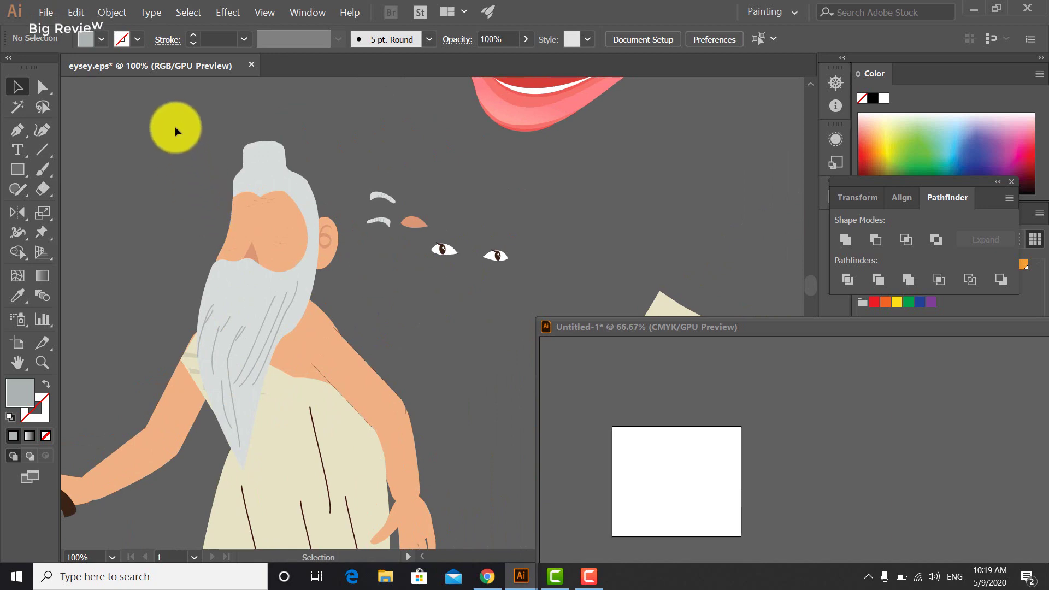
pyautogui.moveTo(176, 131); pyautogui.dragTo(329, 286)
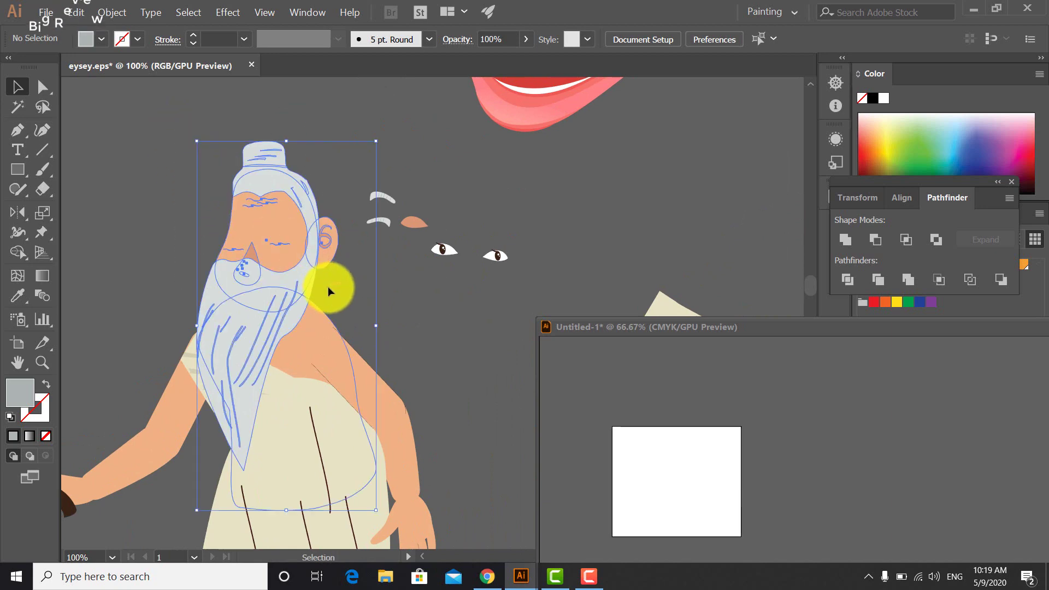
pyautogui.hotkey('ctrl', 'h')
pyautogui.moveTo(169, 136); pyautogui.dragTo(189, 163)
pyautogui.moveTo(268, 259); pyautogui.dragTo(487, 312)
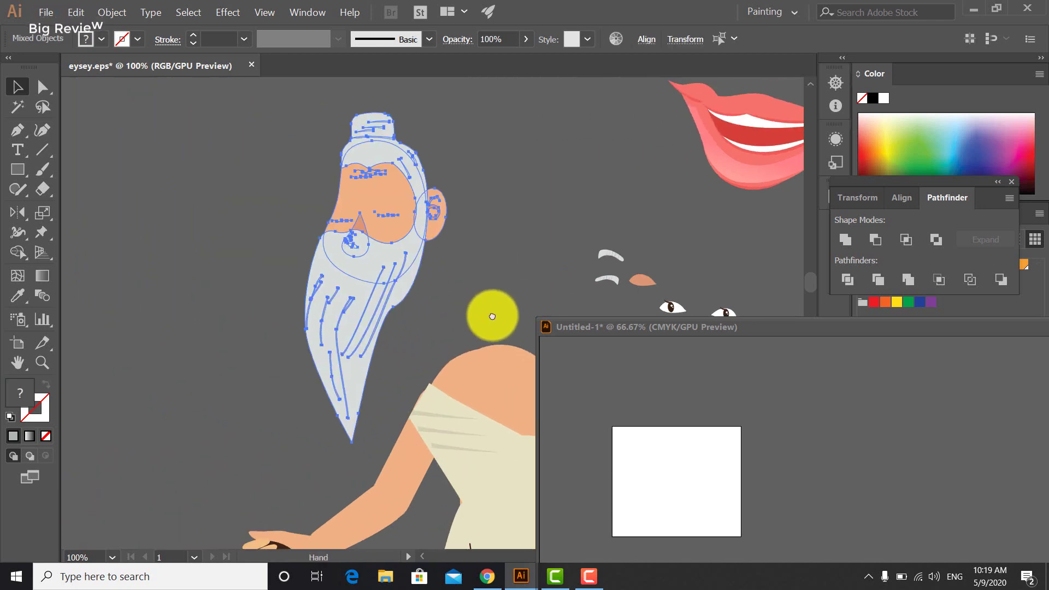
pyautogui.click(419, 274)
pyautogui.click(502, 188)
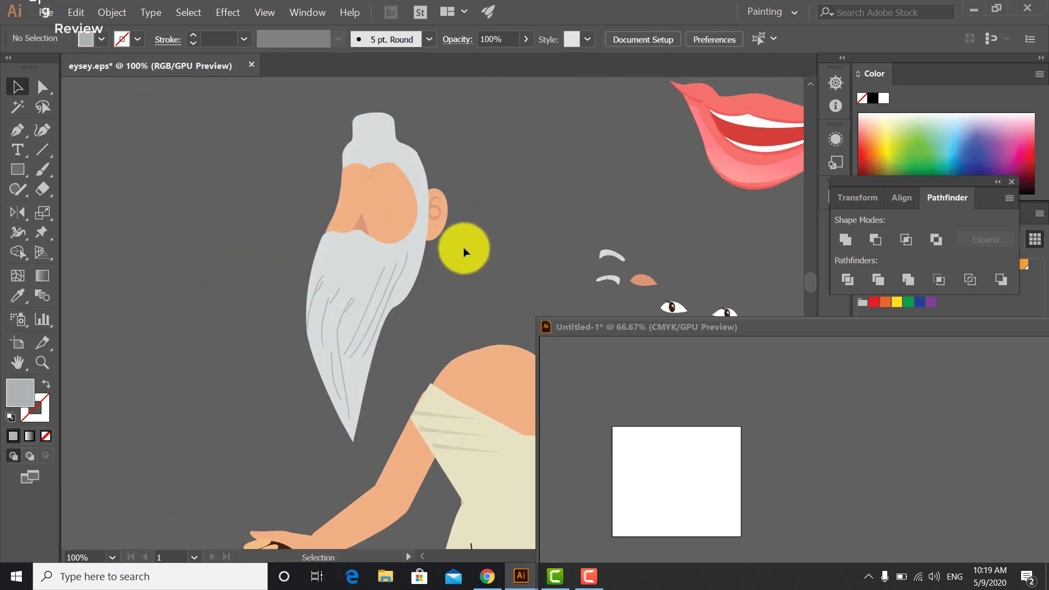
# - Send the hair and beard group to the back, behind the face
pyautogui.click(382, 254)
pyautogui.rightClick(386, 253)
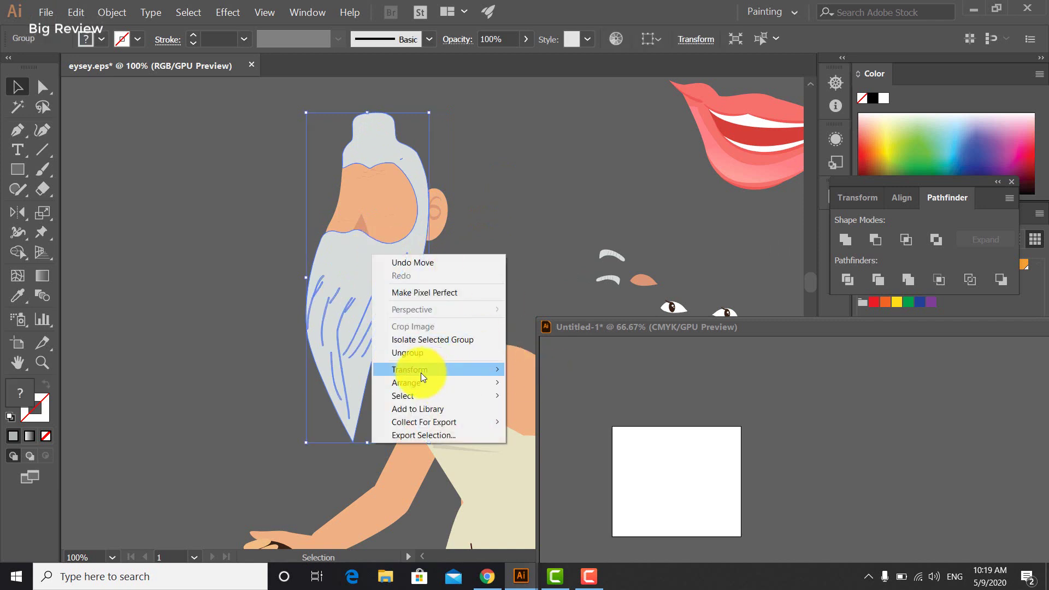
pyautogui.moveTo(424, 382)
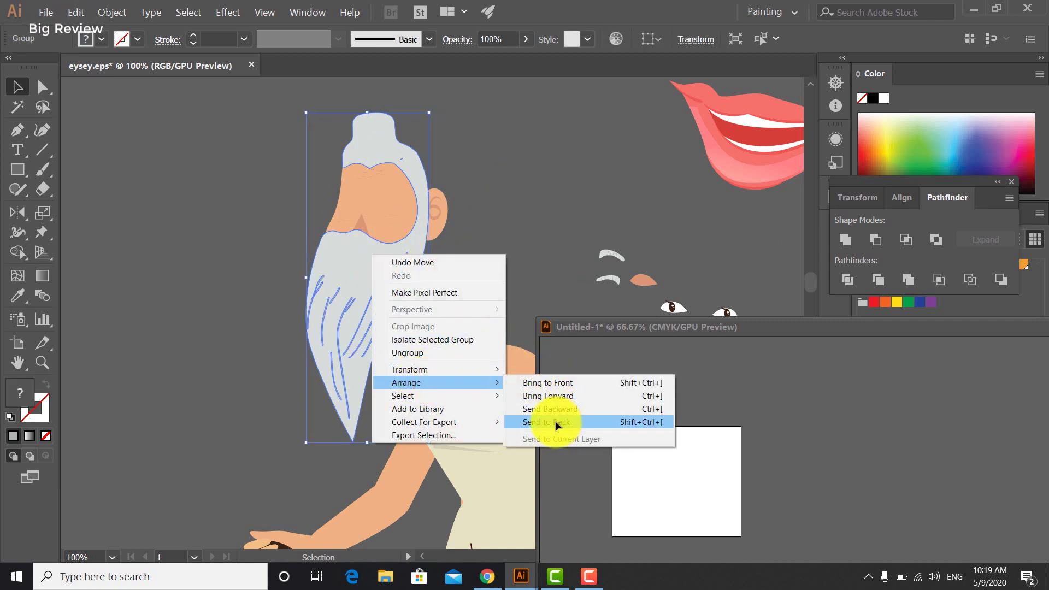
pyautogui.click(549, 422)
pyautogui.click(510, 255)
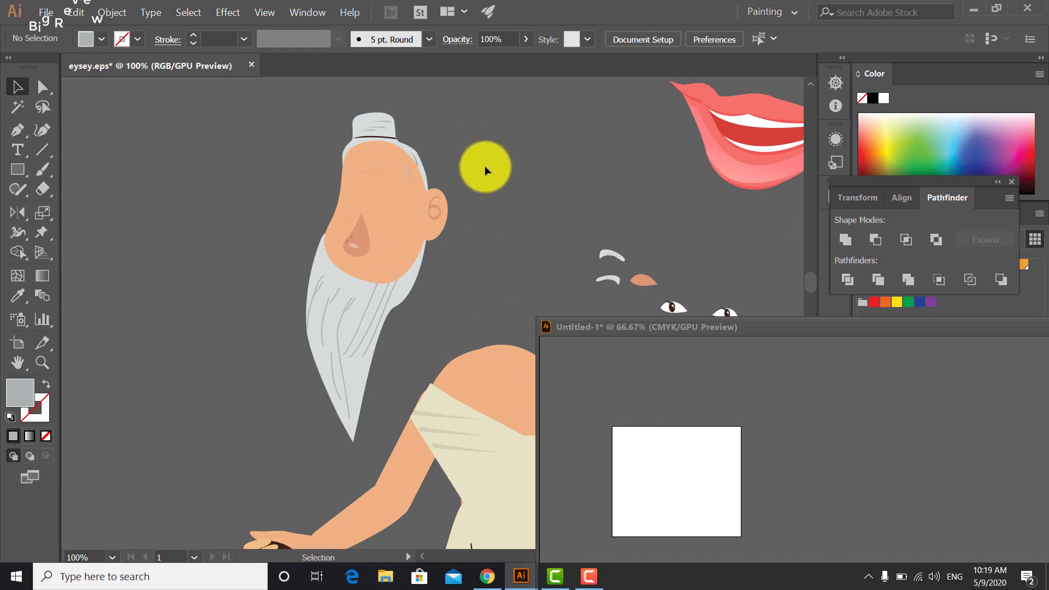
# - Copy the complete head with its beard into the Untitled-1 document and centre it over the artboard
pyautogui.scroll(-1, 484, 165)
pyautogui.moveTo(494, 162); pyautogui.dragTo(403, 168)
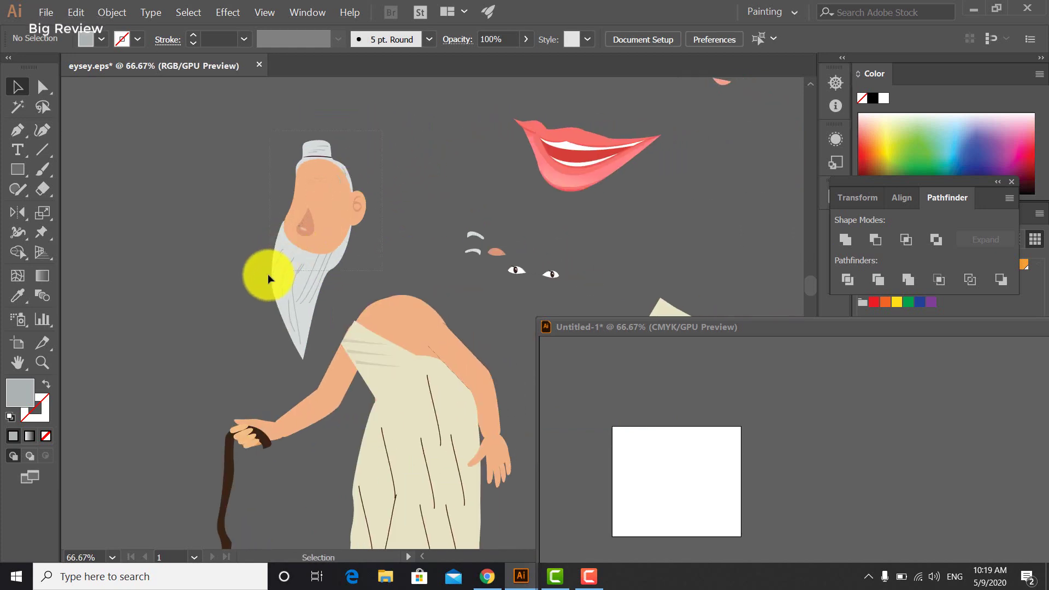
pyautogui.moveTo(300, 262); pyautogui.dragTo(662, 470)
pyautogui.moveTo(676, 328); pyautogui.dragTo(429, 129)
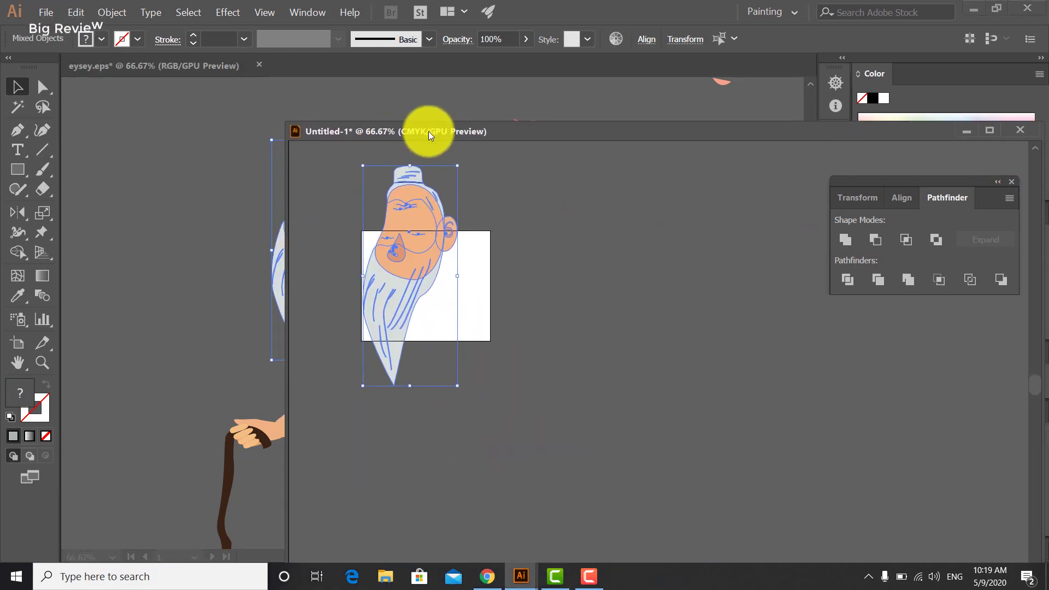
pyautogui.moveTo(403, 271); pyautogui.dragTo(426, 307)
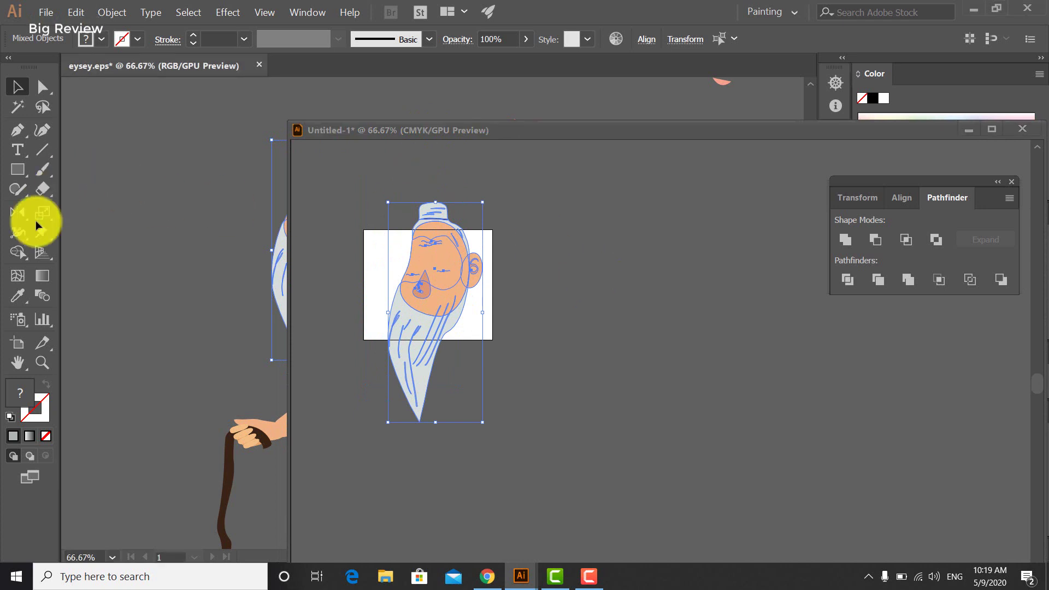
# - Export the head artwork as the PNG file head into the Png folder, at High (300 ppi) with a transparent background
pyautogui.click(628, 327)
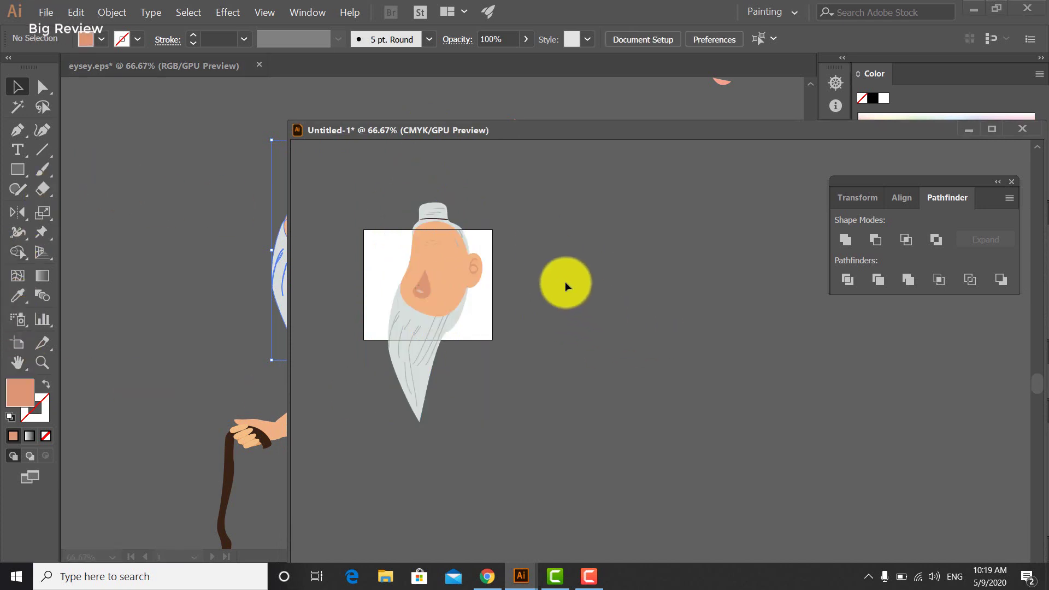
pyautogui.click(46, 12)
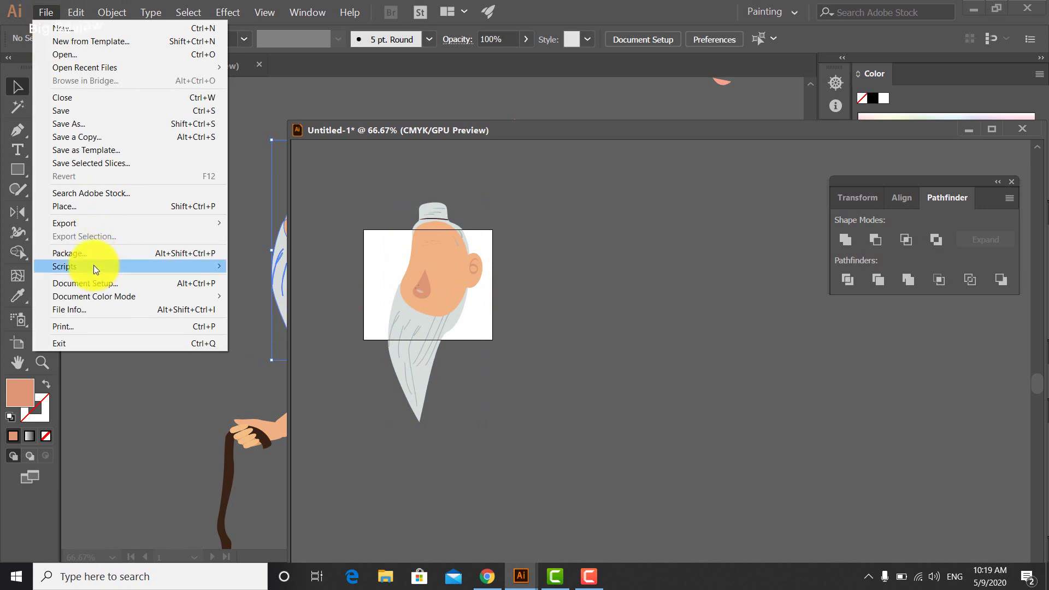
pyautogui.moveTo(78, 223)
pyautogui.click(303, 236)
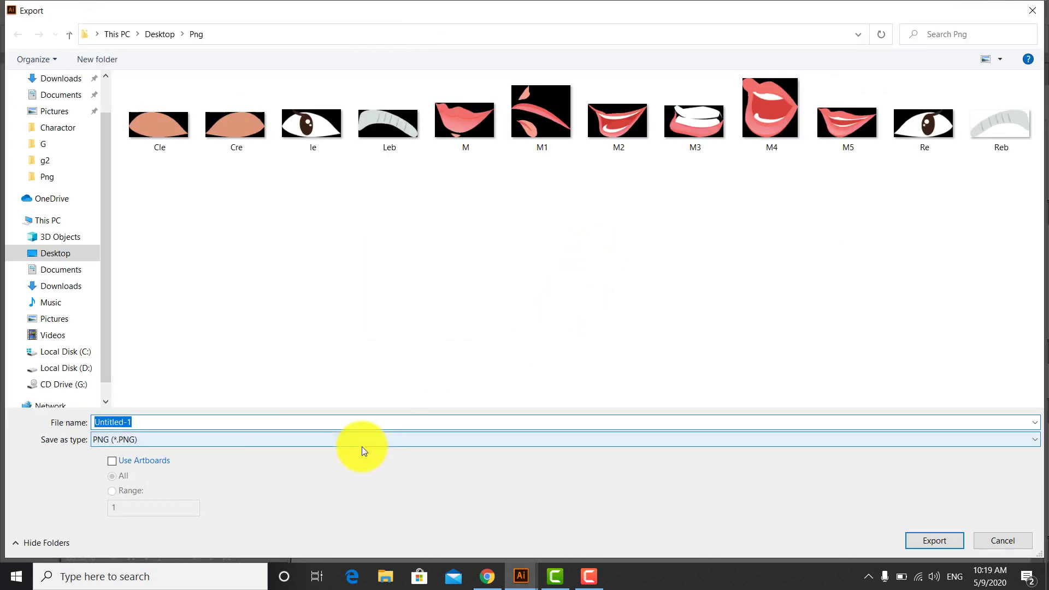
pyautogui.click(935, 540)
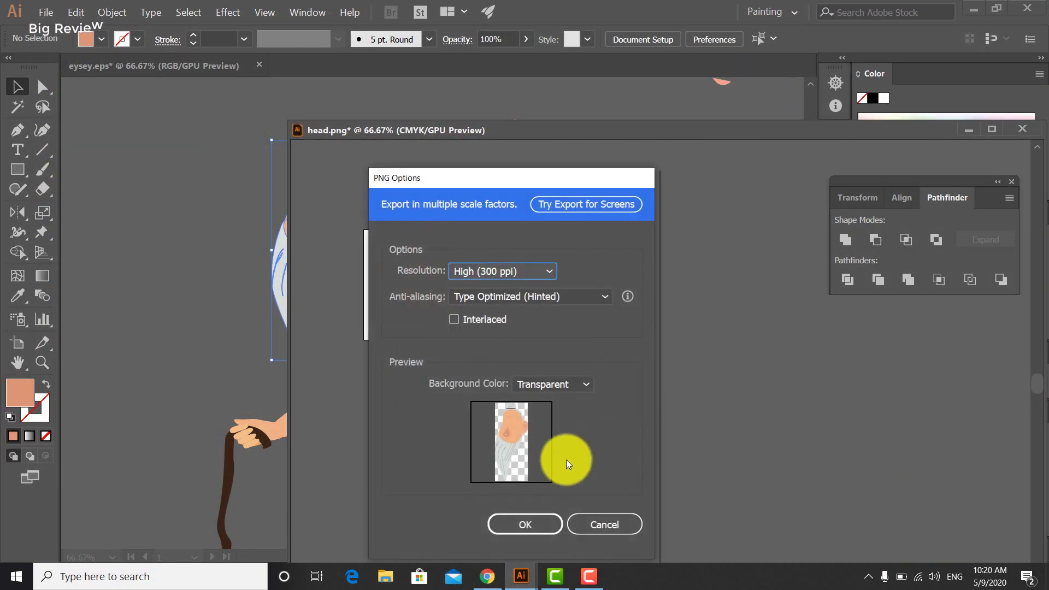
pyautogui.click(536, 529)
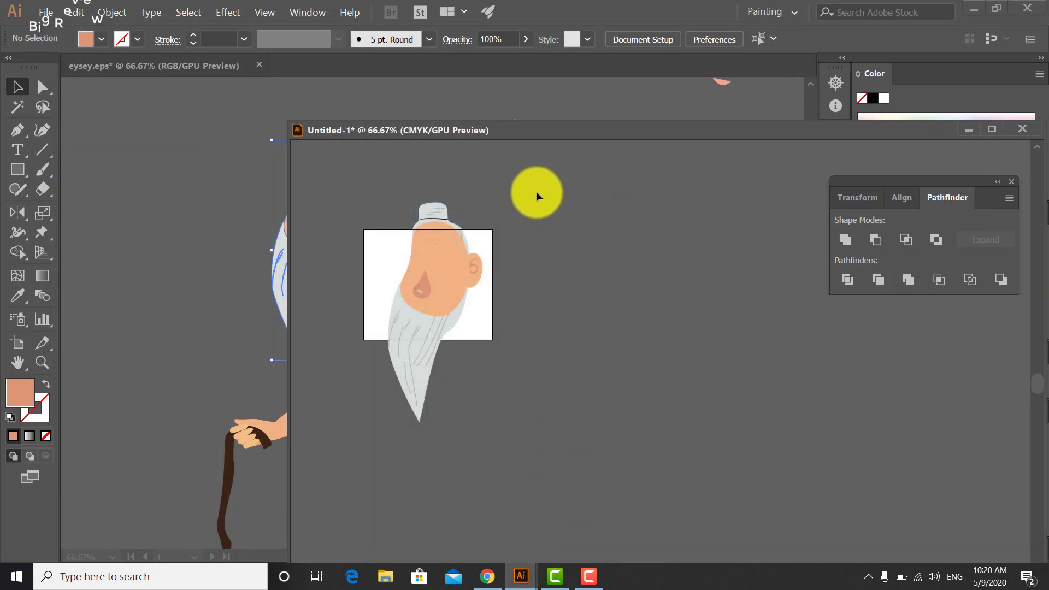
# - Delete the exported head from the Untitled-1 document and move its window aside to uncover the character in eysey.eps
pyautogui.moveTo(421, 363); pyautogui.dragTo(370, 354)
pyautogui.moveTo(359, 444); pyautogui.dragTo(359, 444)
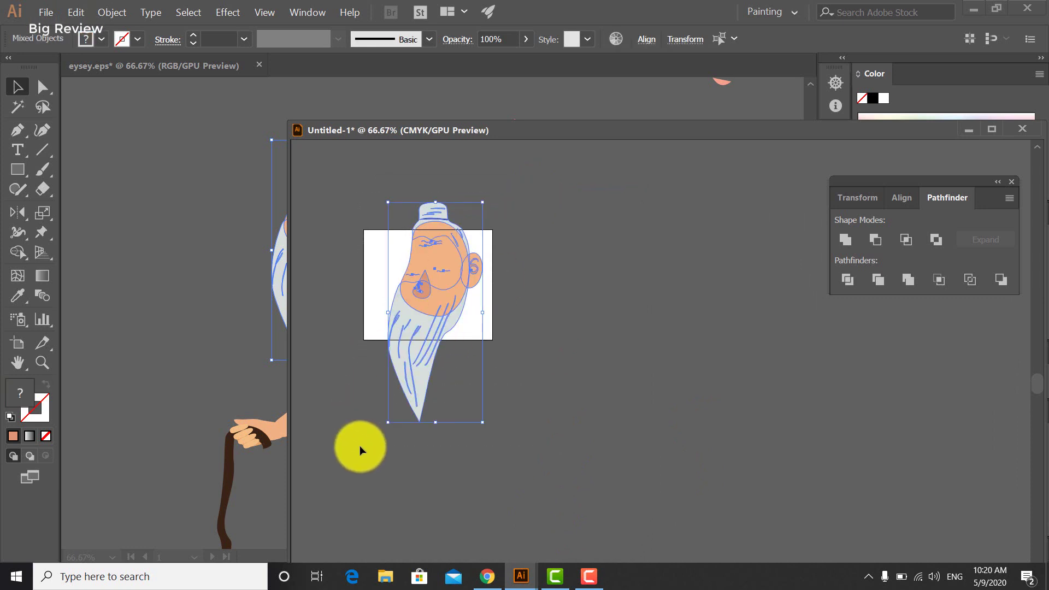
pyautogui.press('Delete')
pyautogui.moveTo(406, 136); pyautogui.dragTo(689, 109)
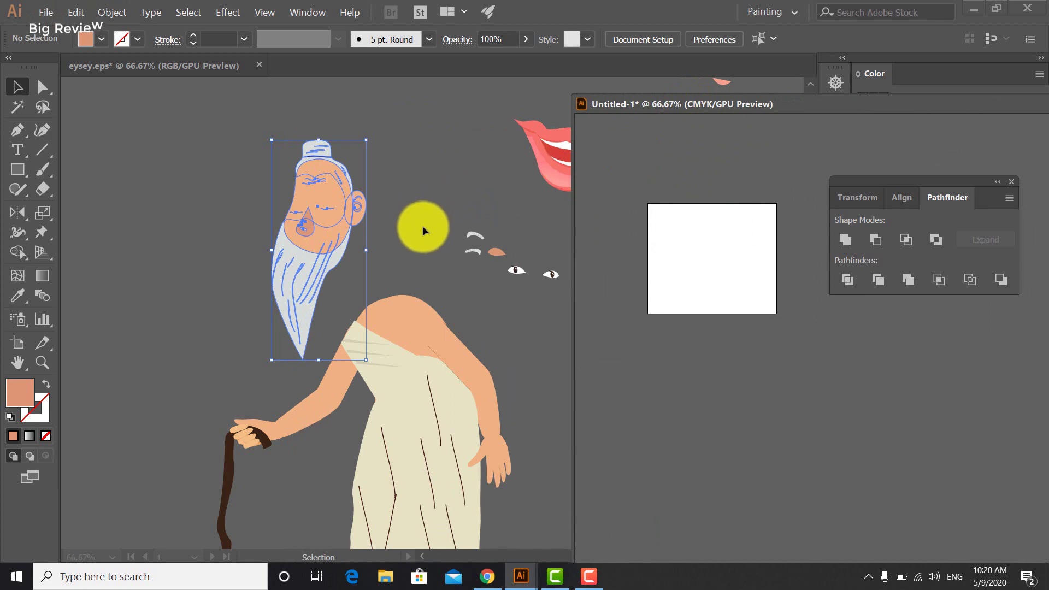
# - Group all the head and beard shapes in eysey.eps and move the group farther up and away from the body
pyautogui.click(346, 206)
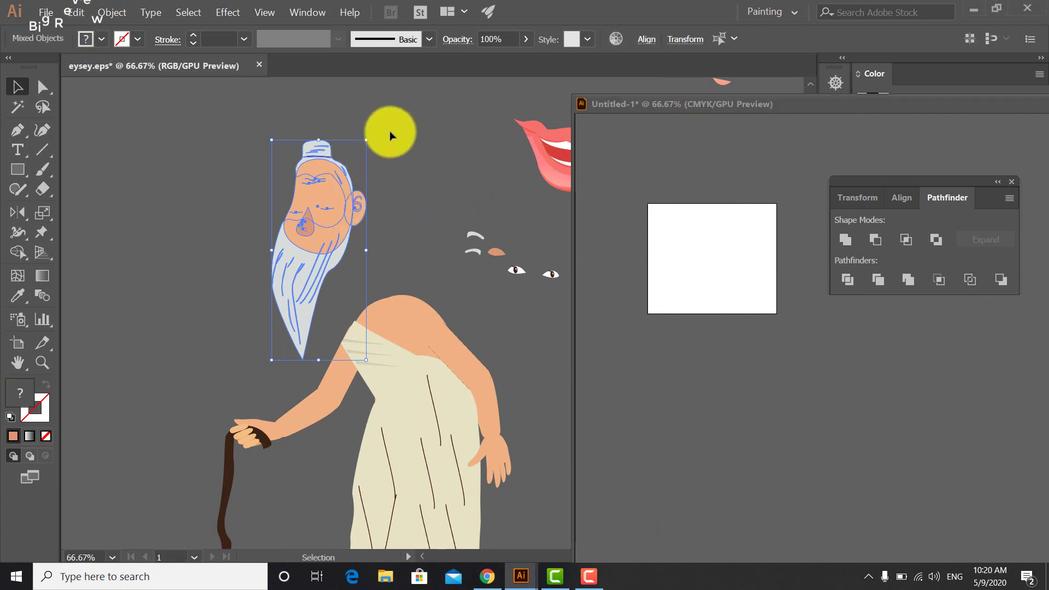
pyautogui.click(392, 163)
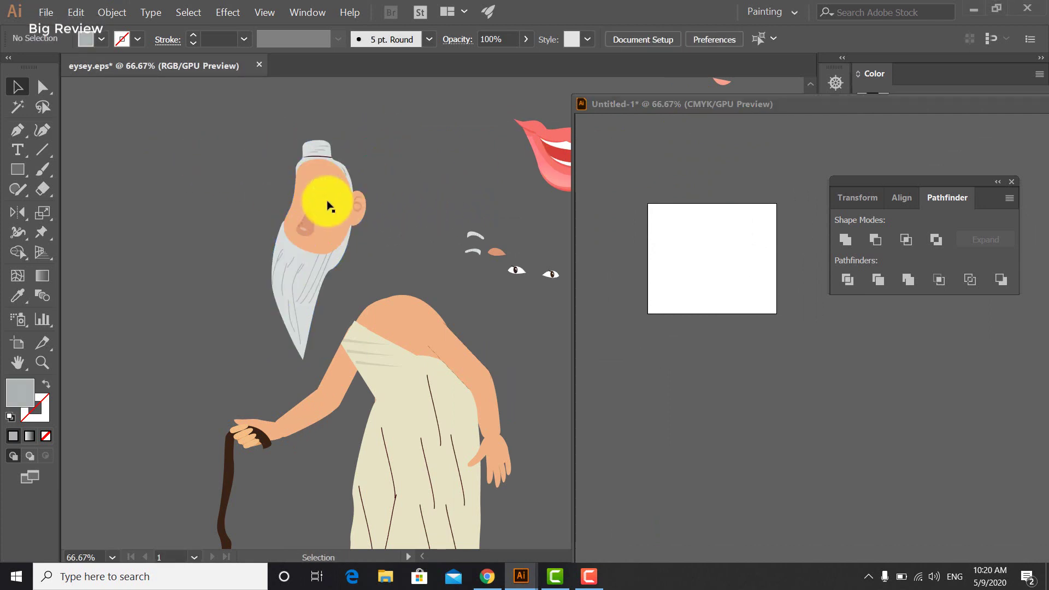
pyautogui.moveTo(327, 206); pyautogui.dragTo(170, 148)
pyautogui.scroll(-2, 323, 237)
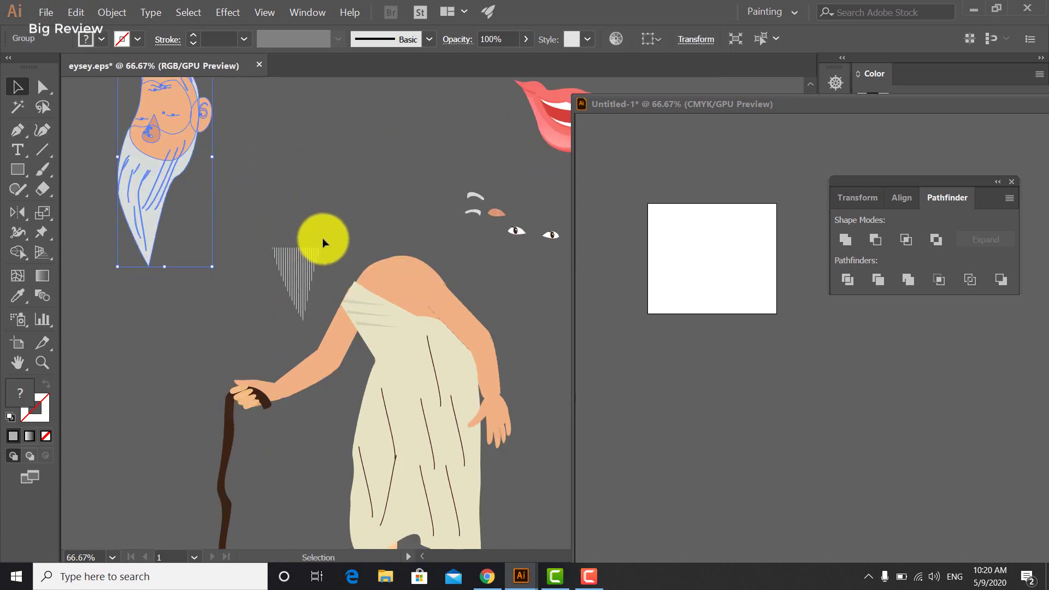
# - Detach both hands, placing the one holding the walking stick clear of its arm and the open hand beside the stick
pyautogui.scroll(-1, 324, 238)
pyautogui.scroll(-3, 350, 256)
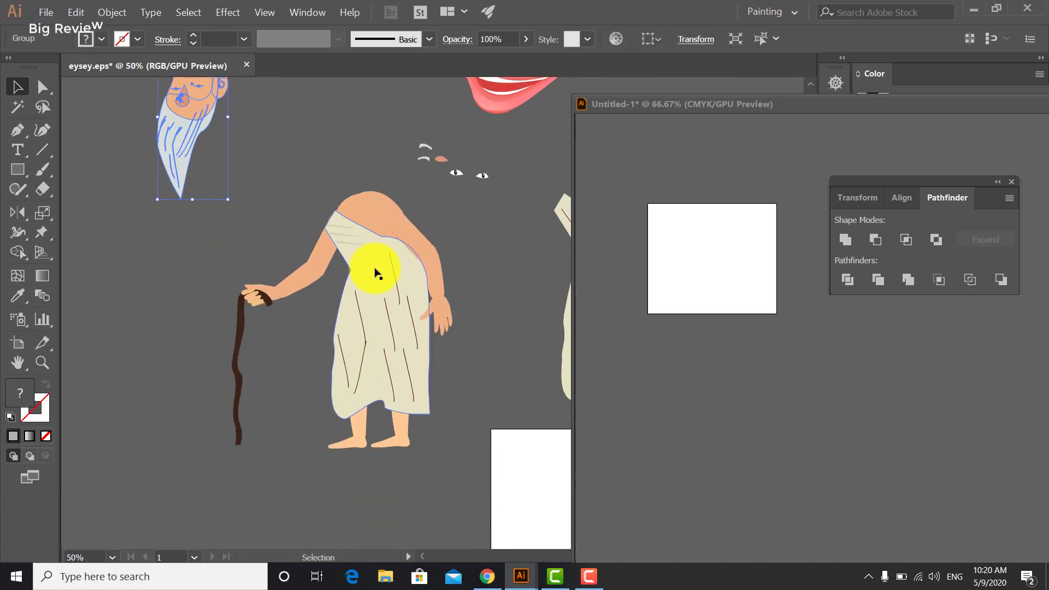
pyautogui.scroll(1, 375, 274)
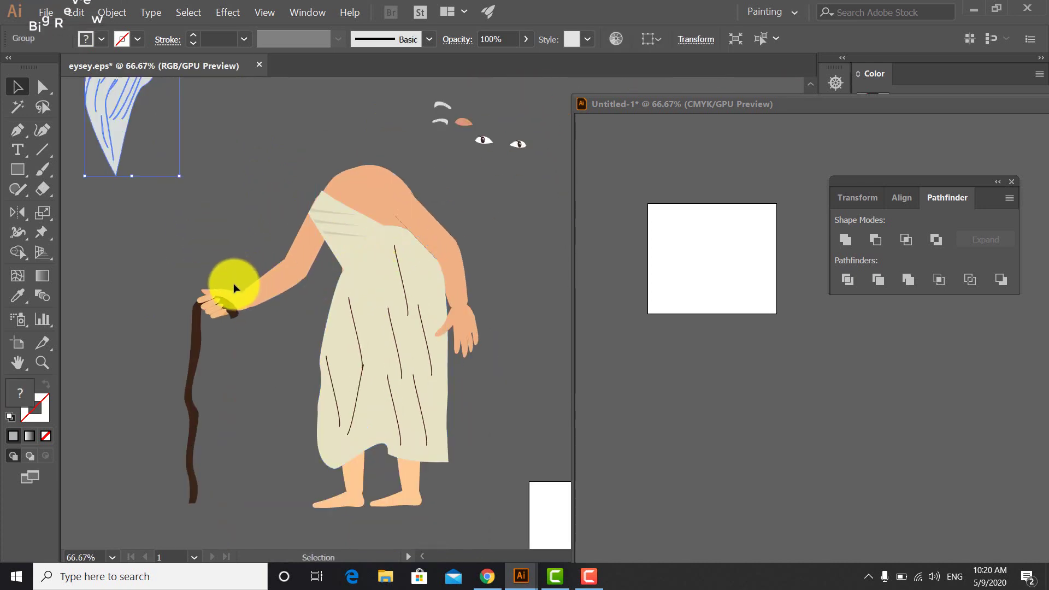
pyautogui.moveTo(203, 298); pyautogui.dragTo(133, 292)
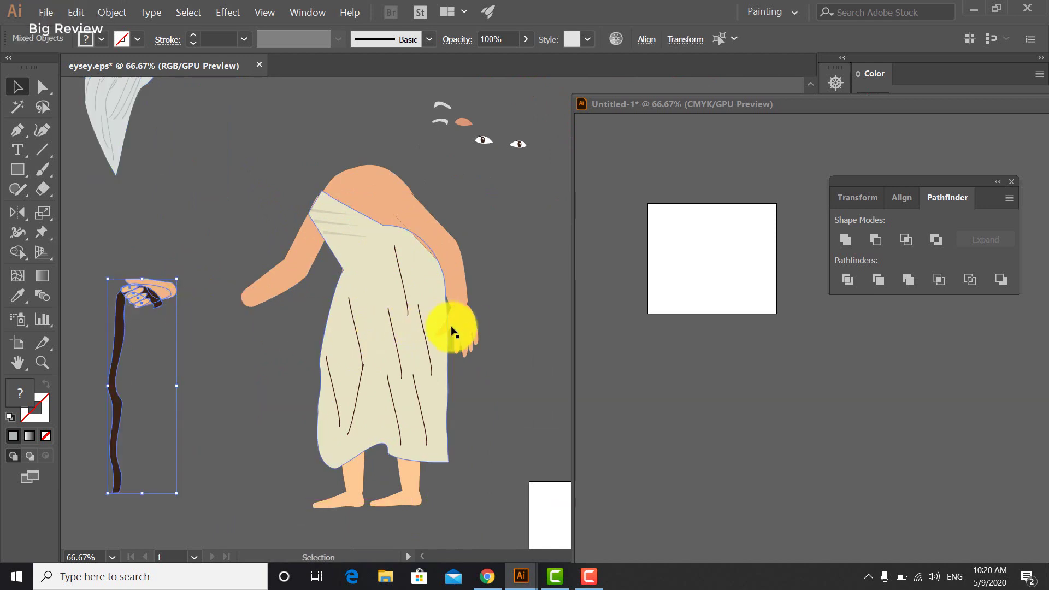
pyautogui.click(469, 333)
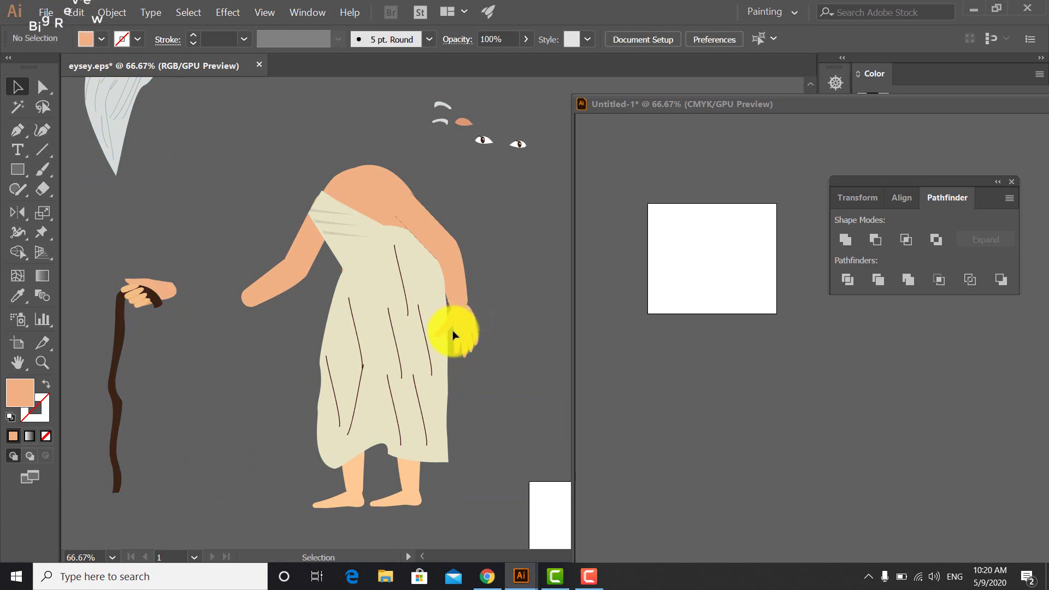
pyautogui.moveTo(453, 334); pyautogui.dragTo(196, 350)
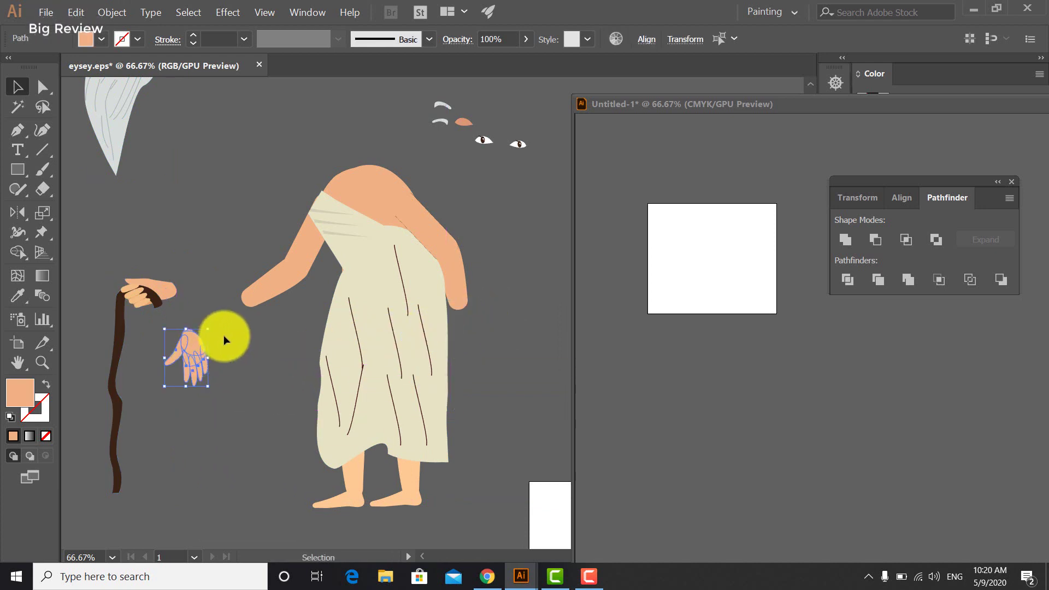
pyautogui.click(290, 331)
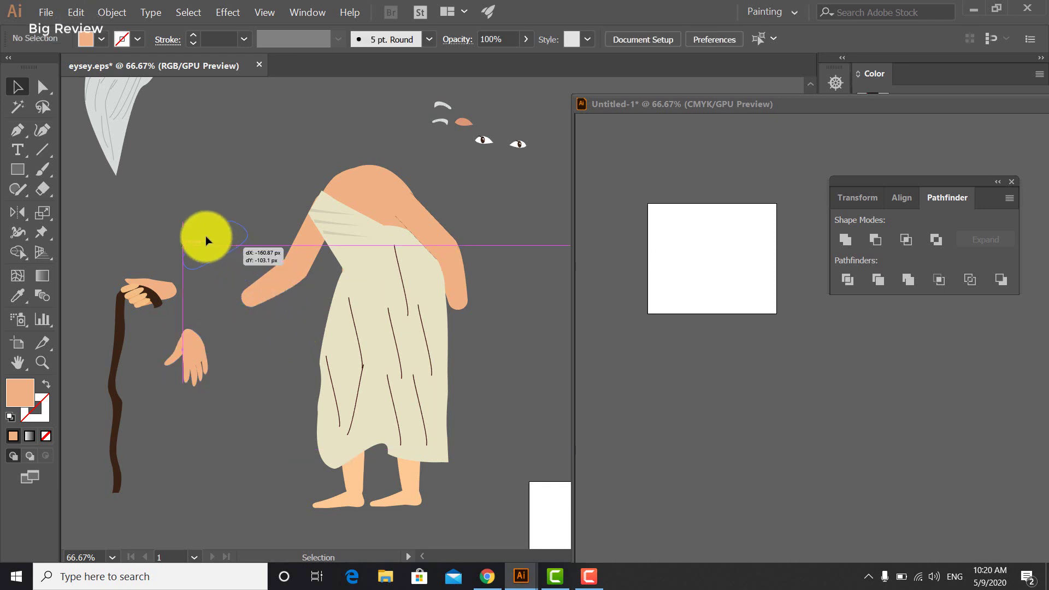
# - Move the forearm and upper arm of both arms away from the torso, each pair on its own side of the body
pyautogui.moveTo(205, 235); pyautogui.dragTo(200, 229)
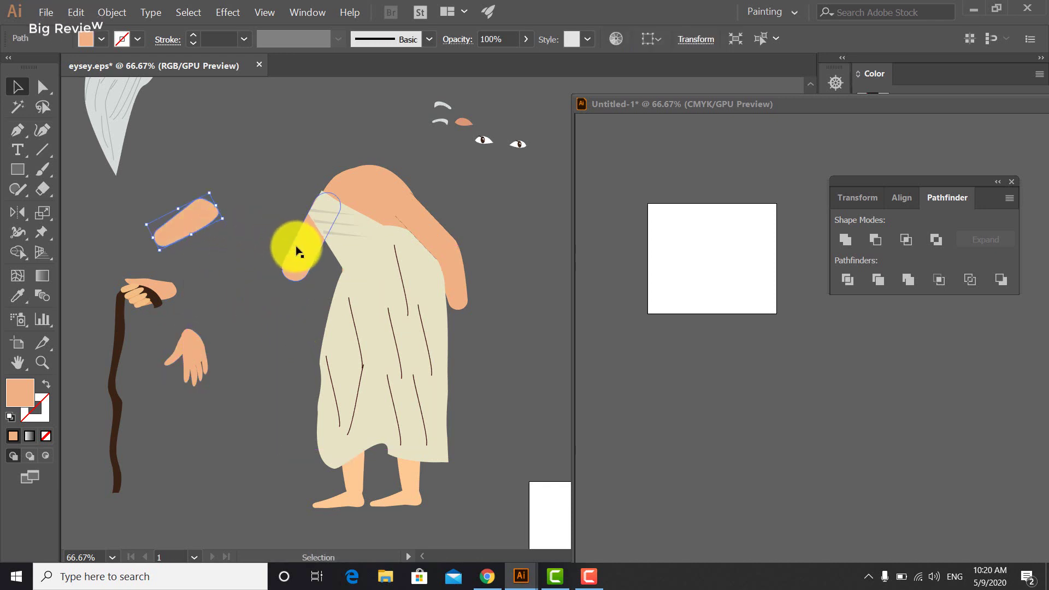
pyautogui.moveTo(221, 266); pyautogui.dragTo(220, 265)
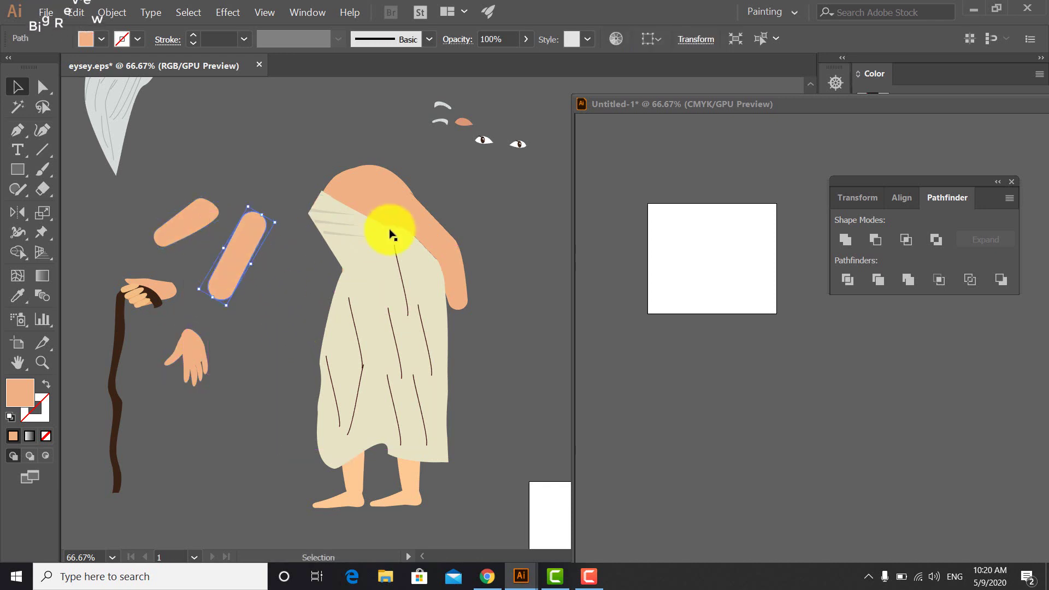
pyautogui.moveTo(434, 236); pyautogui.dragTo(498, 227)
pyautogui.moveTo(463, 287); pyautogui.dragTo(533, 283)
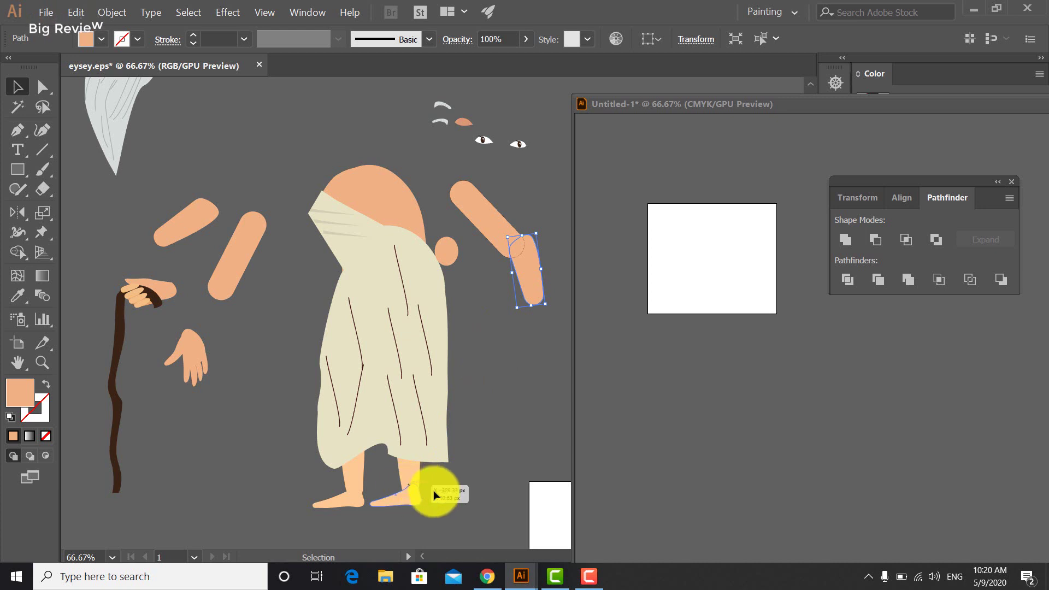
# - Move one leg with its foot out from under the robe, and delete the other leg and the small oval beside the torso
pyautogui.moveTo(400, 485); pyautogui.dragTo(258, 469)
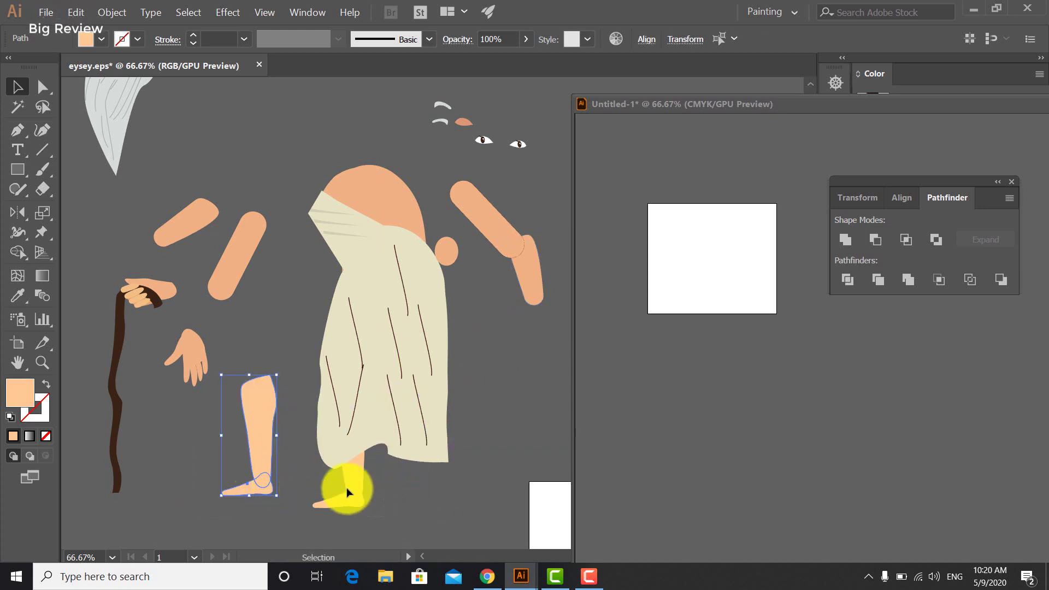
pyautogui.click(344, 484)
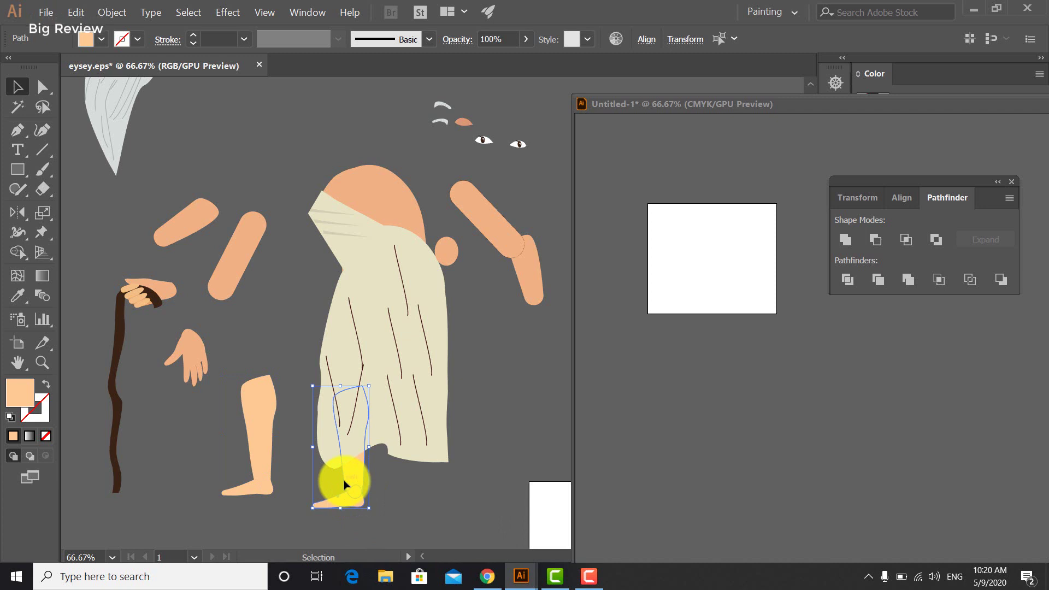
pyautogui.click(377, 480)
pyautogui.moveTo(450, 246); pyautogui.dragTo(520, 300)
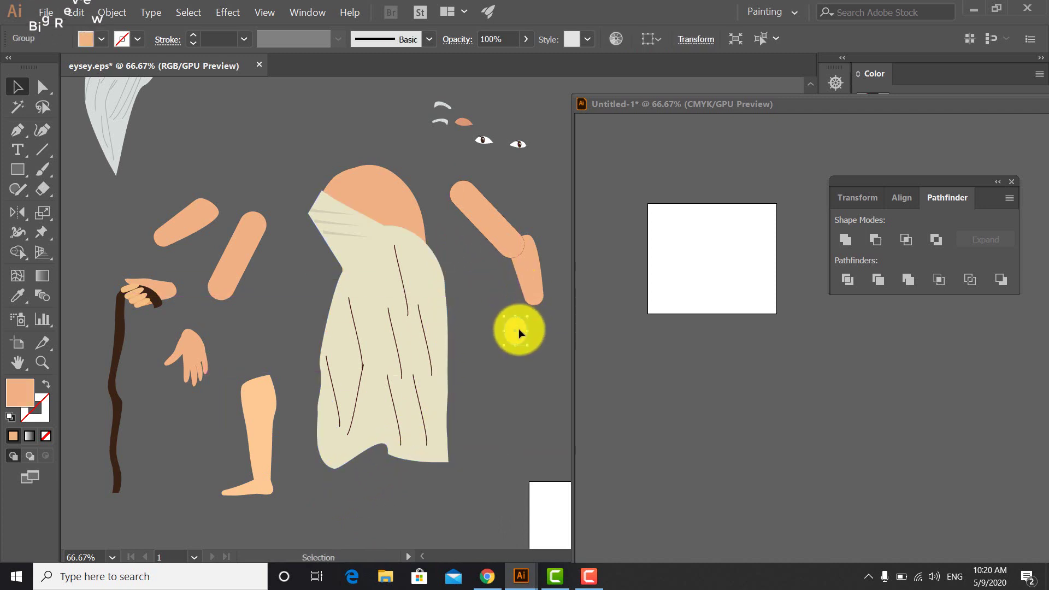
pyautogui.click(517, 329)
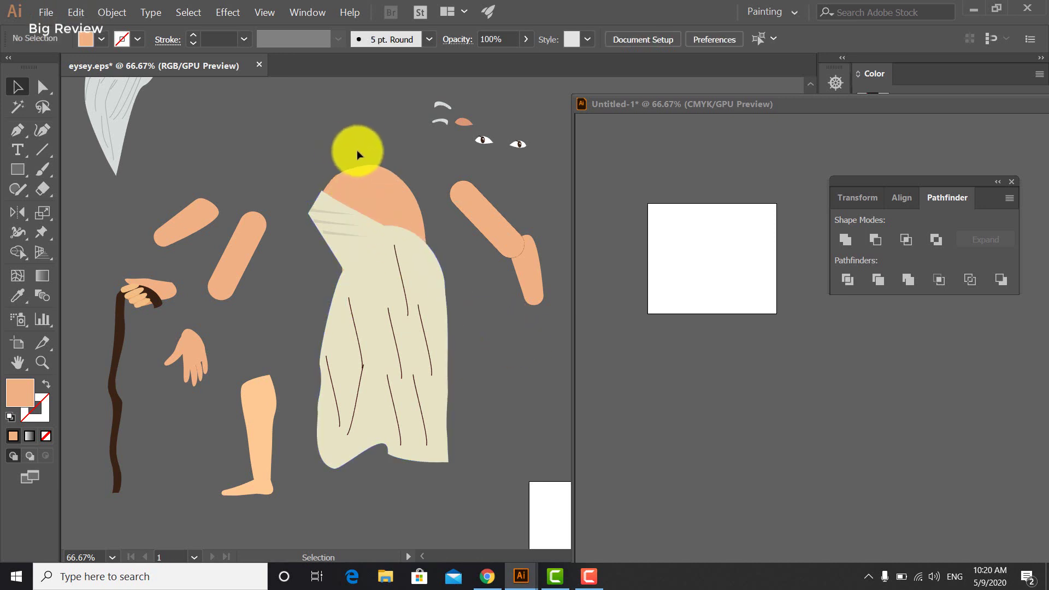
# - Select the torso and robe with all their fold lines and copy them over the Untitled-1 artboard
pyautogui.click(369, 417)
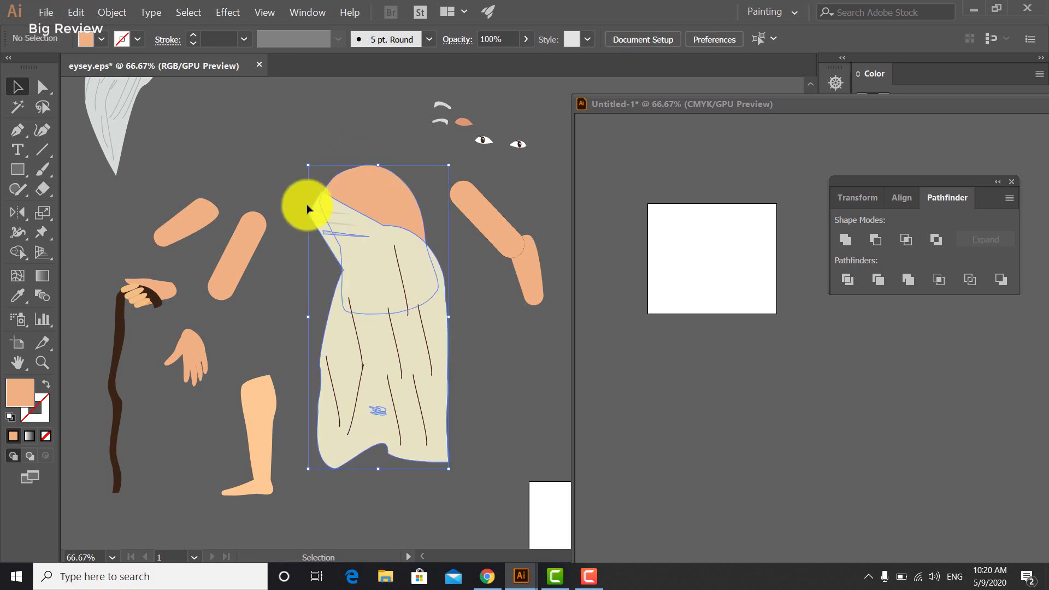
pyautogui.click(296, 162)
pyautogui.click(388, 305)
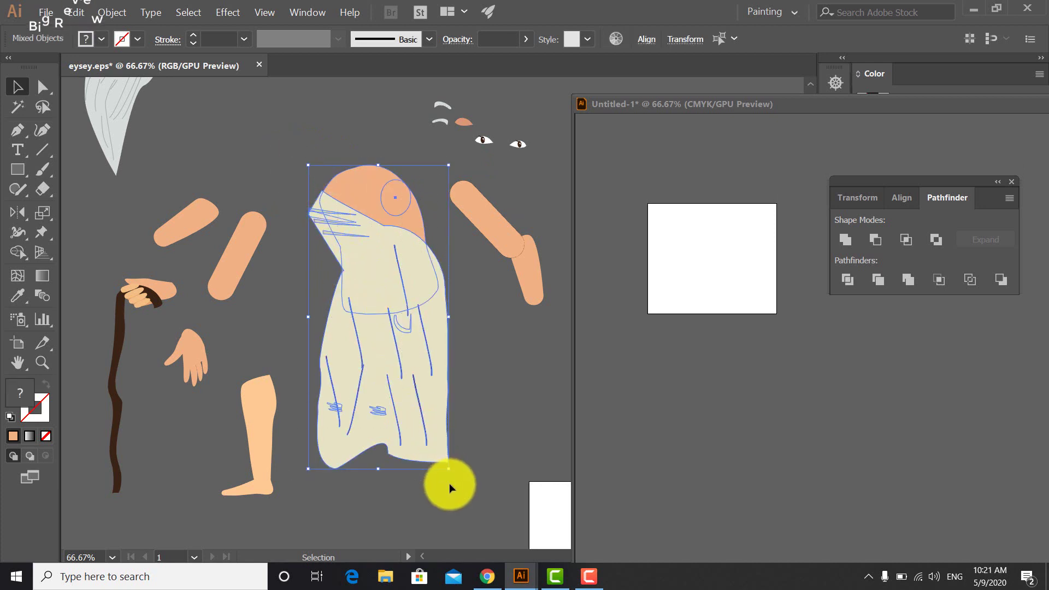
pyautogui.press('a')
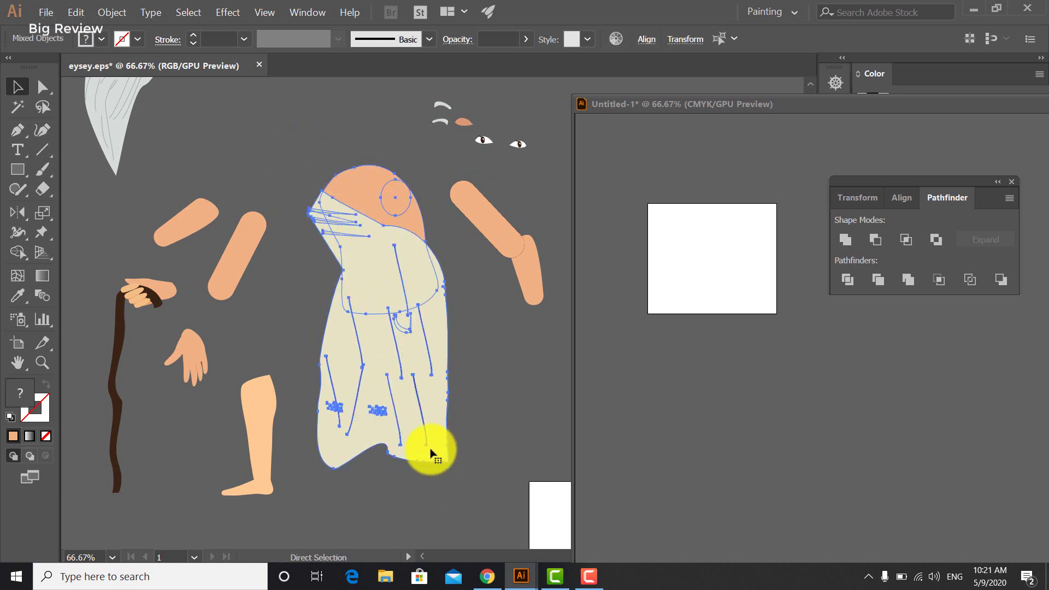
pyautogui.press('v')
pyautogui.click(485, 402)
pyautogui.moveTo(393, 335); pyautogui.dragTo(729, 280)
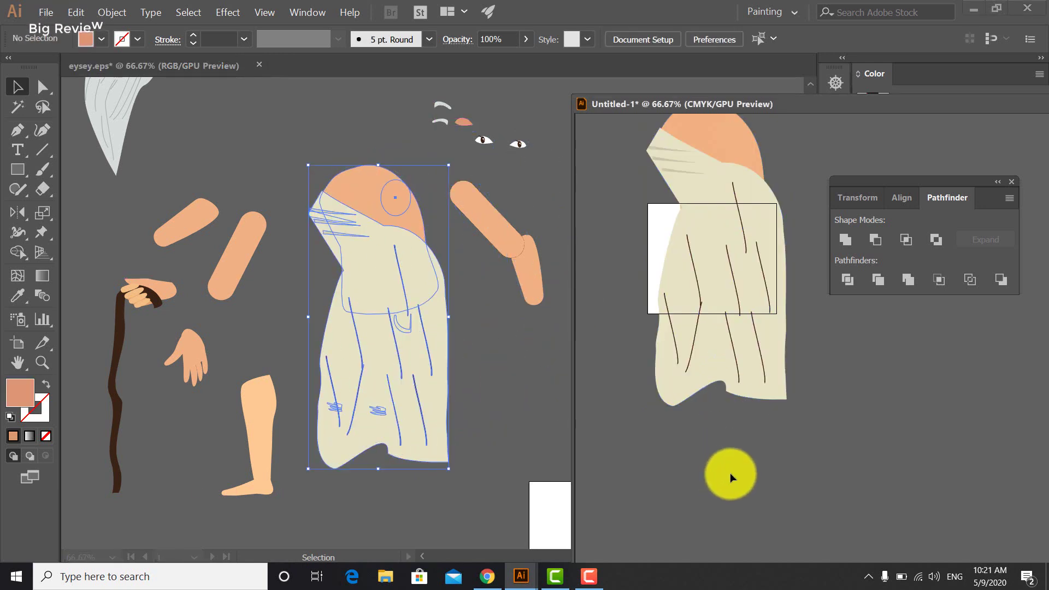
# - Export the torso and robe as the PNG file Hip into the Png folder
pyautogui.scroll(3, 729, 473)
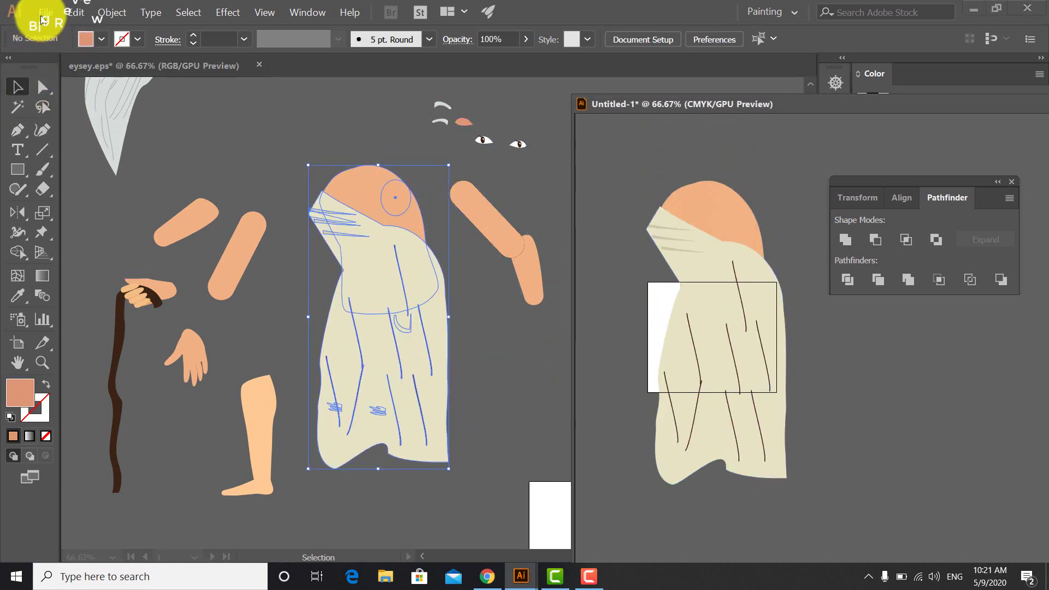
pyautogui.click(44, 12)
pyautogui.moveTo(106, 227)
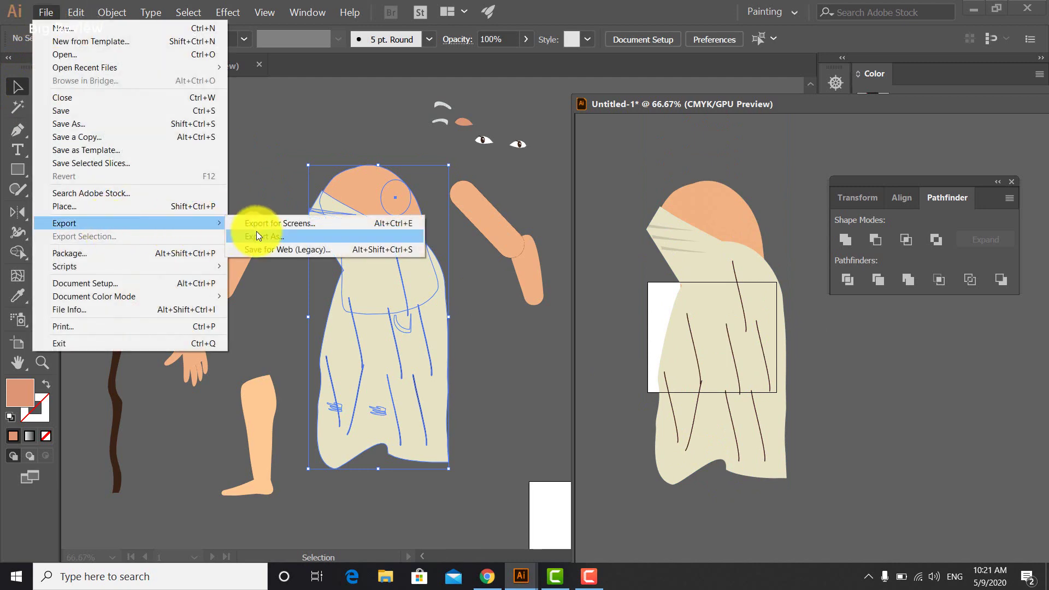
pyautogui.click(256, 232)
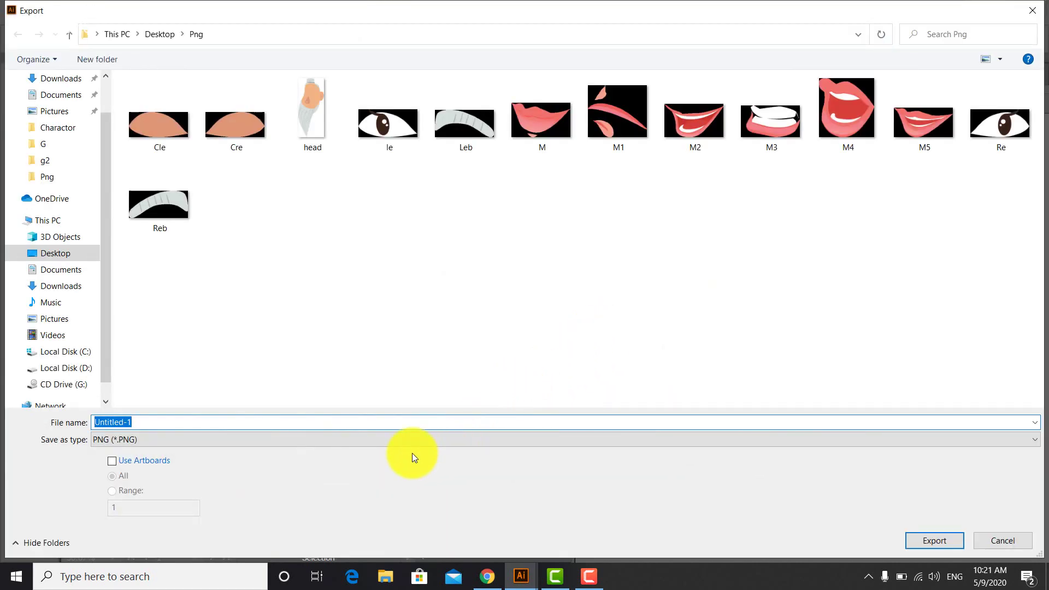
pyautogui.write('Hip')
pyautogui.click(936, 547)
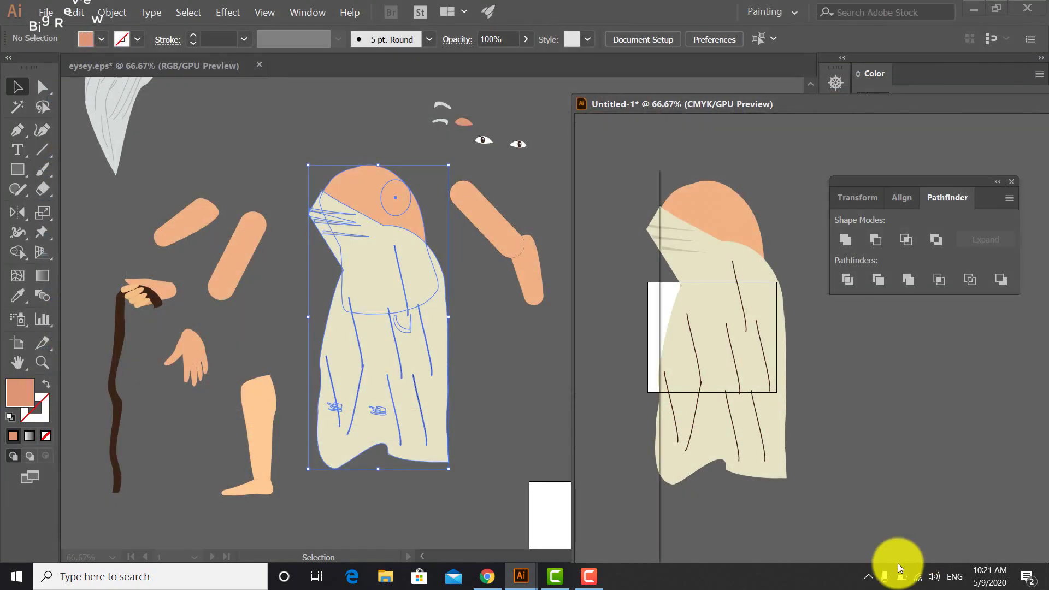
pyautogui.click(520, 522)
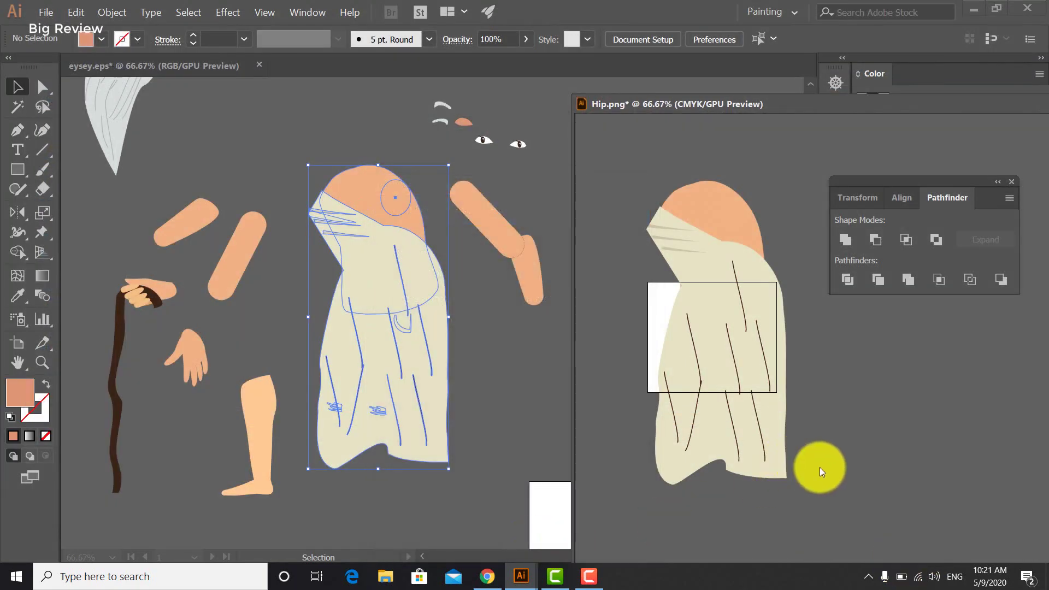
# - Clear the torso and robe from Untitled-1 and copy the upper arm nearest the eye shapes onto its artboard
pyautogui.hotkey('ctrl', 'Tab')
pyautogui.press('Delete')
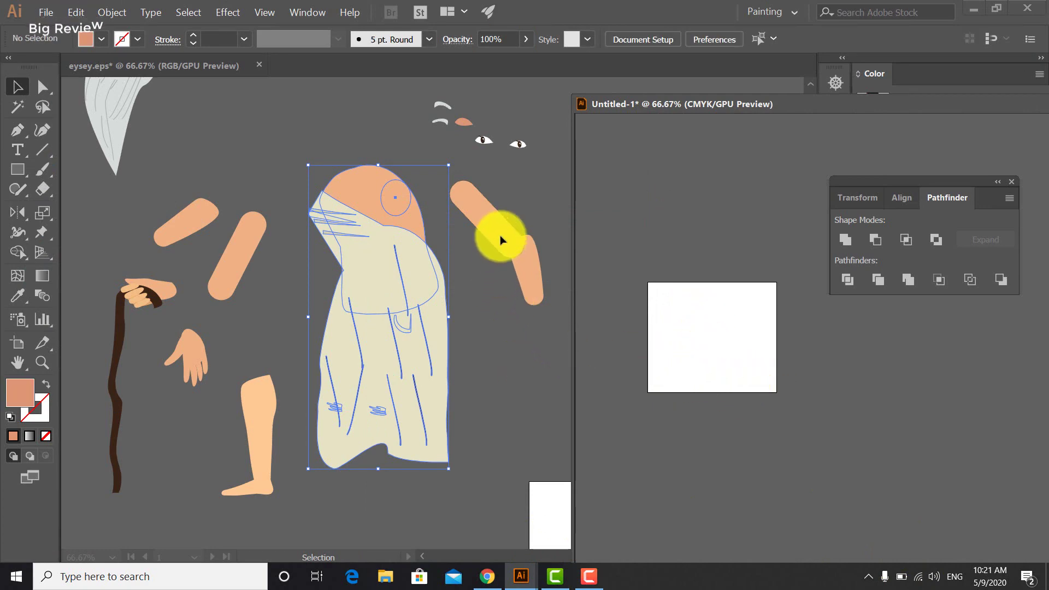
pyautogui.click(488, 223)
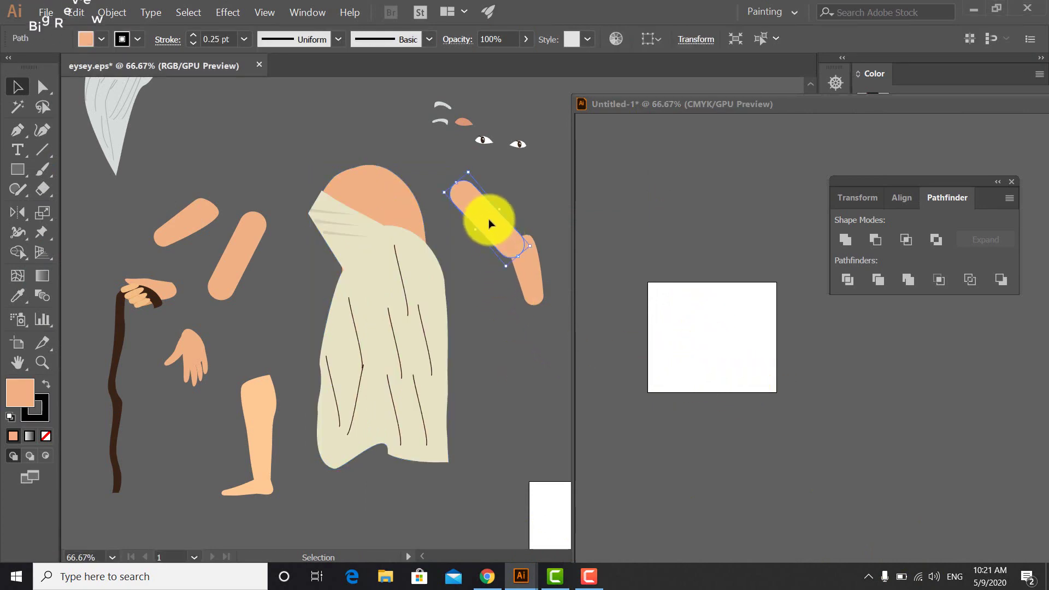
pyautogui.moveTo(489, 224); pyautogui.dragTo(710, 340)
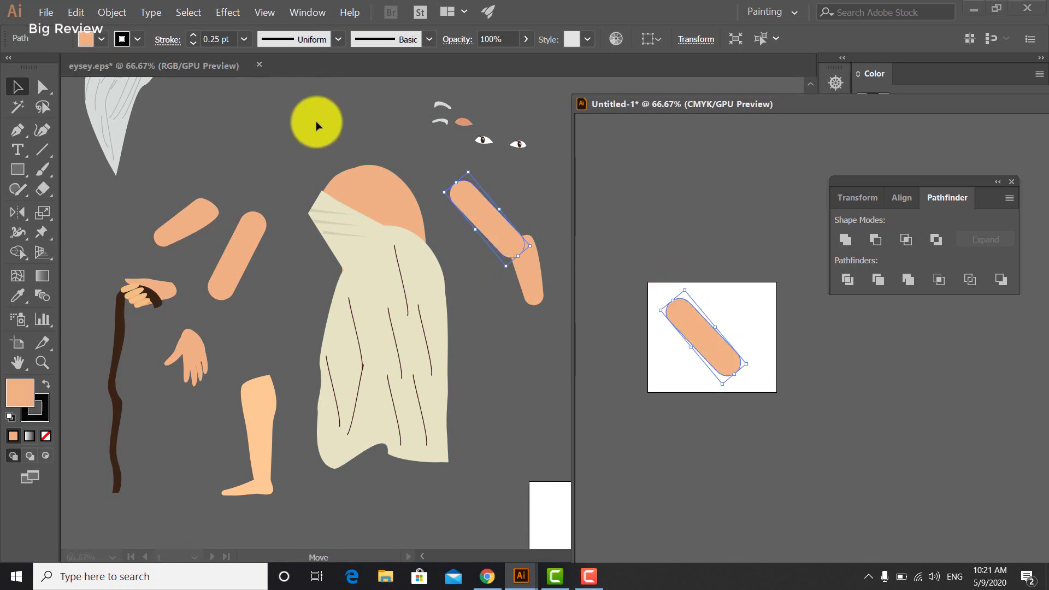
# - Remove the stroke from the upper-arm copy and enlarge it to nearly fill the Untitled-1 artboard
pyautogui.click(140, 38)
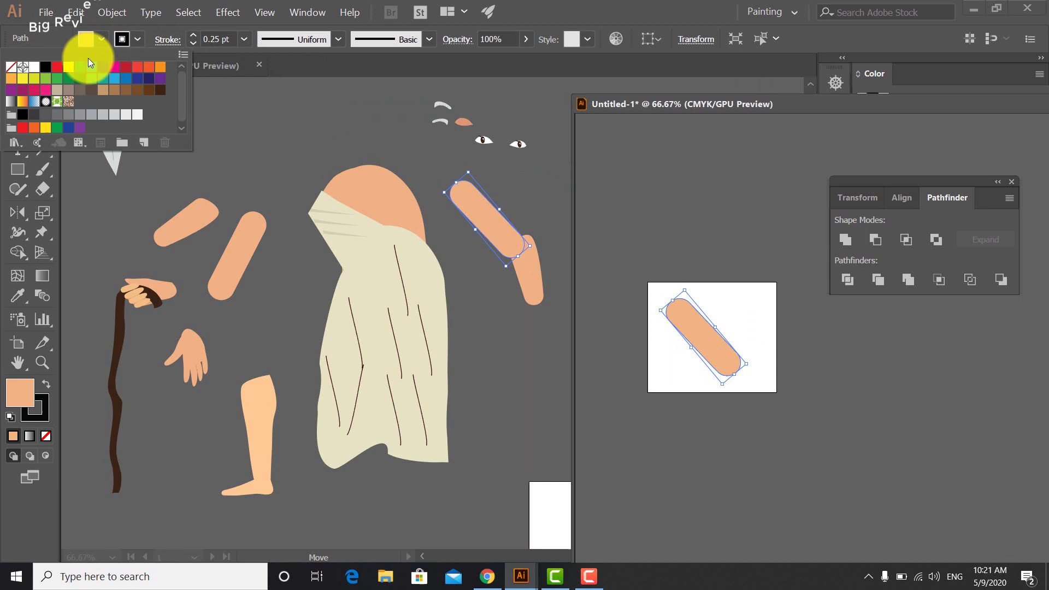
pyautogui.click(11, 66)
pyautogui.click(265, 127)
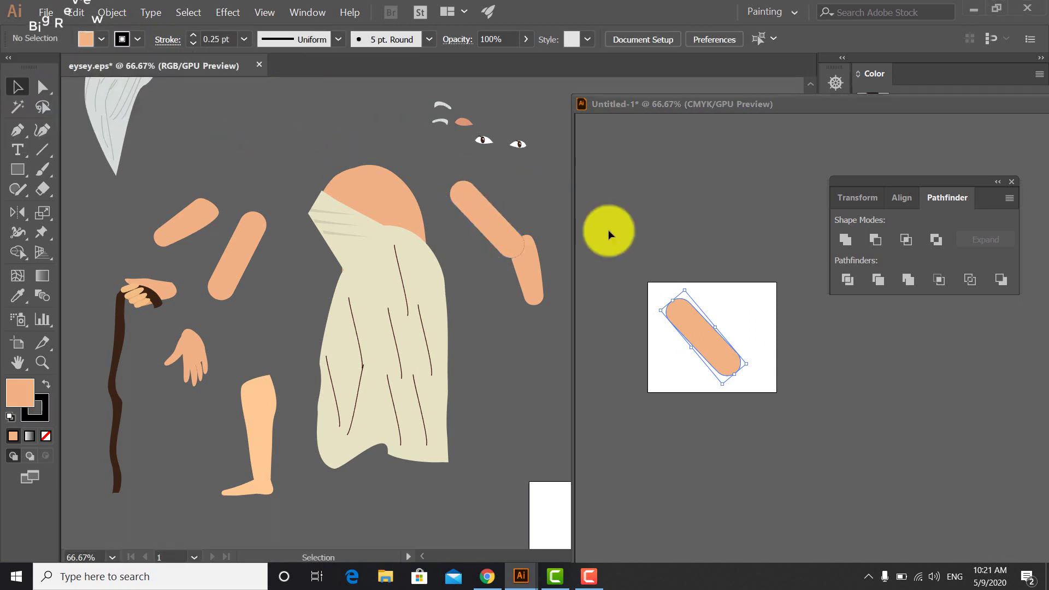
pyautogui.click(762, 390)
pyautogui.click(742, 262)
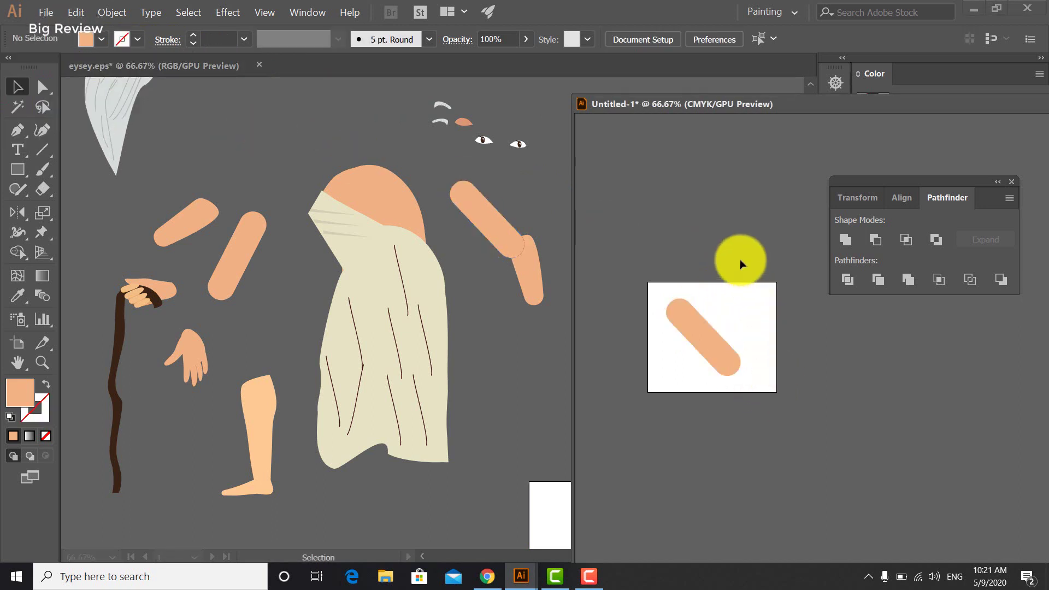
pyautogui.click(718, 327)
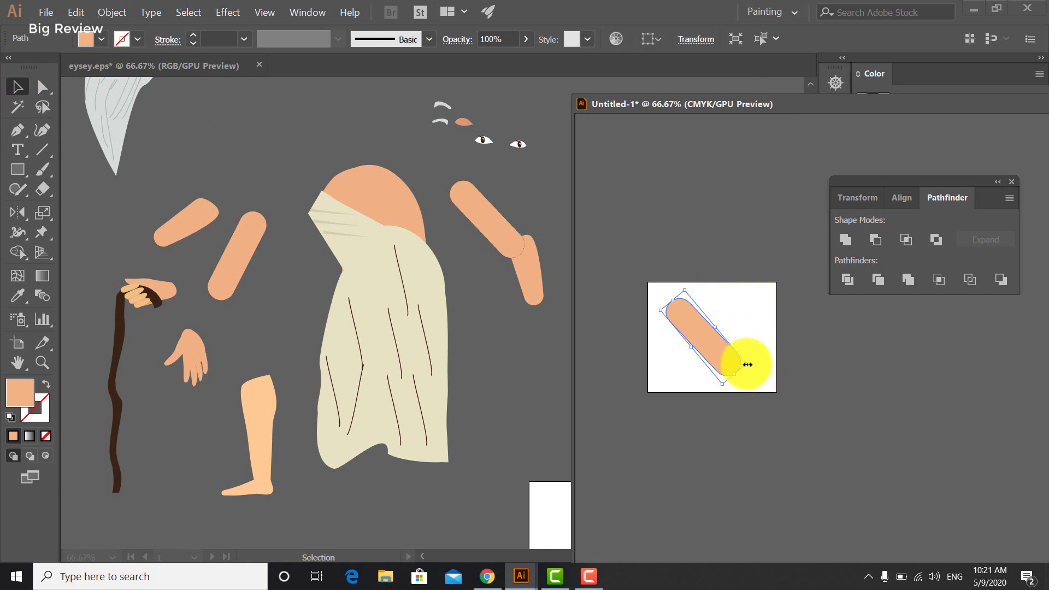
pyautogui.moveTo(748, 364); pyautogui.dragTo(720, 354)
pyautogui.click(741, 418)
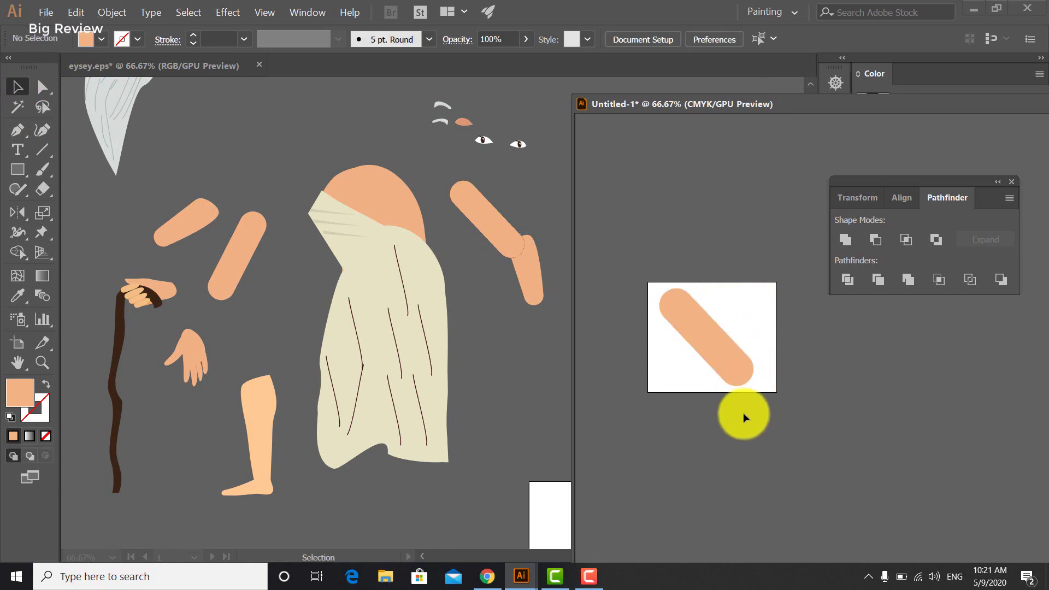
# - Export the upper arm as the PNG file Lh into the Png folder with a transparent background at High (300 ppi)
pyautogui.click(48, 17)
pyautogui.moveTo(73, 222)
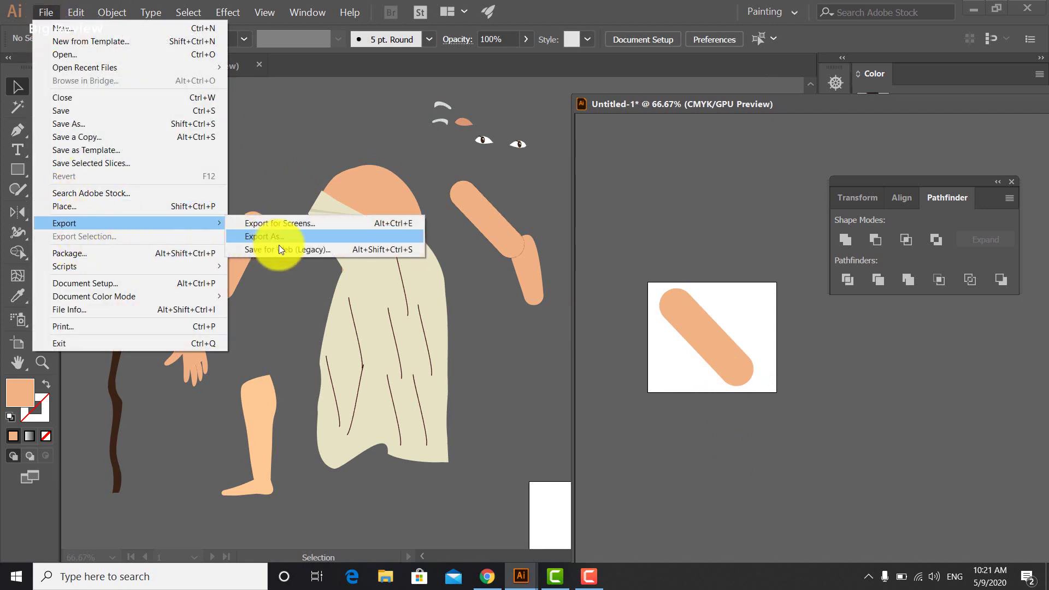
pyautogui.click(284, 238)
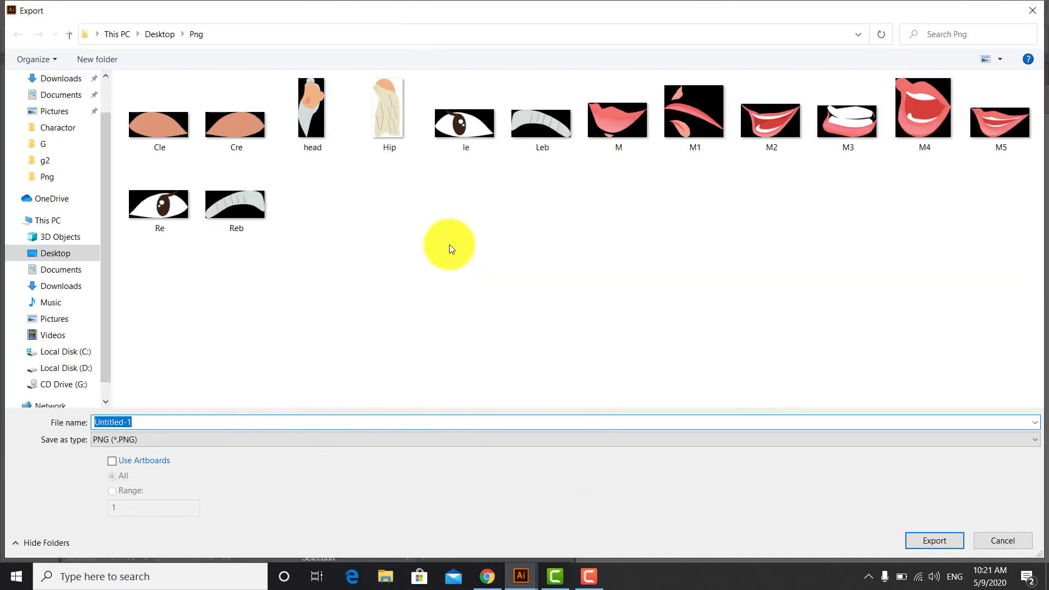
pyautogui.write('L')
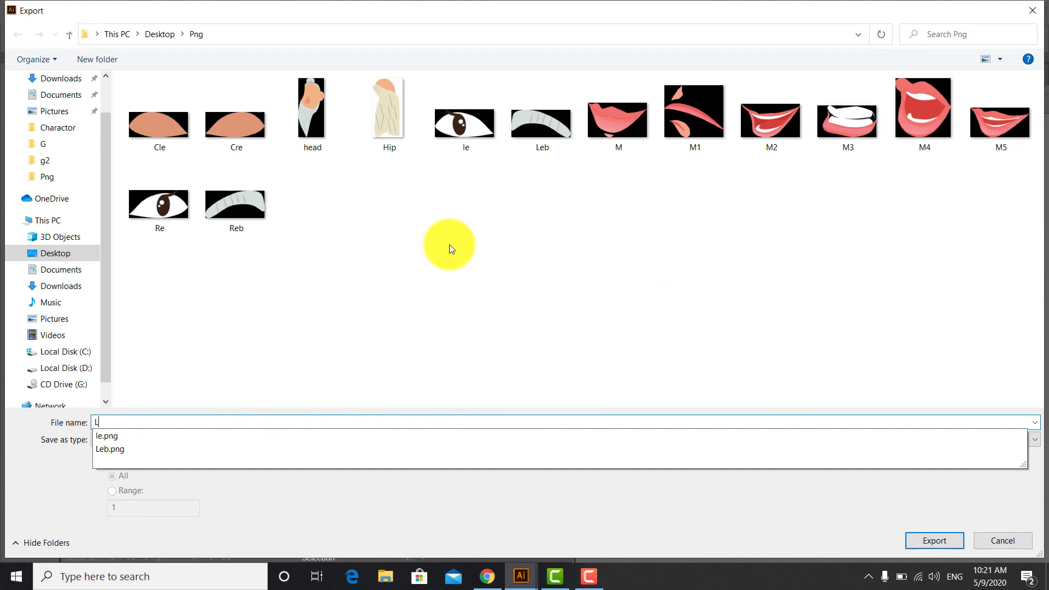
pyautogui.write('h')
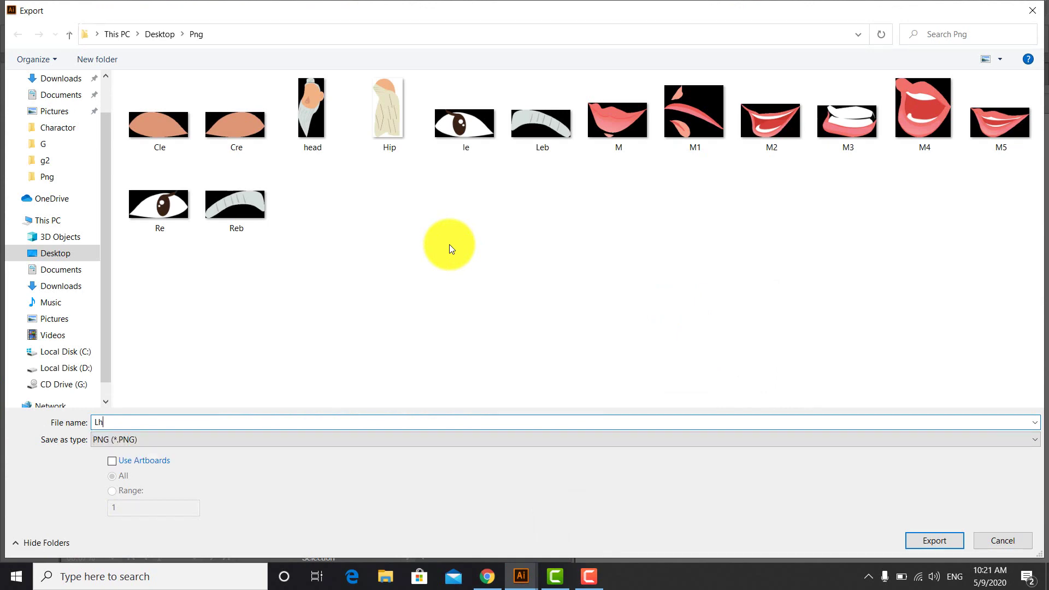
pyautogui.click(932, 540)
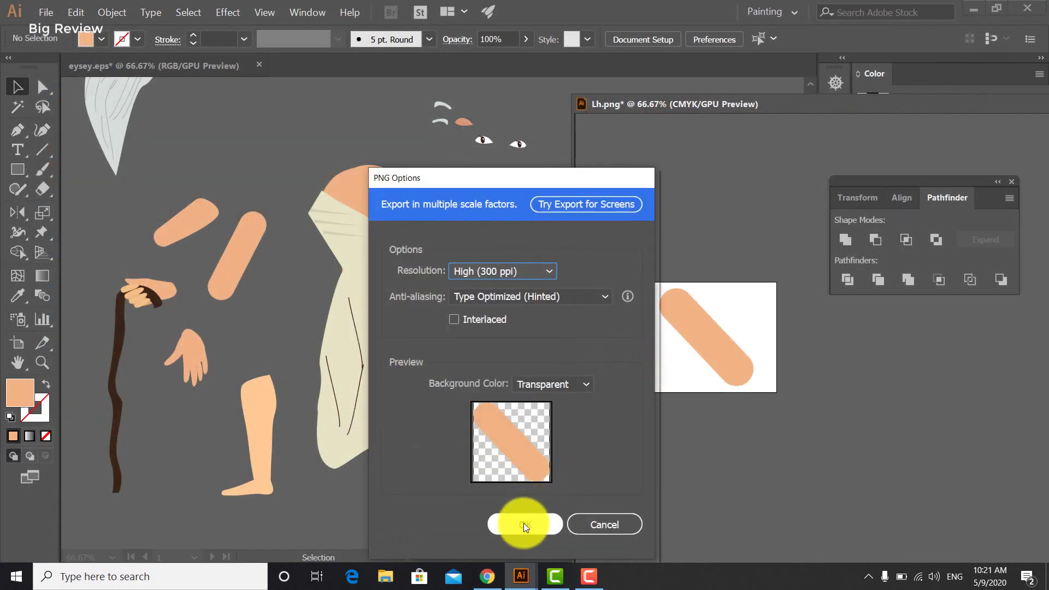
pyautogui.click(523, 523)
# - Reflect the upper arm about its centre so that it slants the opposite way on the Untitled-1 artboard
pyautogui.click(695, 341)
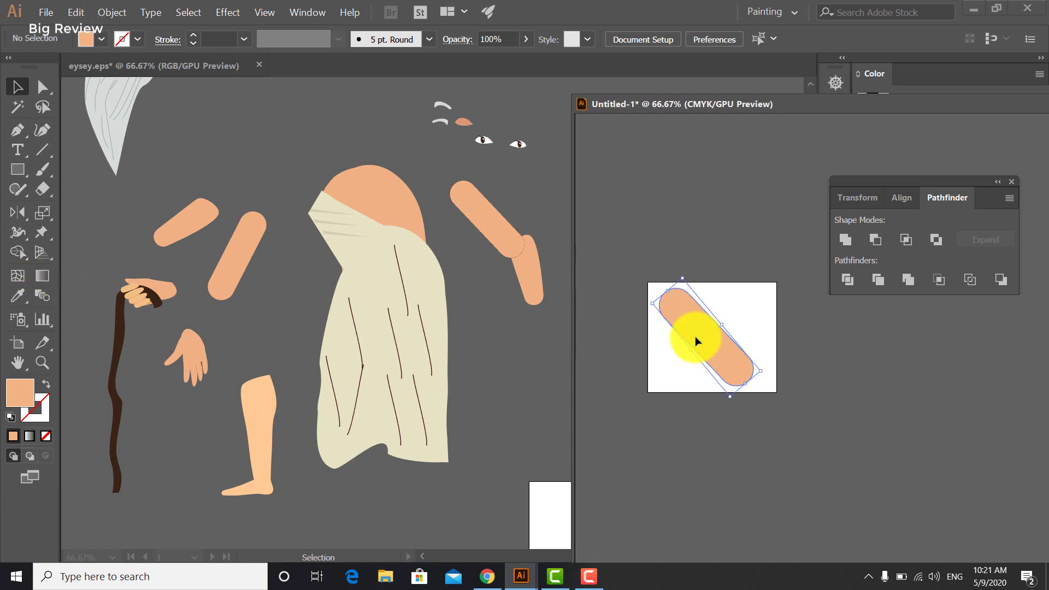
pyautogui.click(30, 221)
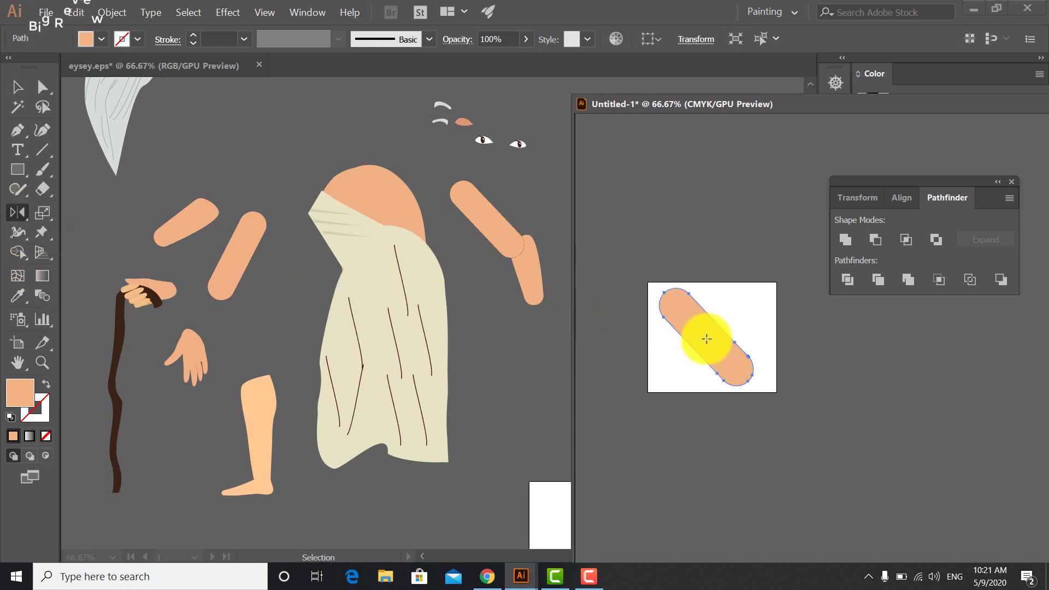
pyautogui.keyDown('alt'); pyautogui.click(706, 339); pyautogui.keyUp('alt')
pyautogui.click(856, 407)
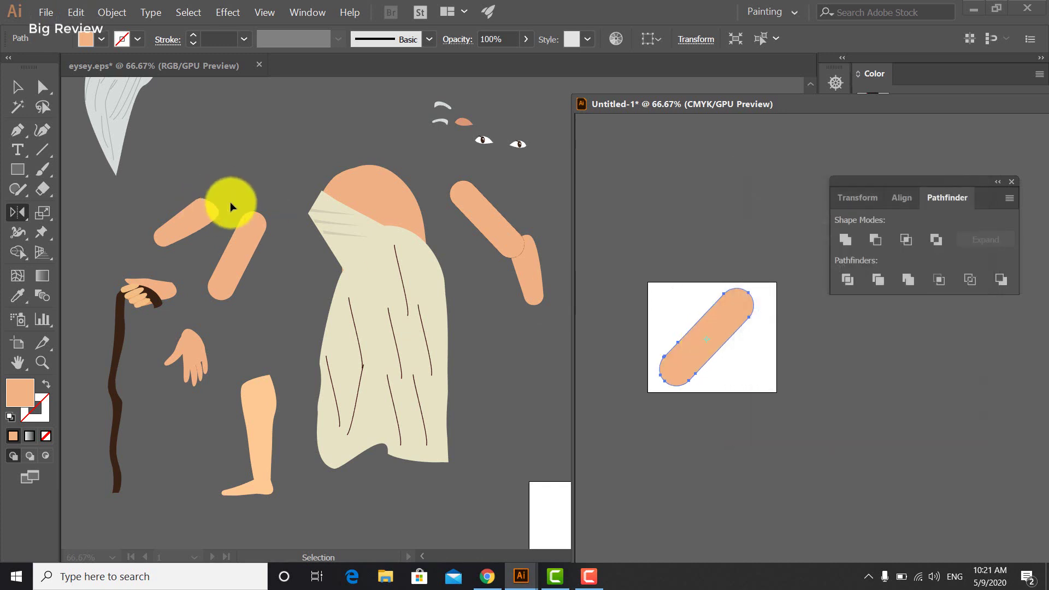
pyautogui.click(13, 84)
# - Export the mirrored upper arm as the PNG file Rh into the Png folder
pyautogui.click(44, 13)
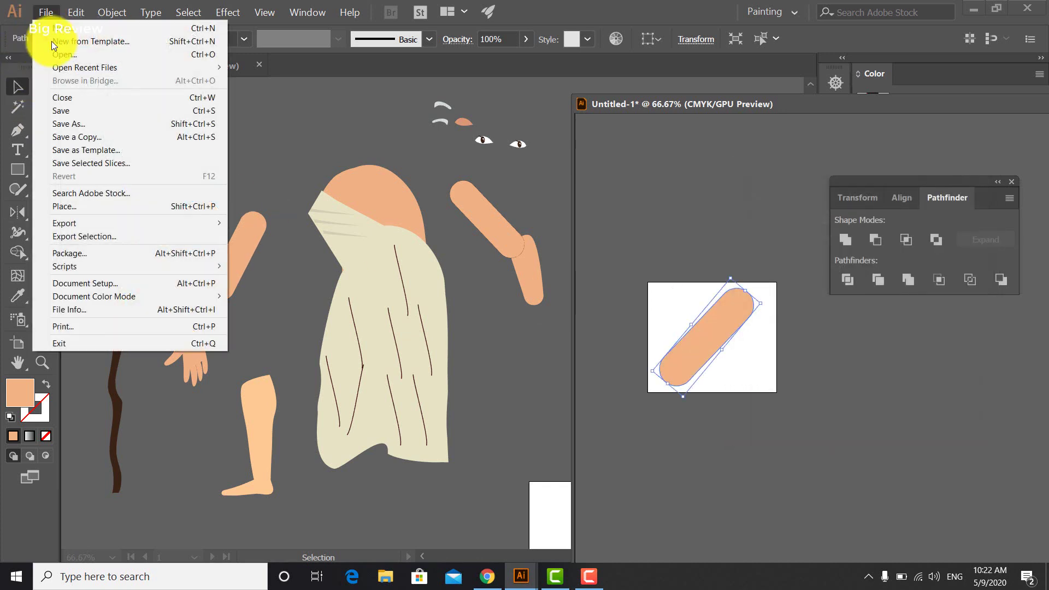
pyautogui.moveTo(96, 222)
pyautogui.click(260, 235)
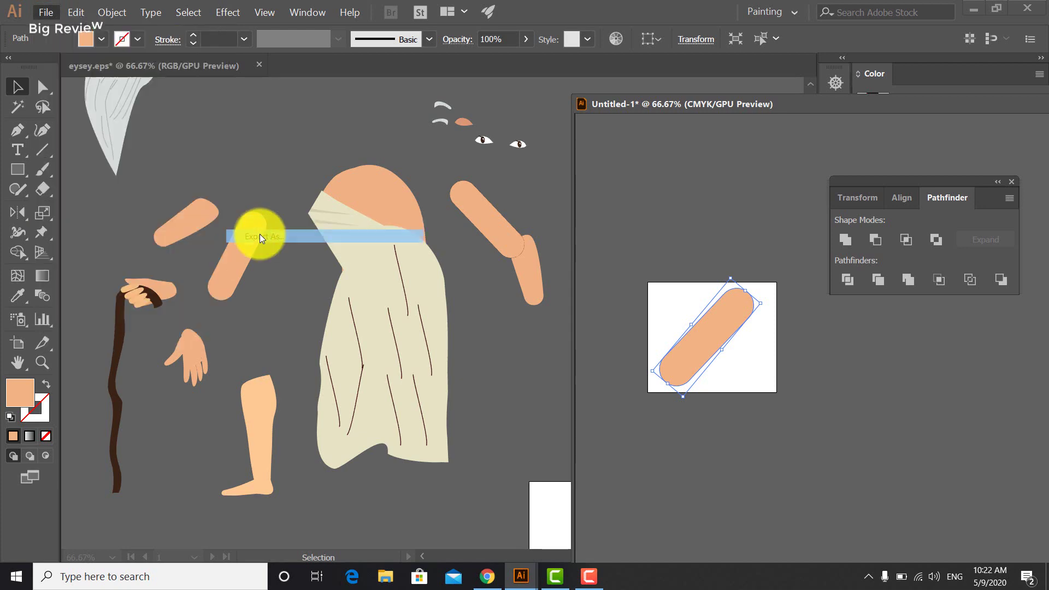
pyautogui.write('R')
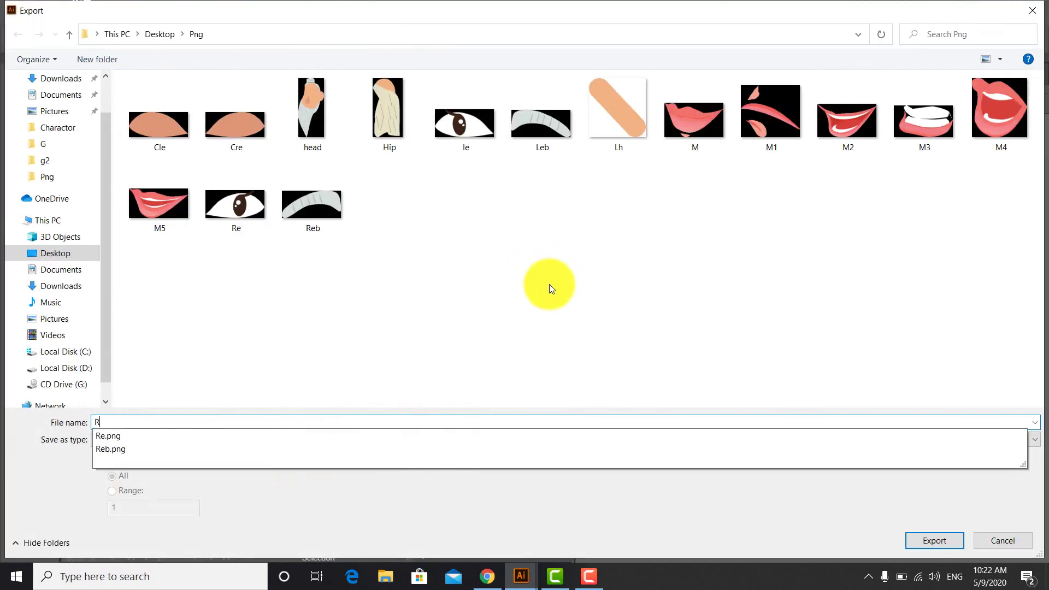
pyautogui.write('h')
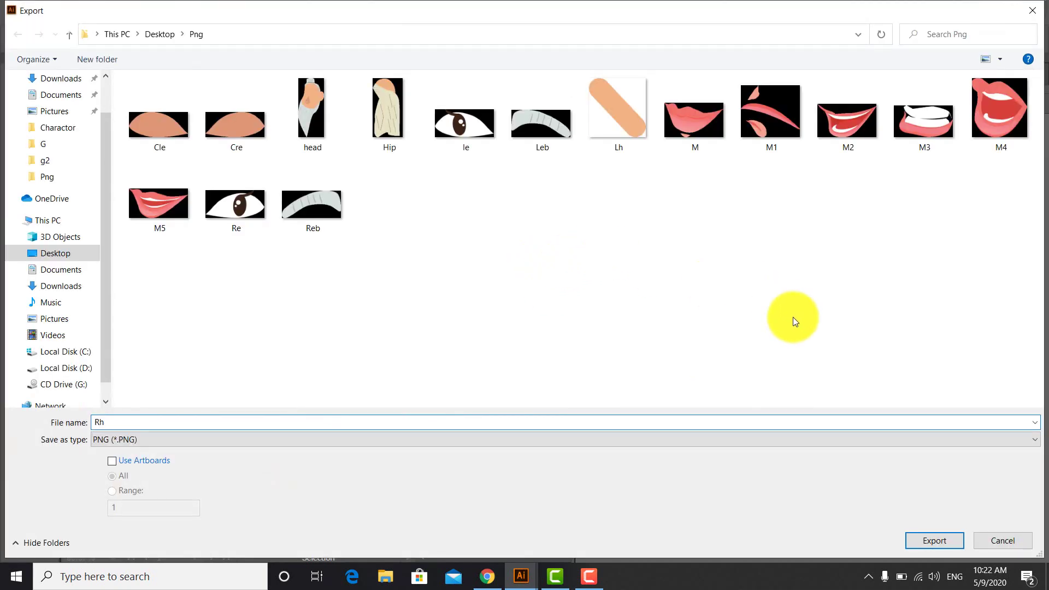
pyautogui.click(952, 545)
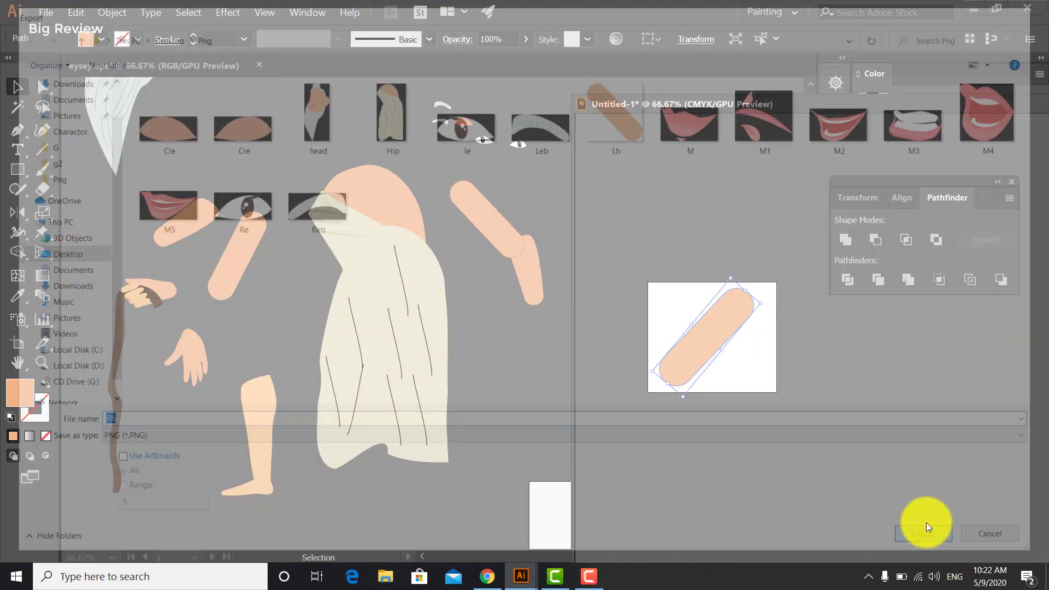
pyautogui.click(524, 526)
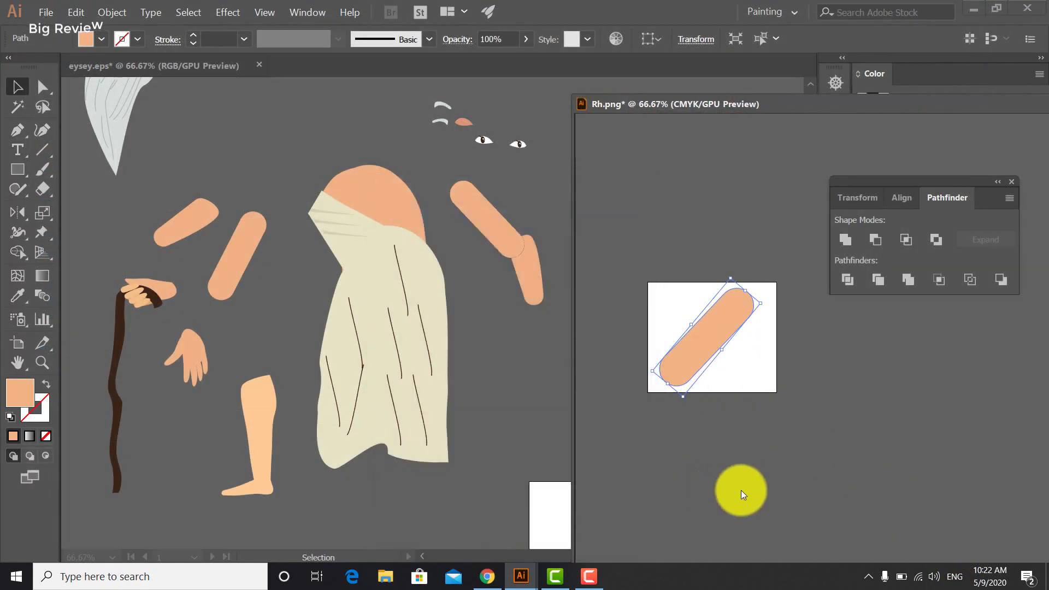
# - Replace the upper arm in Untitled-1 with a copy of the forearm attached below it, rotated to lie diagonally on the artboard
pyautogui.press('Delete')
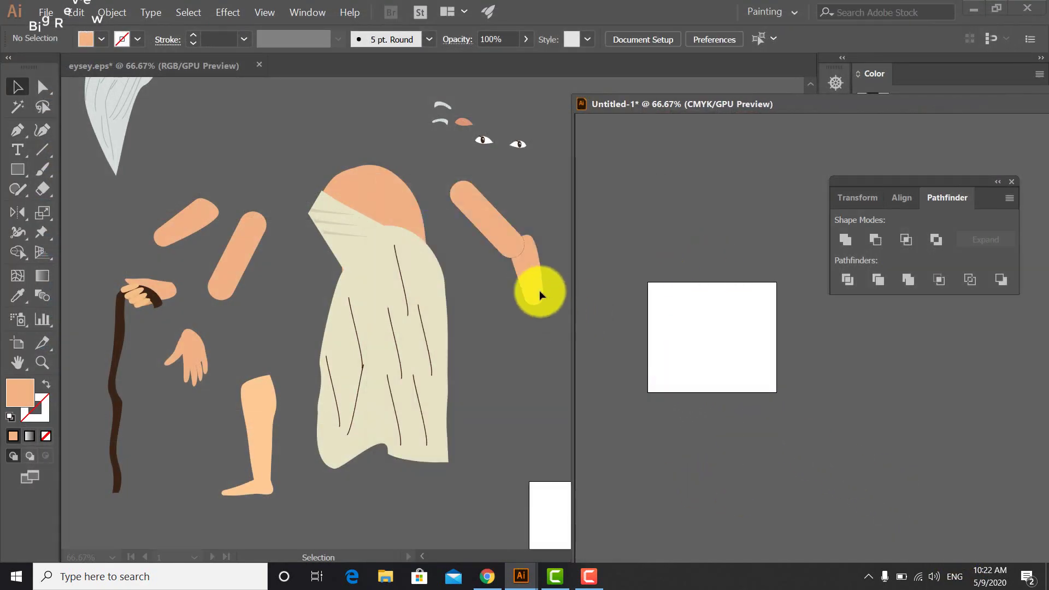
pyautogui.click(539, 283)
pyautogui.moveTo(535, 276); pyautogui.dragTo(747, 387)
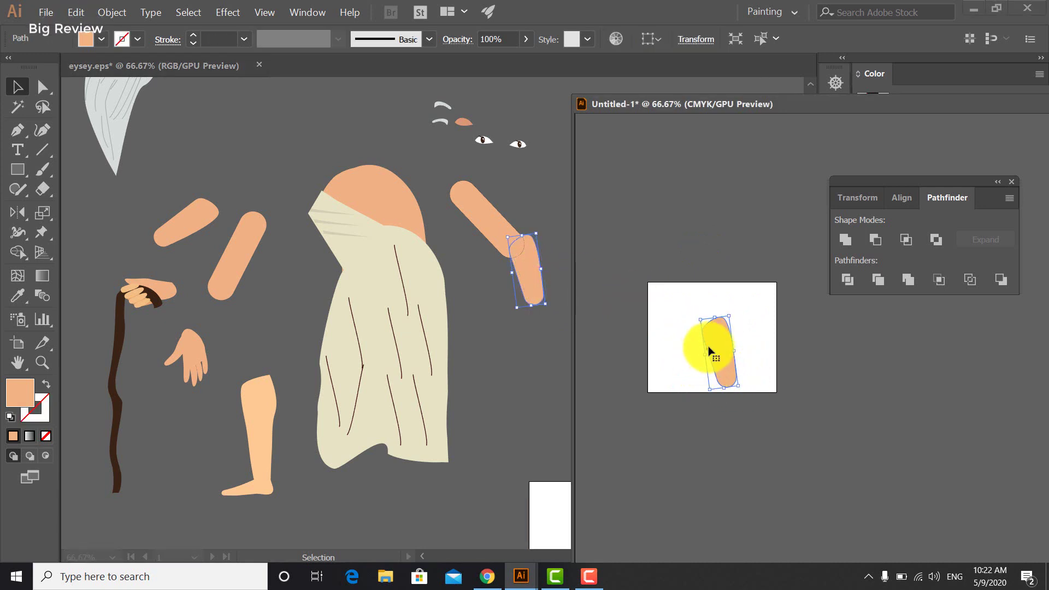
pyautogui.moveTo(729, 316)
pyautogui.mouseDown()
pyautogui.moveTo(737, 297)
pyautogui.moveTo(748, 343)
pyautogui.moveTo(738, 328)
pyautogui.mouseUp()
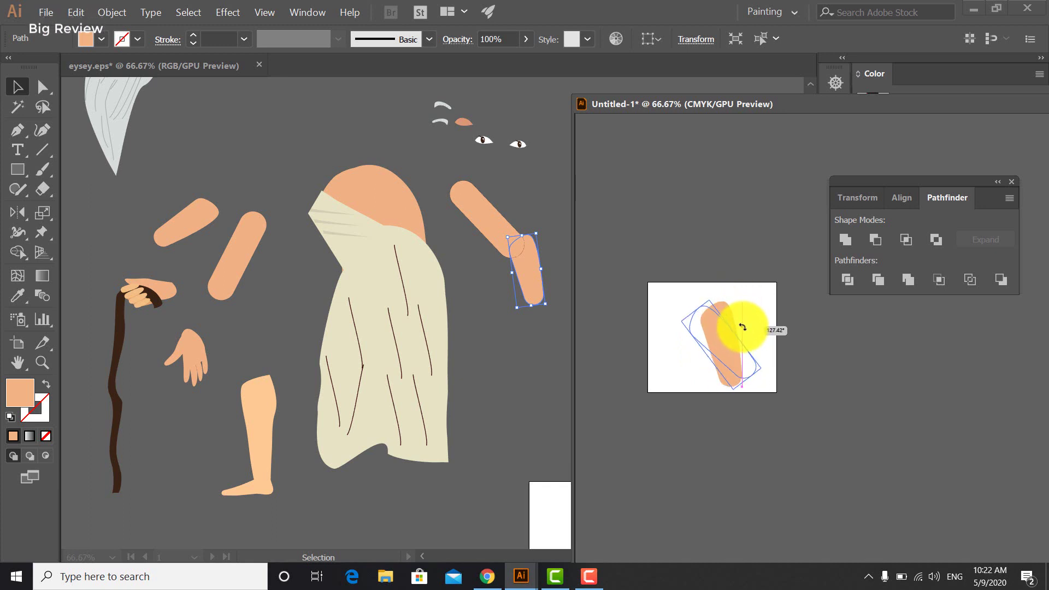
pyautogui.click(814, 399)
# - Reshape the forearm copy's wide end into a fuller, rounder curve by moving its outermost anchor point outward
pyautogui.scroll(1, 735, 356)
pyautogui.scroll(1, 737, 356)
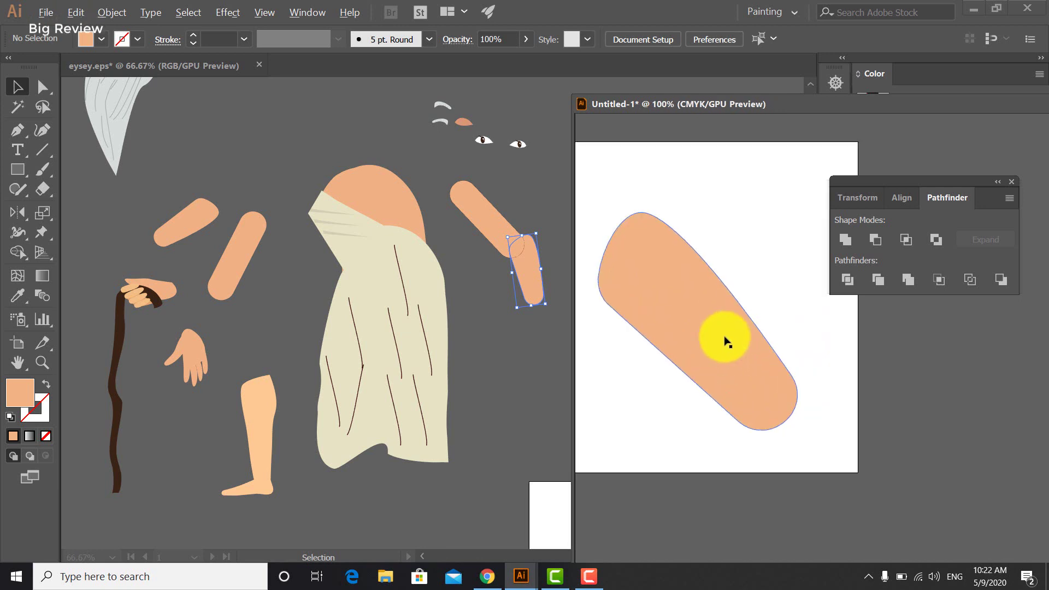
pyautogui.click(716, 332)
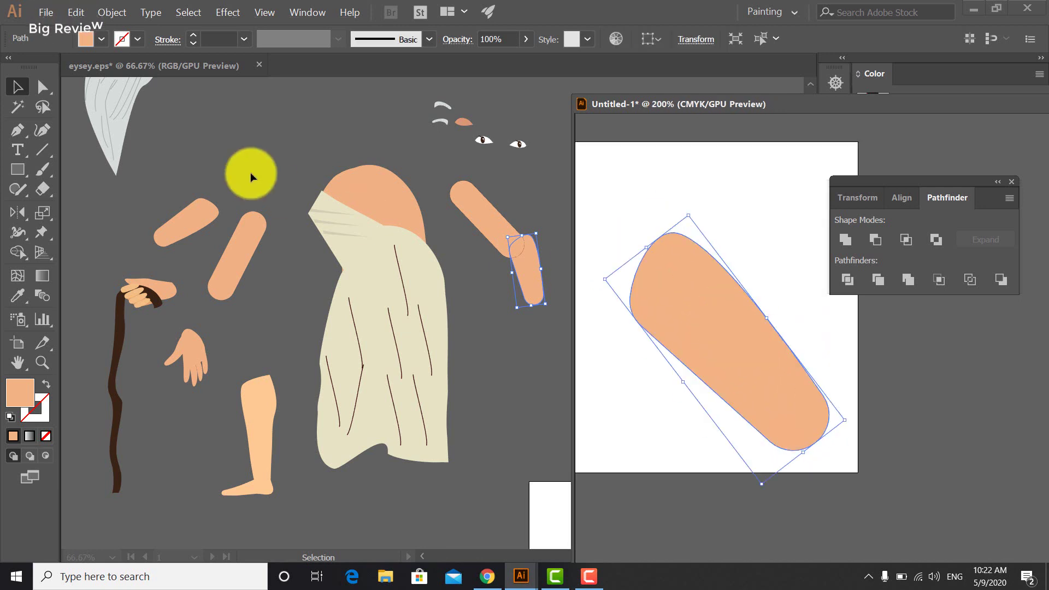
pyautogui.click(42, 86)
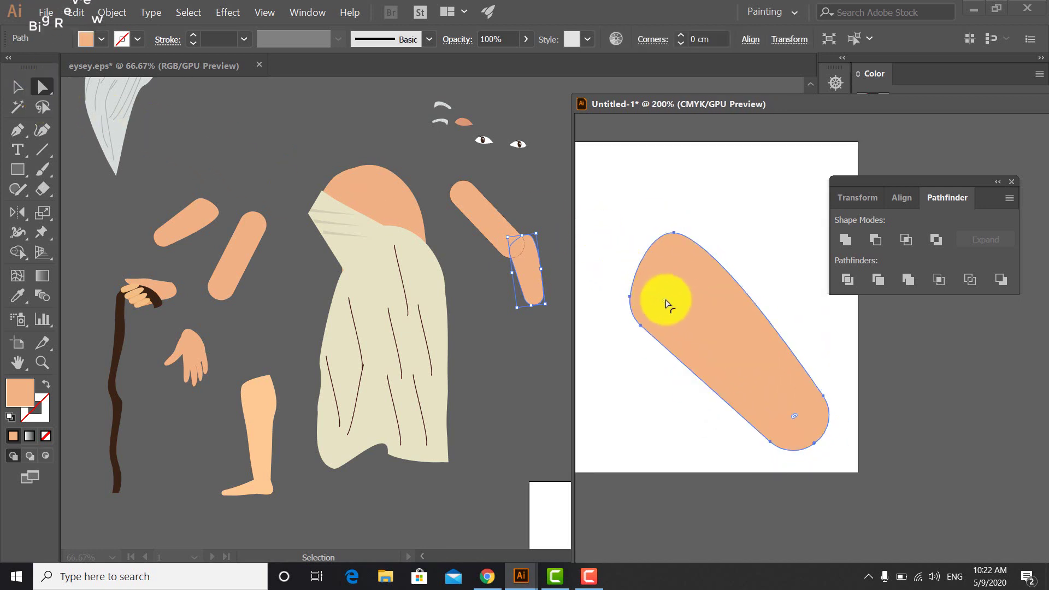
pyautogui.moveTo(663, 299); pyautogui.dragTo(682, 338)
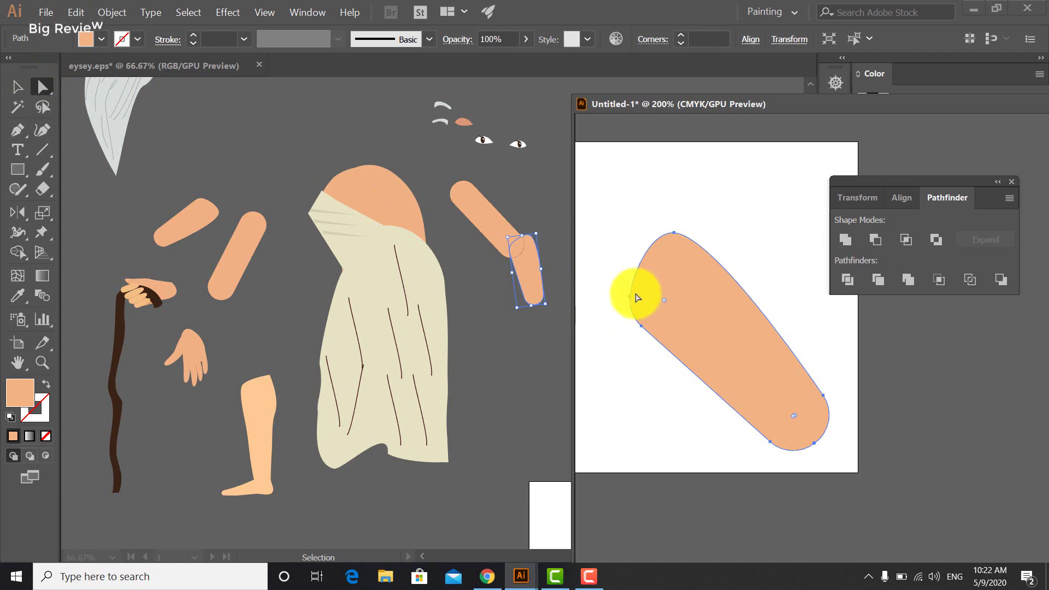
pyautogui.moveTo(631, 300); pyautogui.dragTo(618, 279)
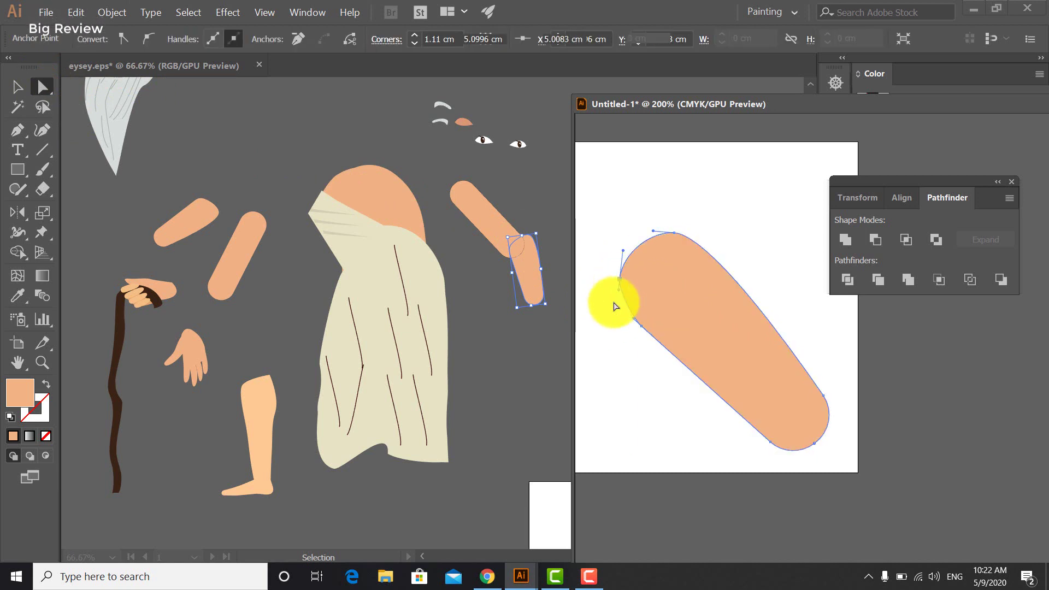
pyautogui.click(15, 88)
pyautogui.click(730, 216)
# - Enlarge the reshaped forearm and reposition it to fit inside the Untitled-1 artboard
pyautogui.scroll(-2, 716, 268)
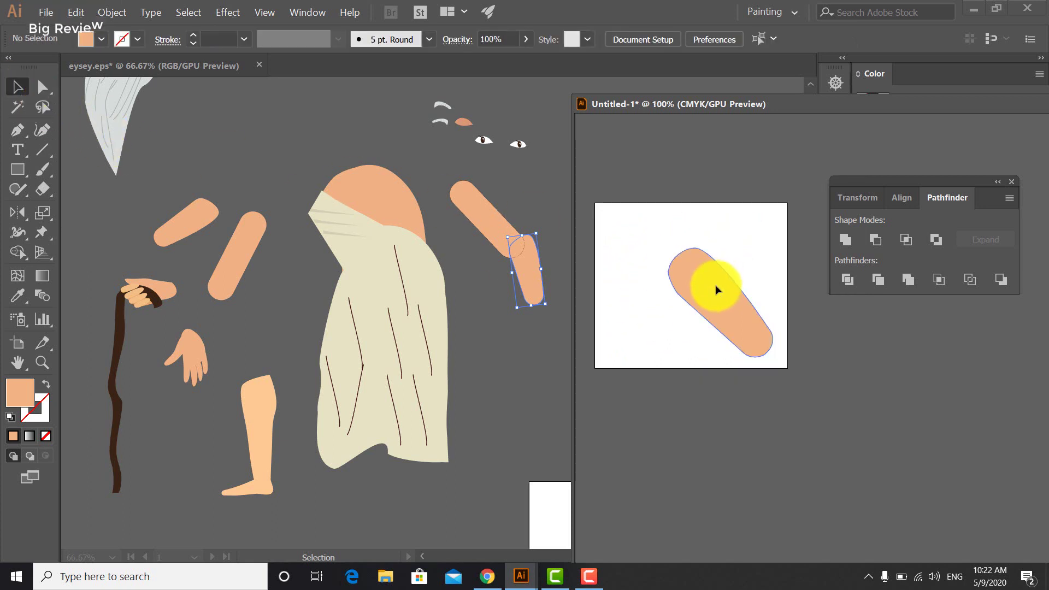
pyautogui.click(717, 289)
pyautogui.moveTo(660, 273); pyautogui.dragTo(628, 304)
pyautogui.moveTo(731, 300); pyautogui.dragTo(671, 387)
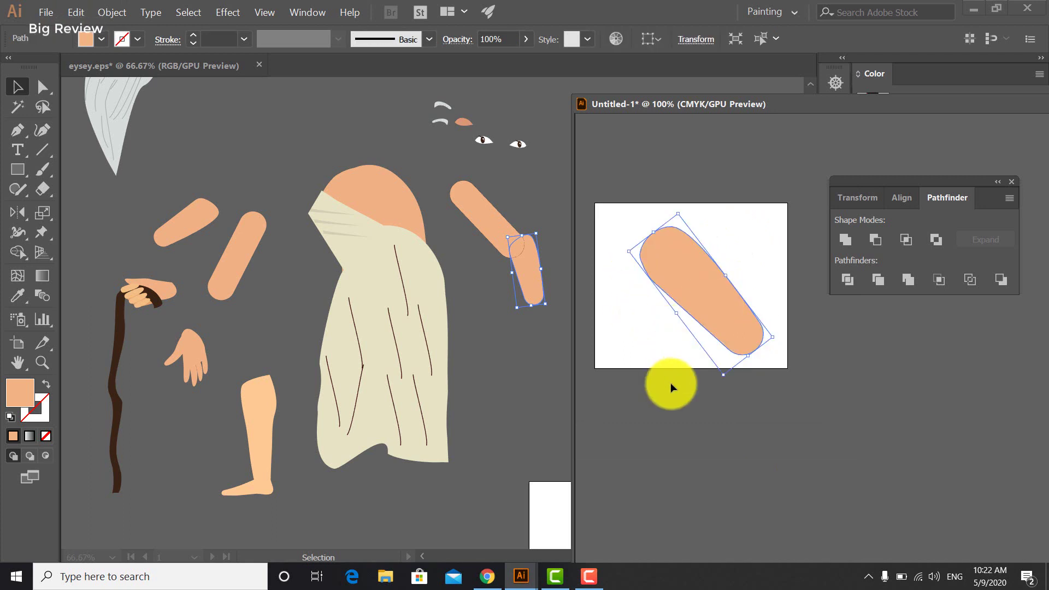
pyautogui.click(670, 387)
# - Export the forearm as the PNG file Lh1 into the Png folder with a transparent background at High (300 ppi)
pyautogui.click(43, 14)
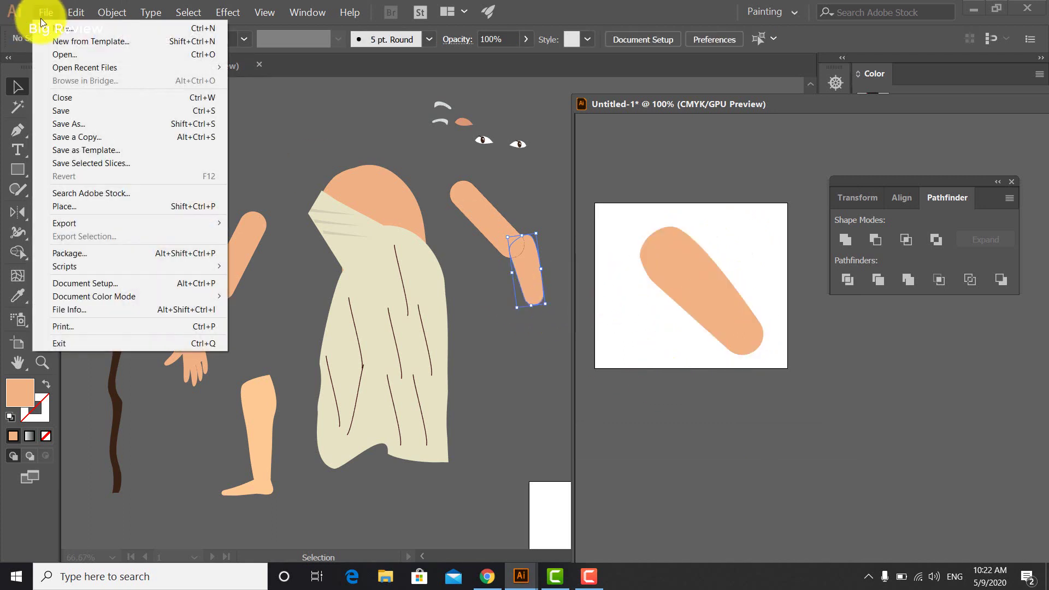
pyautogui.moveTo(116, 224)
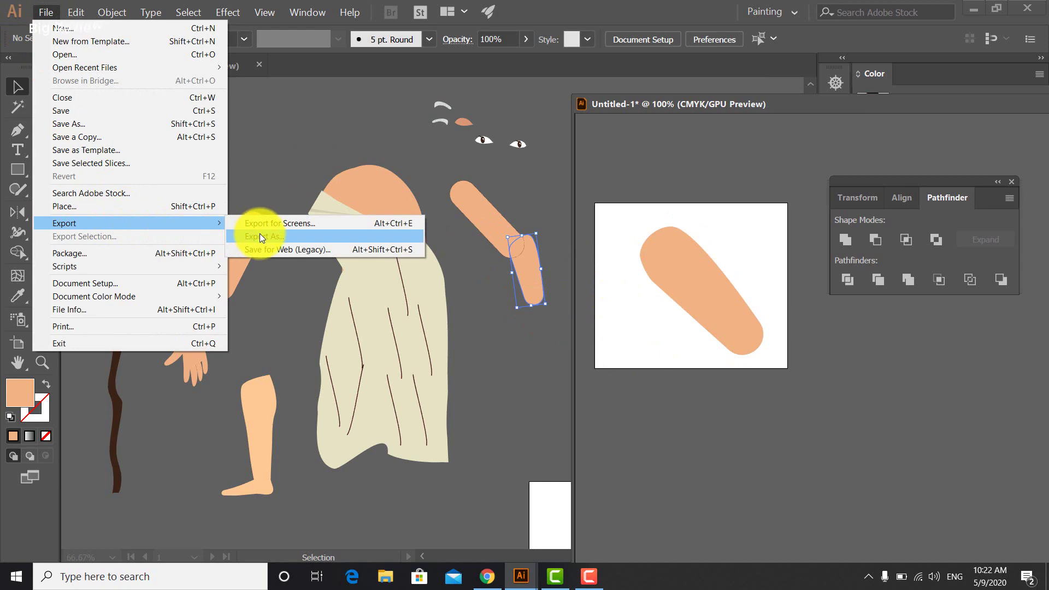
pyautogui.click(260, 235)
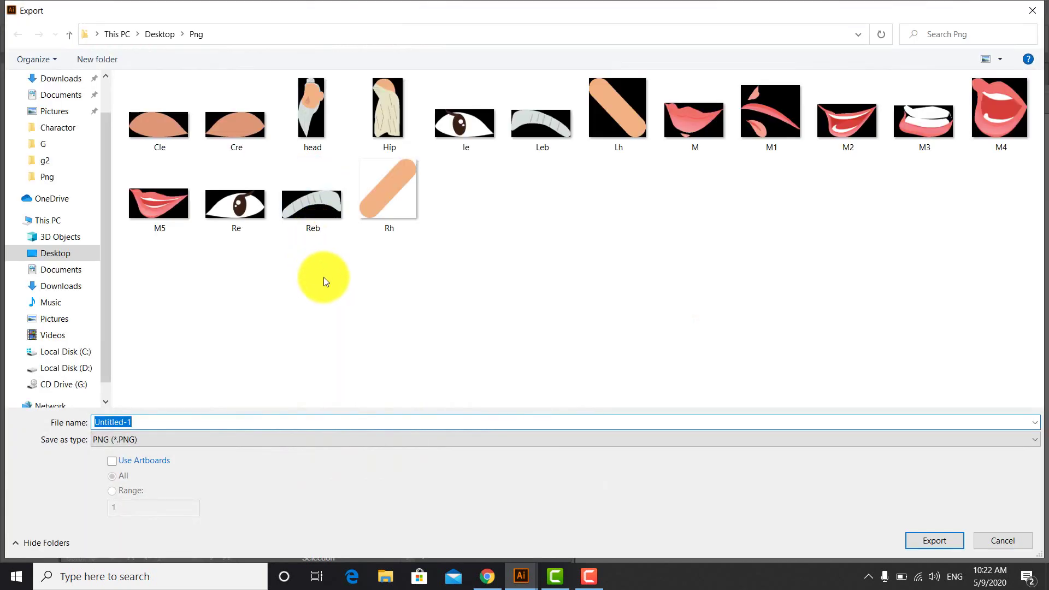
pyautogui.write('Lh1')
pyautogui.click(934, 541)
pyautogui.click(526, 524)
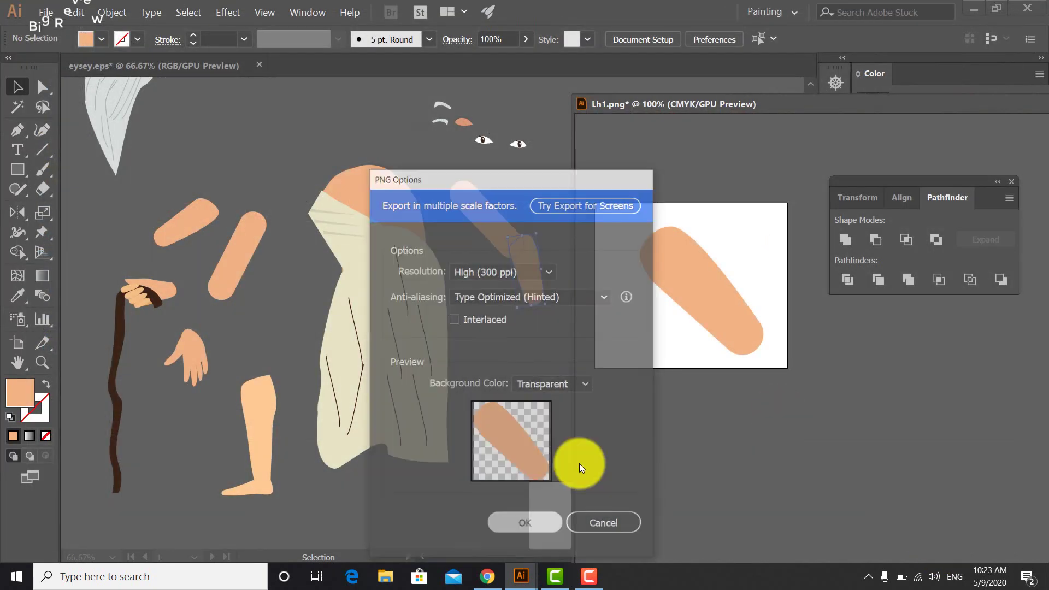
# - Mirror the forearm in Untitled-1 left to right about its own centre so that it leans the opposite way
pyautogui.click(702, 281)
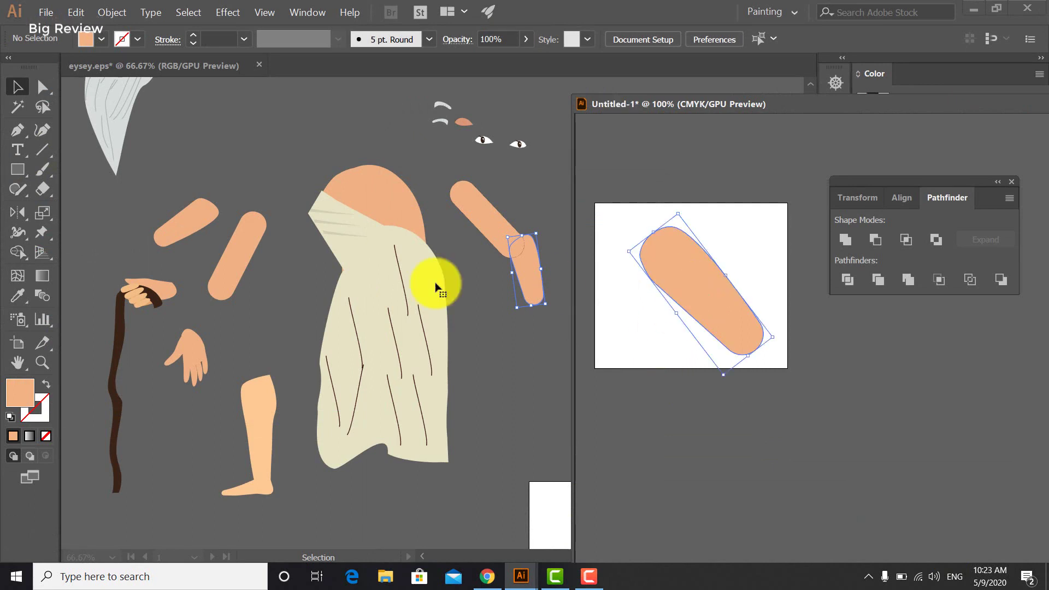
pyautogui.click(17, 213)
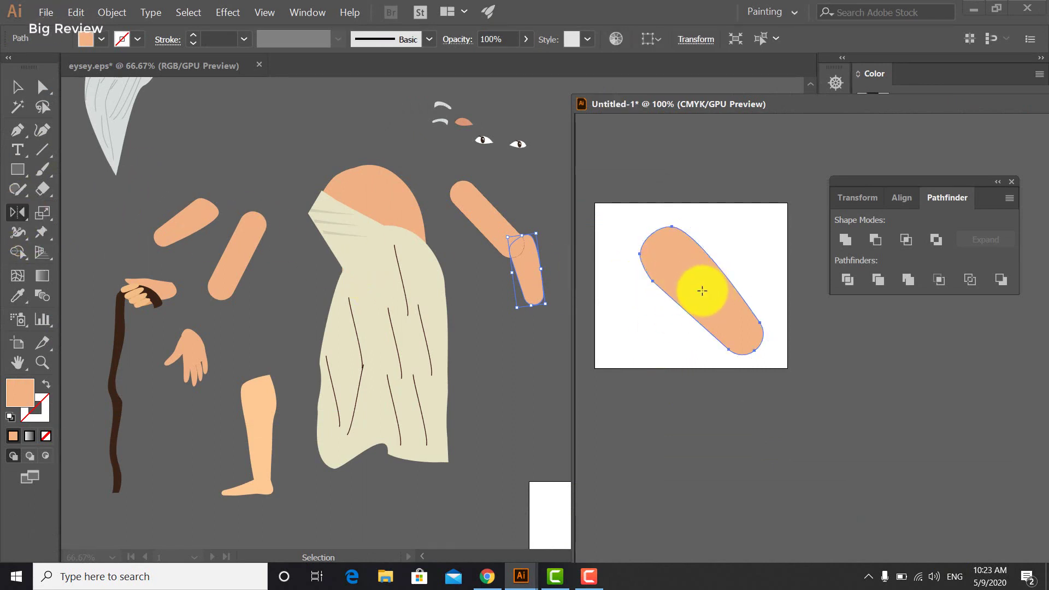
pyautogui.keyDown('alt'); pyautogui.click(701, 290); pyautogui.keyUp('alt')
pyautogui.click(852, 406)
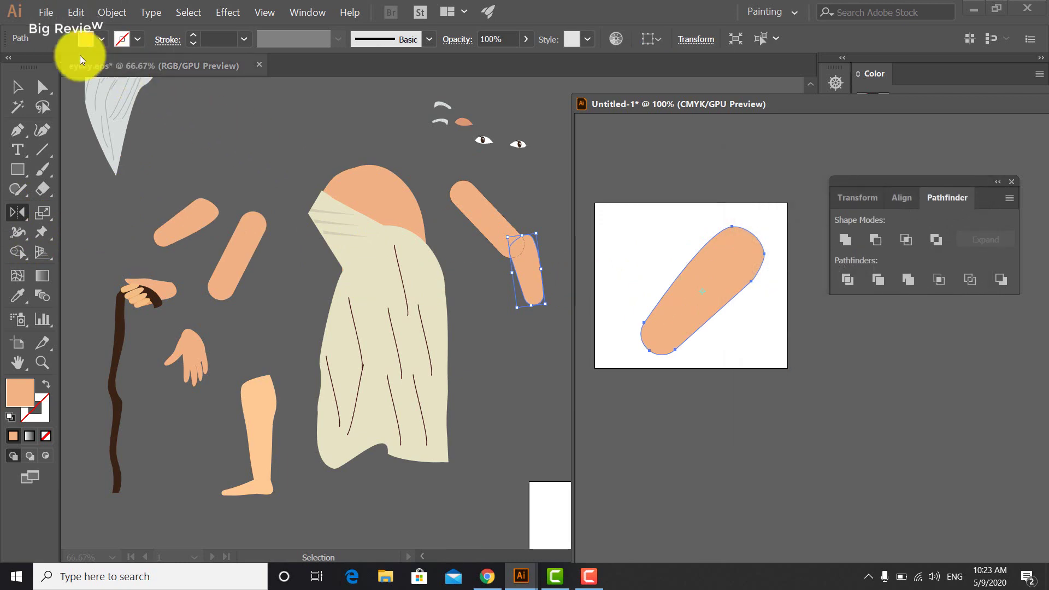
pyautogui.click(16, 89)
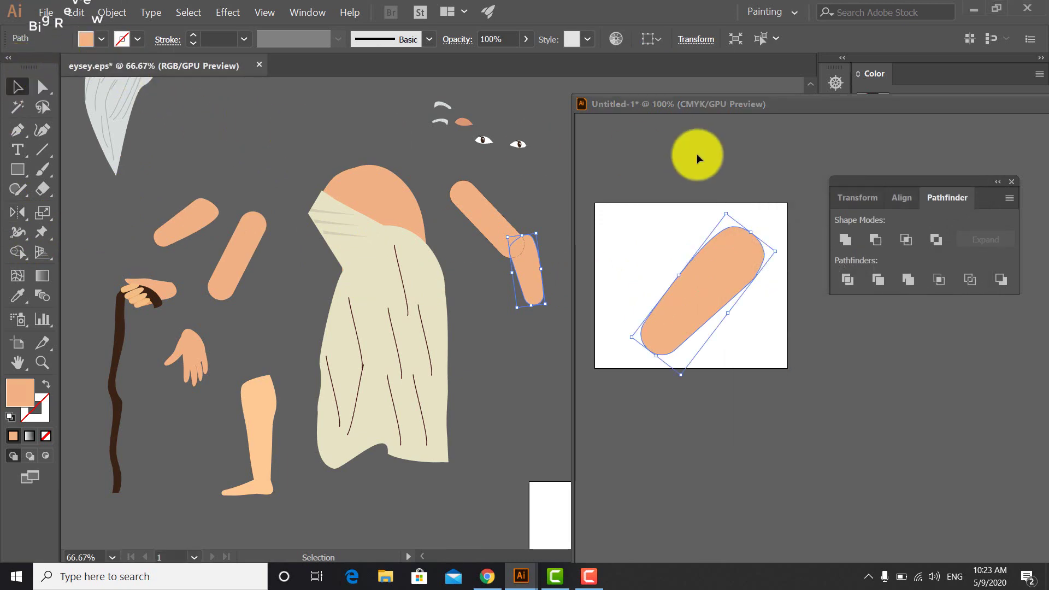
pyautogui.click(775, 403)
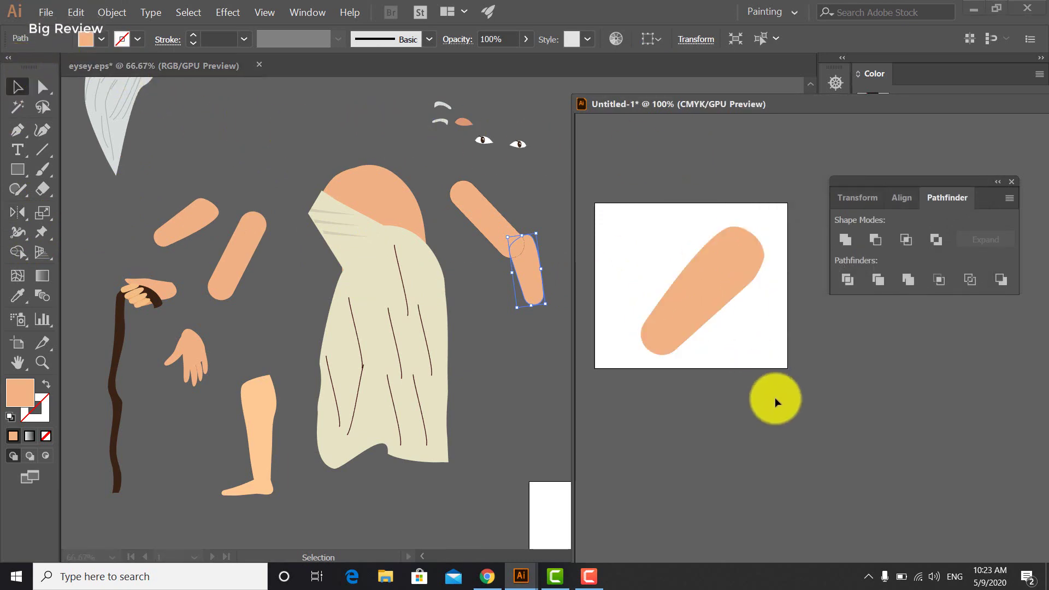
# - Export the mirrored forearm as the PNG file Rh1 into the Png folder
pyautogui.click(45, 13)
pyautogui.moveTo(120, 223)
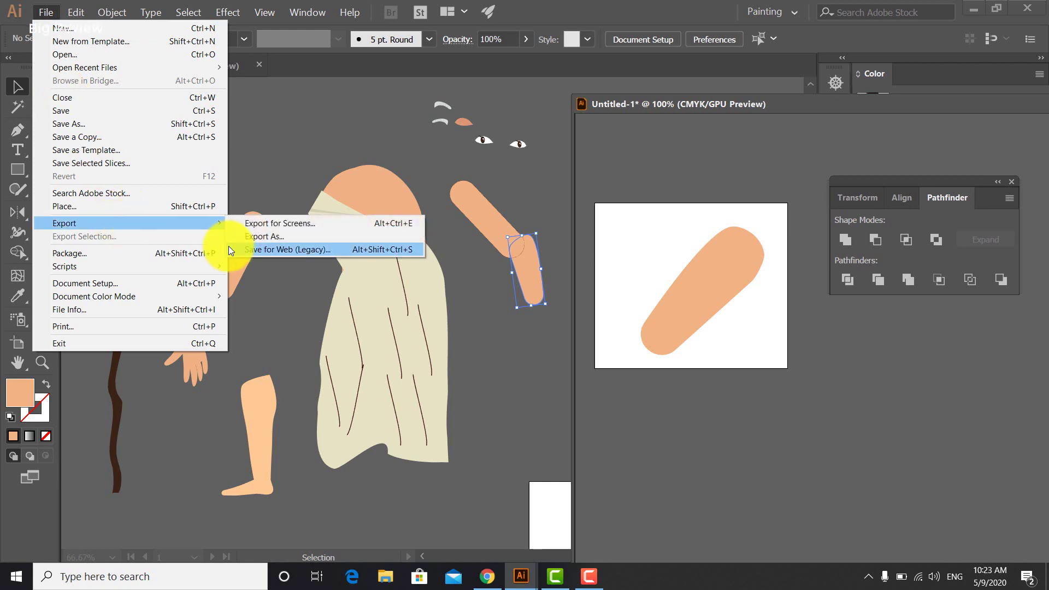
pyautogui.click(260, 236)
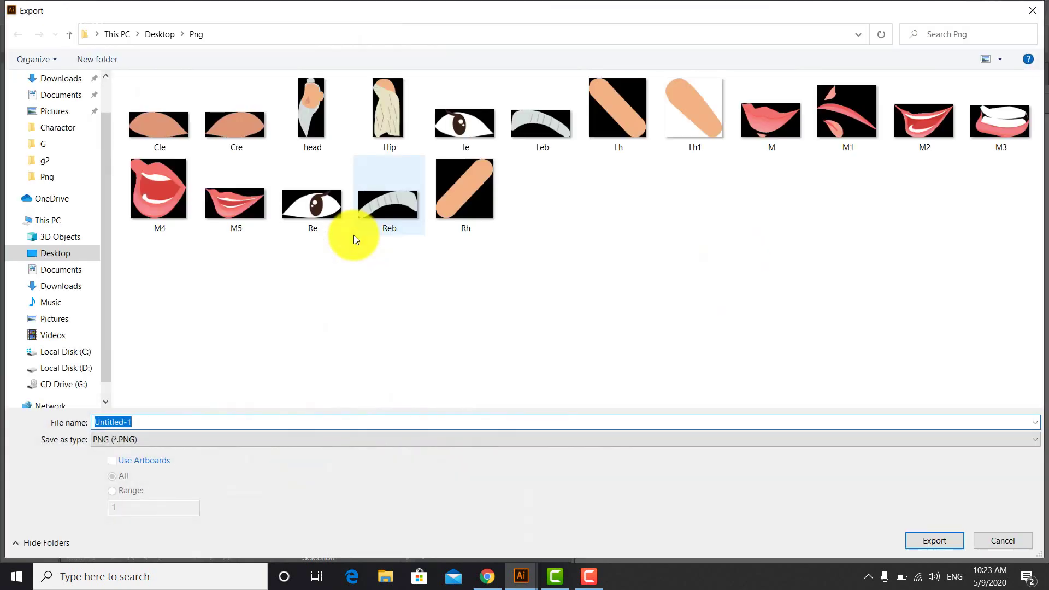
pyautogui.write('L')
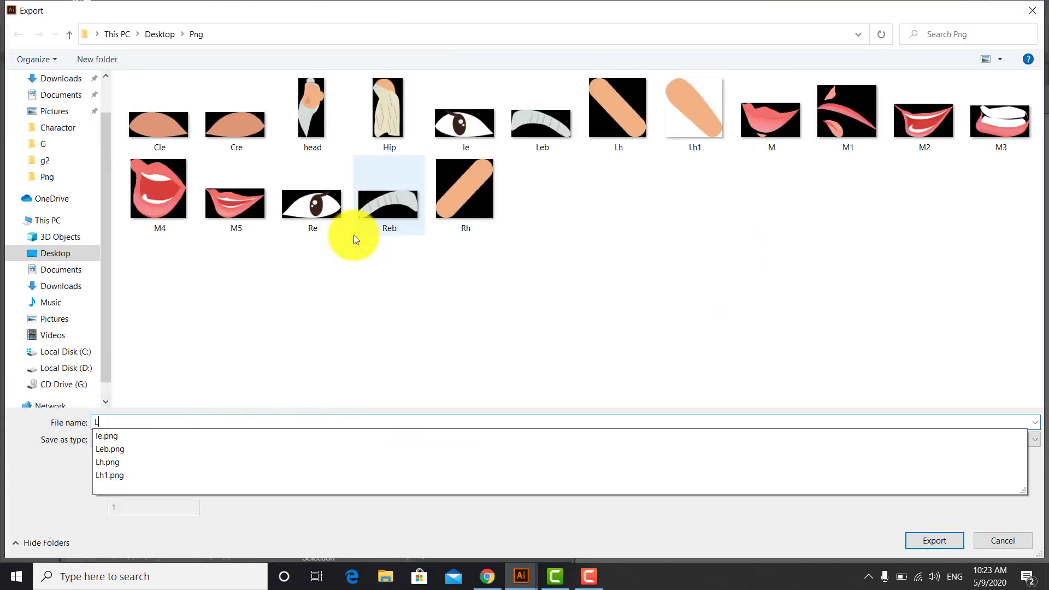
pyautogui.write('h2')
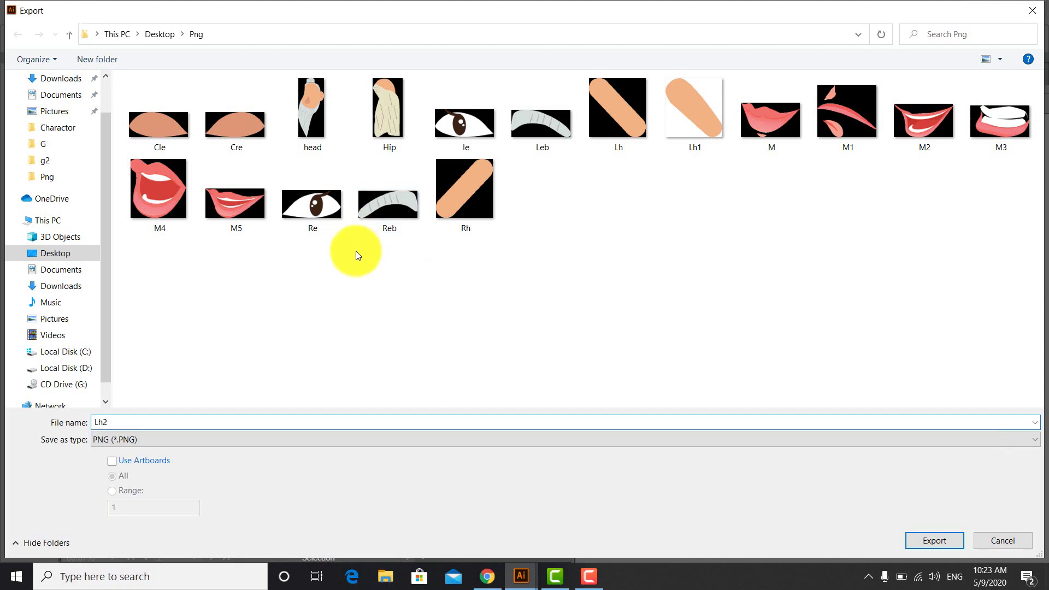
pyautogui.press('BackSpace')
pyautogui.press('BackSpace')
pyautogui.press('BackSpace')
pyautogui.write('Rh1')
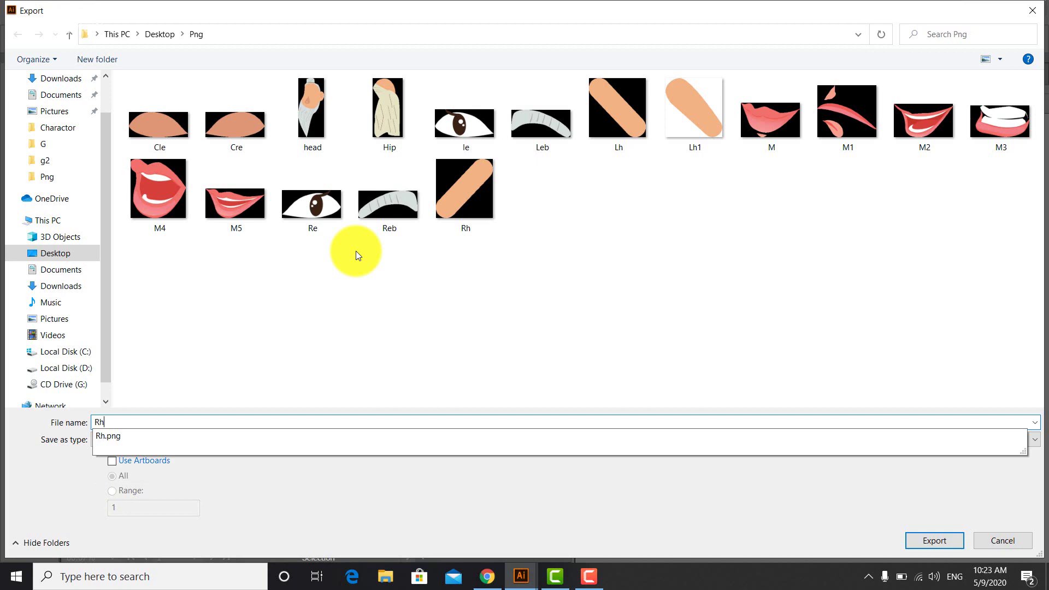
pyautogui.click(934, 540)
pyautogui.click(521, 524)
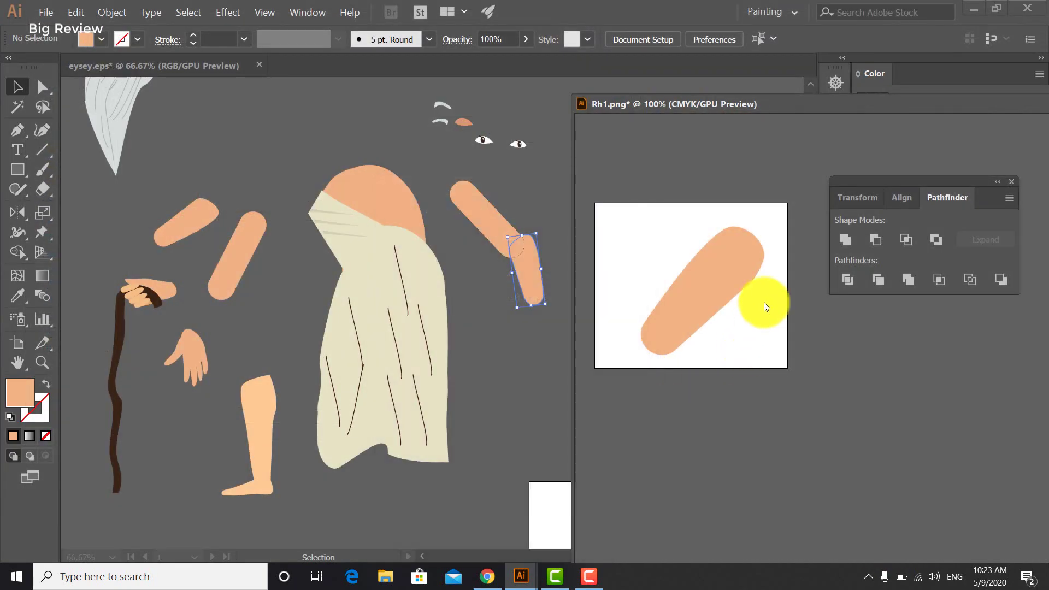
# - Replace the forearm in Untitled-1 with a copy of the open hand, rotated so its fingers point diagonally down
pyautogui.hotkey('ctrl', 'a')
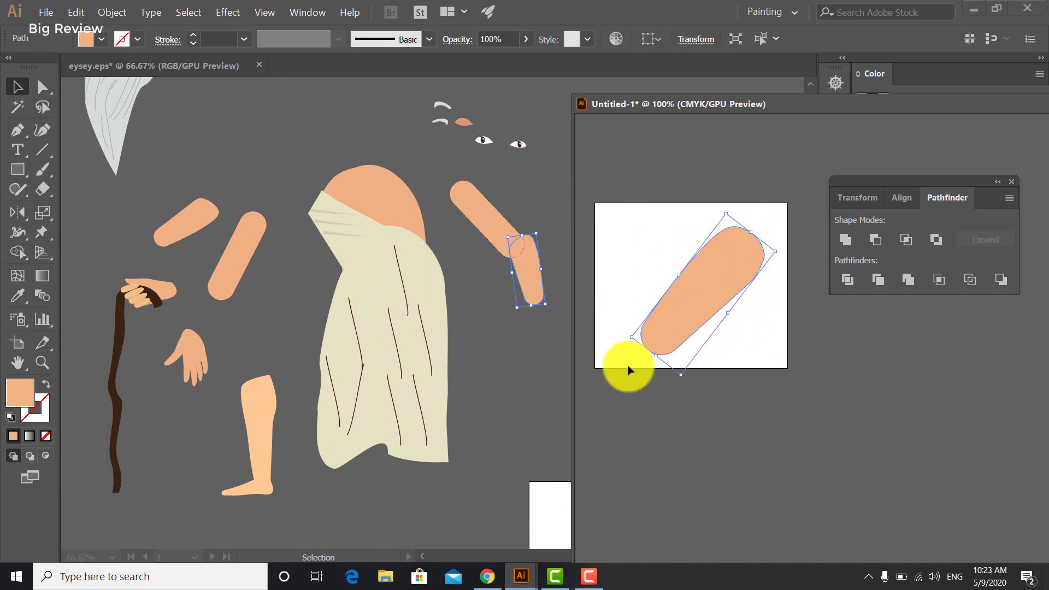
pyautogui.hotkey('ctrl', 'x')
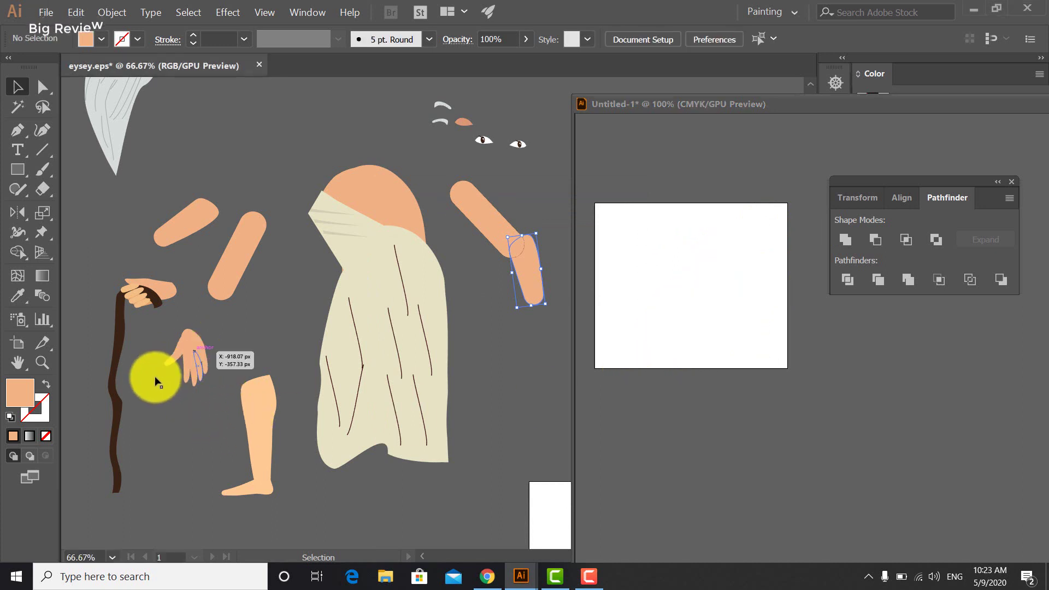
pyautogui.click(156, 380)
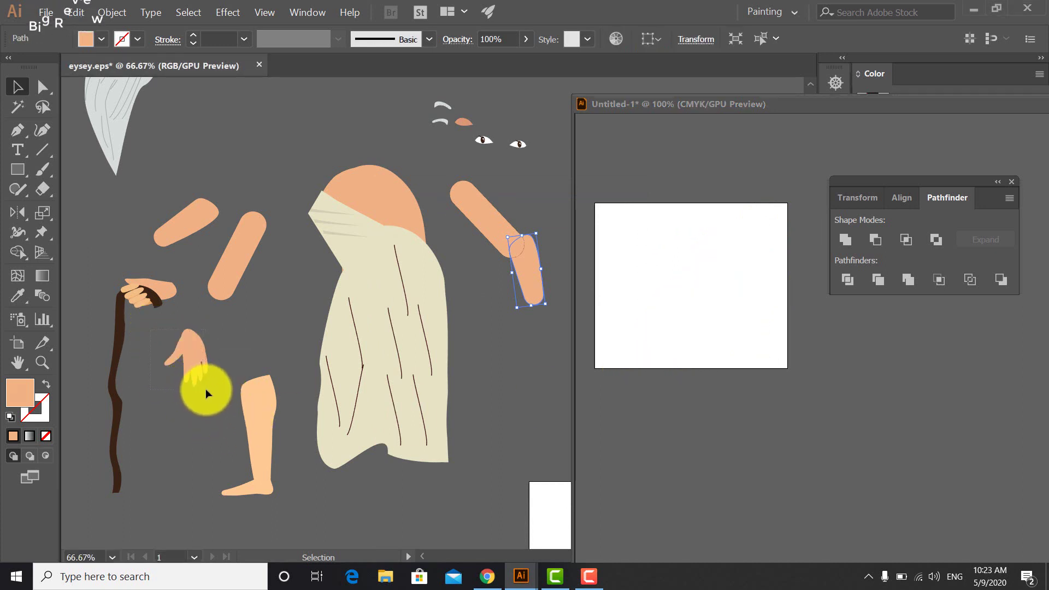
pyautogui.moveTo(194, 367); pyautogui.dragTo(687, 321)
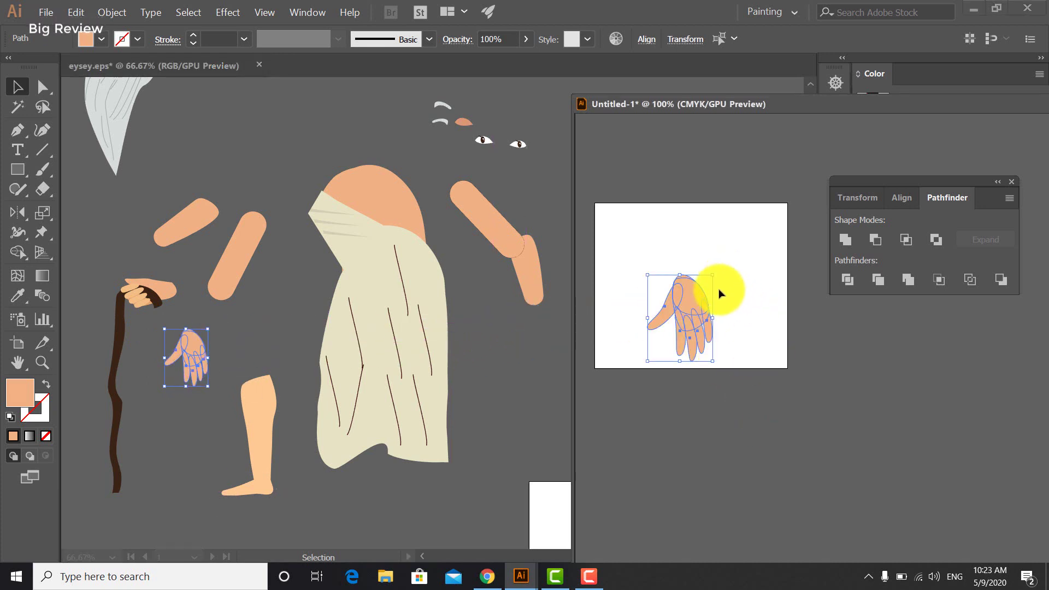
pyautogui.moveTo(716, 311)
pyautogui.mouseDown()
pyautogui.moveTo(717, 285)
pyautogui.moveTo(719, 293)
pyautogui.mouseUp()
pyautogui.click(772, 421)
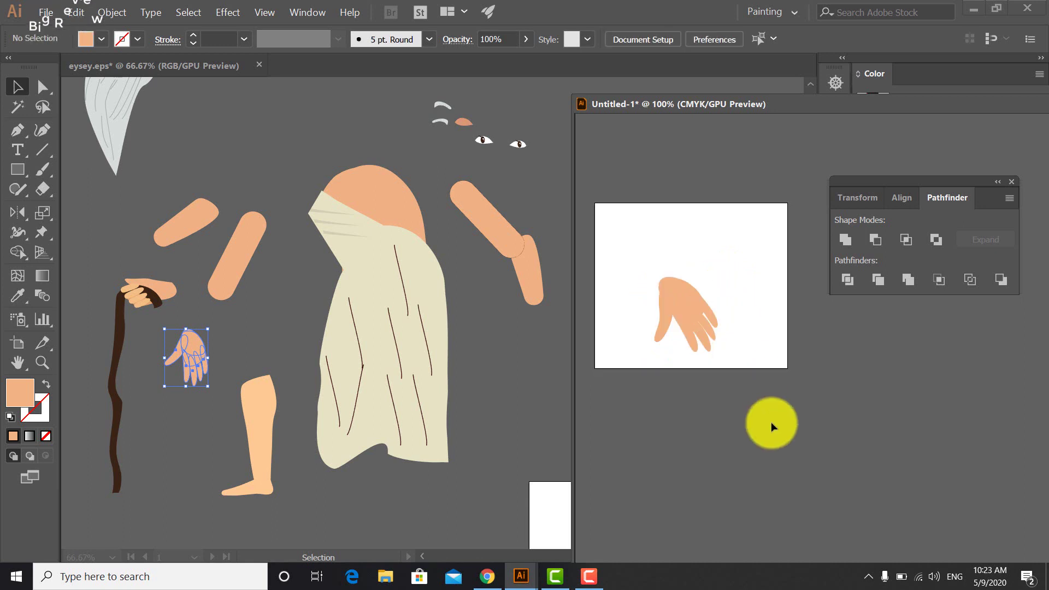
# - Export the open hand as the PNG file arm into the Png folder with a transparent background at High (300 ppi)
pyautogui.click(46, 12)
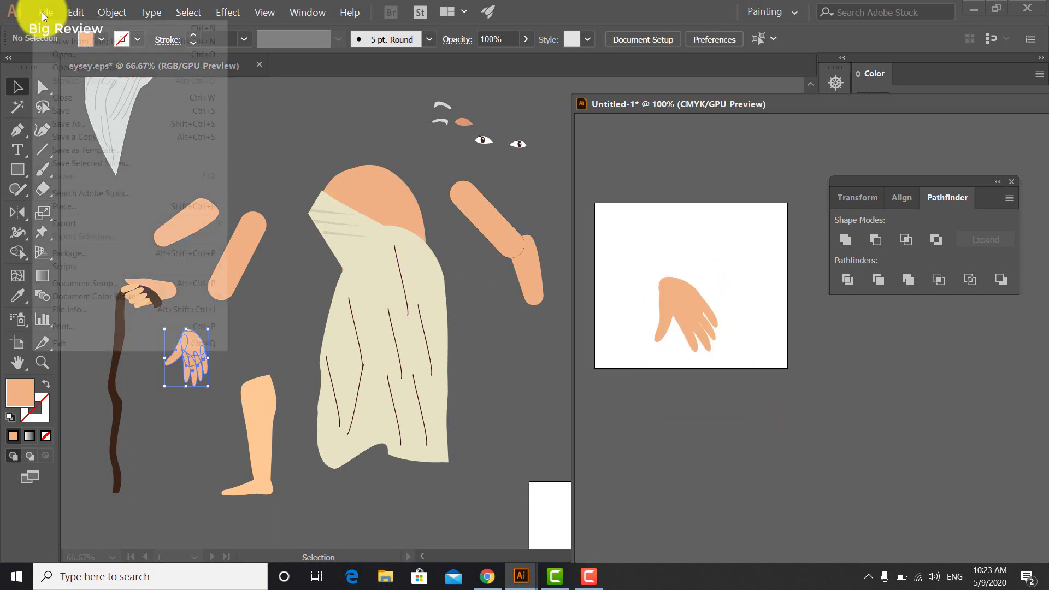
pyautogui.moveTo(223, 232)
pyautogui.click(284, 235)
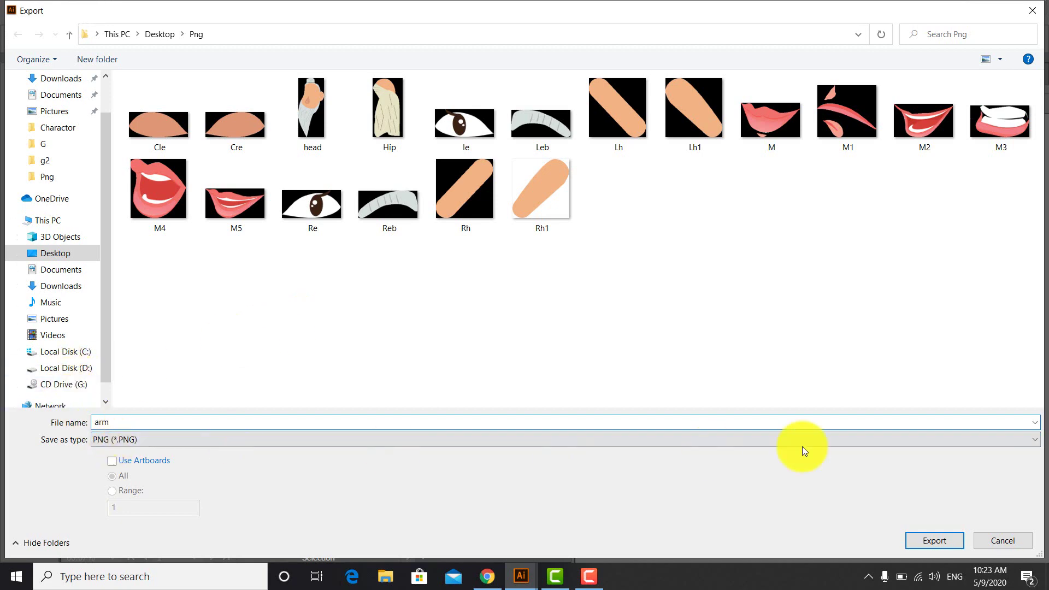
pyautogui.click(934, 540)
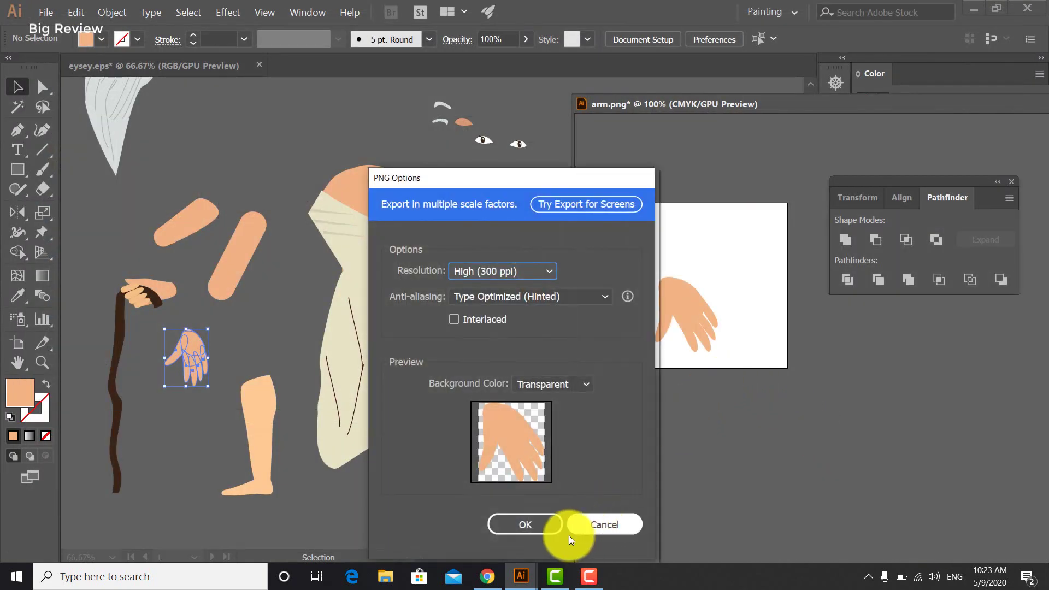
pyautogui.click(543, 526)
# - Replace the open hand in Untitled-1 with a copy of the hand gripping the walking stick, including the whole stick
pyautogui.click(667, 293)
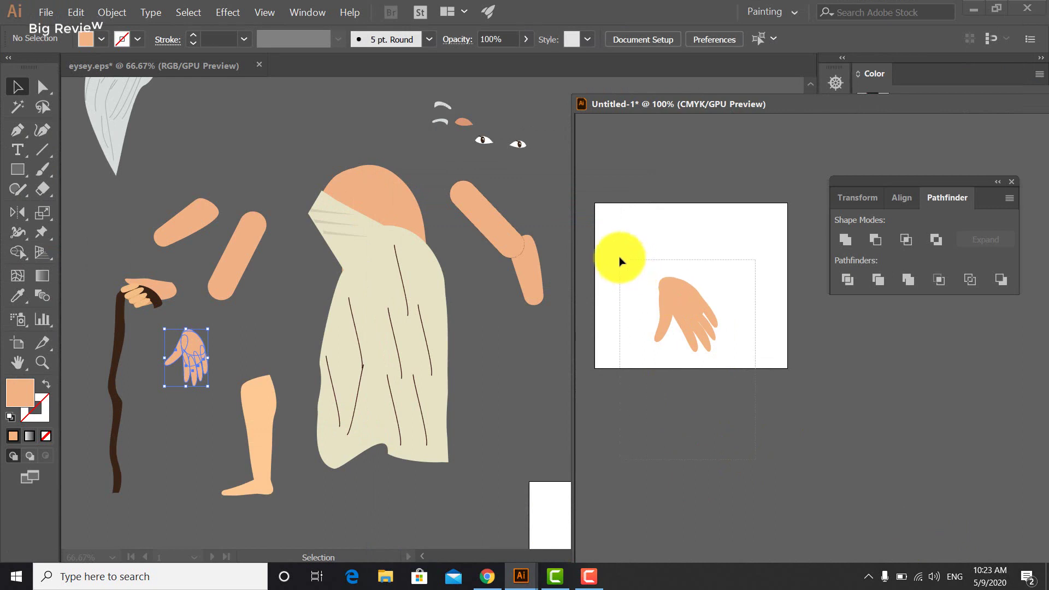
pyautogui.press('Delete')
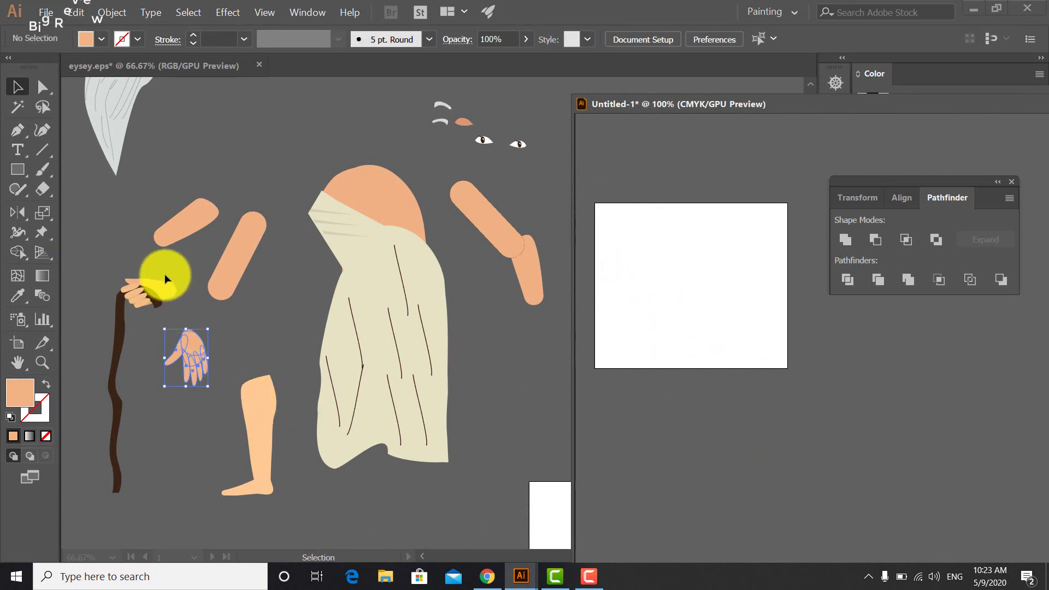
pyautogui.click(122, 297)
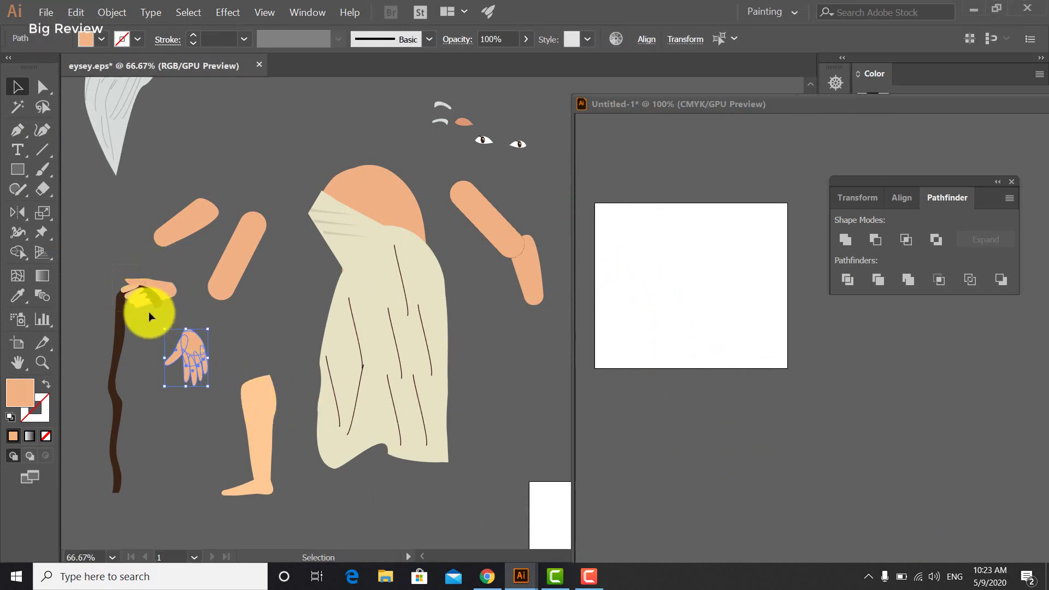
pyautogui.click(147, 297)
pyautogui.moveTo(146, 297); pyautogui.dragTo(679, 245)
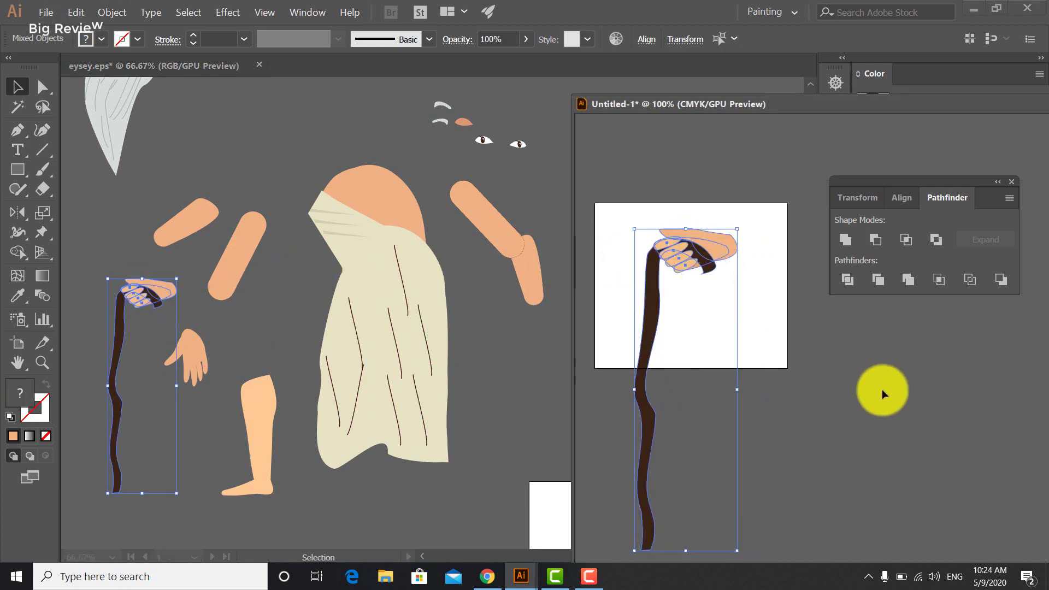
pyautogui.click(872, 388)
# - Export the hand with the walking stick as the PNG file can into the Png folder
pyautogui.click(46, 12)
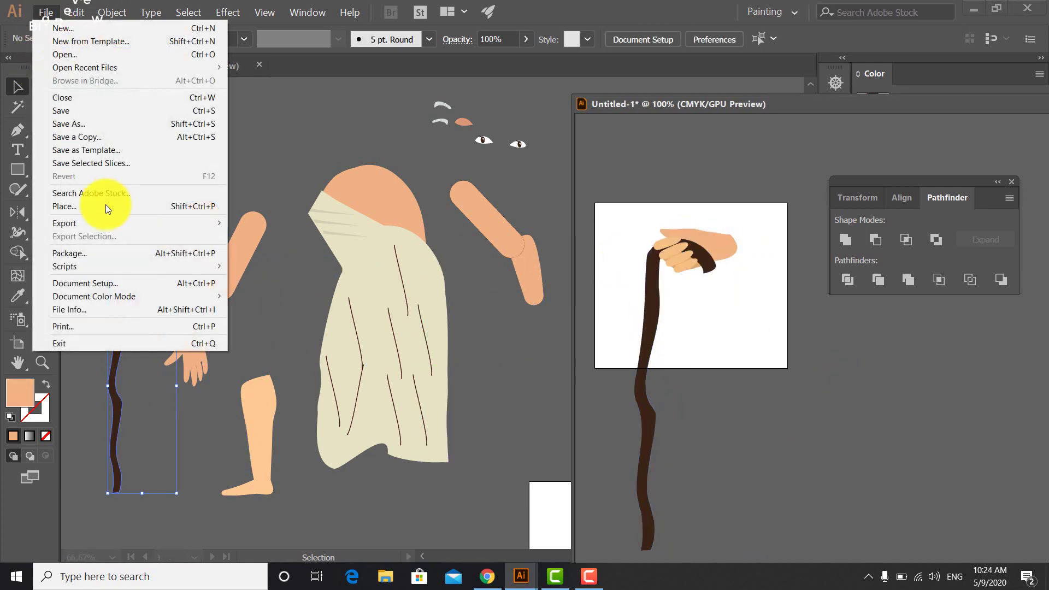
pyautogui.moveTo(107, 222)
pyautogui.click(251, 236)
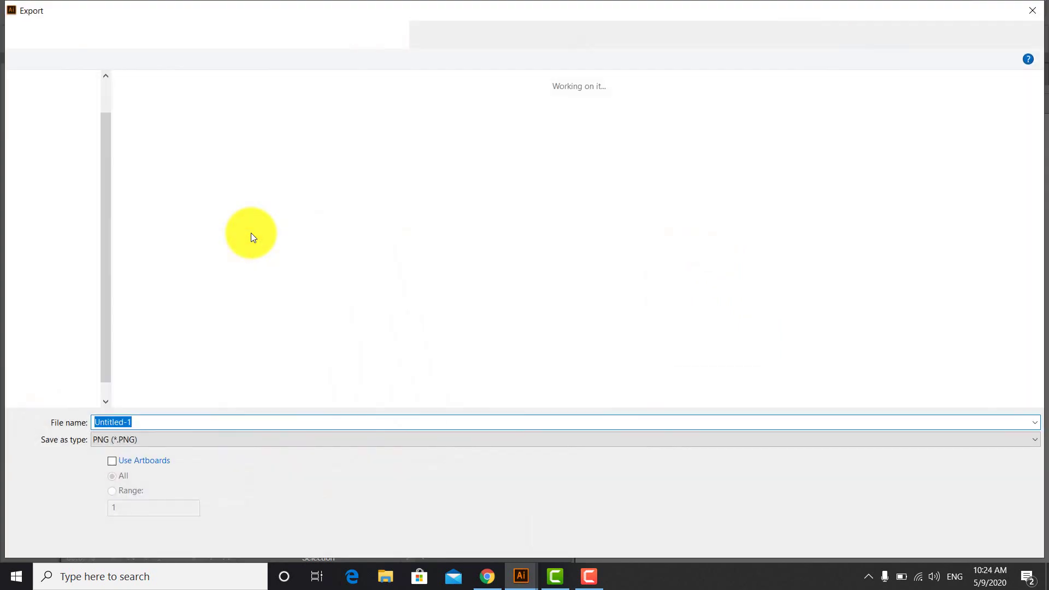
pyautogui.write('ca')
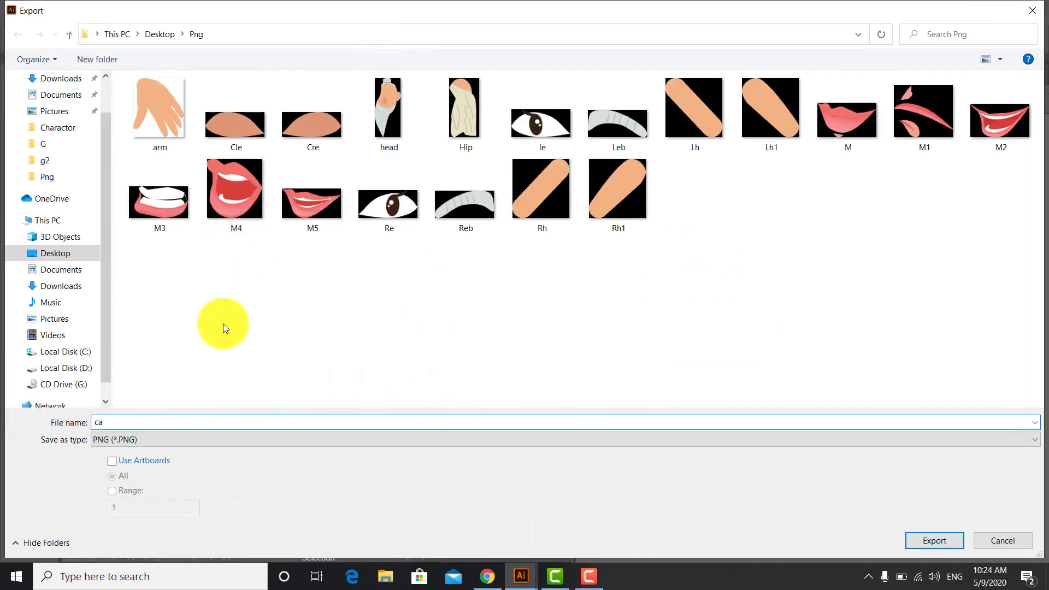
pyautogui.write('n')
pyautogui.click(934, 540)
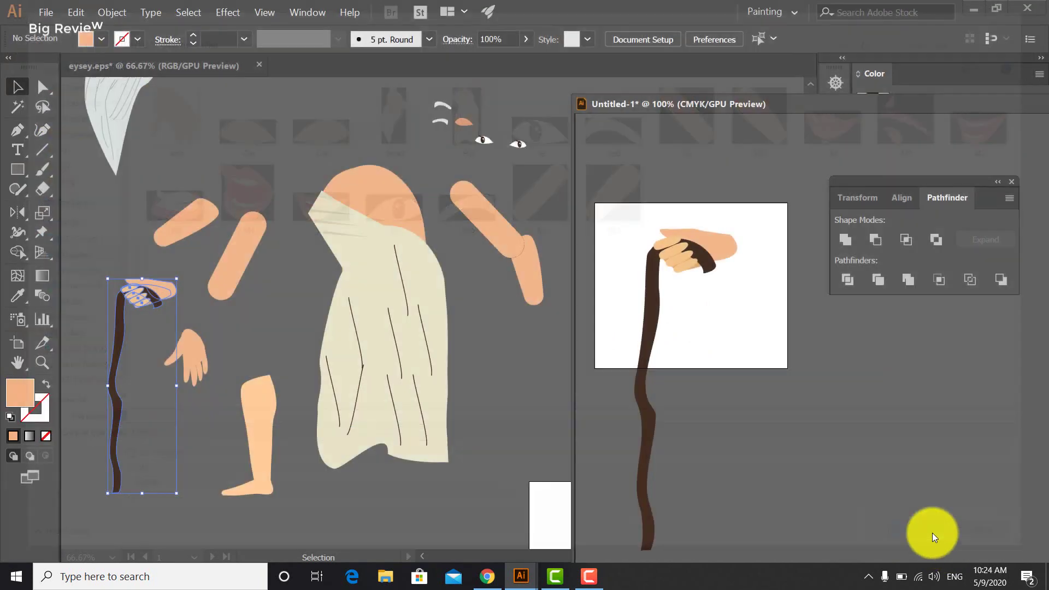
pyautogui.click(535, 520)
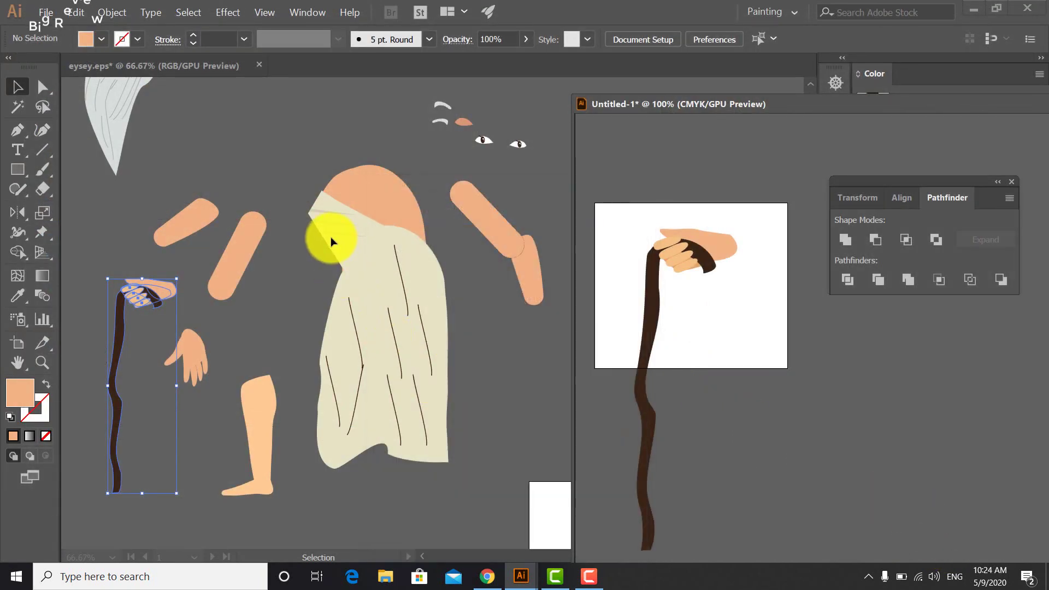
pyautogui.click(299, 273)
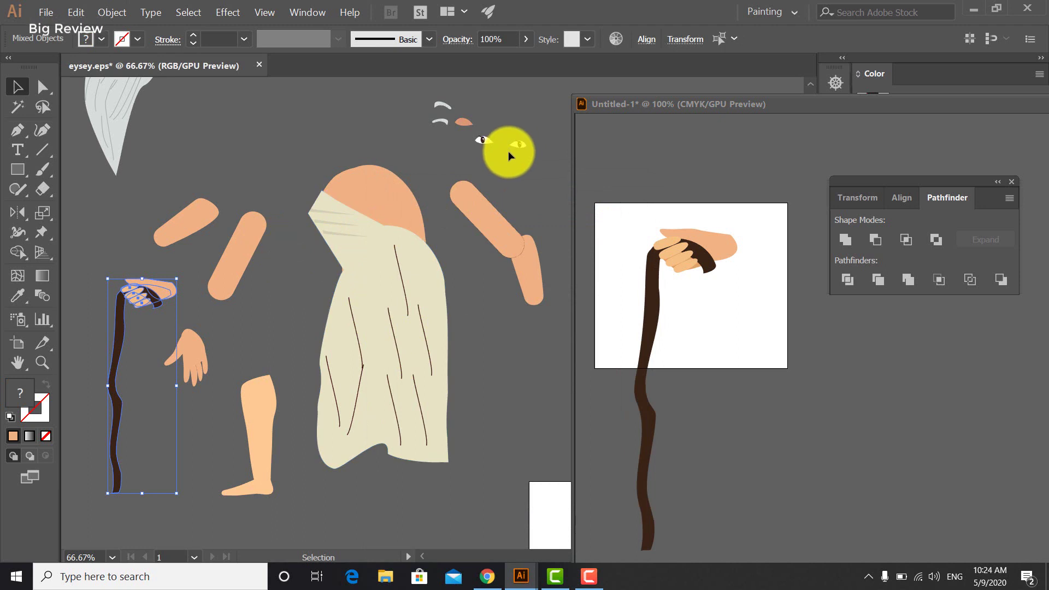
pyautogui.scroll(1, 239, 221)
pyautogui.scroll(5, 239, 221)
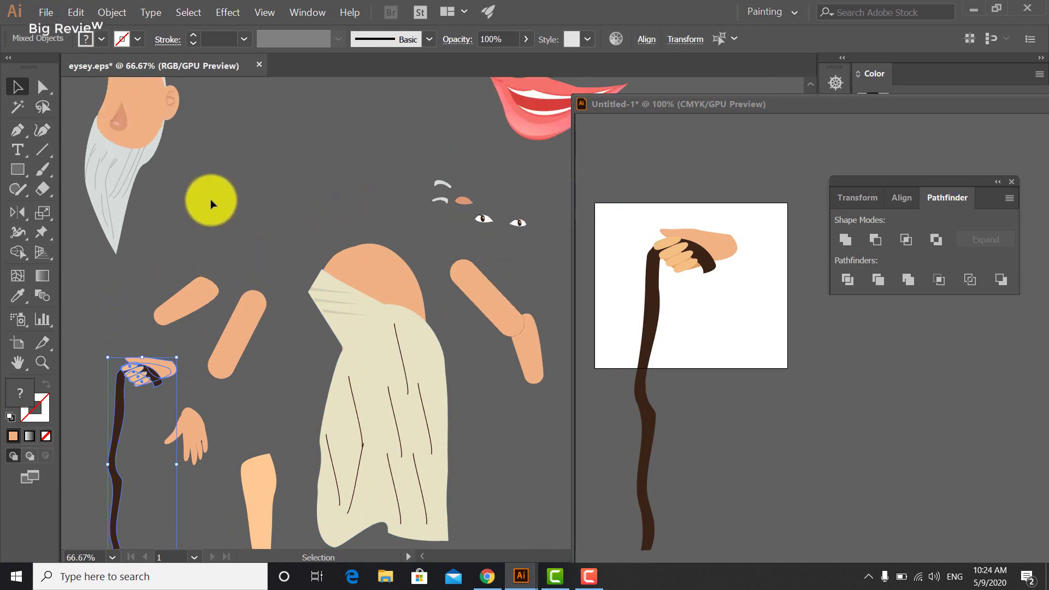
pyautogui.click(211, 204)
# - Minimize Illustrator and switch to Cartoon Animator 4, decline its sign-up offer and close the Scene Manager
pyautogui.click(975, 11)
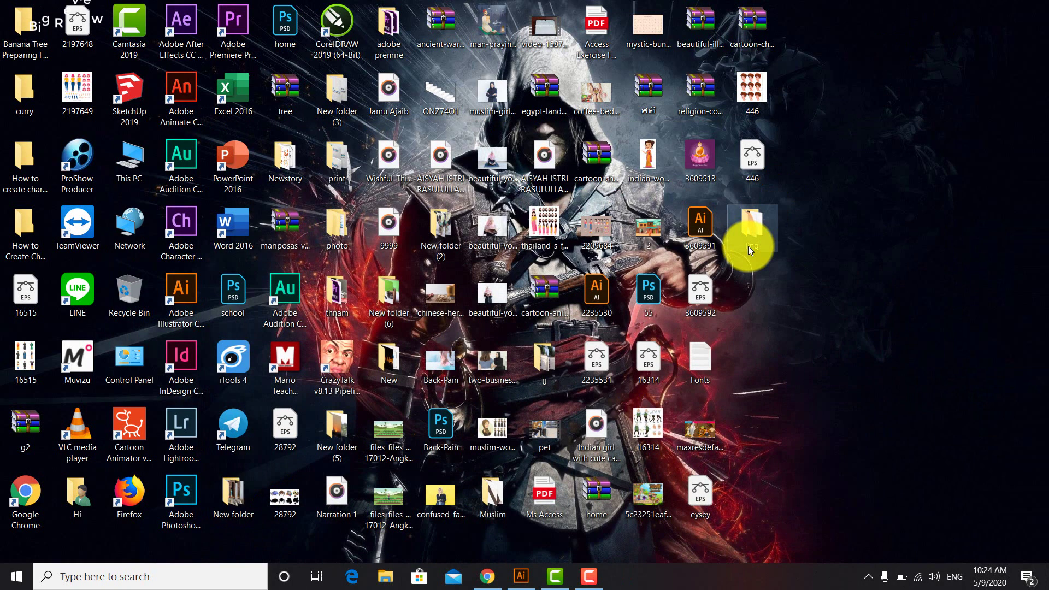
pyautogui.rightClick(867, 208)
pyautogui.click(909, 254)
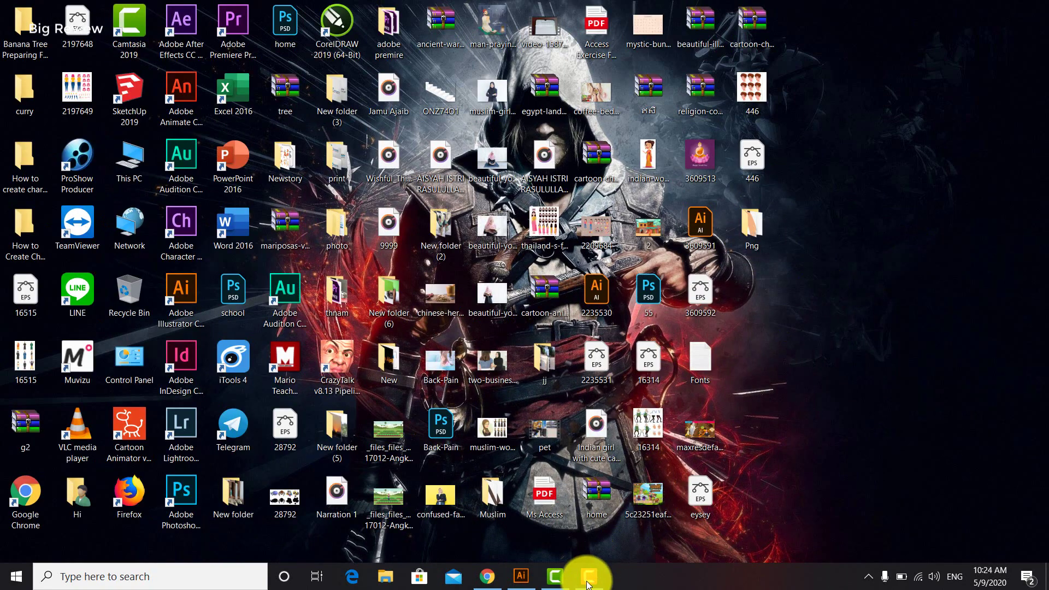
pyautogui.click(588, 575)
pyautogui.click(1000, 523)
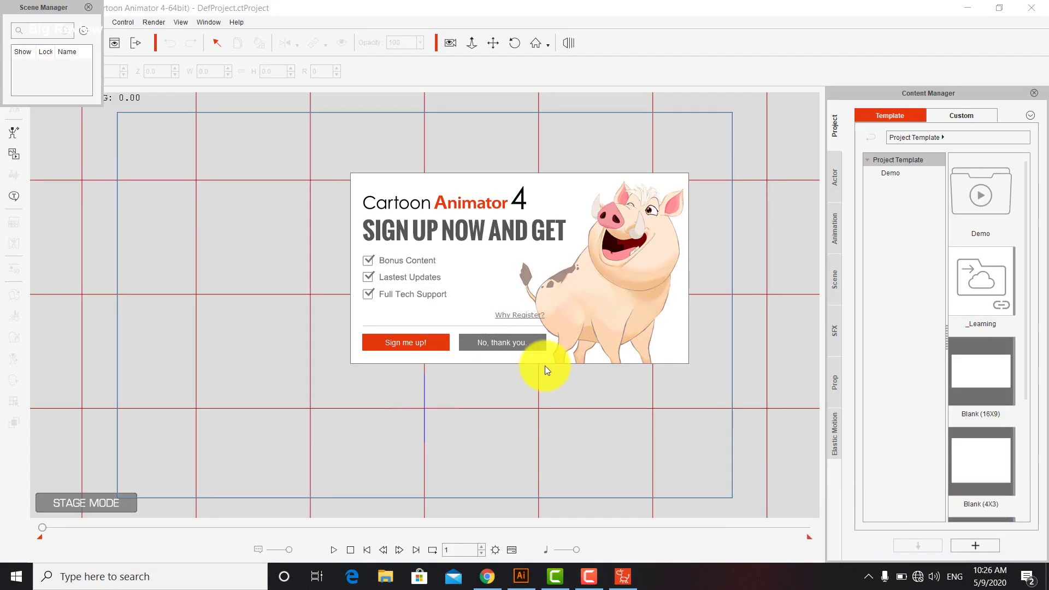
pyautogui.click(512, 346)
pyautogui.click(513, 346)
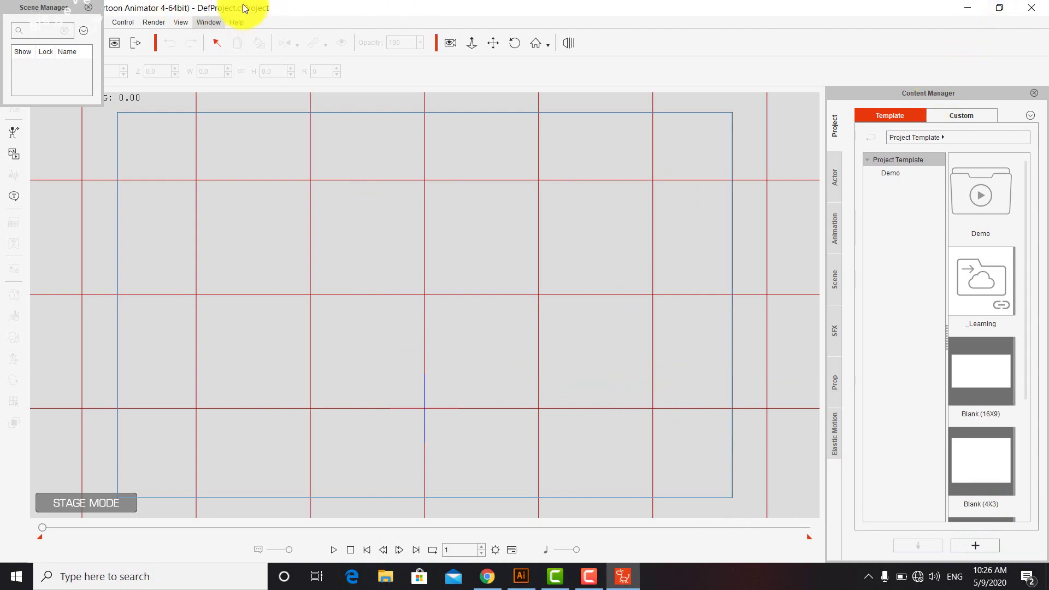
pyautogui.click(90, 9)
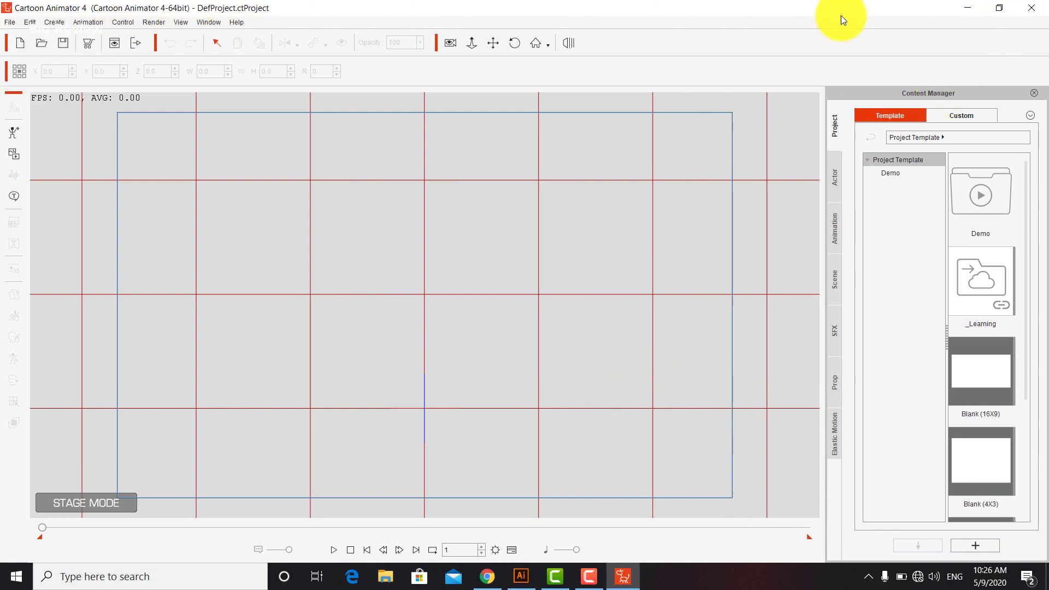
# - Import the Hip image from the desktop Png folder as a G3 Free Bone Actor, declining the image resize
pyautogui.click(999, 8)
pyautogui.doubleClick(756, 224)
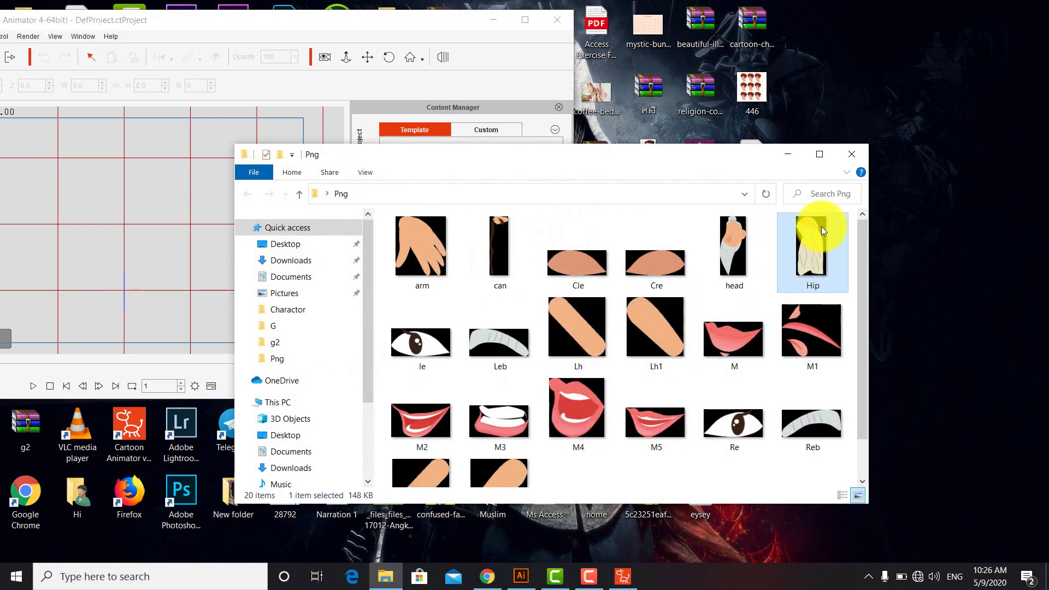
pyautogui.moveTo(821, 226); pyautogui.dragTo(164, 279)
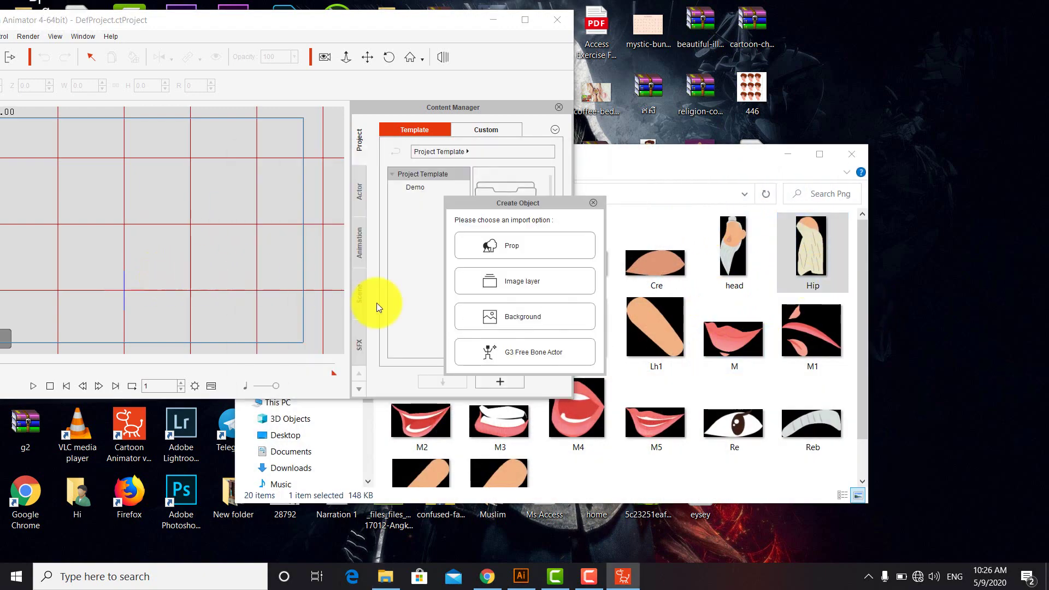
pyautogui.click(509, 356)
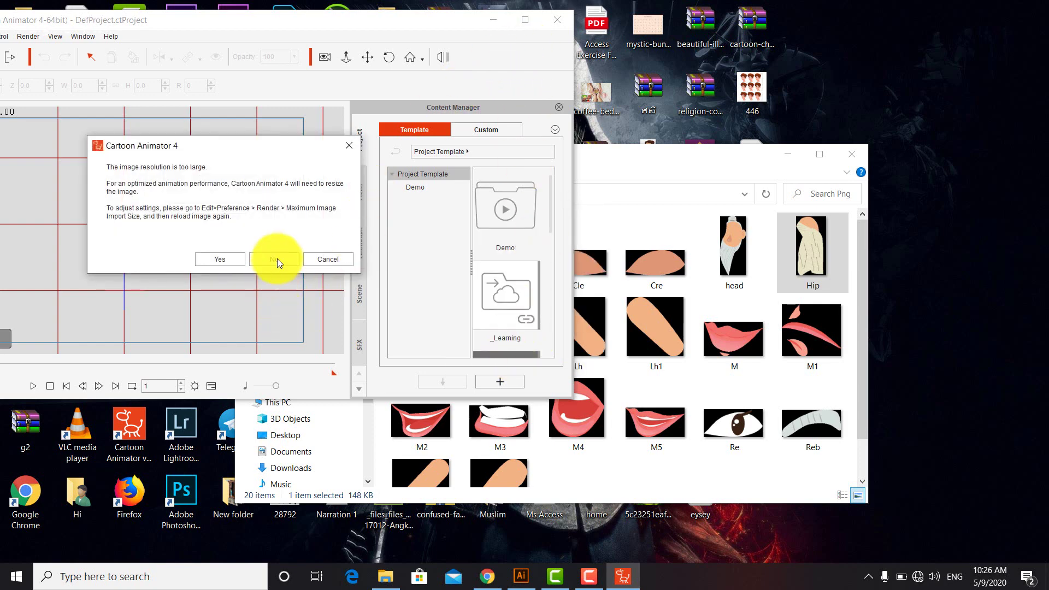
pyautogui.click(277, 255)
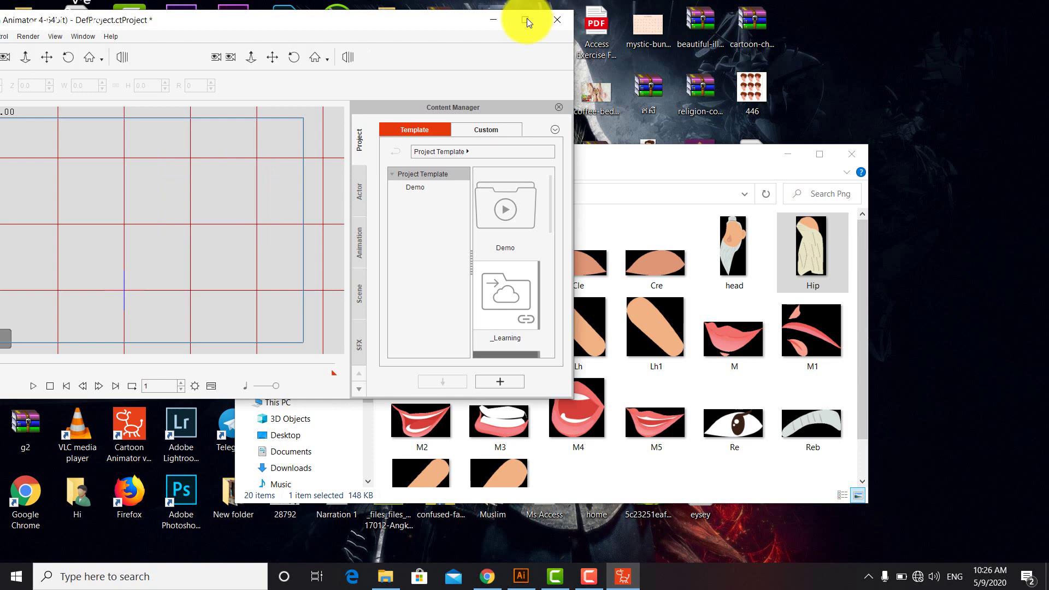
pyautogui.click(525, 20)
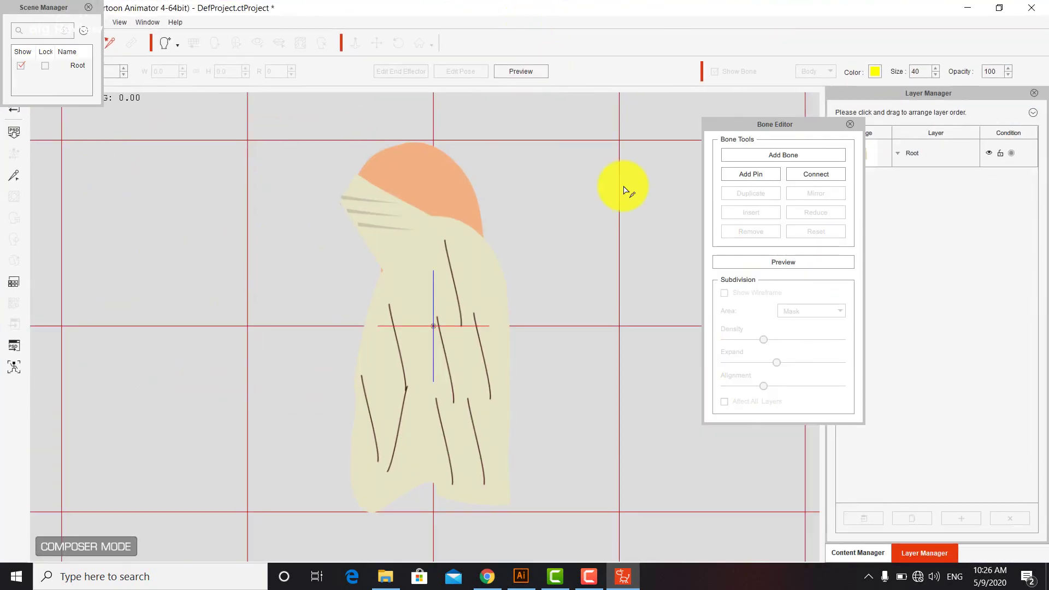
# - Add a vertical bone chain from the lower torso through the chest and neck to above the body
pyautogui.scroll(-4, 512, 329)
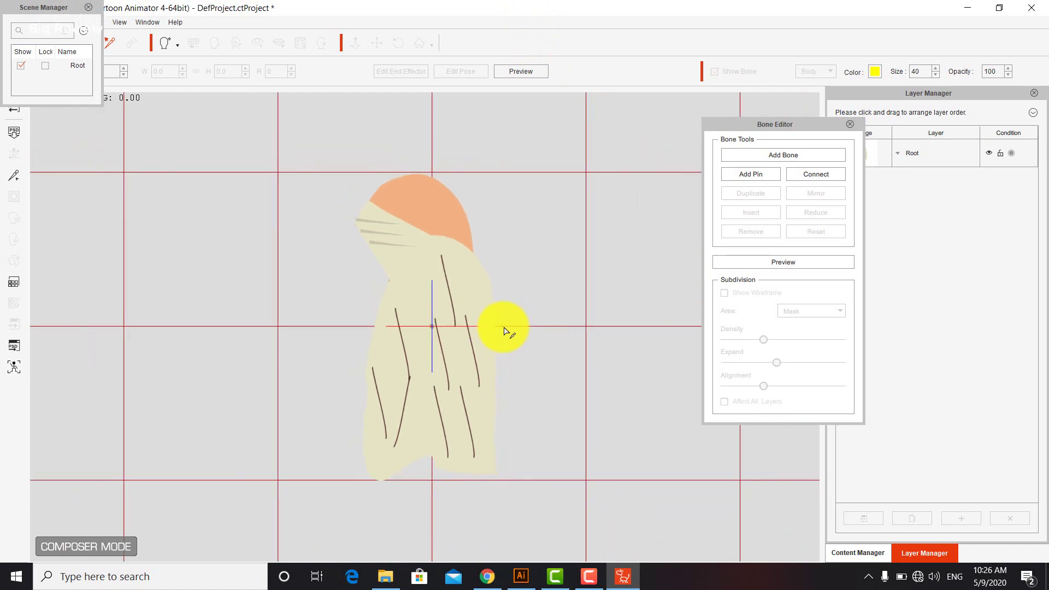
pyautogui.click(785, 155)
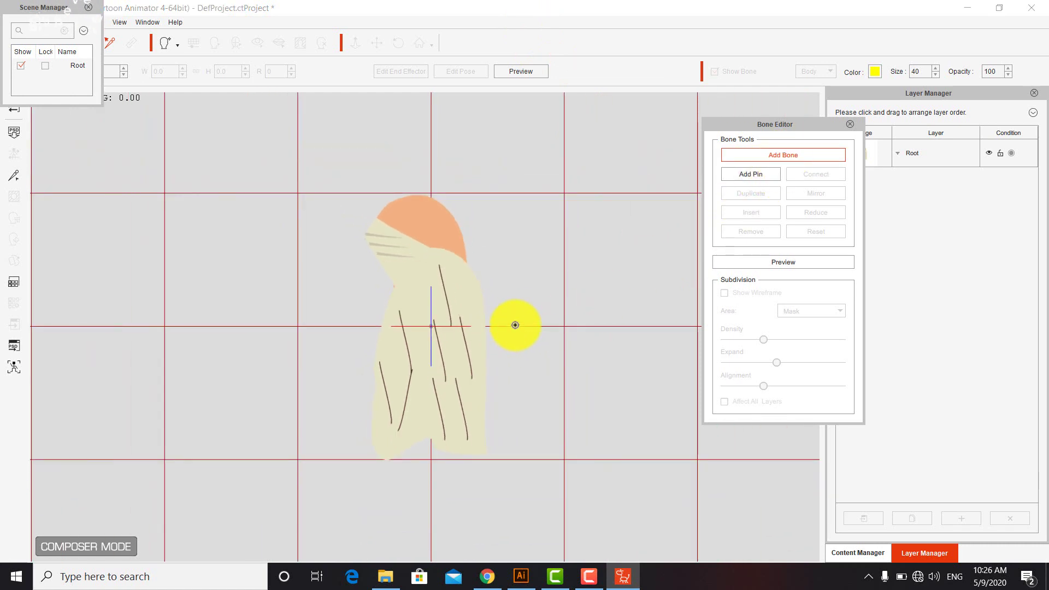
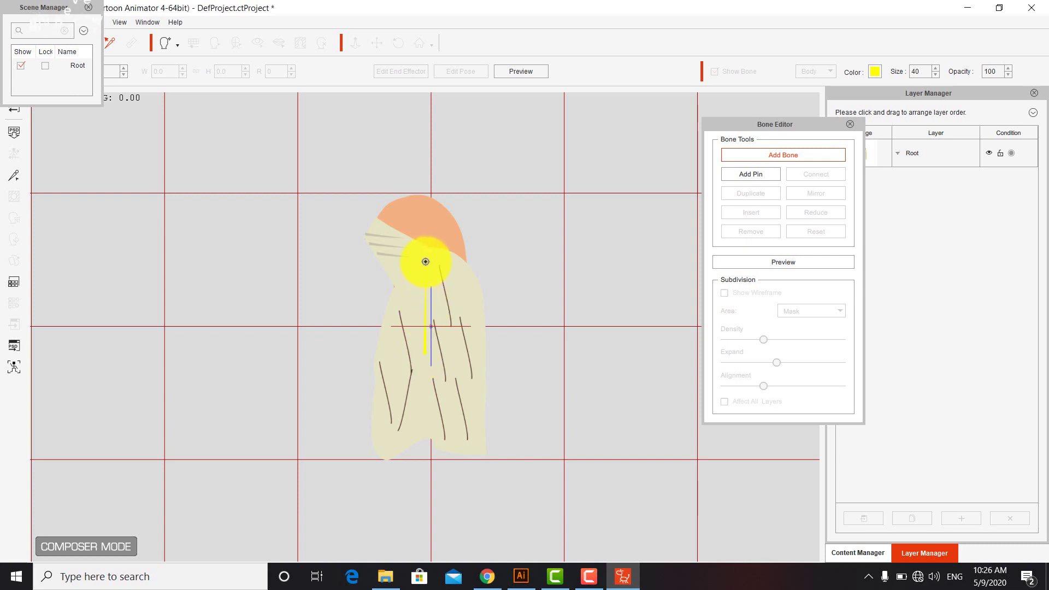
pyautogui.click(427, 204)
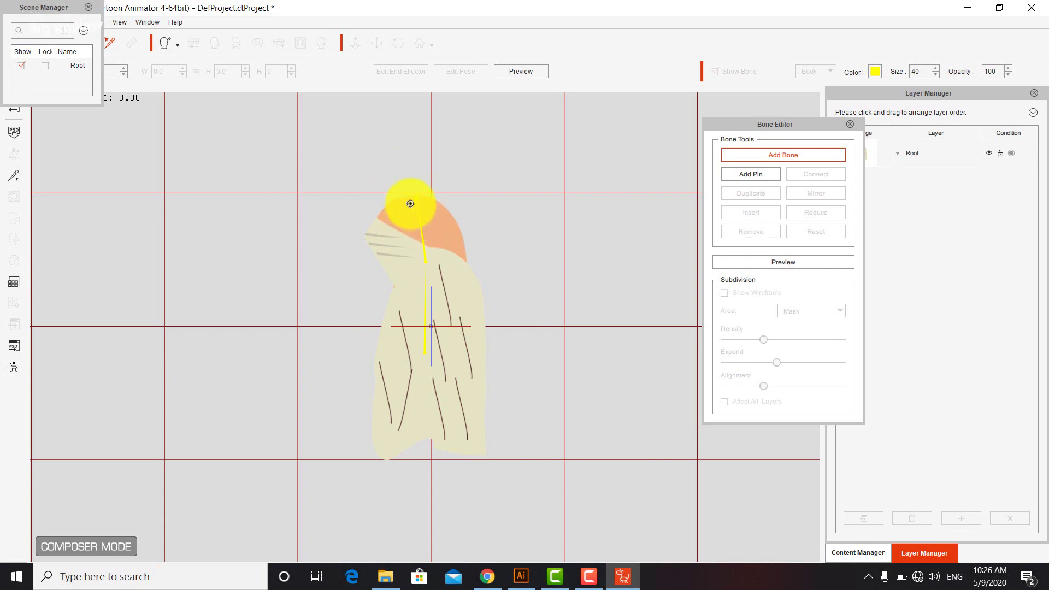
pyautogui.click(416, 196)
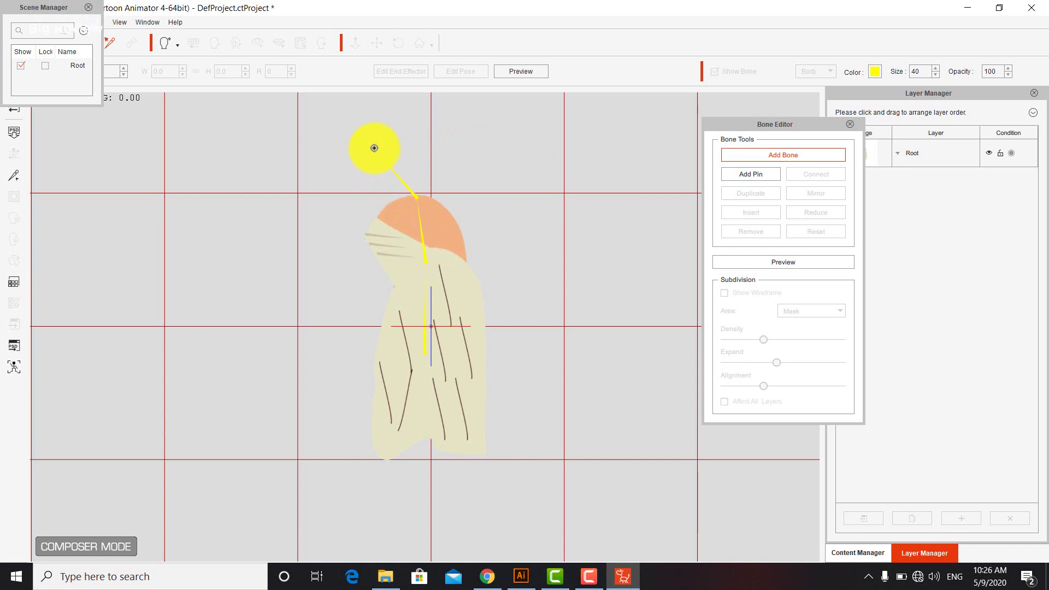
pyautogui.click(374, 147)
# - Add an arm bone chain on each side of the body, branching from the chest joint over the shoulder and downwards
pyautogui.click(425, 261)
pyautogui.click(440, 211)
pyautogui.click(517, 307)
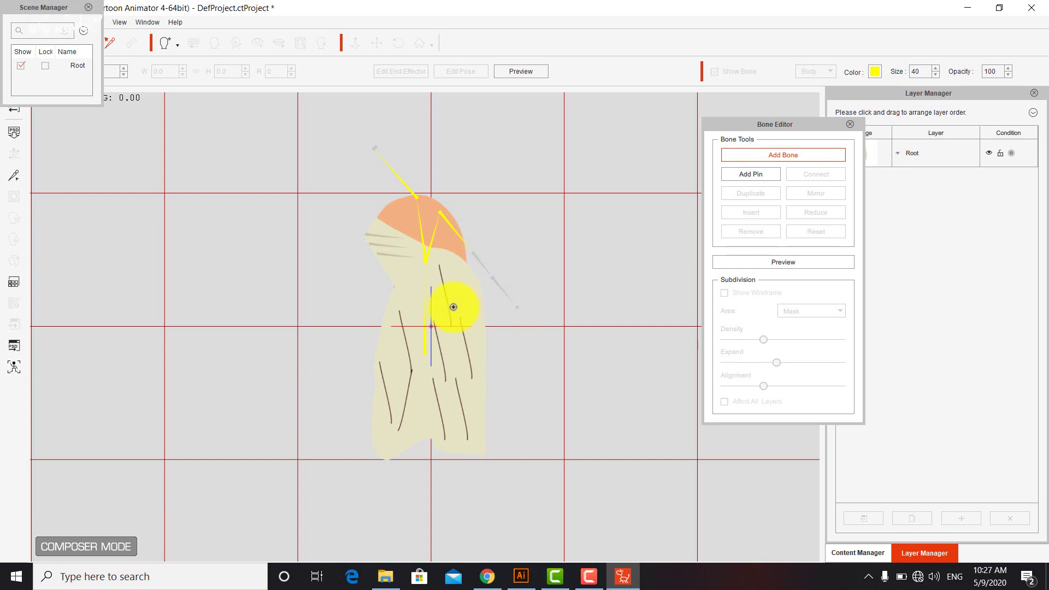
pyautogui.click(424, 261)
pyautogui.click(396, 214)
pyautogui.click(350, 292)
pyautogui.click(334, 316)
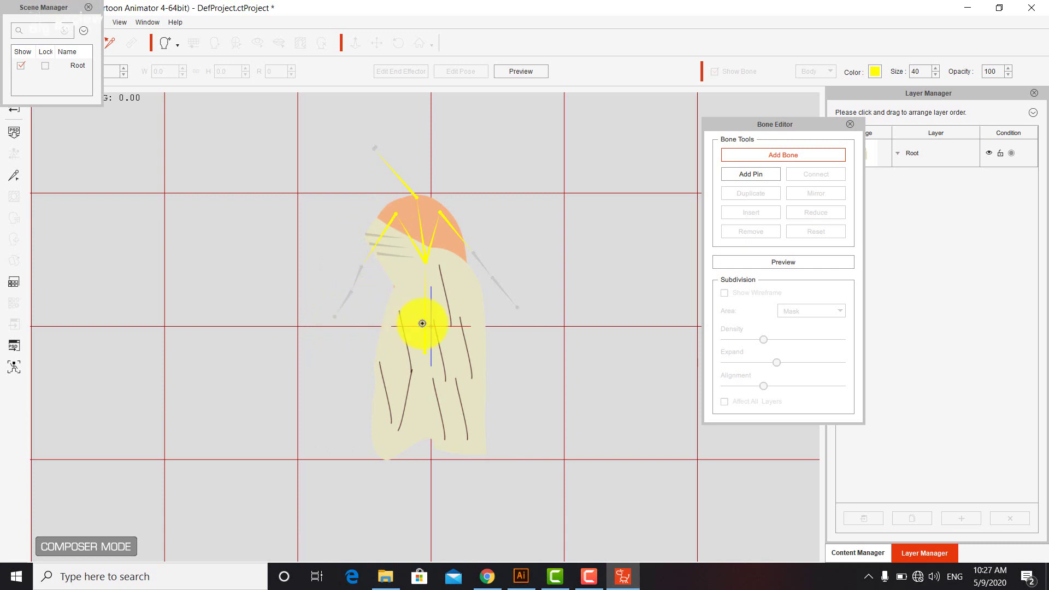
# - Add two leg bone chains branching from the lower end of the torso bone, and finish adding bones
pyautogui.click(426, 354)
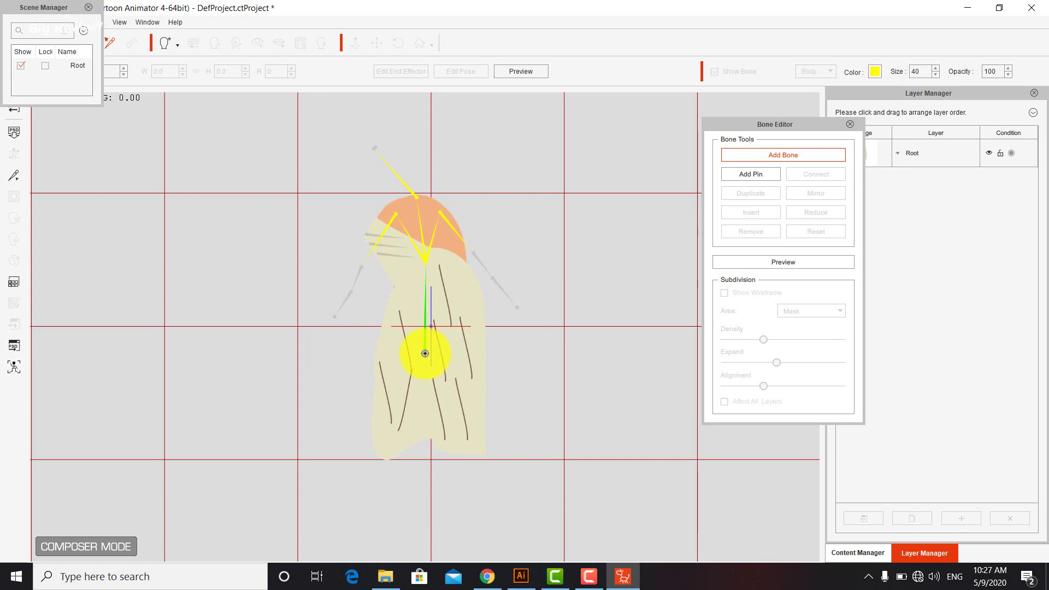
pyautogui.rightClick(425, 353)
pyautogui.click(457, 378)
pyautogui.click(457, 417)
pyautogui.click(457, 473)
pyautogui.click(424, 353)
pyautogui.click(399, 422)
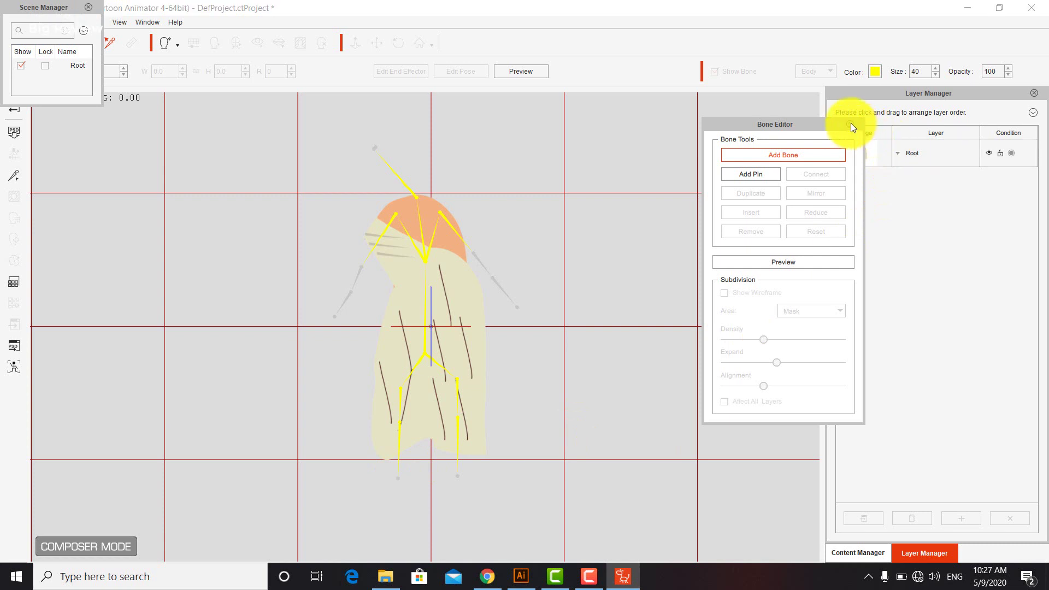
pyautogui.click(403, 199)
pyautogui.press('Escape')
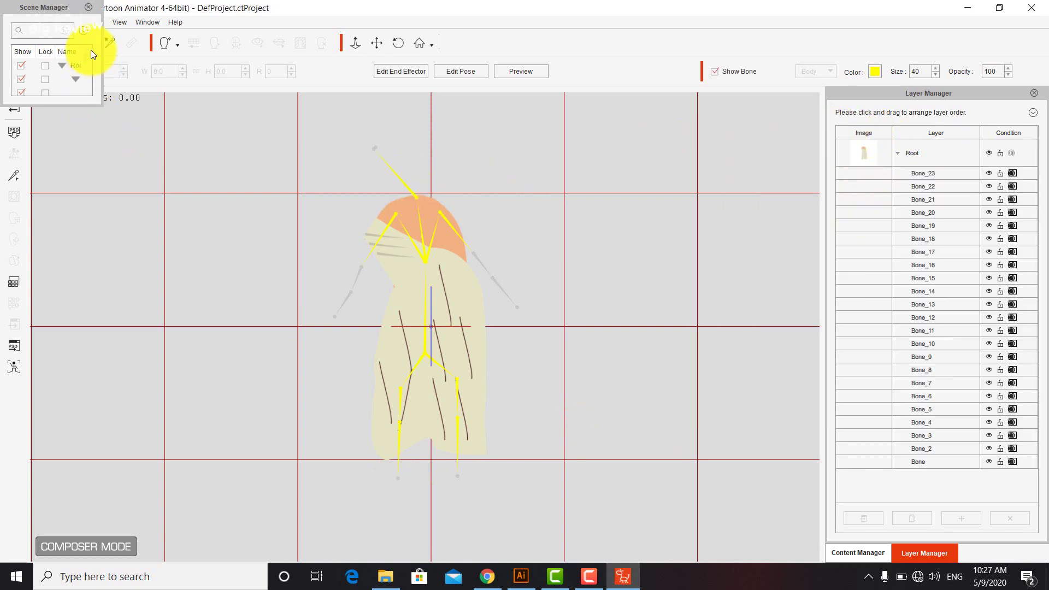
# - Close the Scene Manager and import the Lh image from the Png folder as the sprite of upper-arm bone Bone_7
pyautogui.click(90, 9)
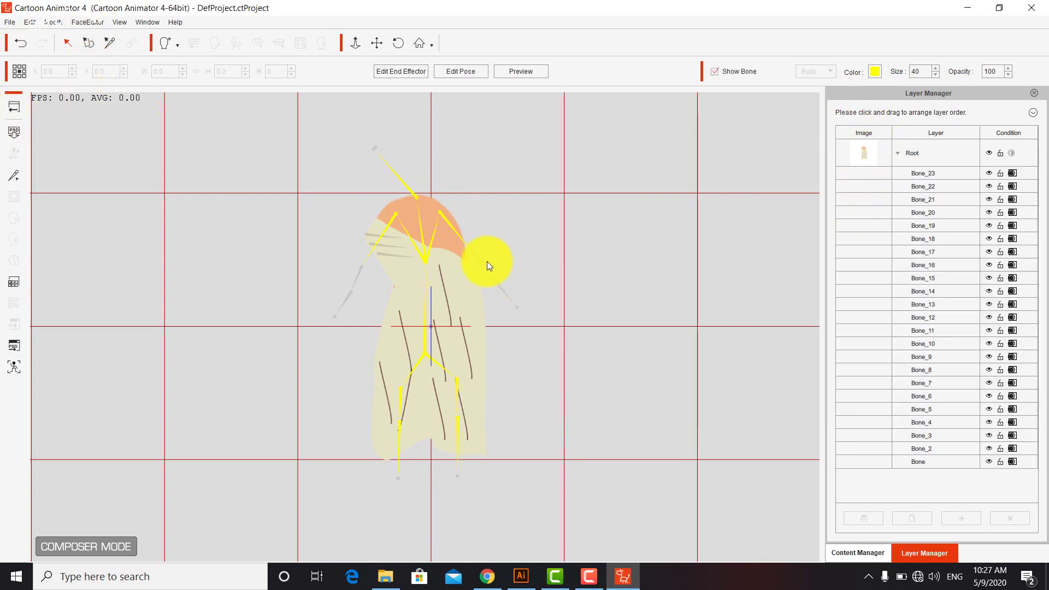
pyautogui.click(458, 232)
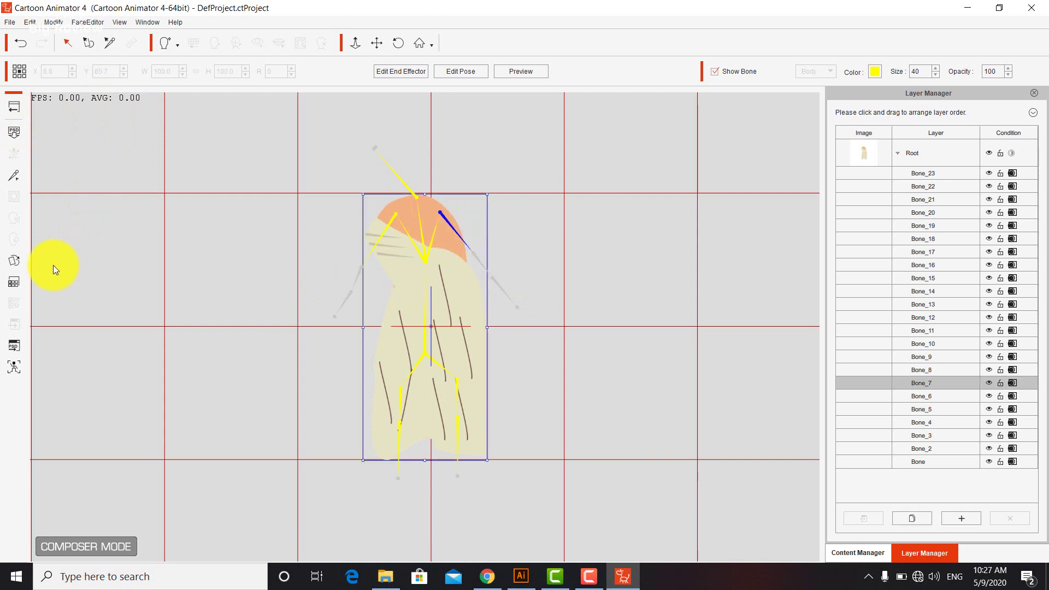
pyautogui.click(15, 257)
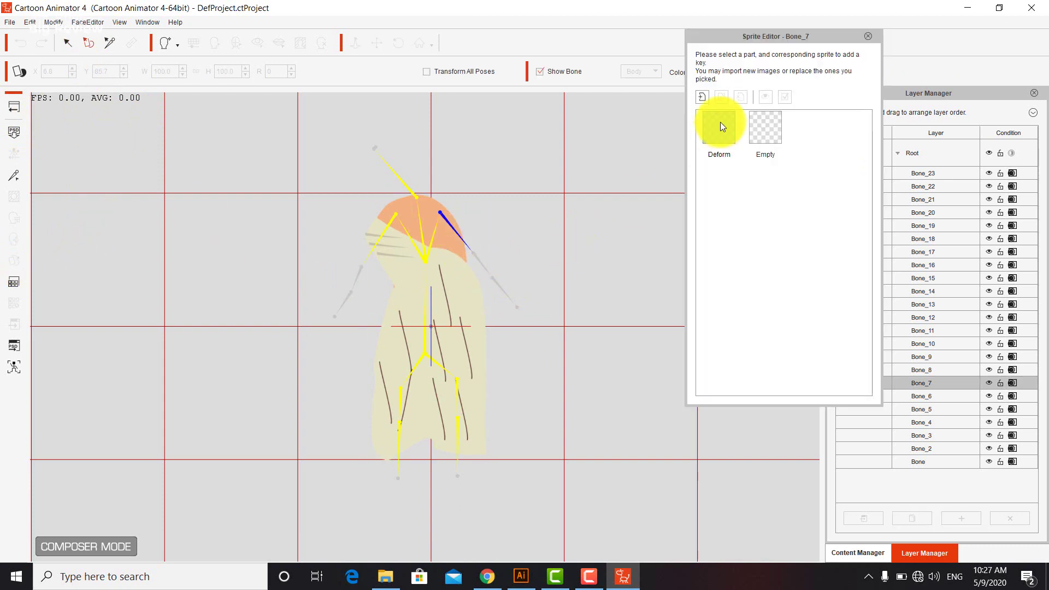
pyautogui.doubleClick(713, 119)
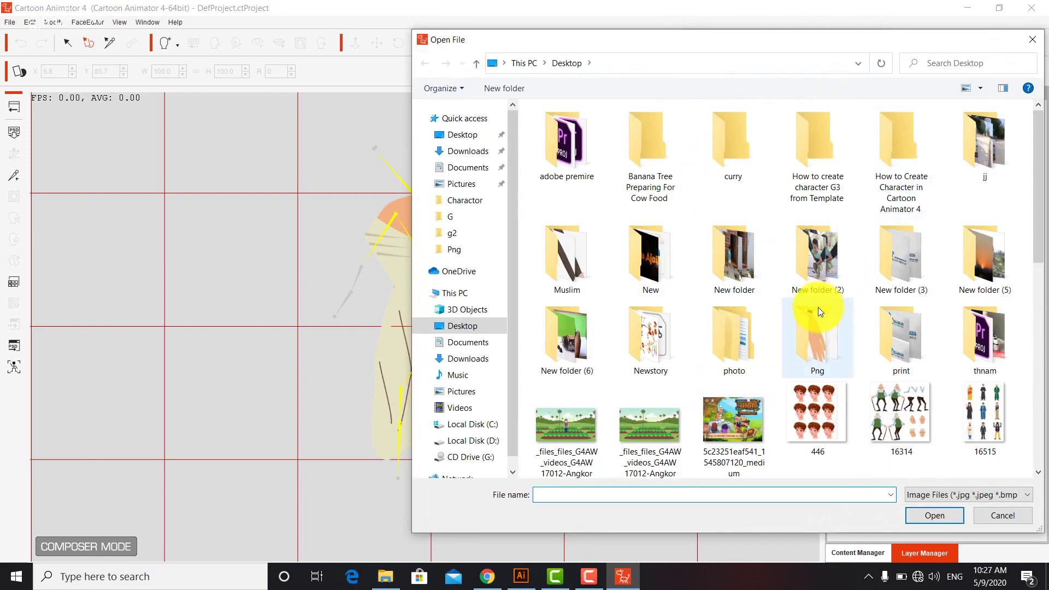
pyautogui.scroll(-2, 818, 311)
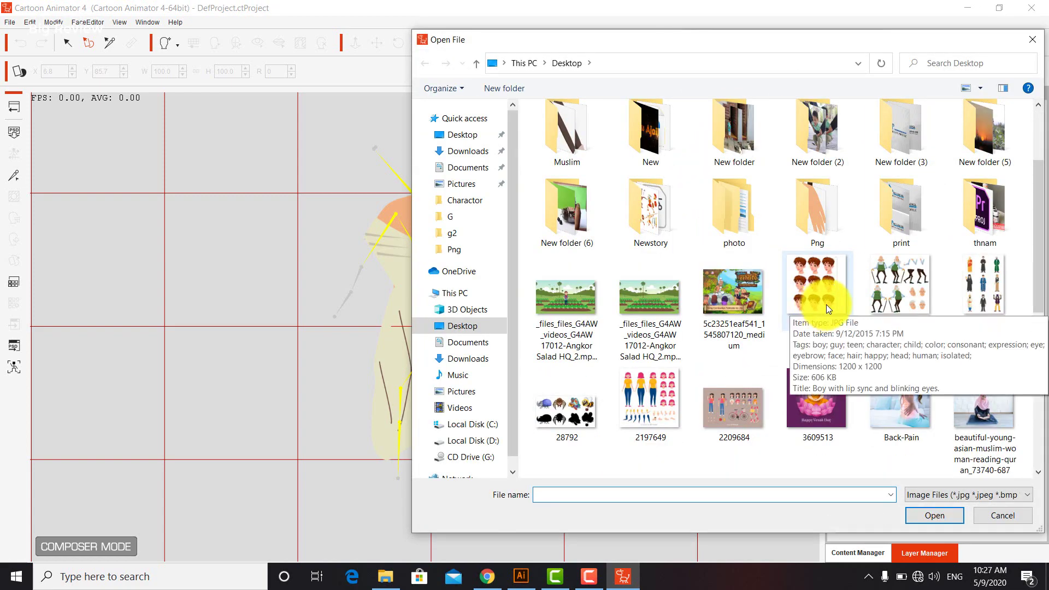
pyautogui.doubleClick(810, 207)
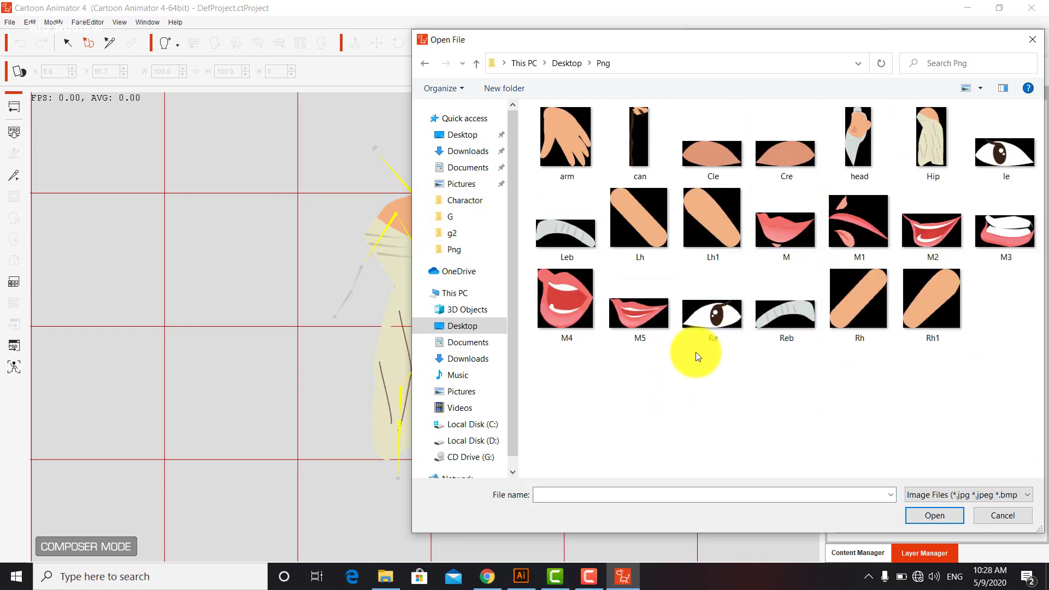
pyautogui.doubleClick(646, 212)
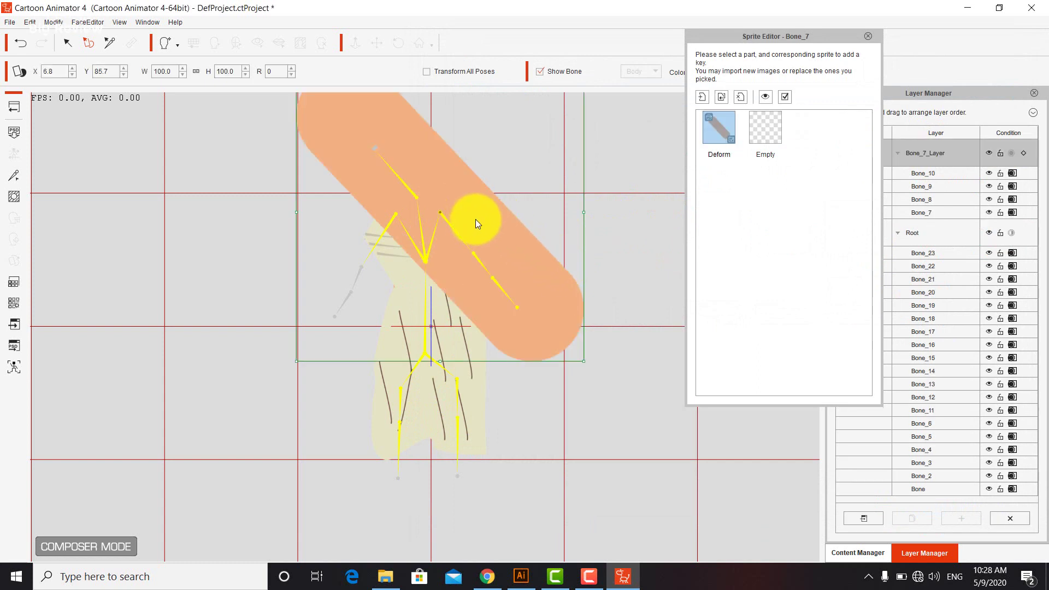
# - Scale the upper-arm sprite down to about 21.3 and place it over the Bone_7 shoulder bone
pyautogui.moveTo(483, 230); pyautogui.dragTo(527, 368)
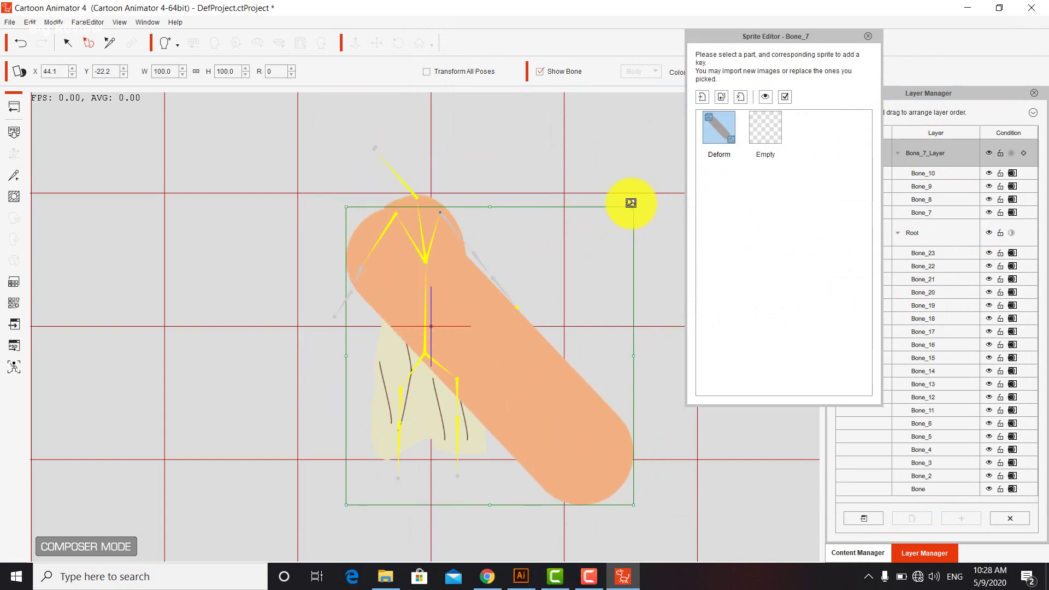
pyautogui.moveTo(631, 206); pyautogui.dragTo(515, 307)
pyautogui.moveTo(484, 349); pyautogui.dragTo(459, 242)
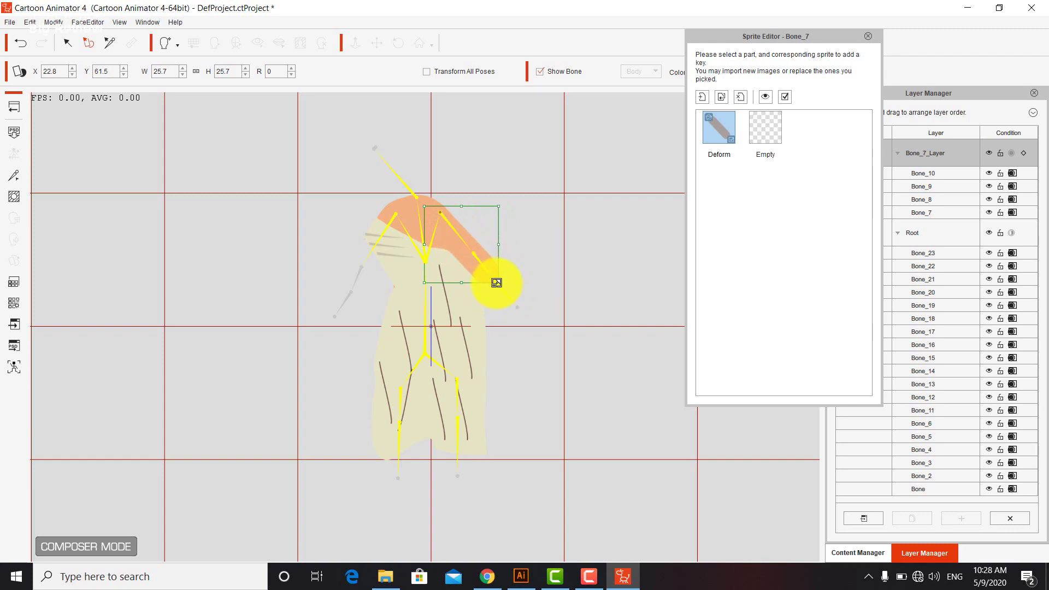
pyautogui.moveTo(495, 281); pyautogui.dragTo(471, 234)
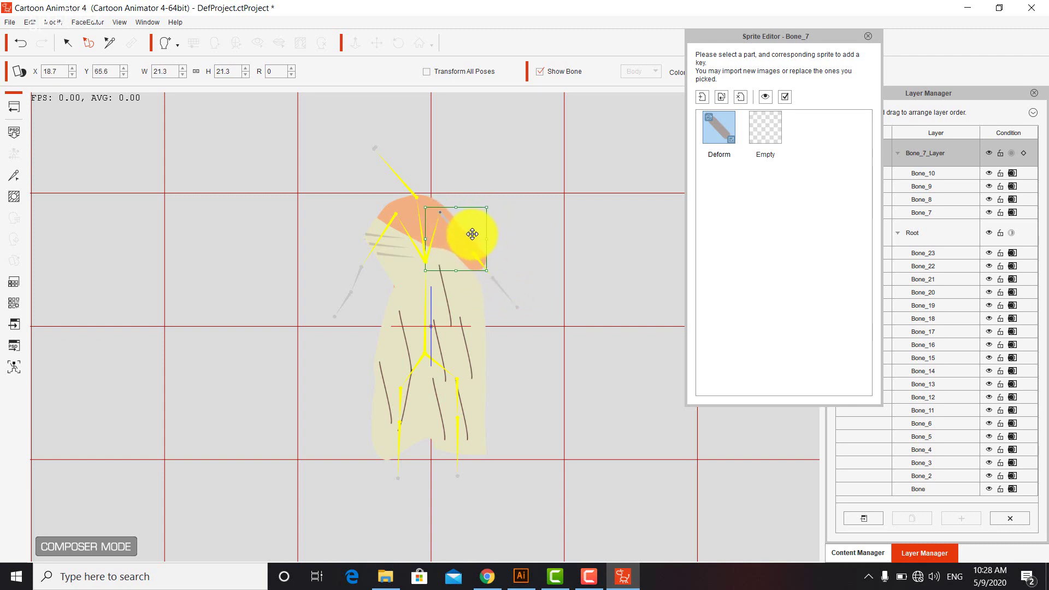
# - Test the upper arm's rotation about the shoulder joint and undo the rotation
pyautogui.click(72, 44)
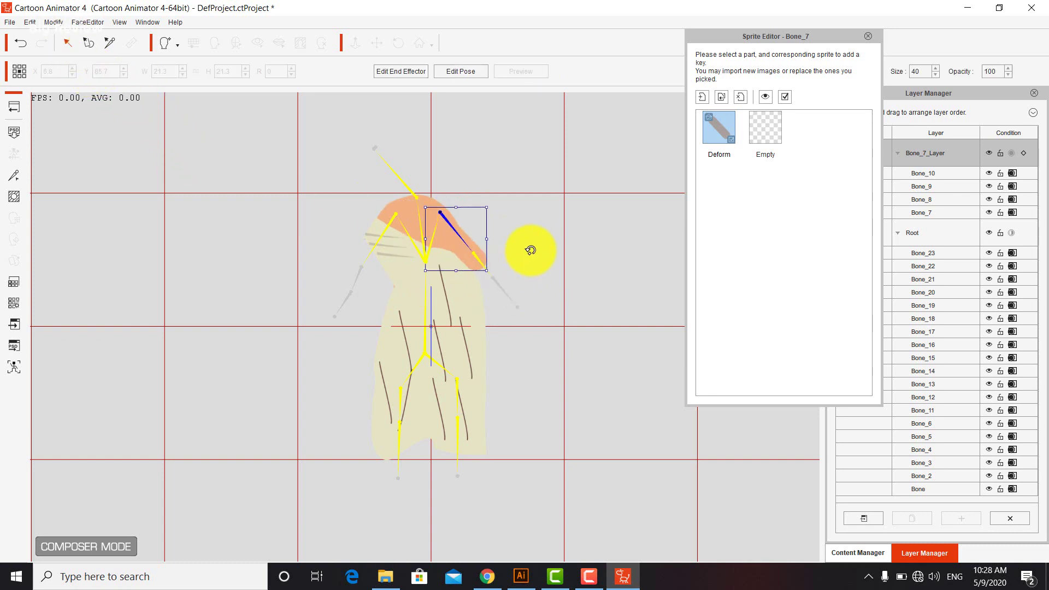
pyautogui.moveTo(530, 250); pyautogui.dragTo(573, 241)
pyautogui.hotkey('ctrl', 'z')
# - Move the Bone_7 shoulder joint to about X 3.5, Y 88.1 and test the arm's rotation
pyautogui.click(110, 42)
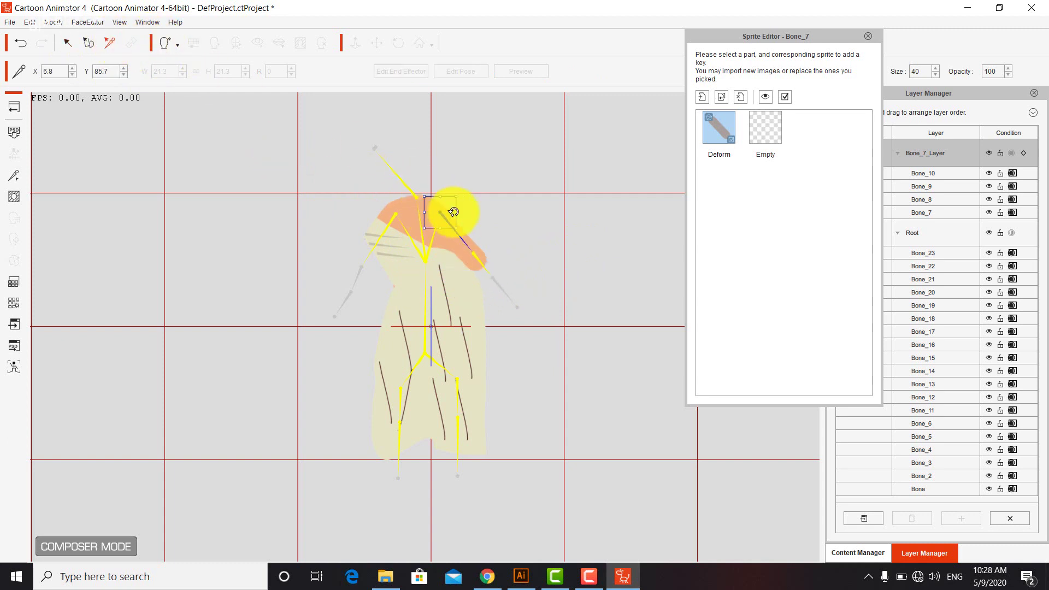
pyautogui.moveTo(446, 215); pyautogui.dragTo(435, 206)
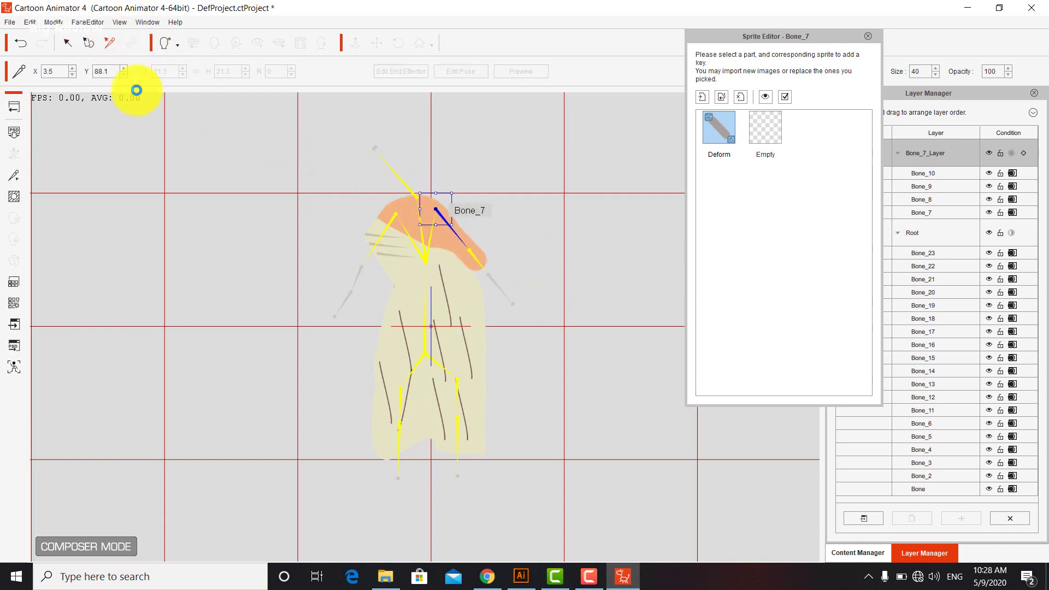
pyautogui.click(68, 45)
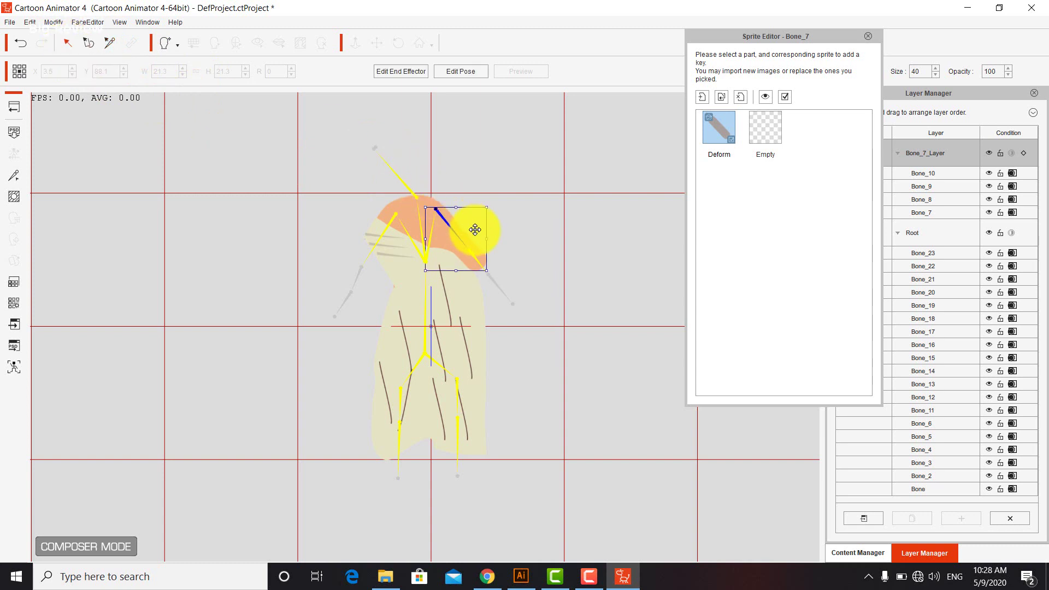
pyautogui.moveTo(493, 233); pyautogui.dragTo(549, 254)
# - Move the Bone_8 elbow joint to the lower end of the upper-arm sprite, at about X 36.7, Y 48.0
pyautogui.click(103, 41)
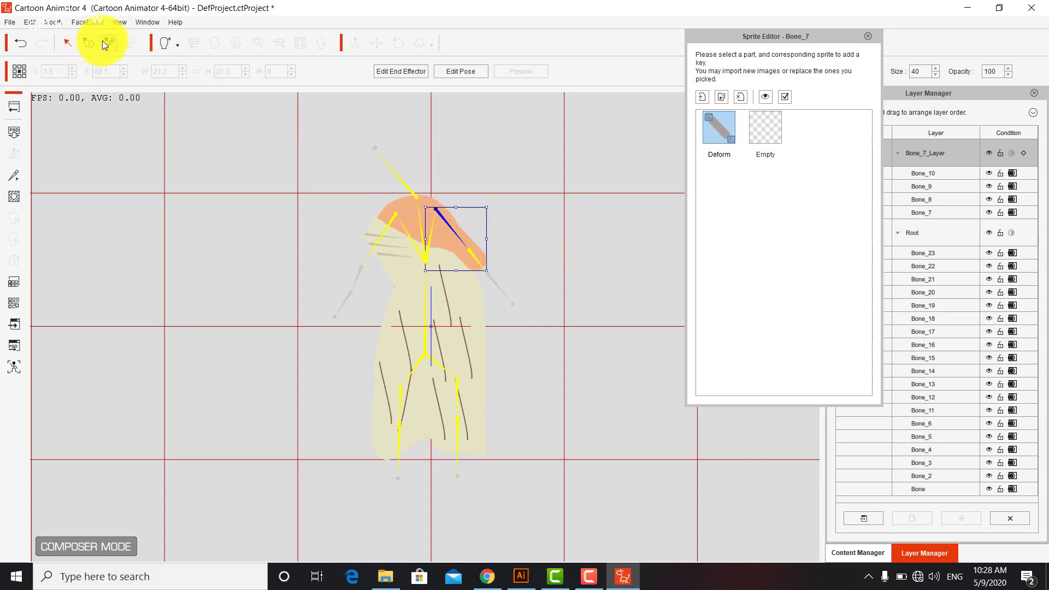
pyautogui.click(480, 266)
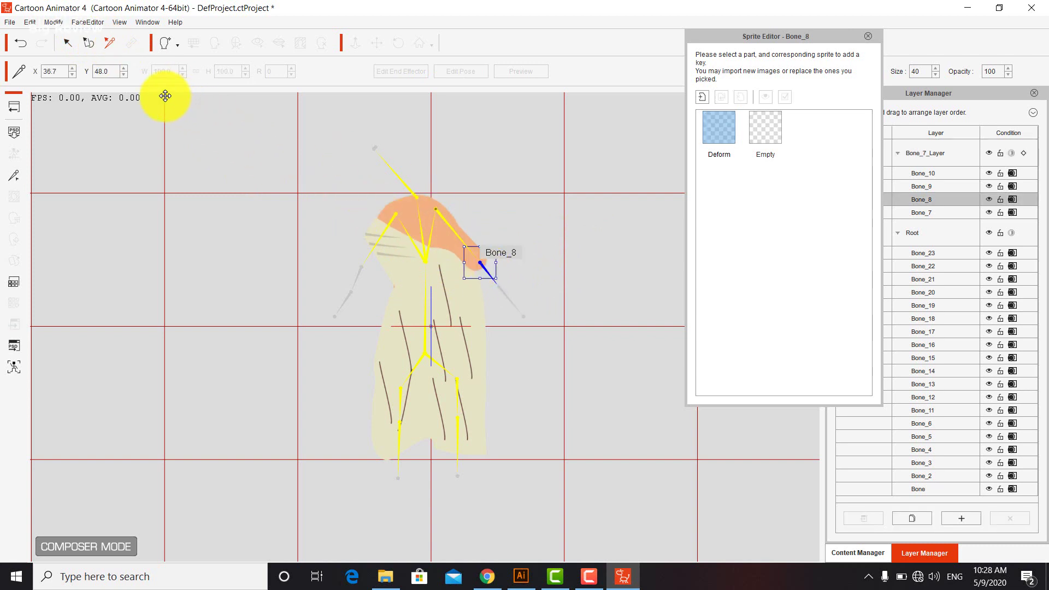
pyautogui.click(85, 44)
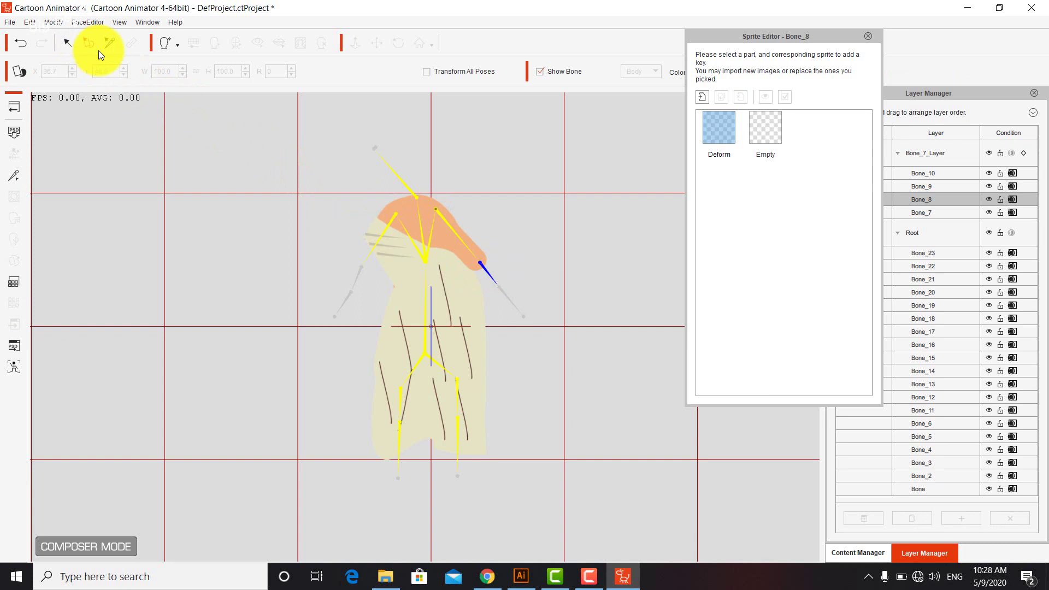
pyautogui.click(68, 42)
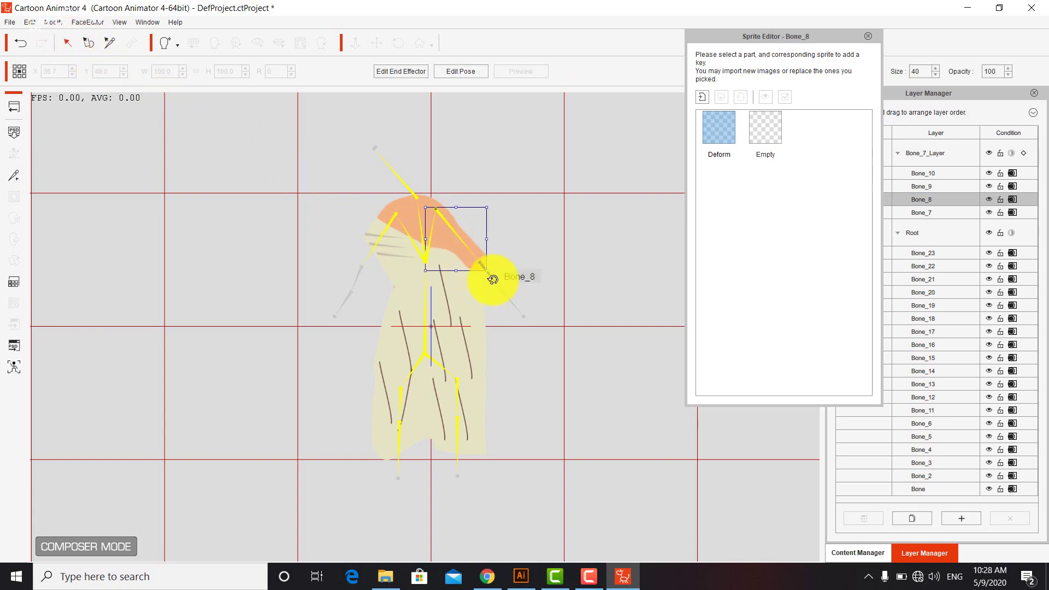
pyautogui.click(502, 268)
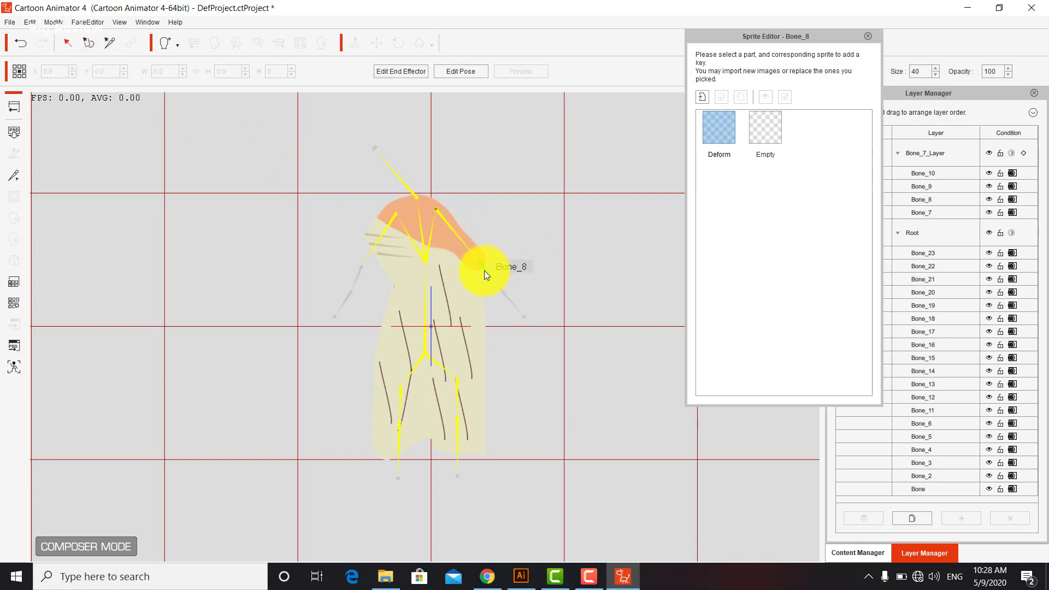
# - Attach the Lh1 image to Bone_8, scale it to about 18.0 and place it over the elbow at about X 44.9, Y 37.3
pyautogui.click(484, 271)
pyautogui.click(719, 133)
pyautogui.doubleClick(718, 136)
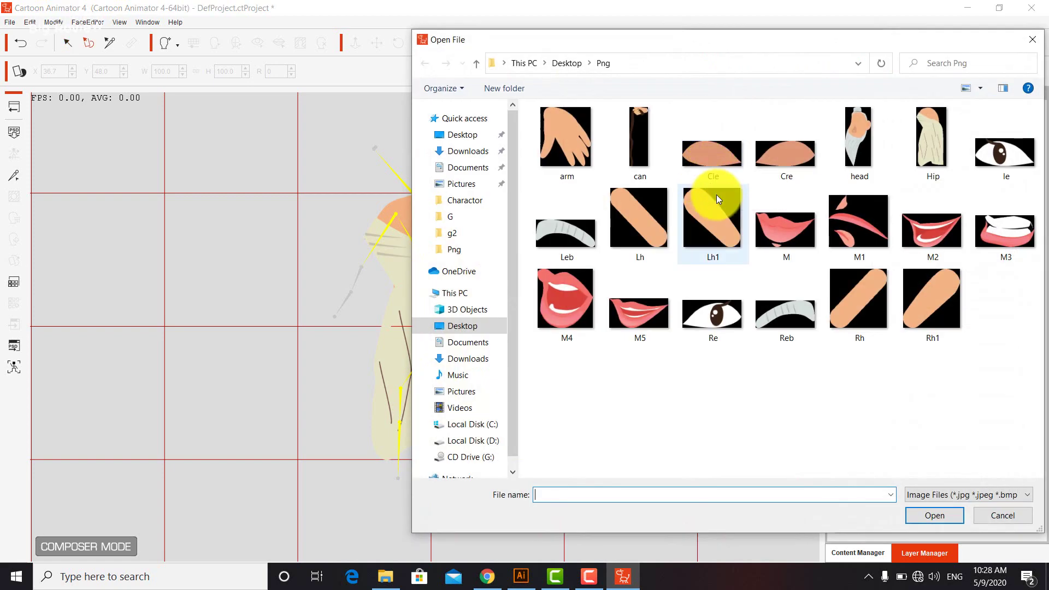
pyautogui.doubleClick(719, 215)
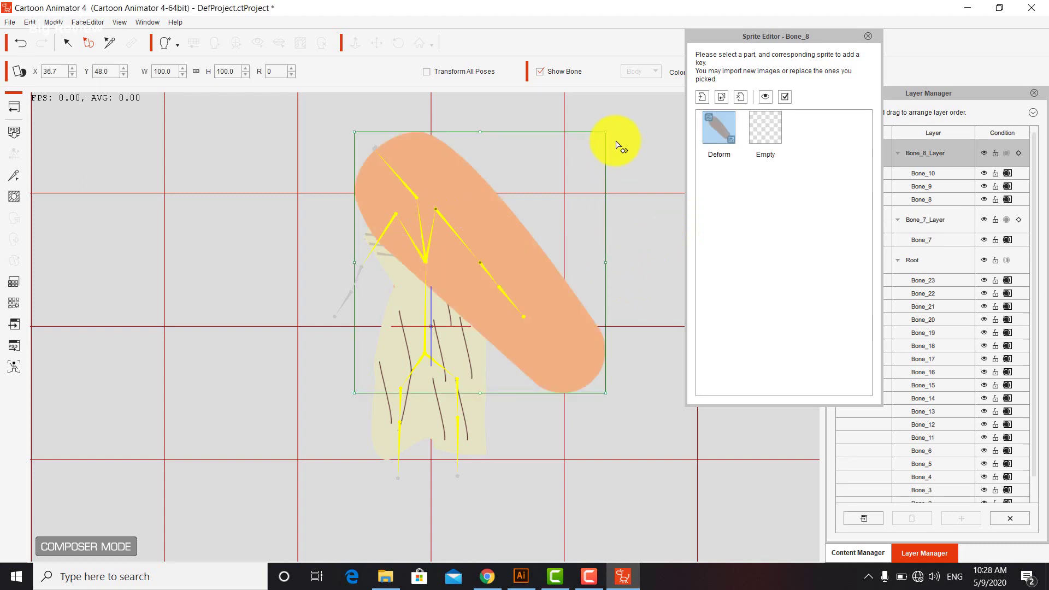
pyautogui.moveTo(604, 131); pyautogui.dragTo(532, 243)
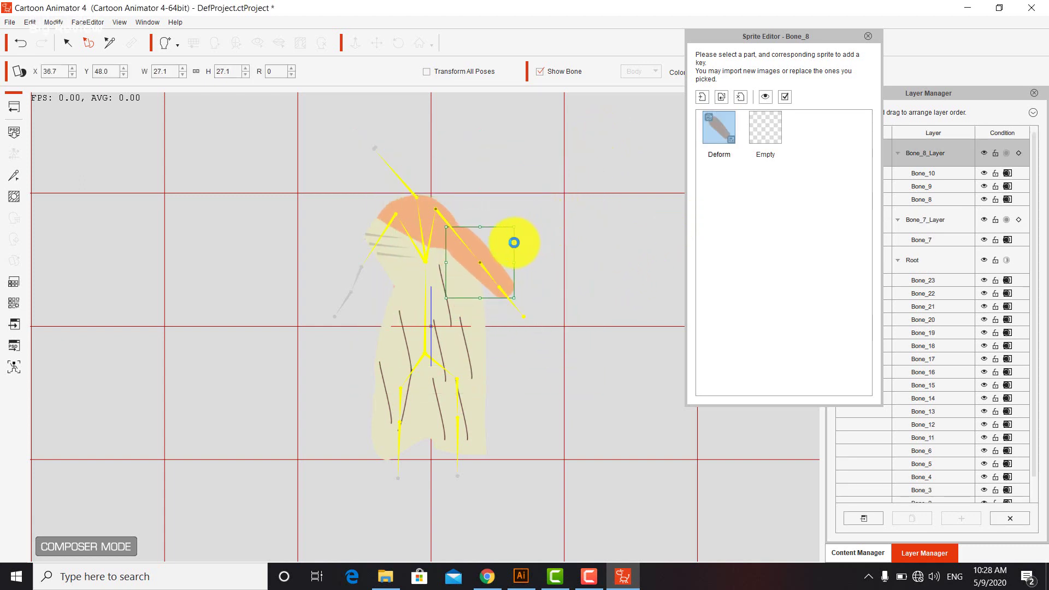
pyautogui.moveTo(527, 282); pyautogui.dragTo(504, 274)
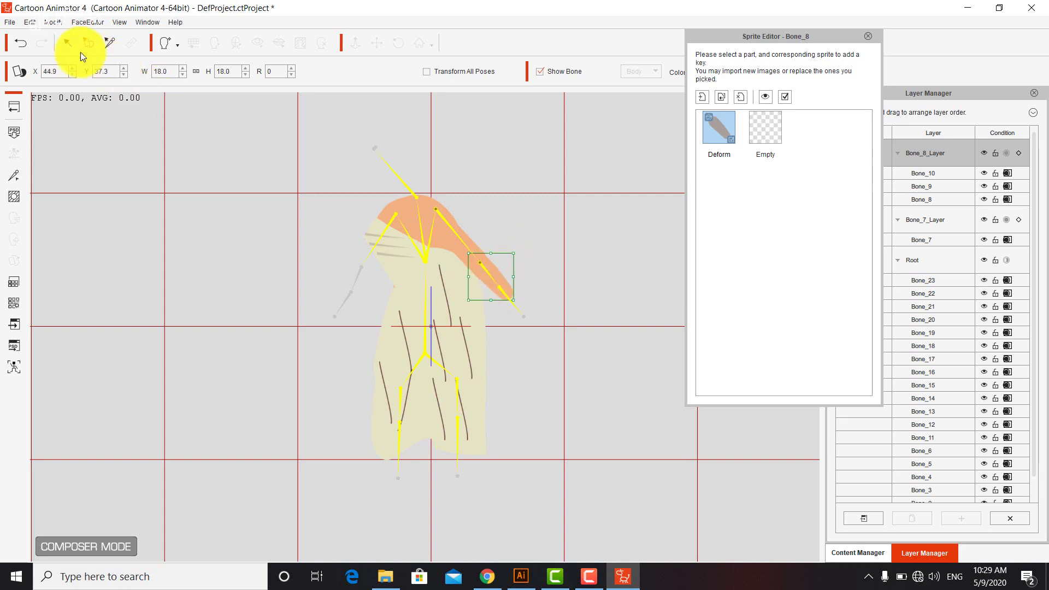
# - Test the forearm's rotation about the Bone_8 elbow joint
pyautogui.click(67, 42)
pyautogui.moveTo(525, 276); pyautogui.dragTo(577, 307)
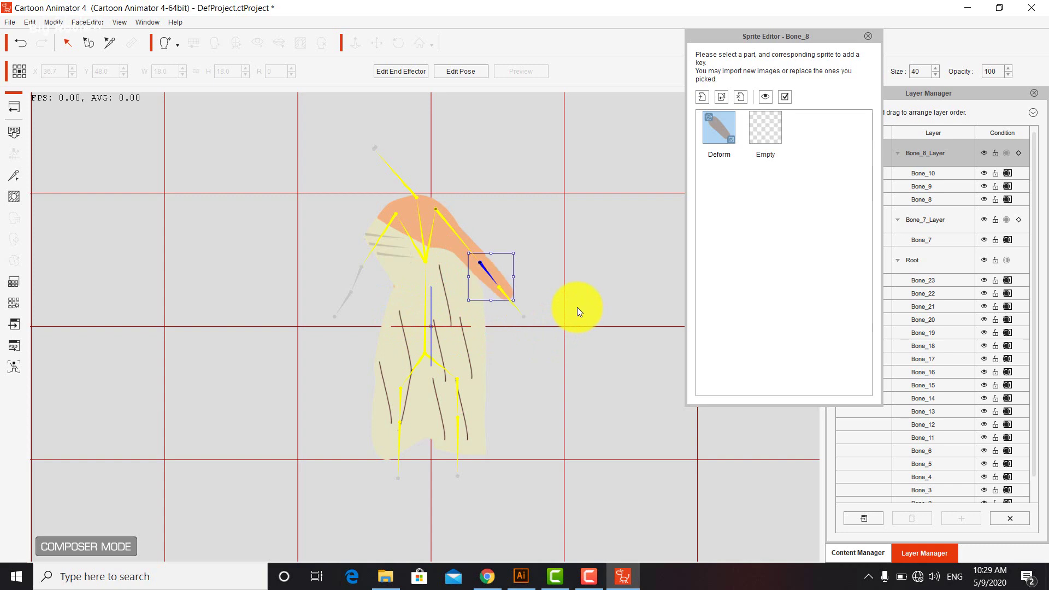
pyautogui.click(550, 311)
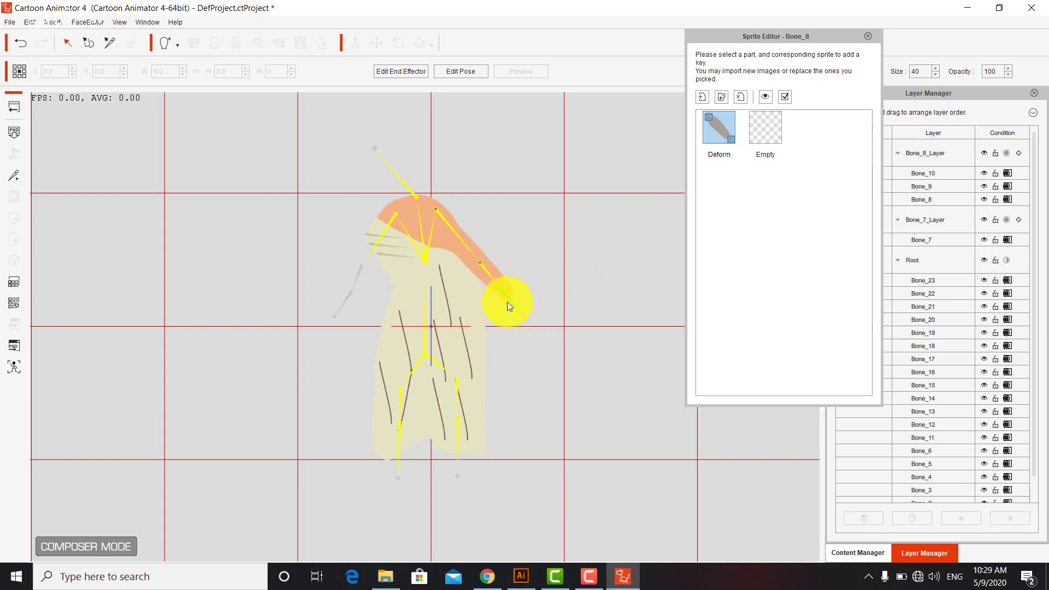
# - Attach the arm hand image to Bone_9, scale it to about 24.8 and place it at the forearm's end, at about X 65.0, Y 12.7
pyautogui.click(511, 300)
pyautogui.doubleClick(721, 123)
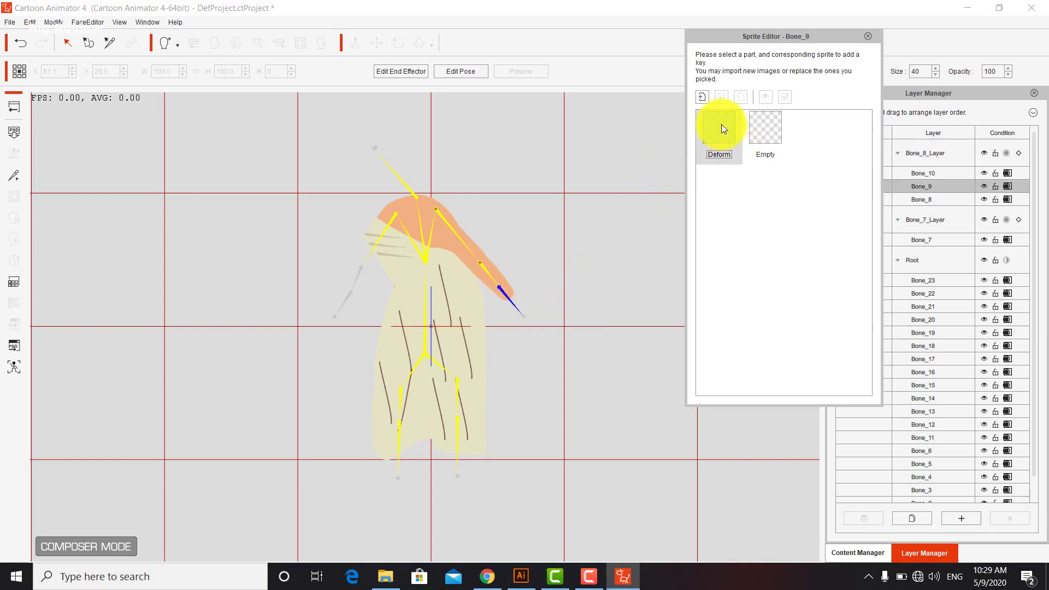
pyautogui.doubleClick(573, 151)
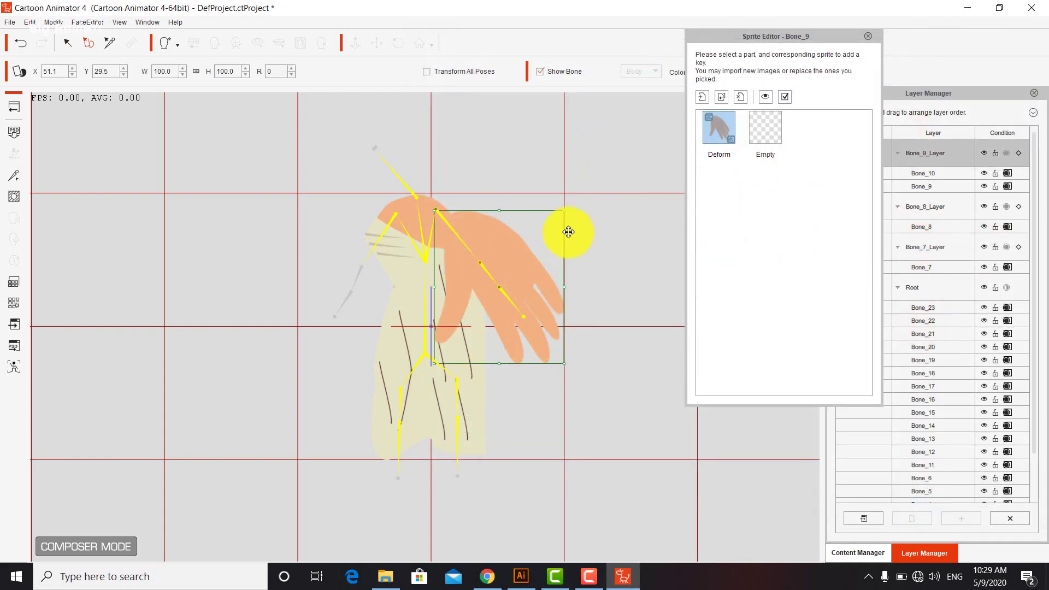
pyautogui.moveTo(553, 223); pyautogui.dragTo(518, 302)
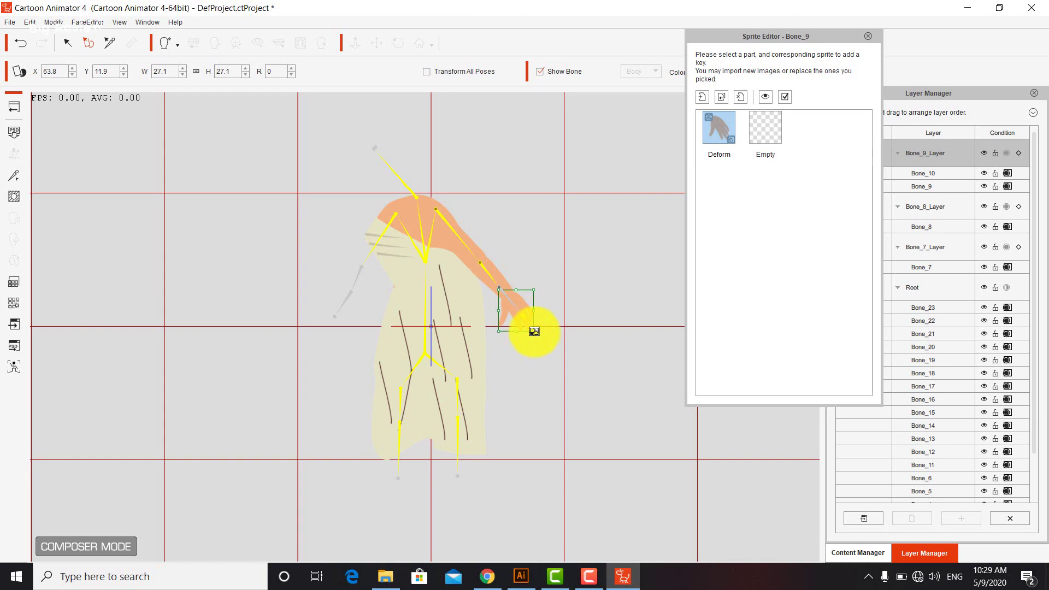
pyautogui.moveTo(533, 331); pyautogui.dragTo(533, 328)
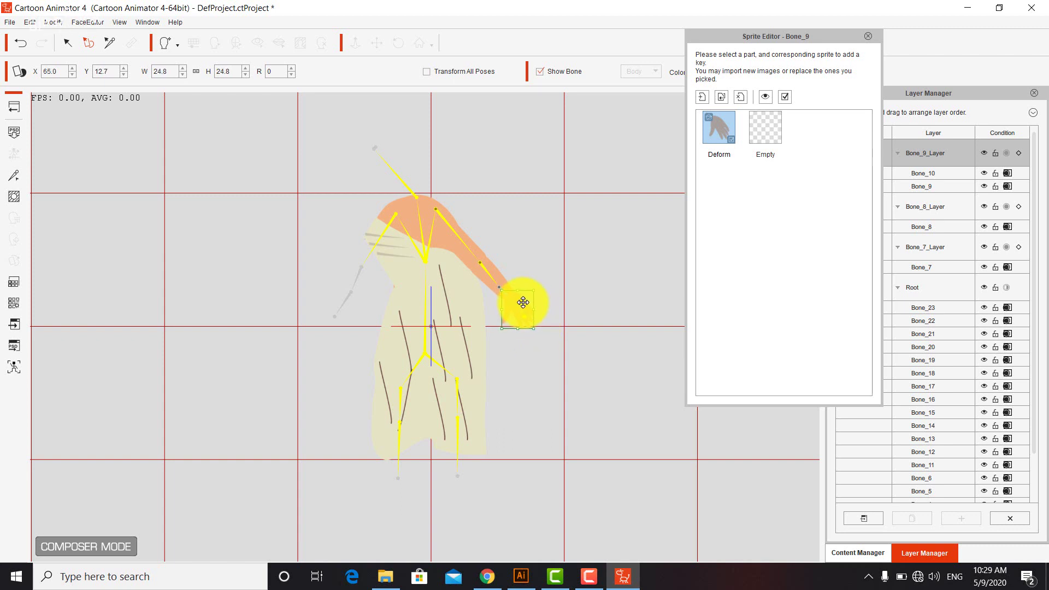
# - Move the Bone_9 wrist joint to about X 60.5, Y 21.7 and test the hand's rotation
pyautogui.click(109, 42)
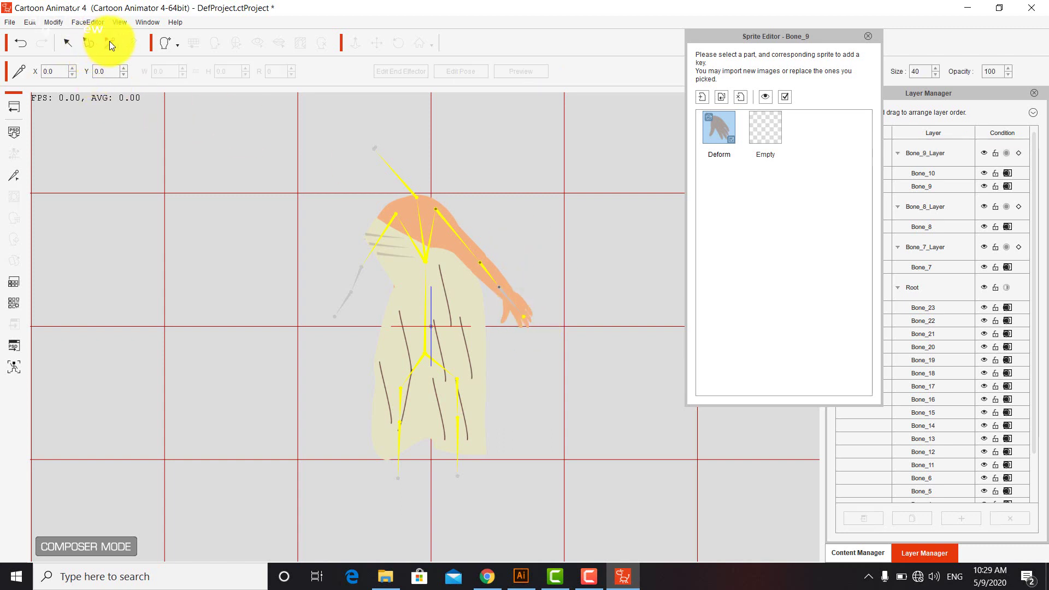
pyautogui.click(503, 288)
pyautogui.moveTo(502, 288); pyautogui.dragTo(515, 299)
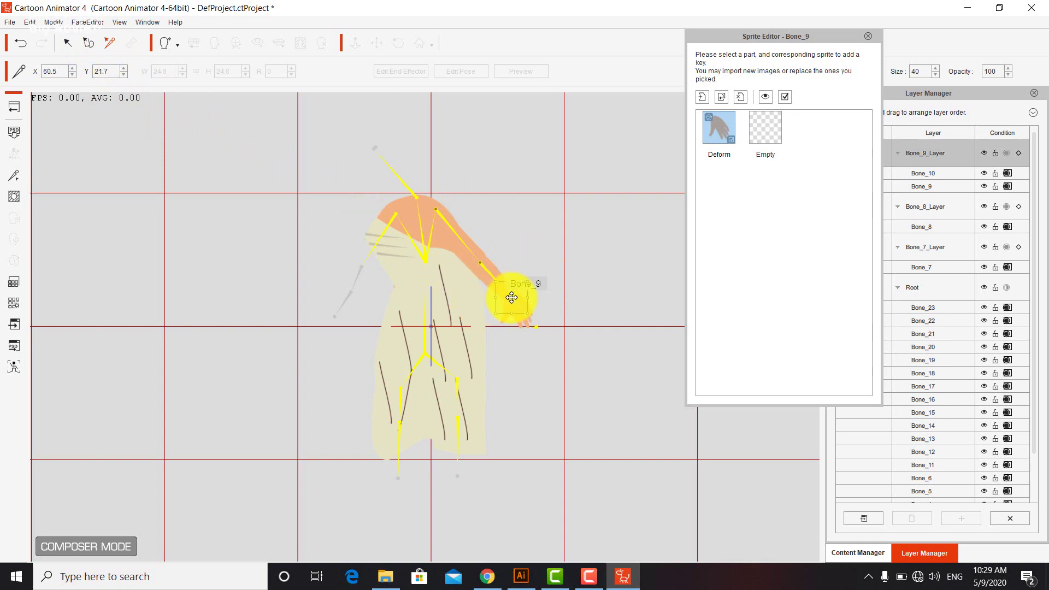
pyautogui.click(69, 42)
pyautogui.click(492, 296)
pyautogui.moveTo(537, 302); pyautogui.dragTo(561, 310)
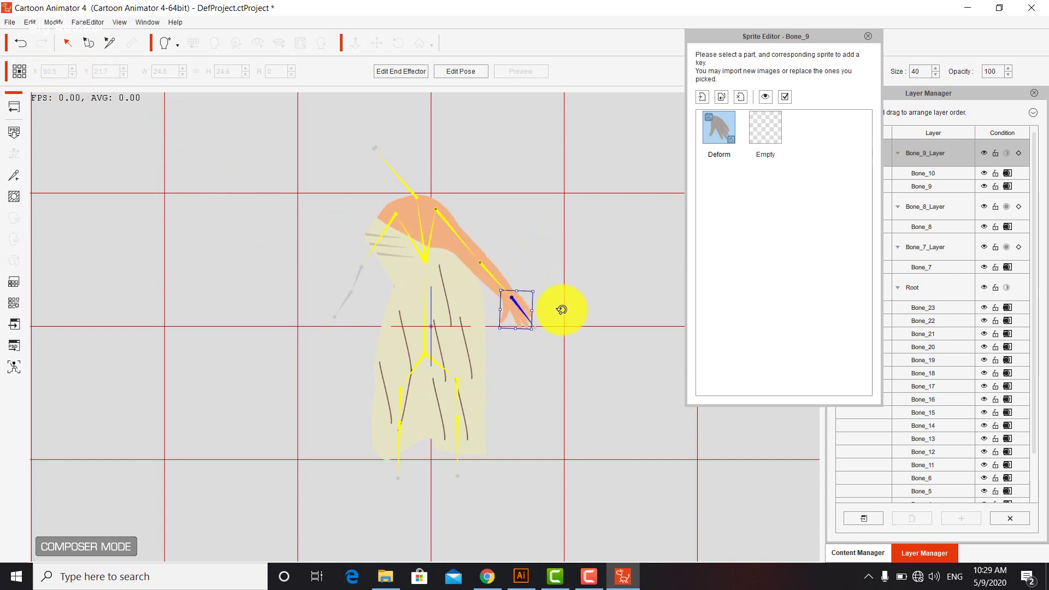
# - Move the Bone_9 wrist joint to about X 58.9, Y 24.2, between forearm and hand, and check the hand's rotation
pyautogui.click(114, 44)
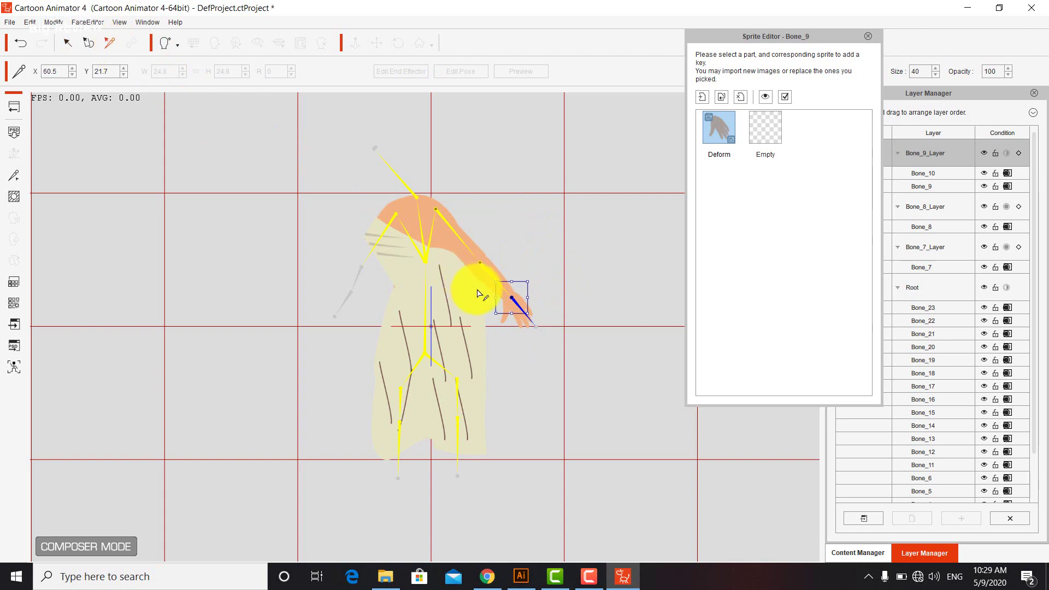
pyautogui.moveTo(475, 293); pyautogui.dragTo(511, 294)
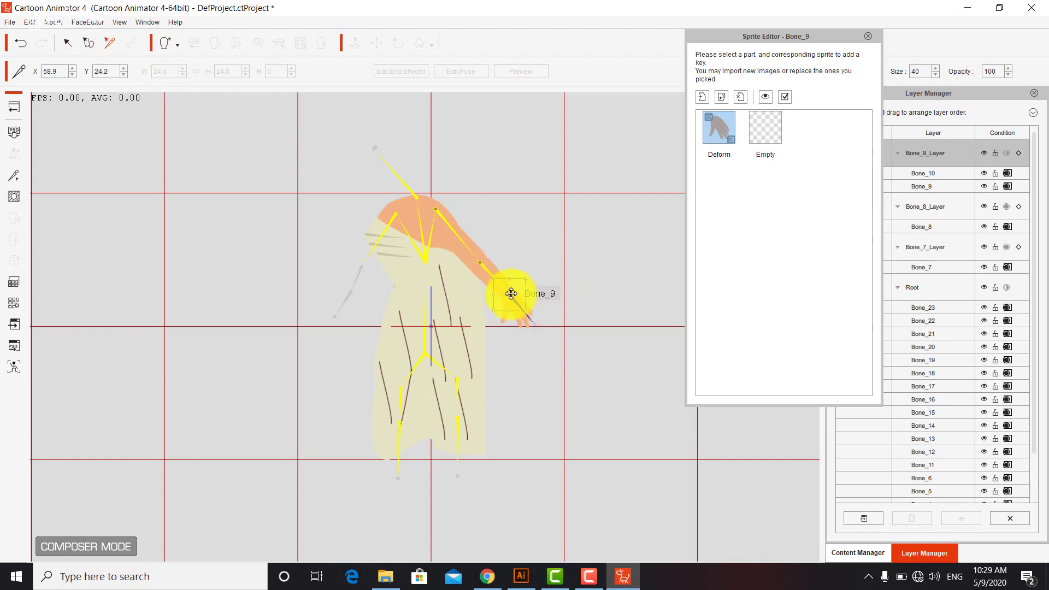
pyautogui.click(70, 46)
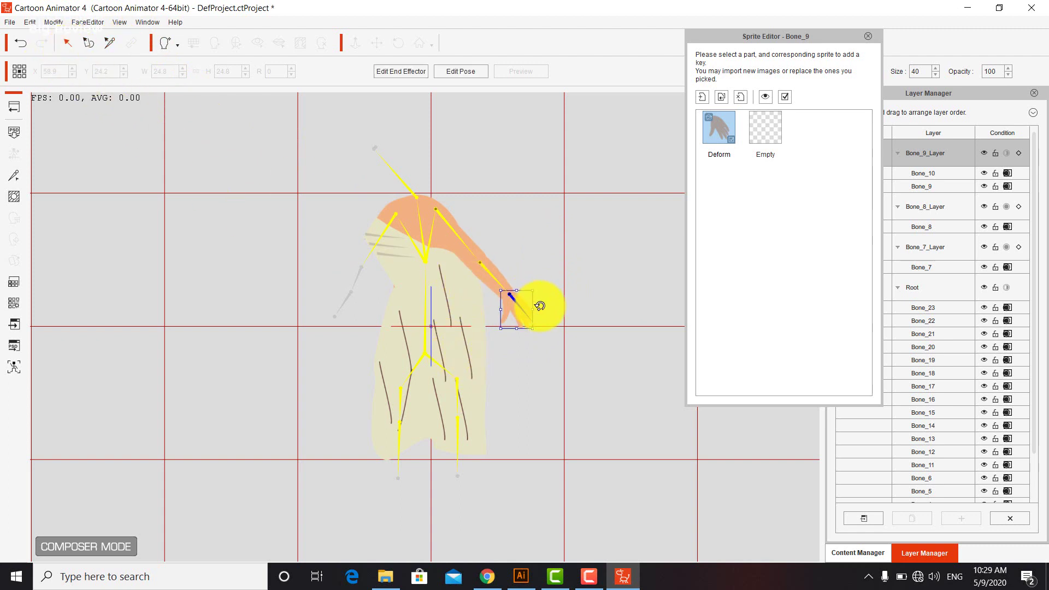
pyautogui.click(560, 392)
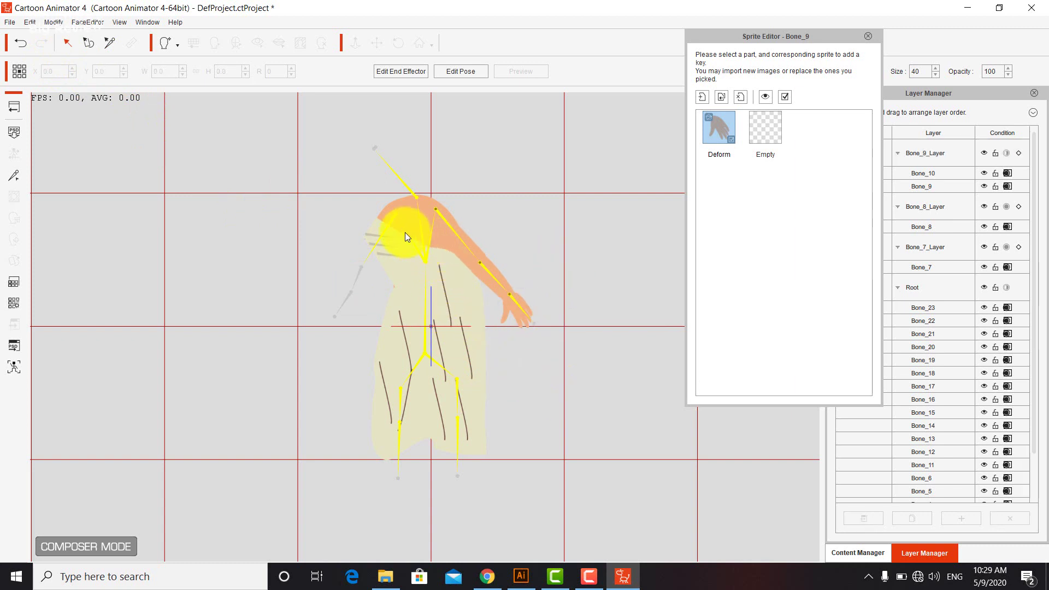
# - Attach the Rh image to Bone_12 as the other upper-arm sprite
pyautogui.click(389, 224)
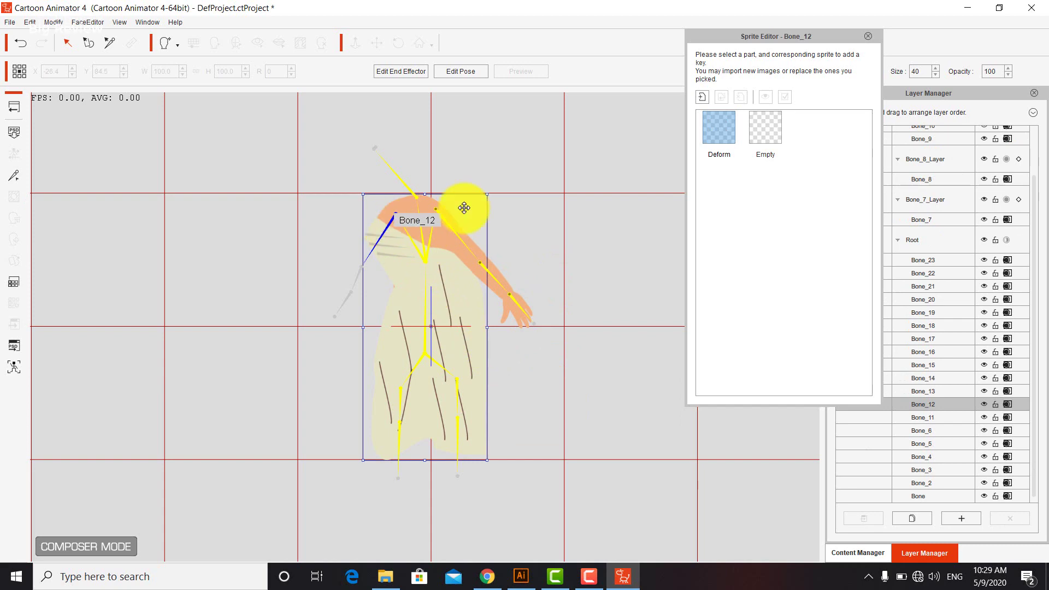
pyautogui.doubleClick(715, 133)
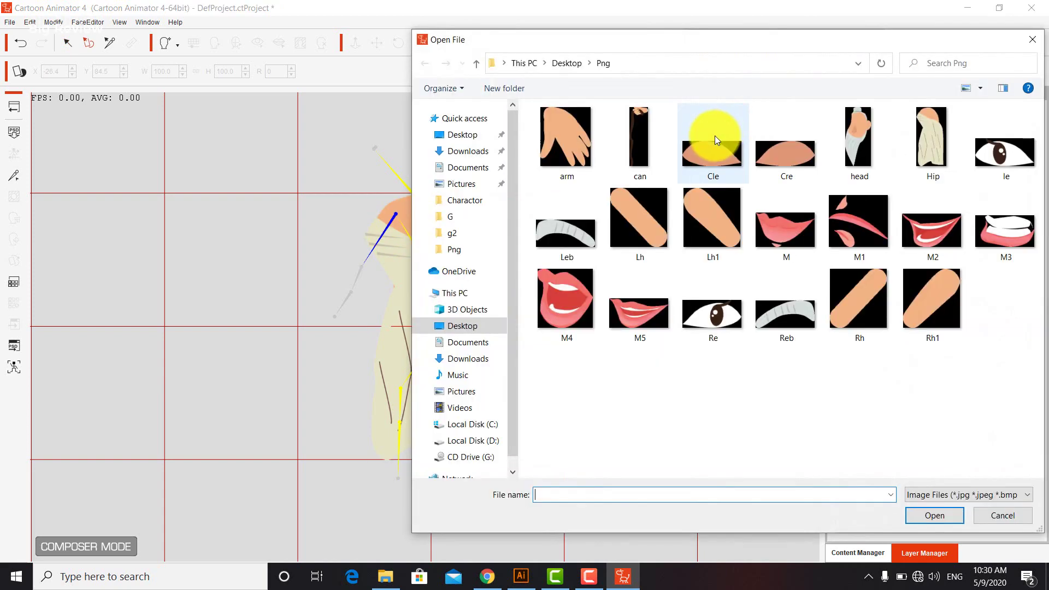
pyautogui.doubleClick(858, 282)
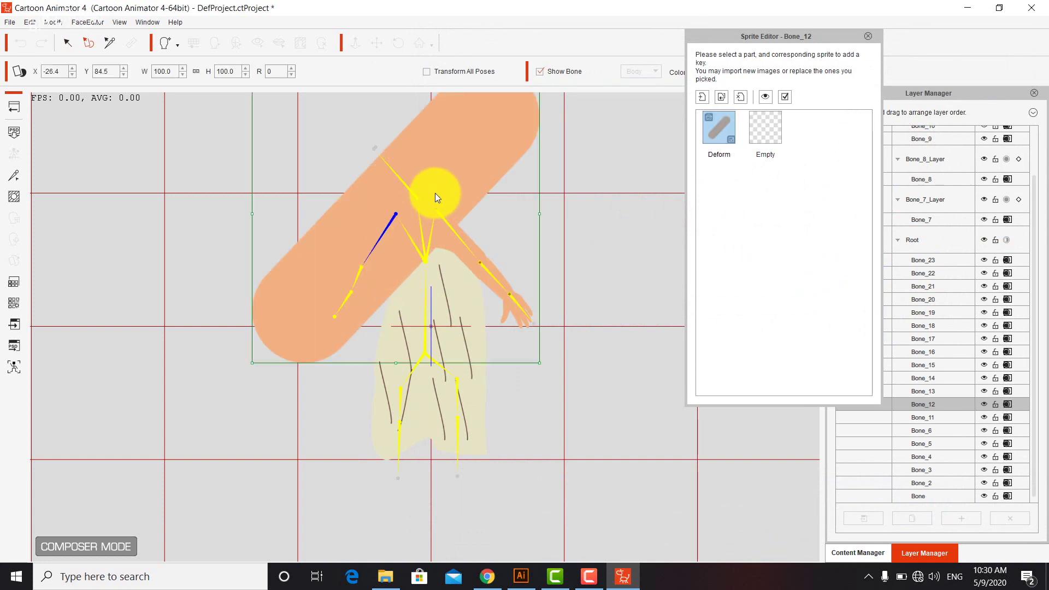
# - Scale the Bone_12 upper-arm sprite to about 20.1, rotate it to 340 and place it at the shoulder, at about X -36.7, Y 62.7
pyautogui.click(485, 159)
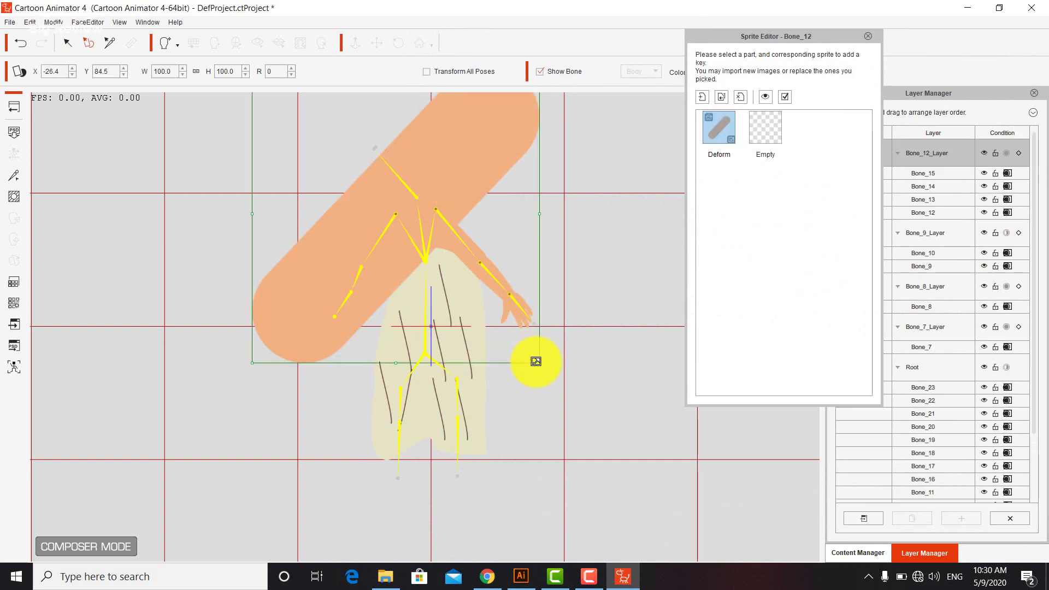
pyautogui.moveTo(539, 362); pyautogui.dragTo(435, 205)
pyautogui.click(401, 198)
pyautogui.moveTo(382, 278); pyautogui.dragTo(357, 259)
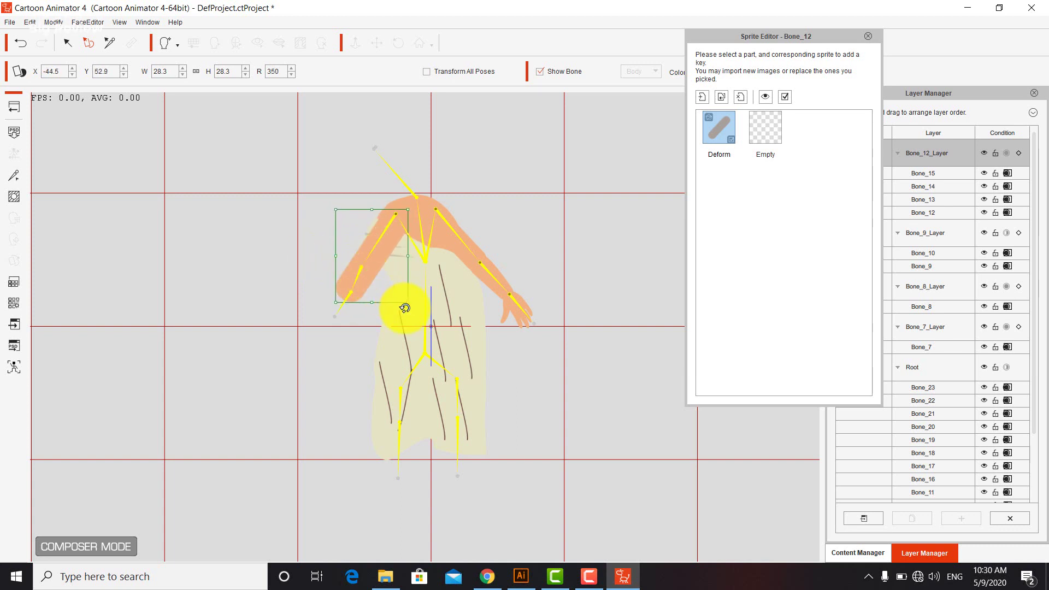
pyautogui.moveTo(409, 300); pyautogui.dragTo(393, 248)
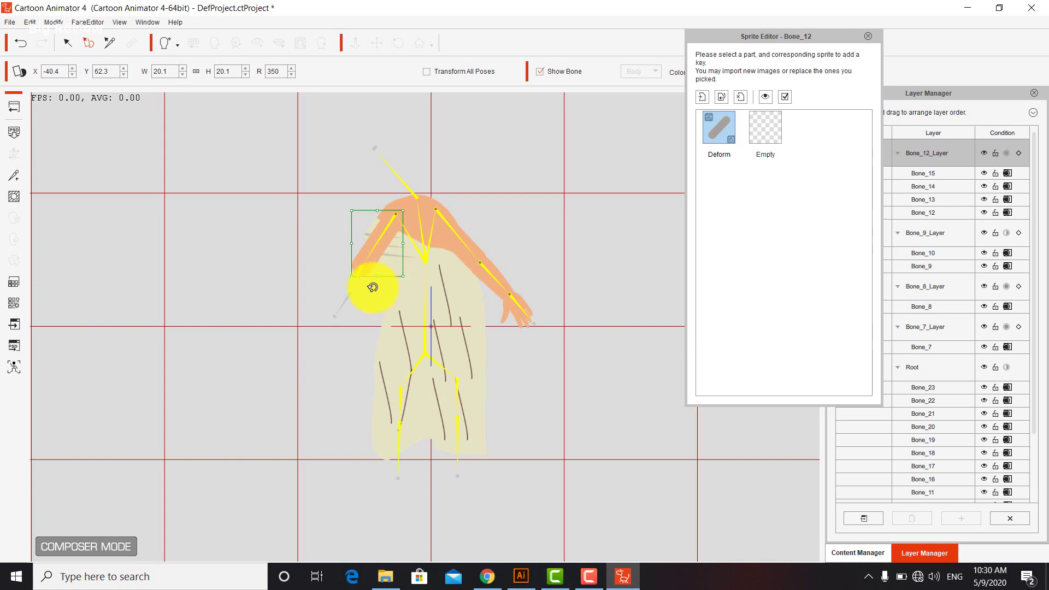
pyautogui.moveTo(373, 287); pyautogui.dragTo(386, 253)
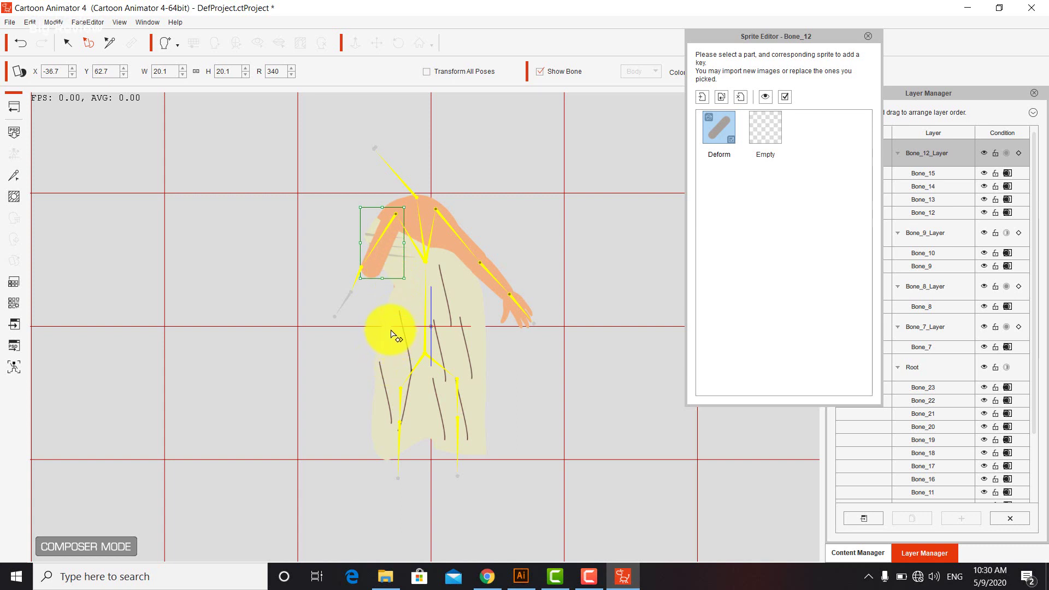
# - Attach the Rh1 image to Bone_13, scale it to about 24.4 and set it beside the body at about X -94.5, Y 31.5
pyautogui.click(356, 283)
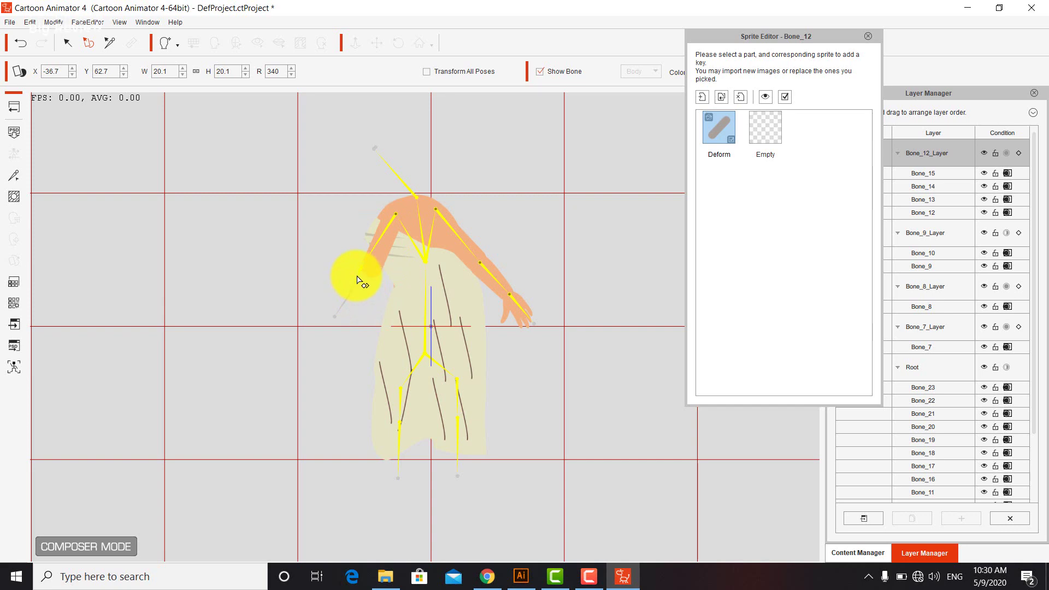
pyautogui.doubleClick(724, 124)
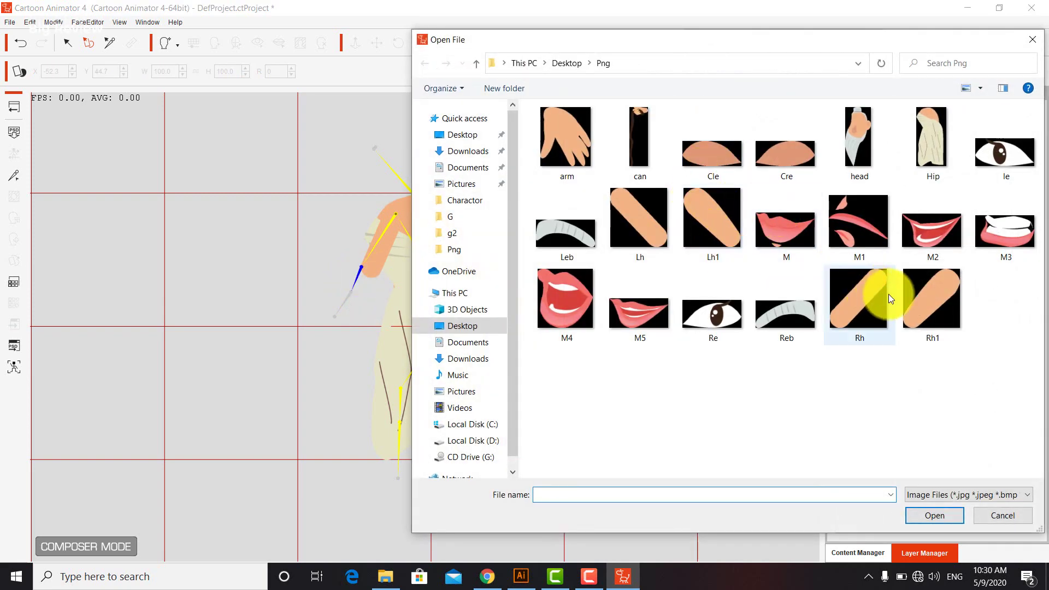
pyautogui.doubleClick(929, 294)
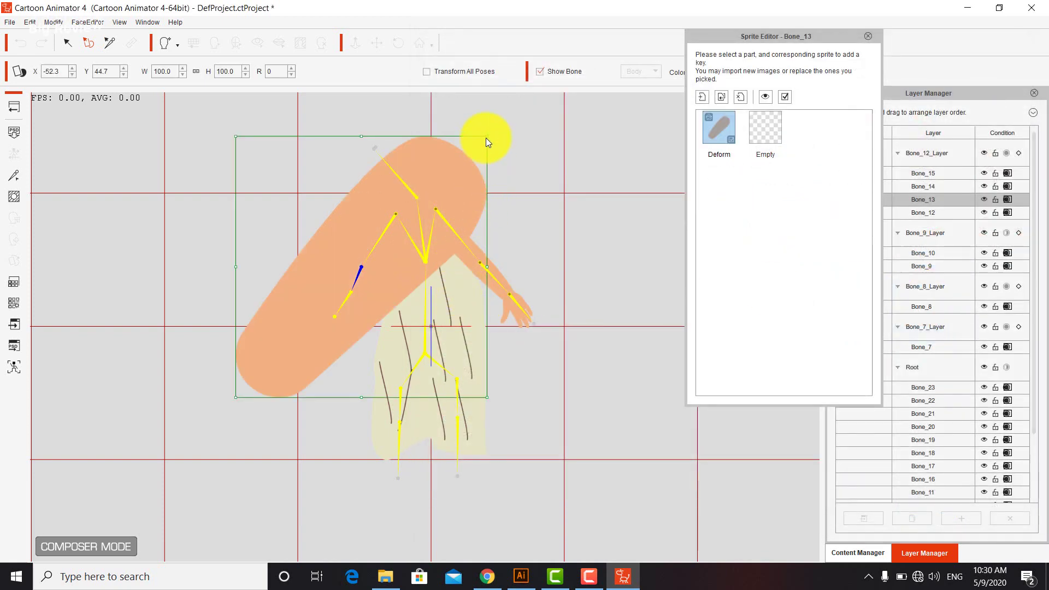
pyautogui.moveTo(486, 138); pyautogui.dragTo(380, 222)
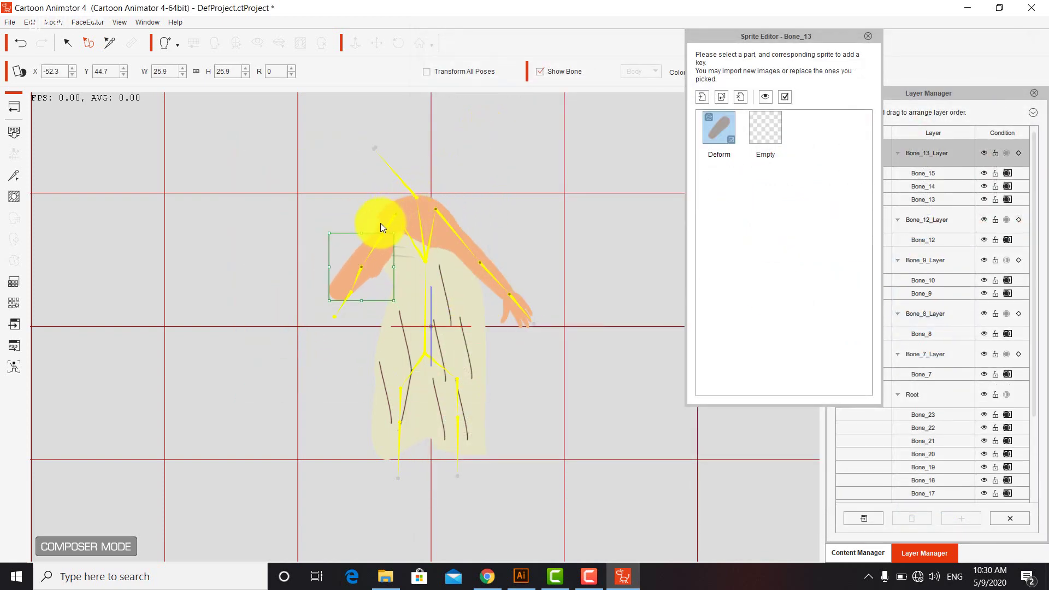
pyautogui.moveTo(339, 255); pyautogui.dragTo(285, 283)
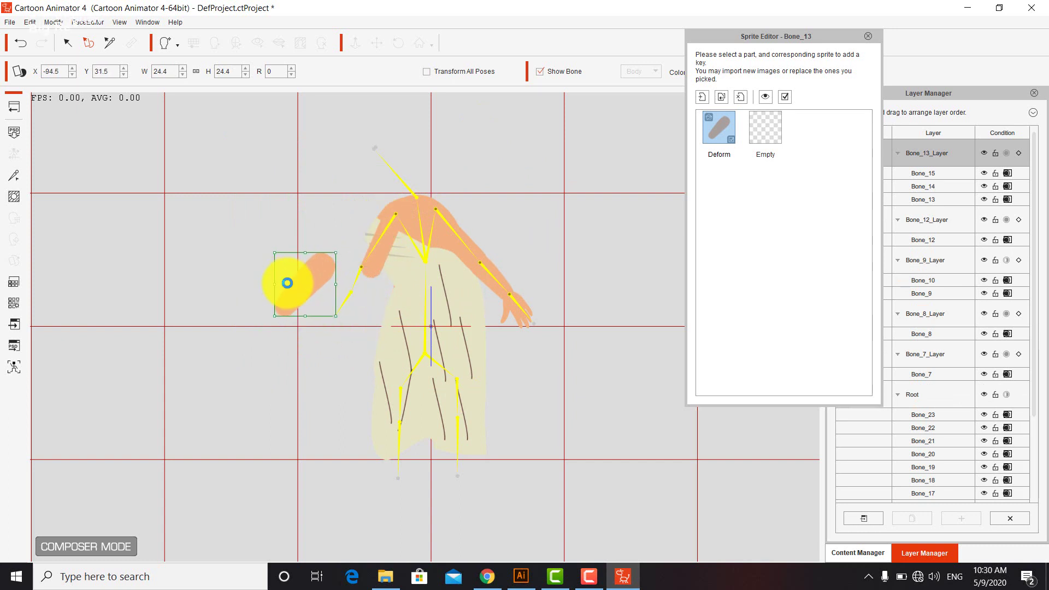
# - Rotate the Bone_12 bone into line with the upper-arm sprite and test the arm's rotation about the shoulder
pyautogui.click(110, 42)
pyautogui.click(373, 244)
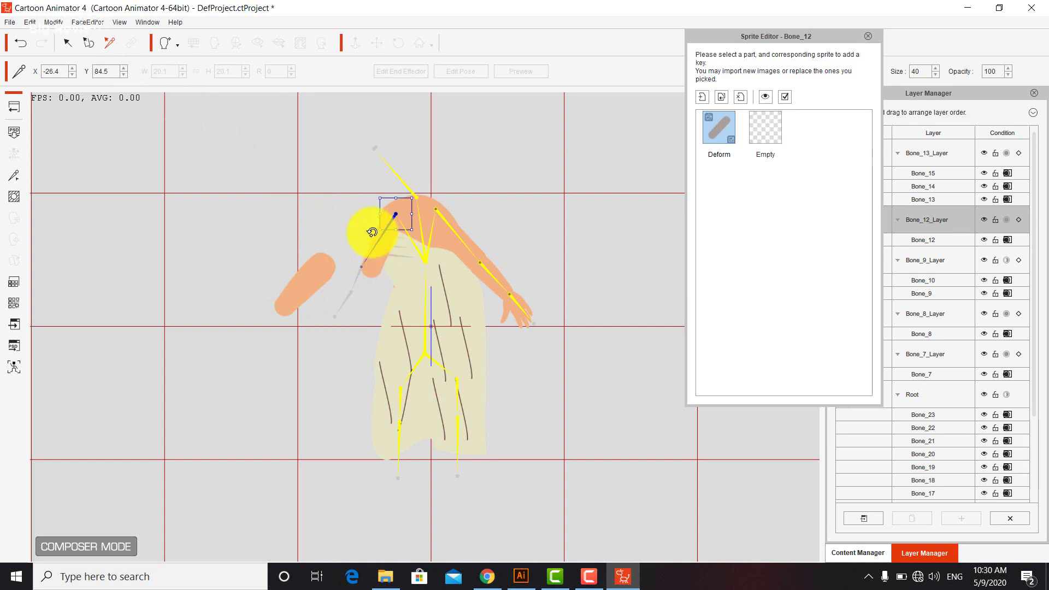
pyautogui.moveTo(372, 233); pyautogui.dragTo(374, 235)
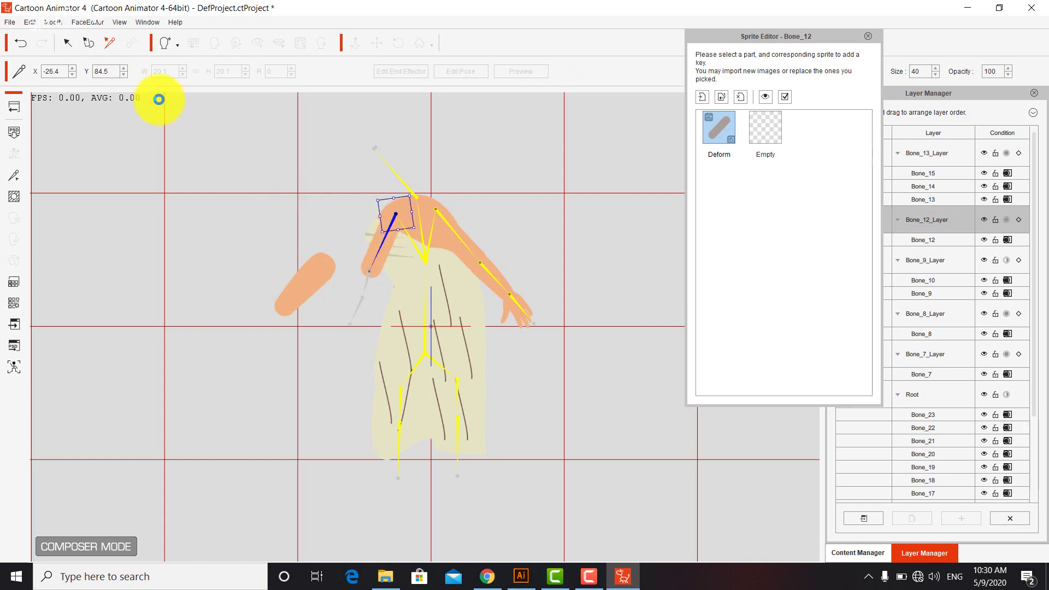
pyautogui.click(67, 43)
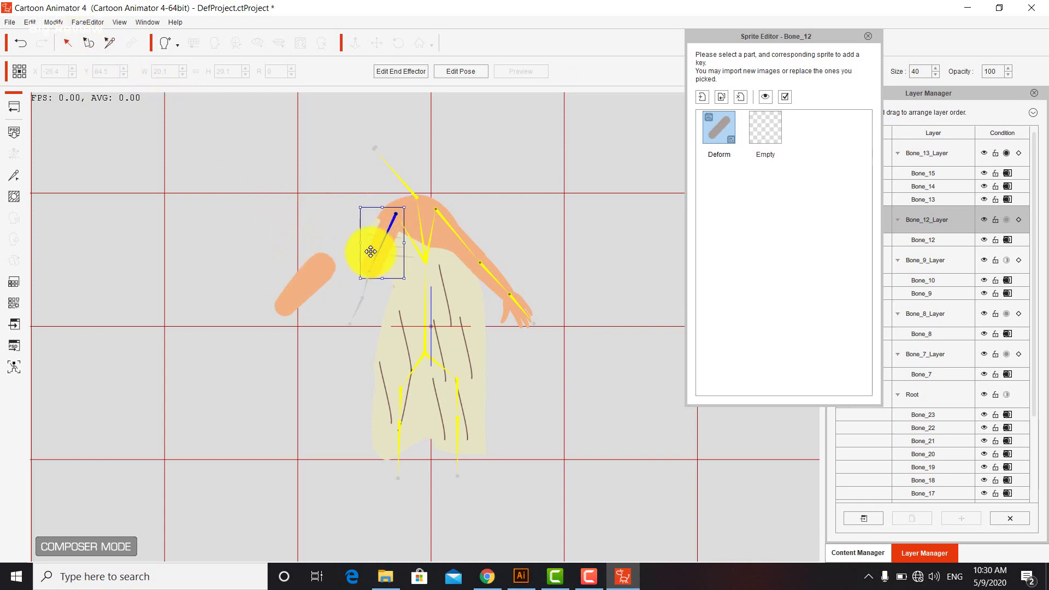
pyautogui.moveTo(353, 241)
pyautogui.mouseDown()
pyautogui.moveTo(371, 264)
pyautogui.moveTo(339, 260)
pyautogui.moveTo(323, 218)
pyautogui.moveTo(341, 253)
pyautogui.mouseUp()
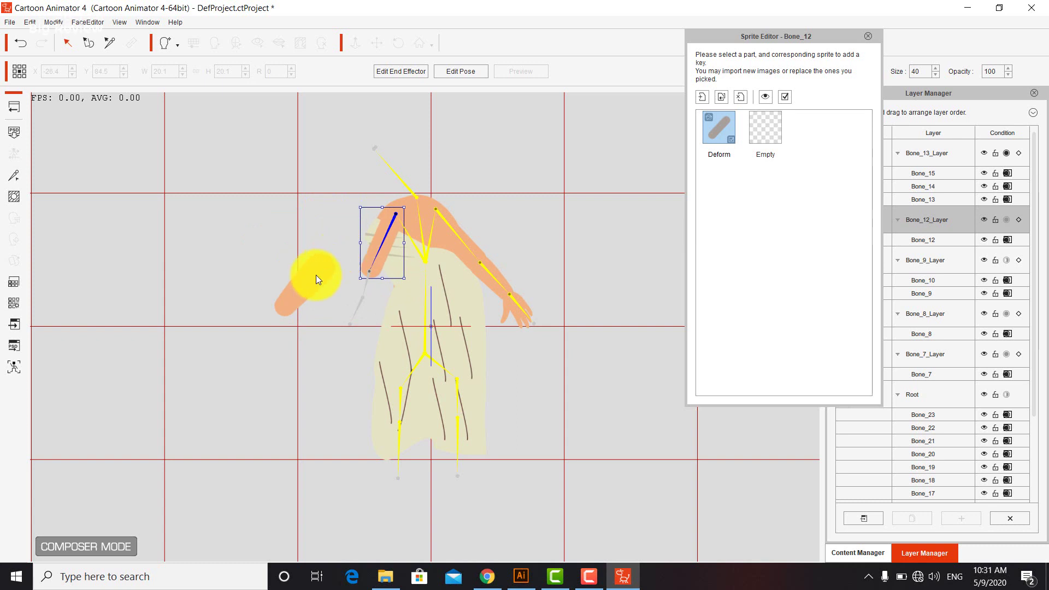
# - Move the Bone_13 forearm sprite to the lower end of the upper arm, at about X -60.9, Y 18.4
pyautogui.click(366, 282)
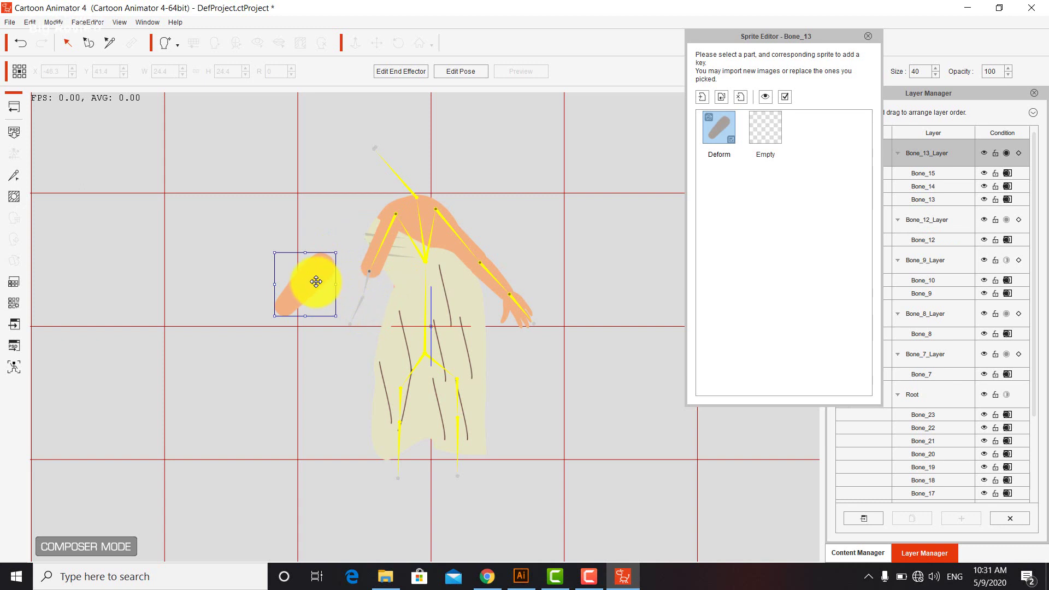
pyautogui.click(87, 42)
pyautogui.moveTo(314, 273); pyautogui.dragTo(364, 284)
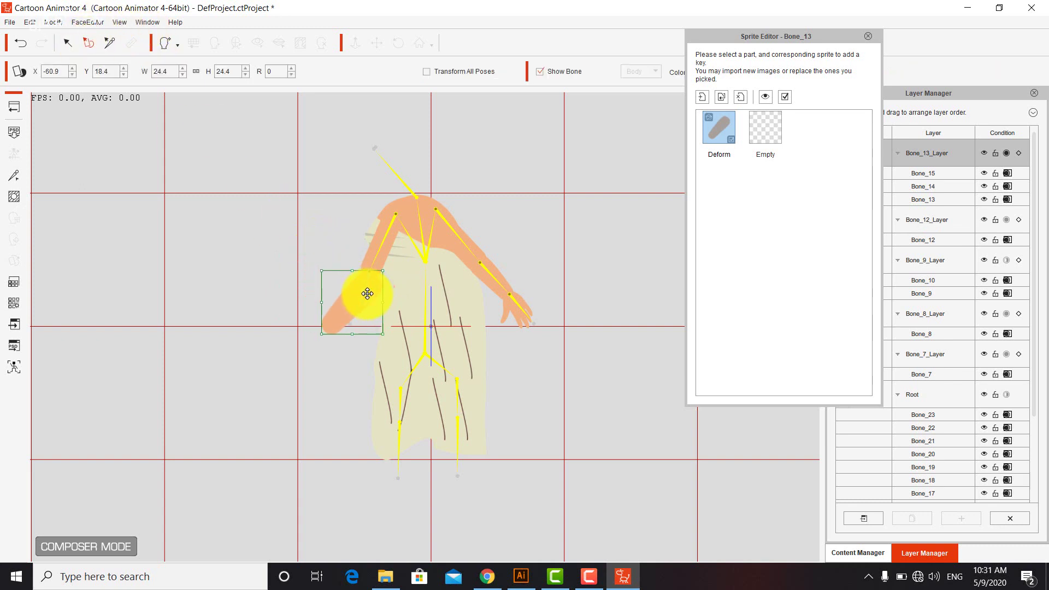
# - Scale the Bone_13 forearm sprite to about 17.6, rotate it to 341 at about X -51.8, Y 29.1, and align the Bone_14 joint with its lower end
pyautogui.moveTo(387, 325); pyautogui.dragTo(366, 280)
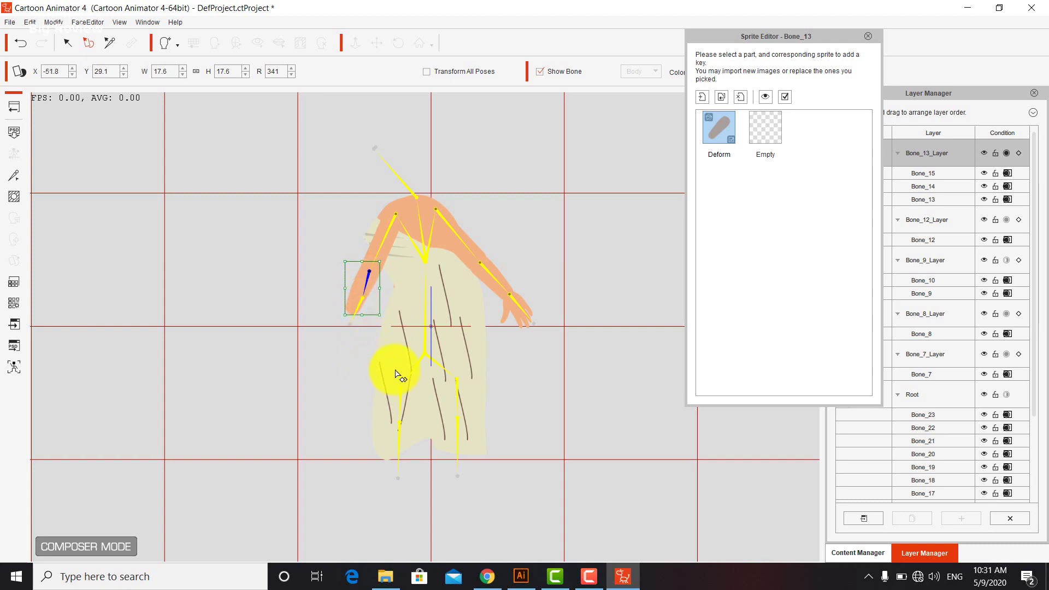
pyautogui.click(112, 42)
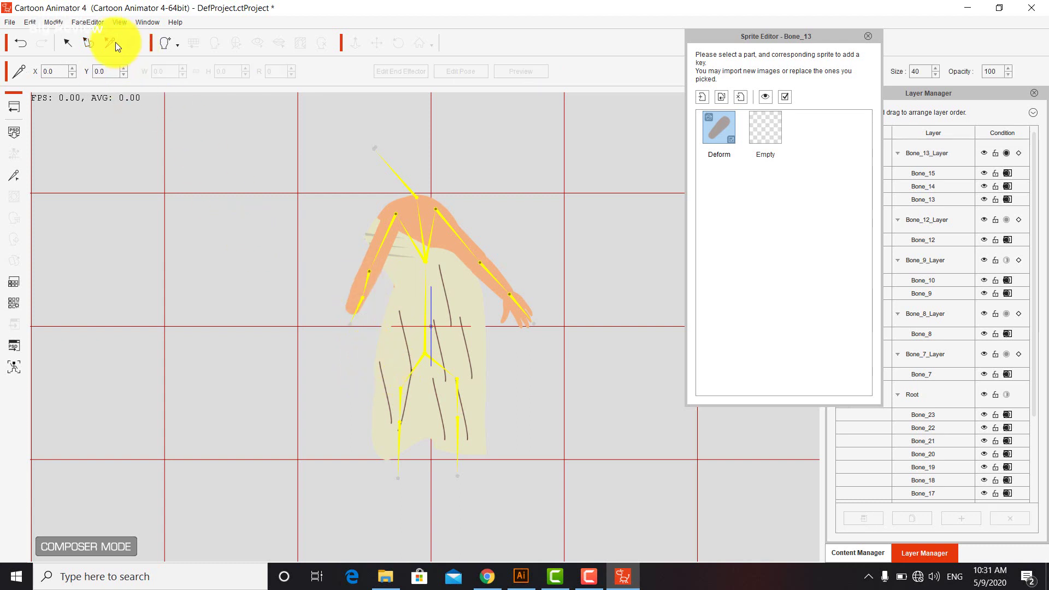
pyautogui.click(360, 300)
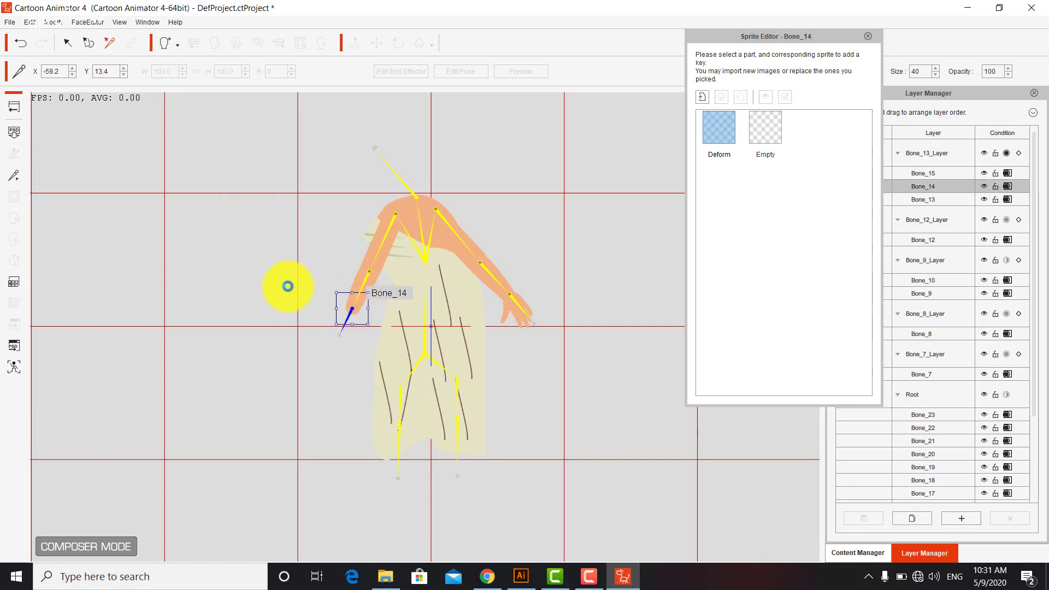
# - Attach the can image to Bone_14, scale it to about 30.2 and place its hand at the wrist, at about X -78.4, Y -53.8
pyautogui.click(74, 48)
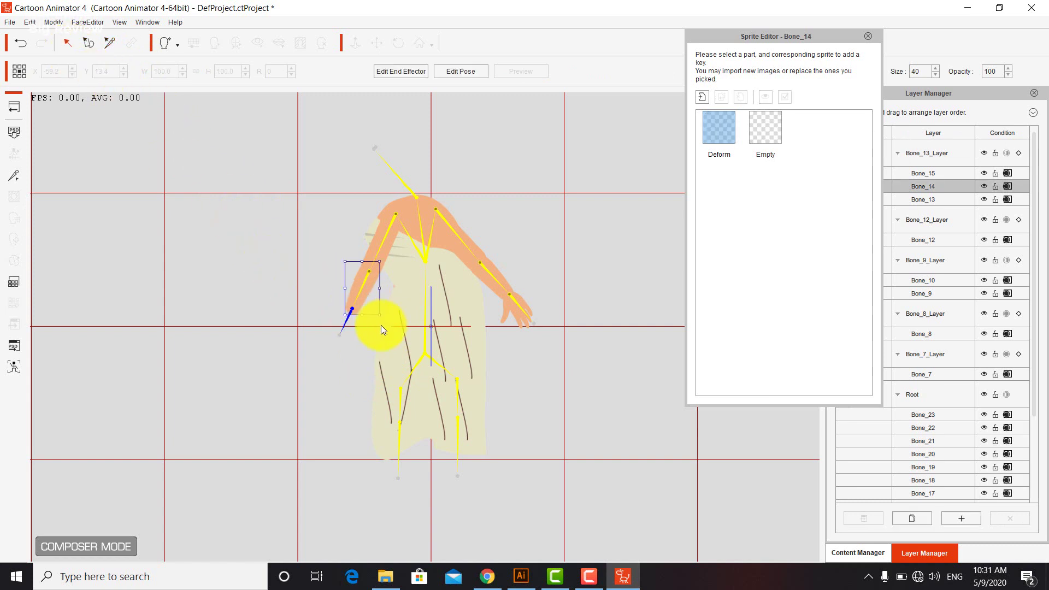
pyautogui.moveTo(332, 287); pyautogui.dragTo(276, 307)
pyautogui.doubleClick(720, 128)
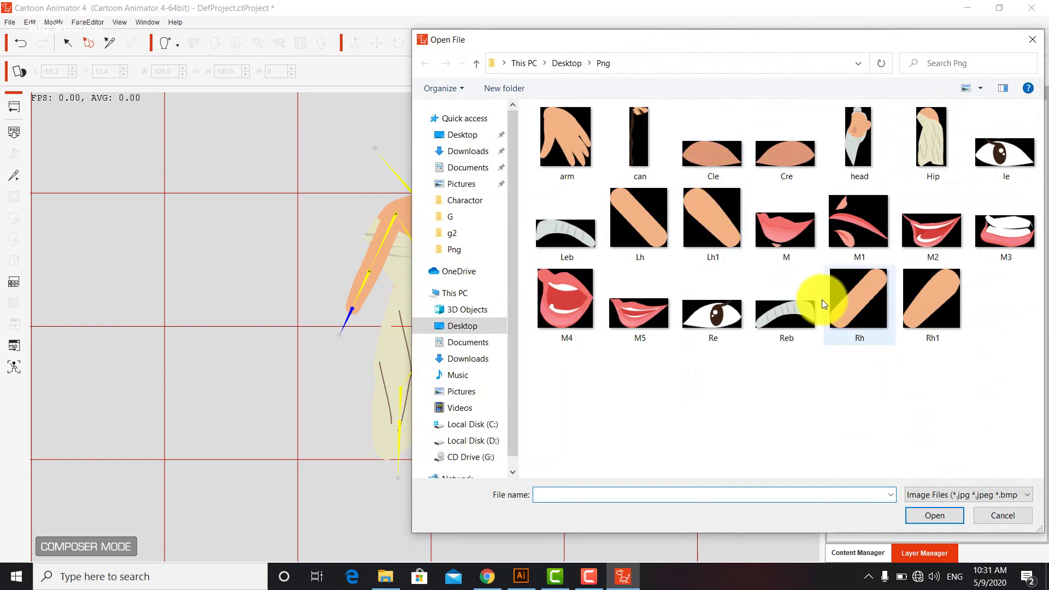
pyautogui.click(634, 128)
pyautogui.doubleClick(634, 130)
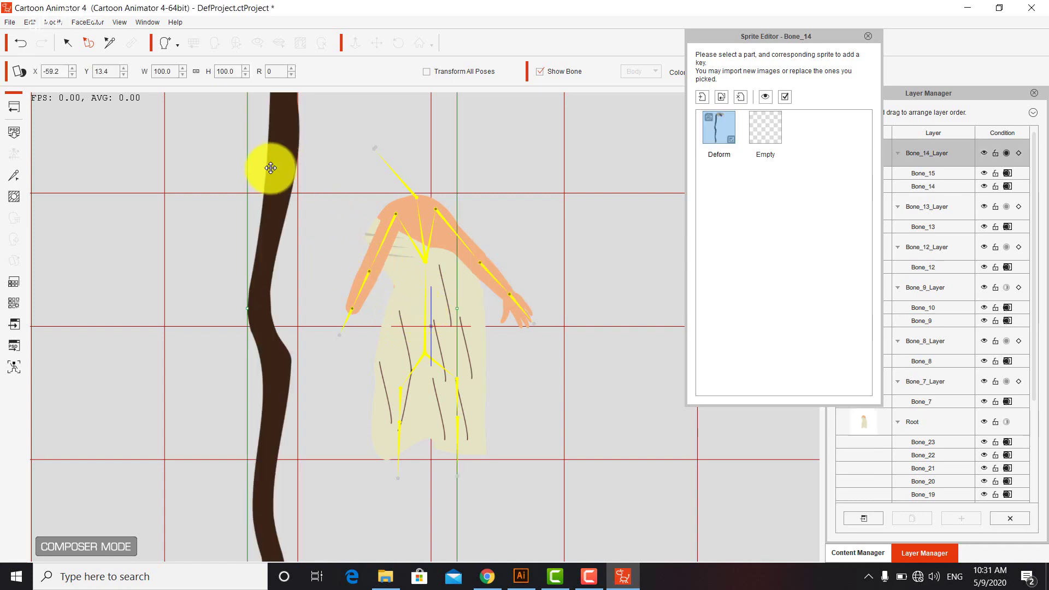
pyautogui.moveTo(270, 168); pyautogui.dragTo(210, 289)
pyautogui.moveTo(401, 130); pyautogui.dragTo(326, 322)
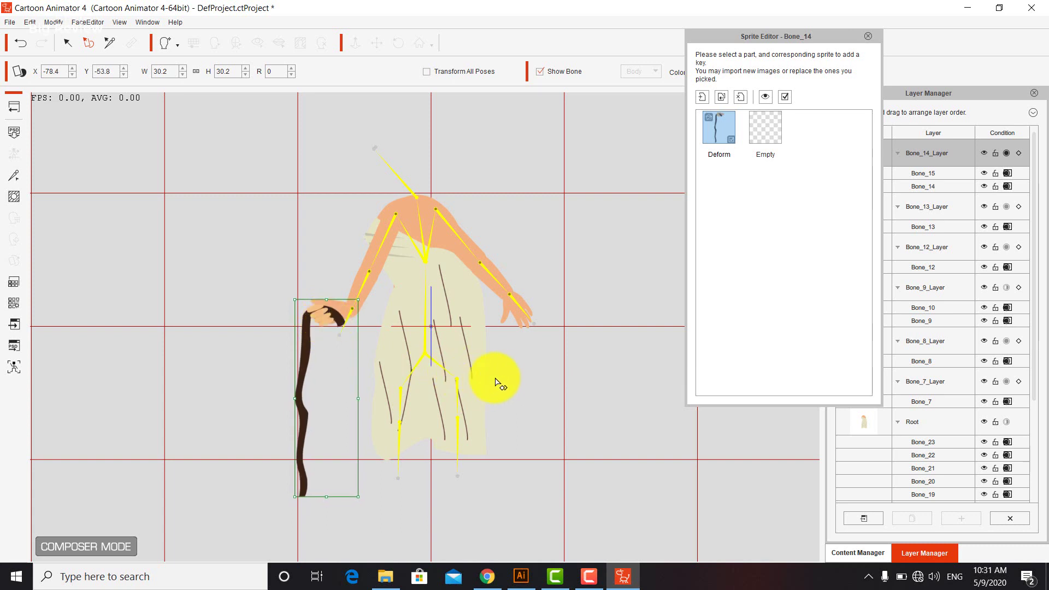
pyautogui.click(74, 54)
pyautogui.moveTo(308, 295); pyautogui.dragTo(206, 283)
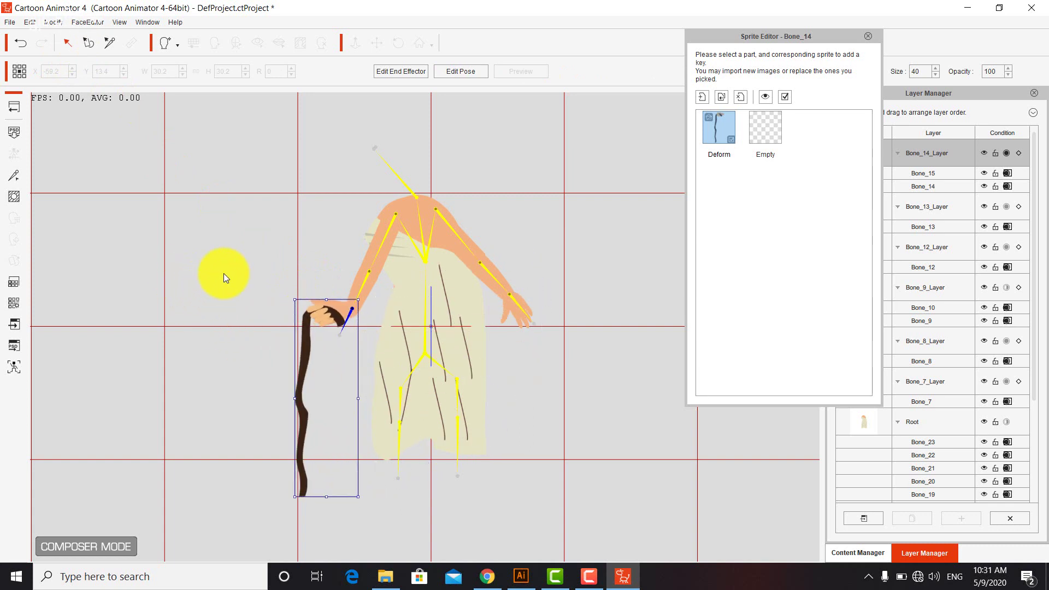
pyautogui.click(224, 273)
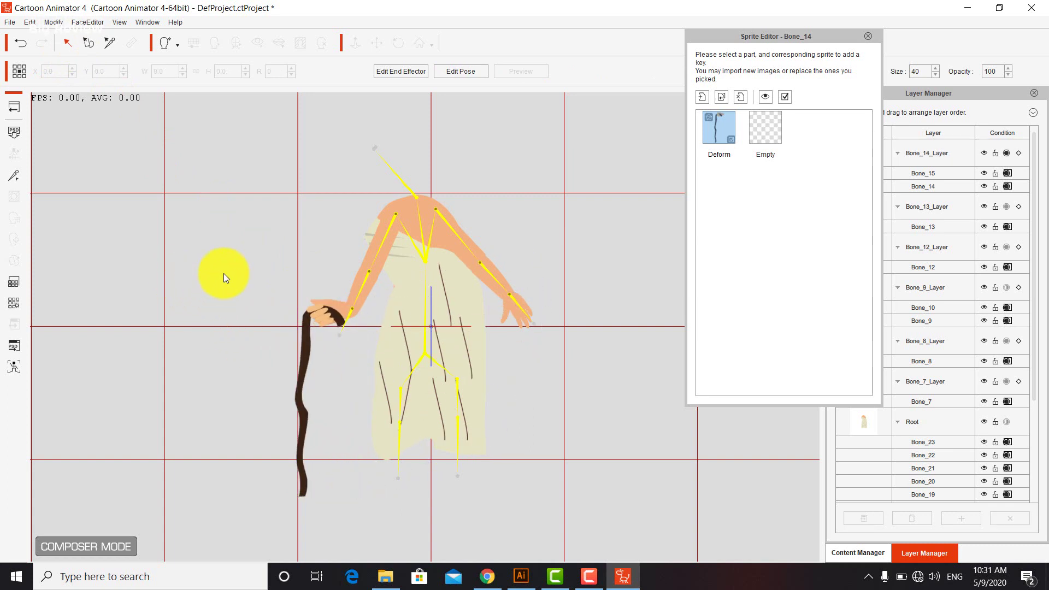
# - Attach the Untitled-1 leg image to Bone_18
pyautogui.click(458, 442)
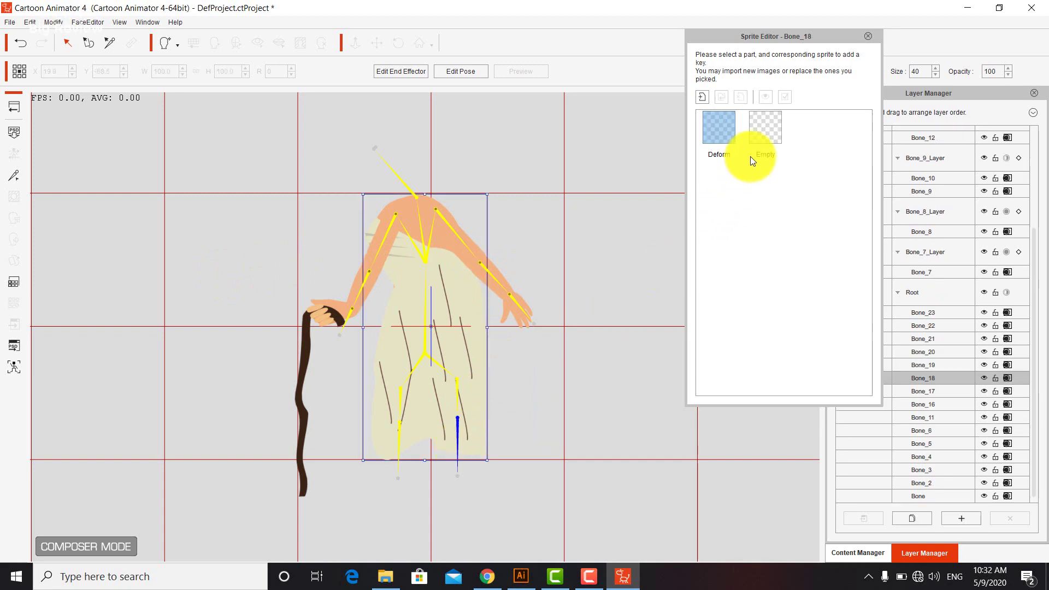
pyautogui.doubleClick(726, 134)
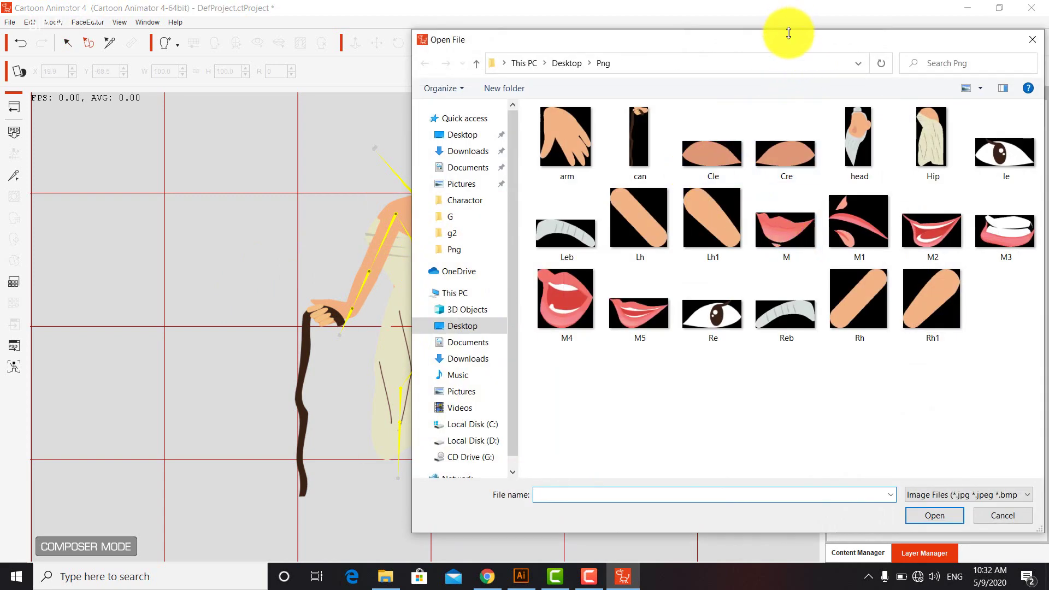
pyautogui.moveTo(789, 30); pyautogui.dragTo(785, 35)
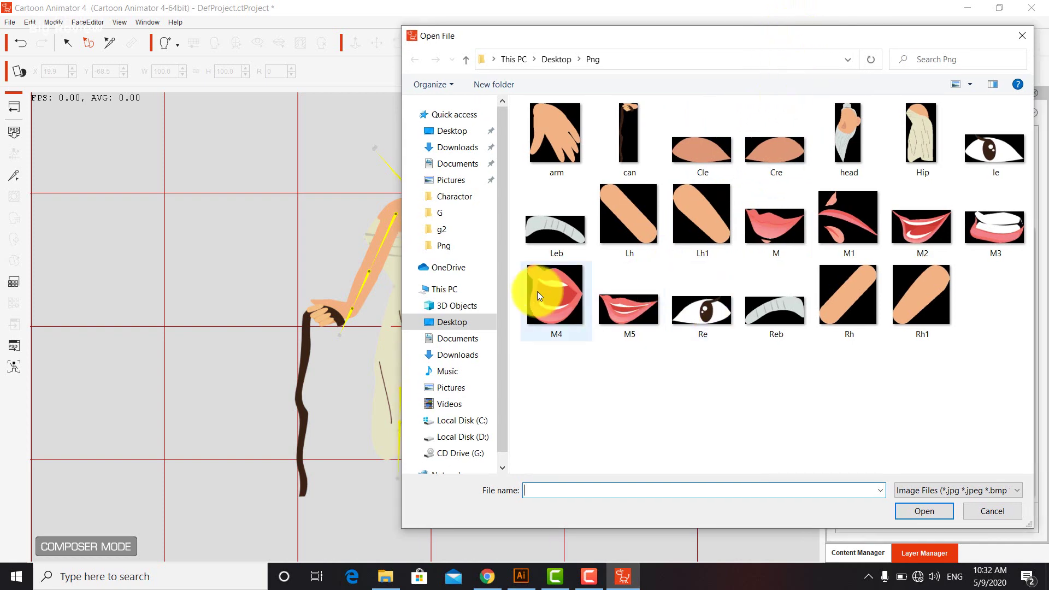
pyautogui.click(595, 574)
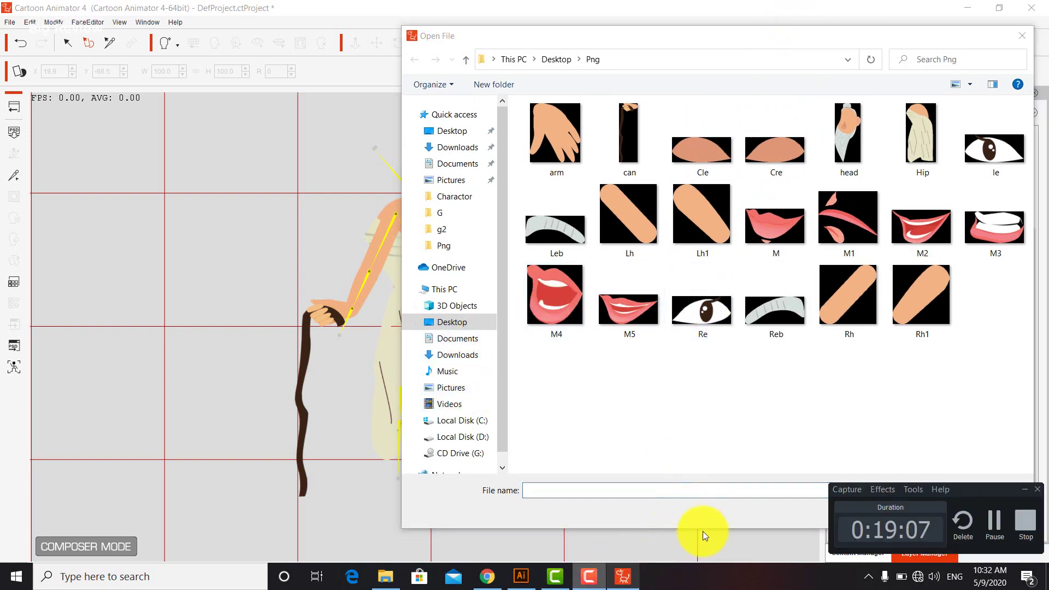
pyautogui.click(992, 527)
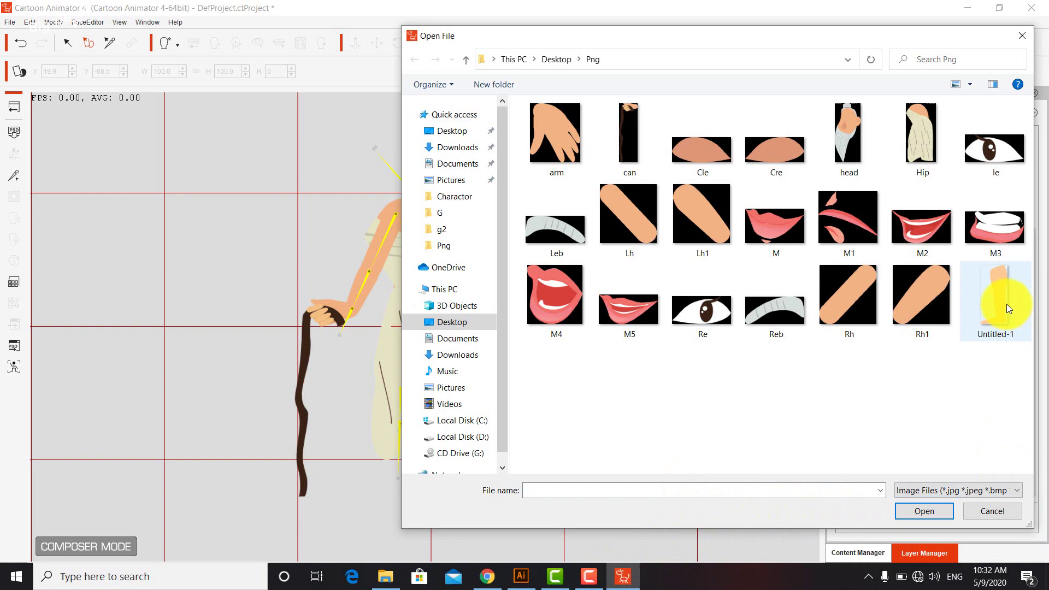
pyautogui.doubleClick(1006, 303)
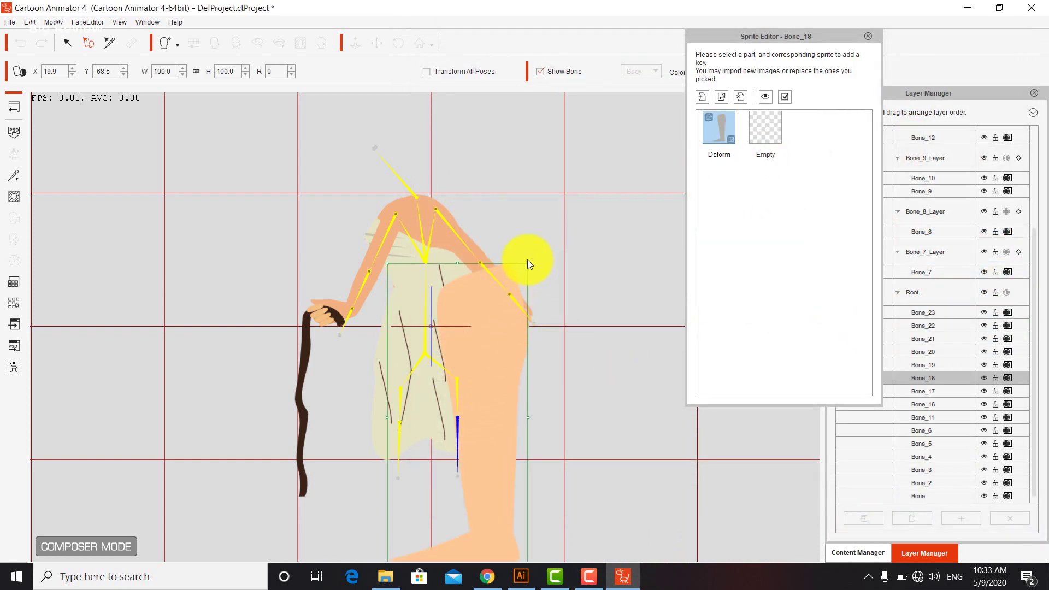
# - Scale the Bone_18 leg sprite to about 31.2 and place it over its bone at the robe's hem, at about X 13.4, Y -94.4
pyautogui.moveTo(526, 264); pyautogui.dragTo(463, 416)
pyautogui.moveTo(473, 366); pyautogui.dragTo(469, 391)
pyautogui.moveTo(445, 433); pyautogui.dragTo(452, 430)
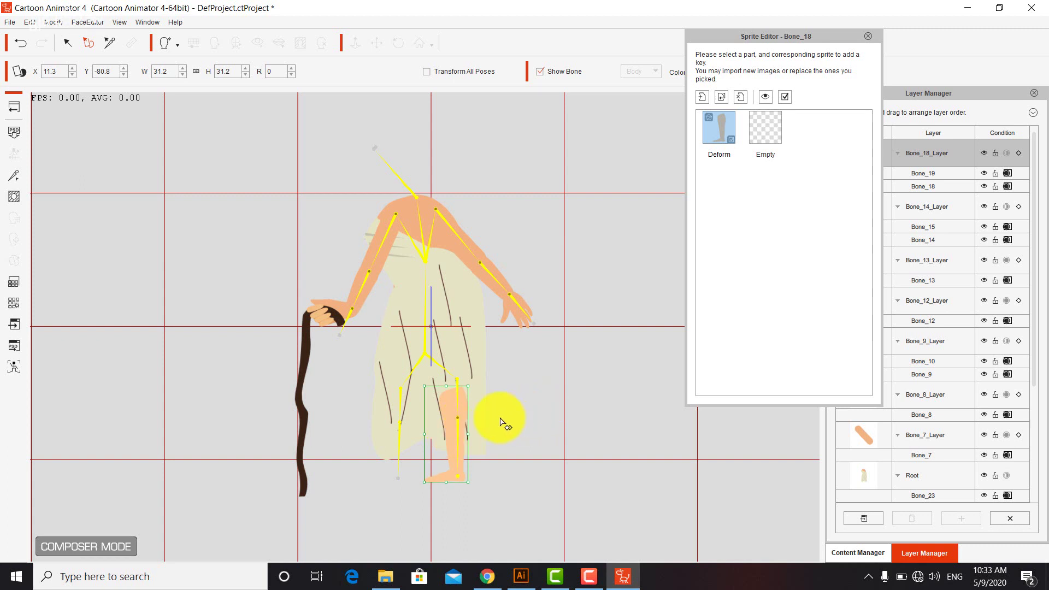
pyautogui.moveTo(447, 411); pyautogui.dragTo(450, 428)
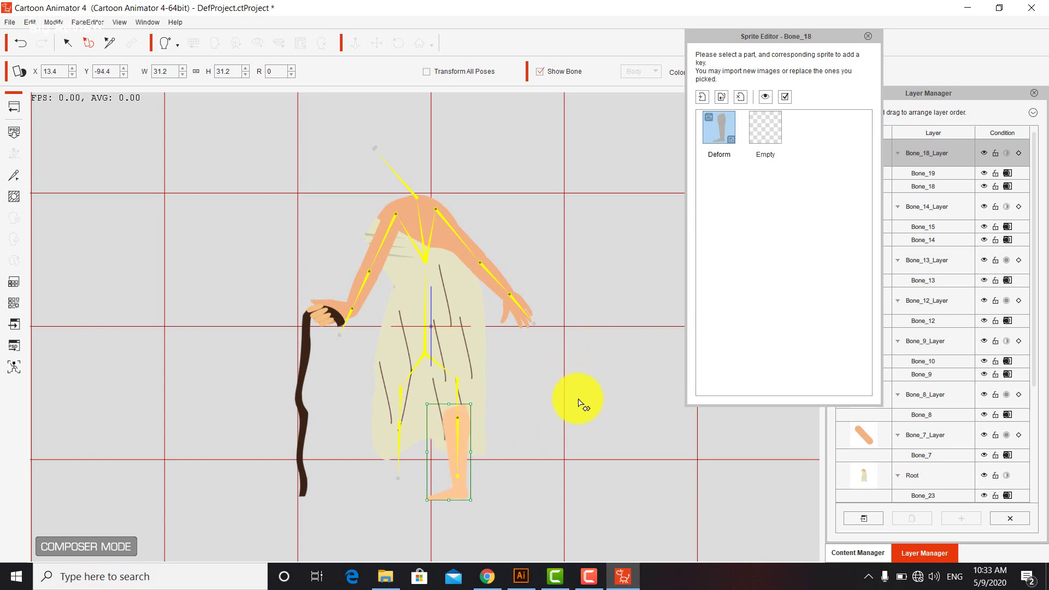
pyautogui.click(545, 416)
pyautogui.click(457, 436)
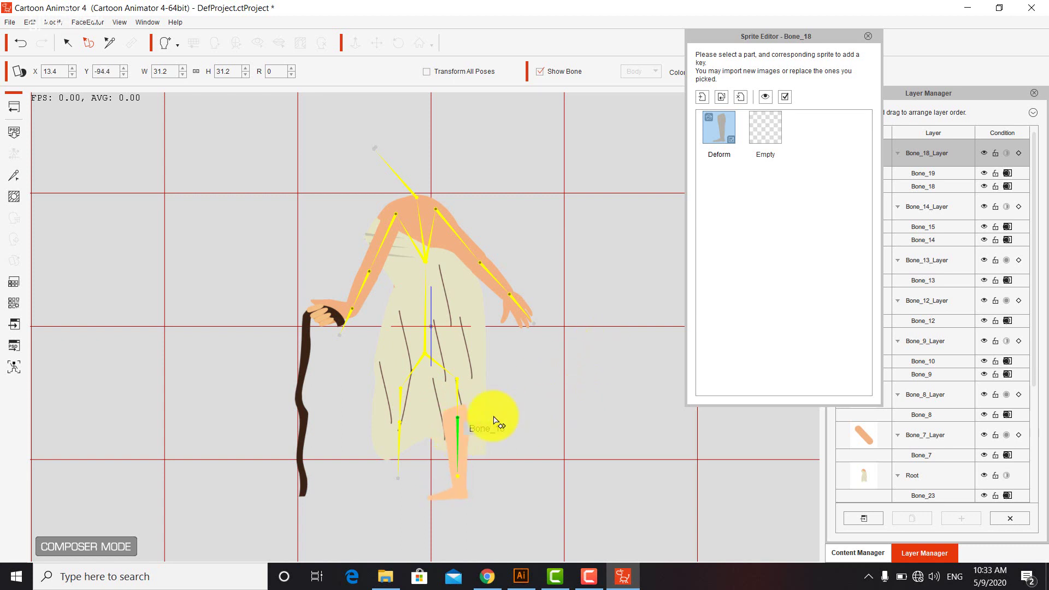
# - Attach the Untitled-1 image to Bone_22, scale it to about 30.1, place it at about X -31.8, Y -97.2, and close the Sprite Editor
pyautogui.click(403, 447)
pyautogui.click(717, 137)
pyautogui.doubleClick(719, 136)
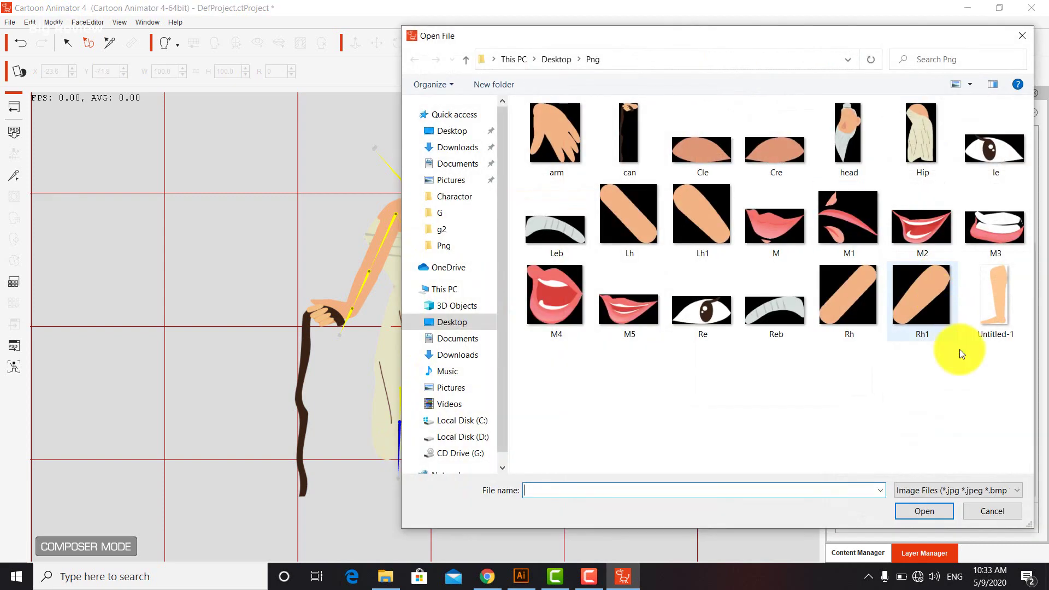
pyautogui.doubleClick(1003, 304)
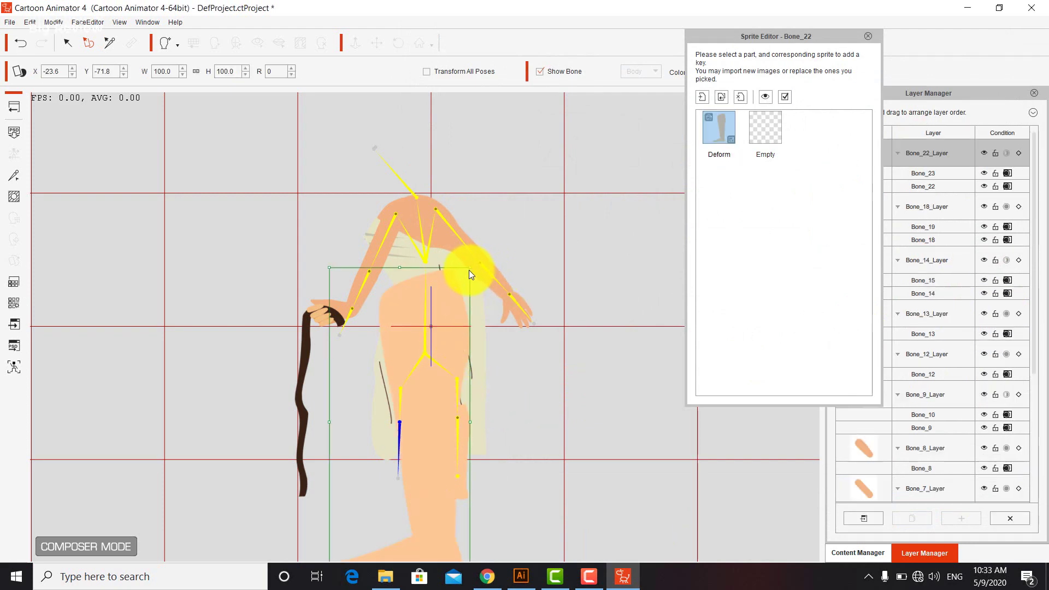
pyautogui.moveTo(469, 269); pyautogui.dragTo(405, 442)
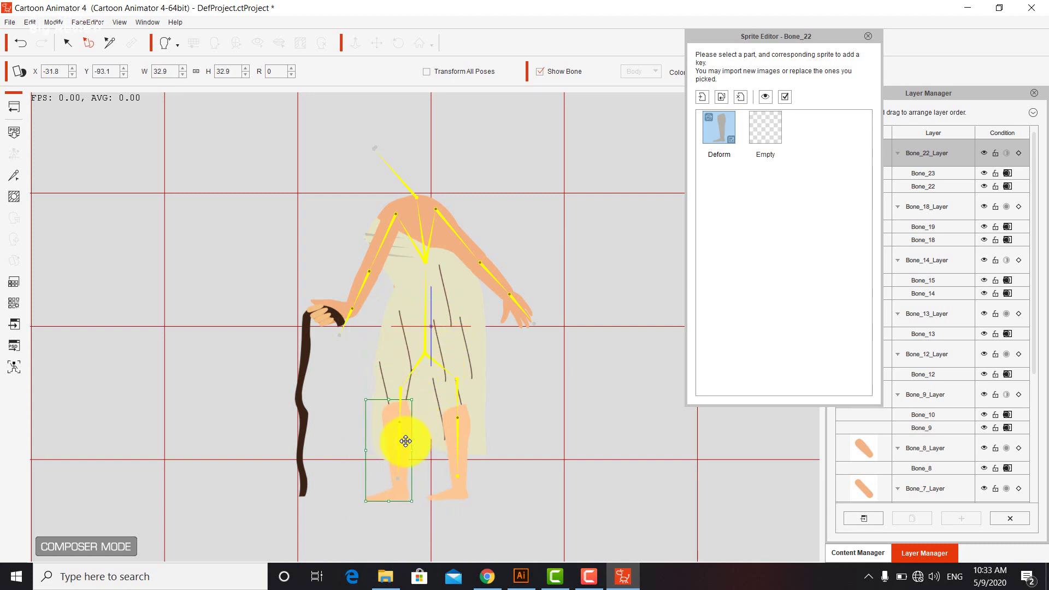
pyautogui.moveTo(410, 403); pyautogui.dragTo(386, 438)
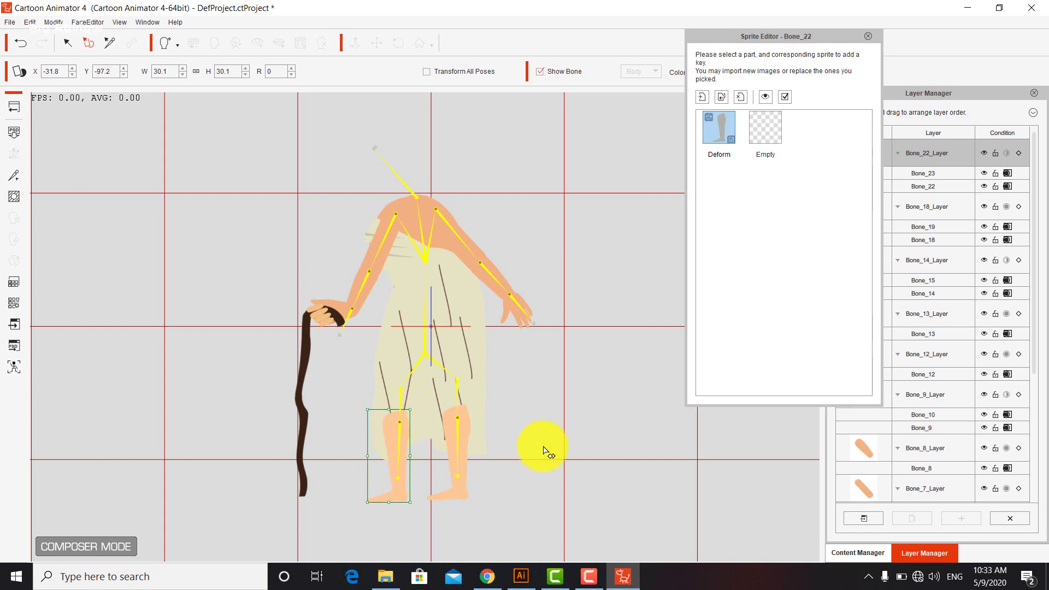
pyautogui.click(868, 36)
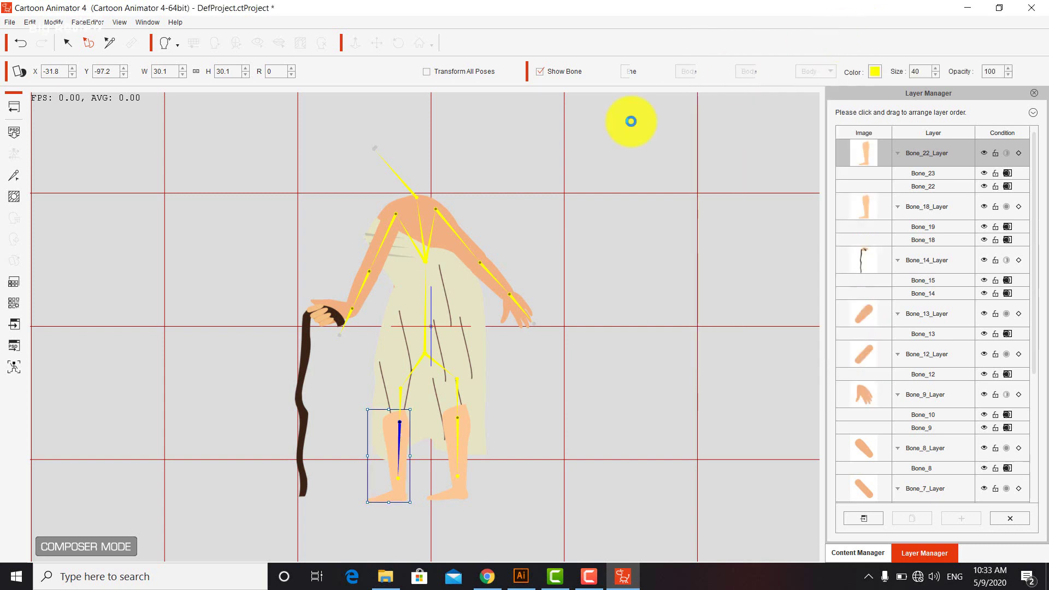
# - Create a sprite-based head on Bone_3 with the head angle set to 315
pyautogui.click(407, 188)
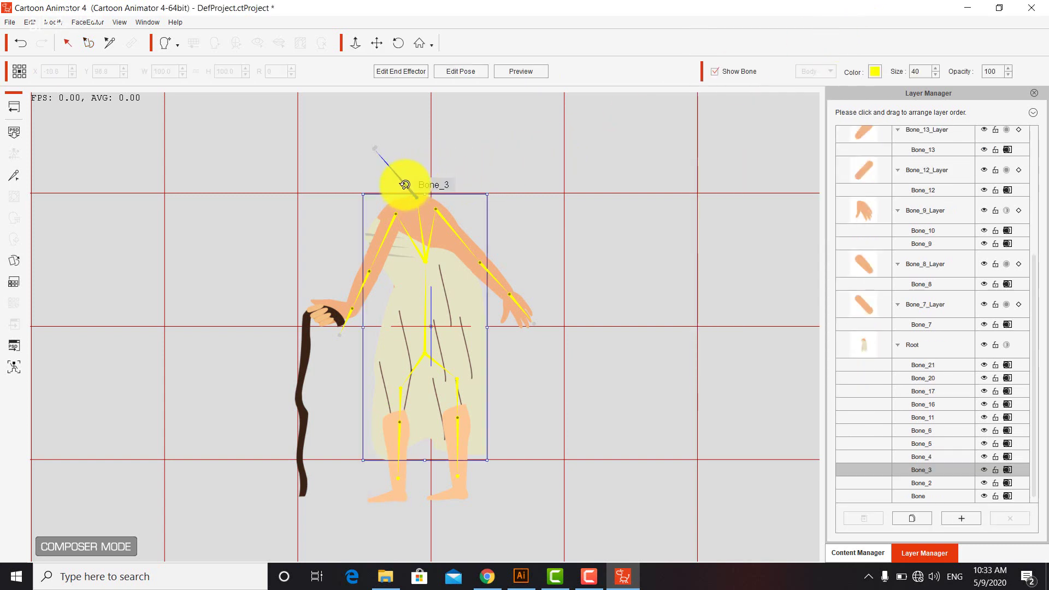
pyautogui.click(470, 158)
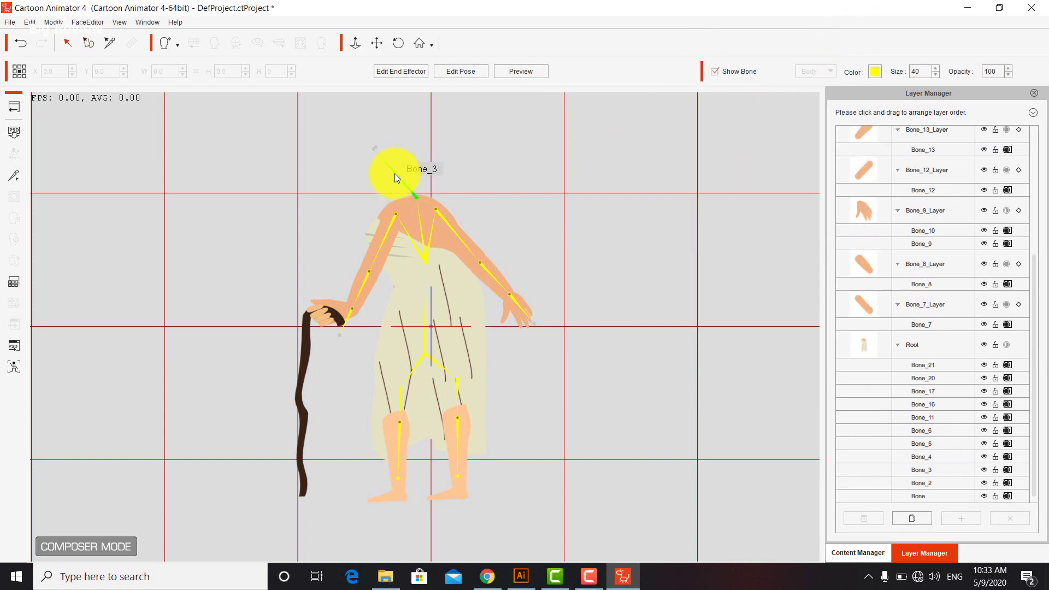
pyautogui.click(395, 173)
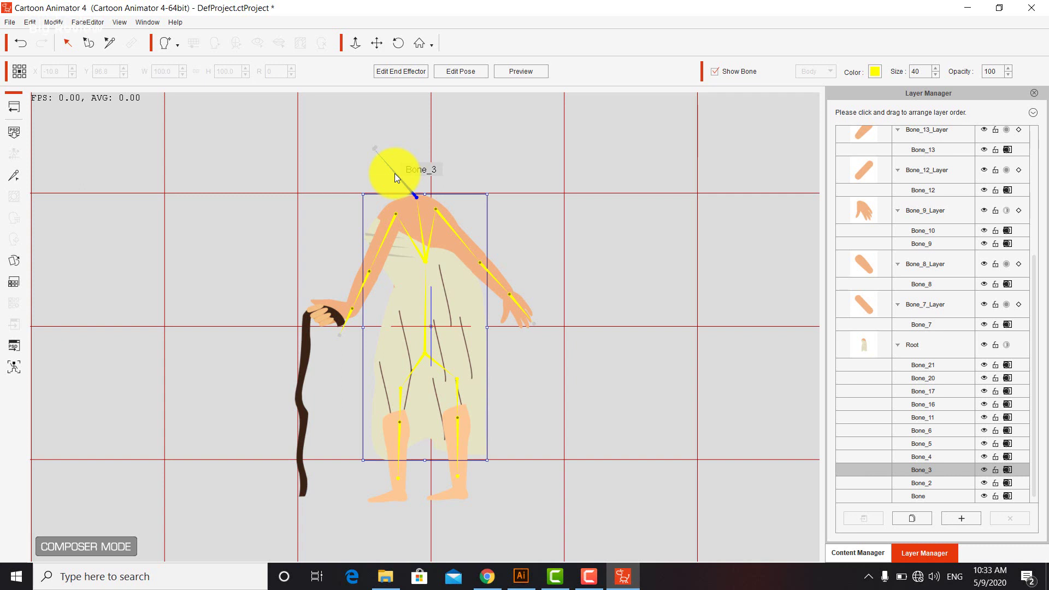
pyautogui.click(177, 44)
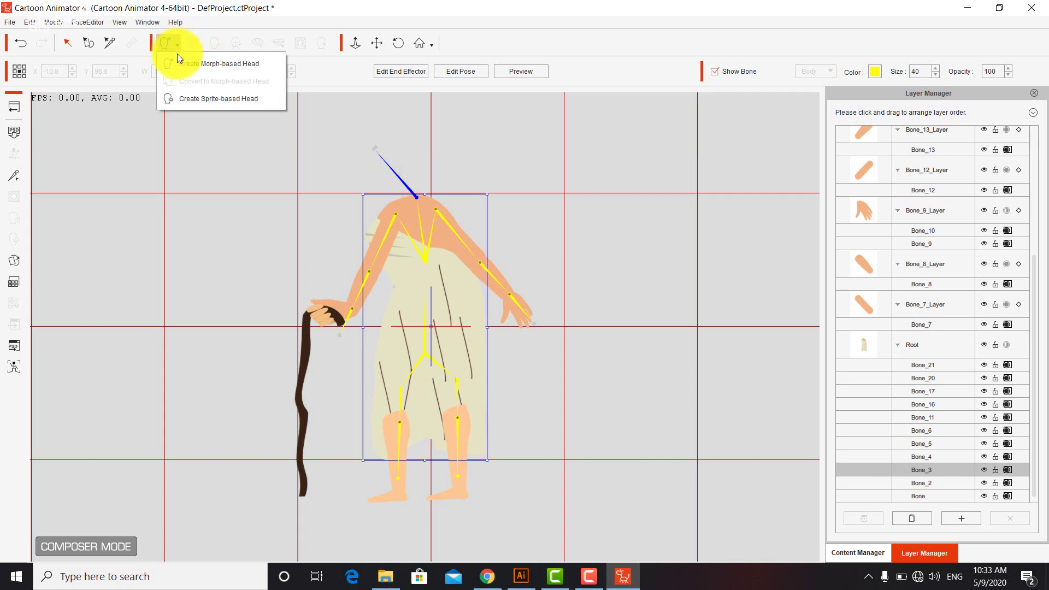
pyautogui.click(201, 100)
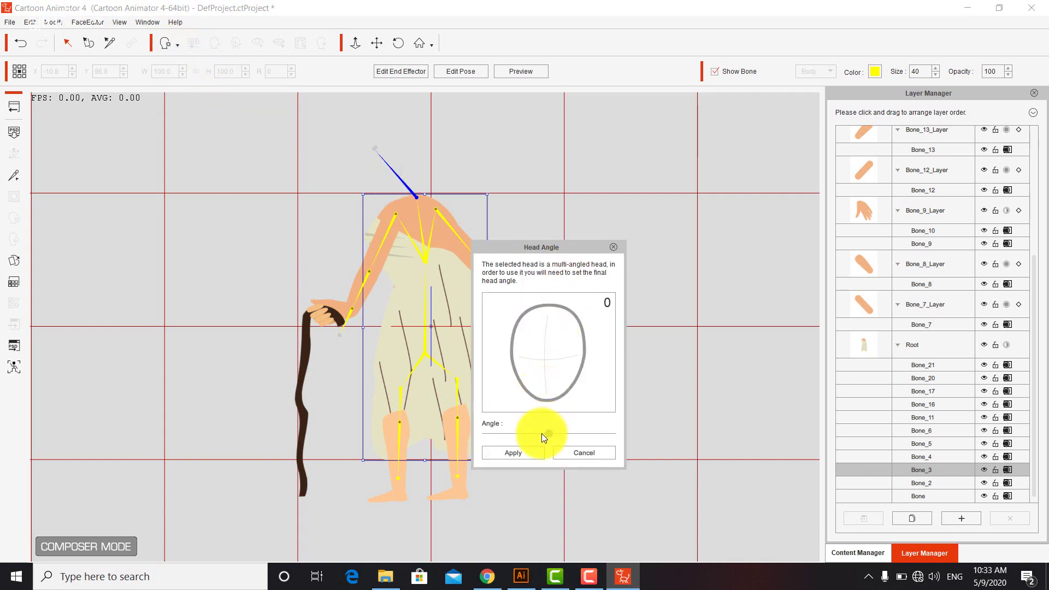
pyautogui.moveTo(533, 434); pyautogui.dragTo(528, 433)
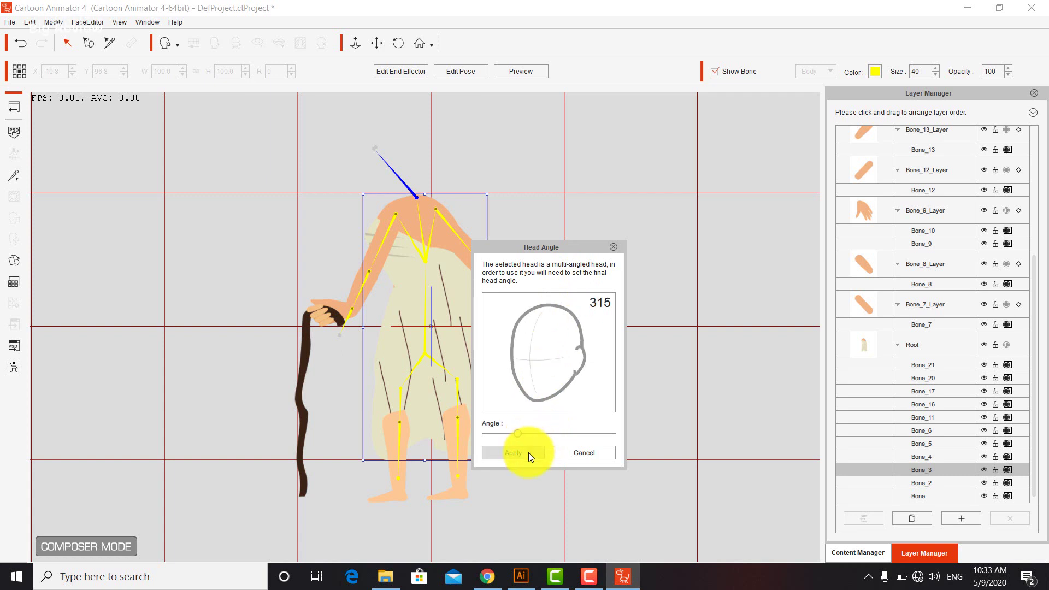
pyautogui.click(528, 452)
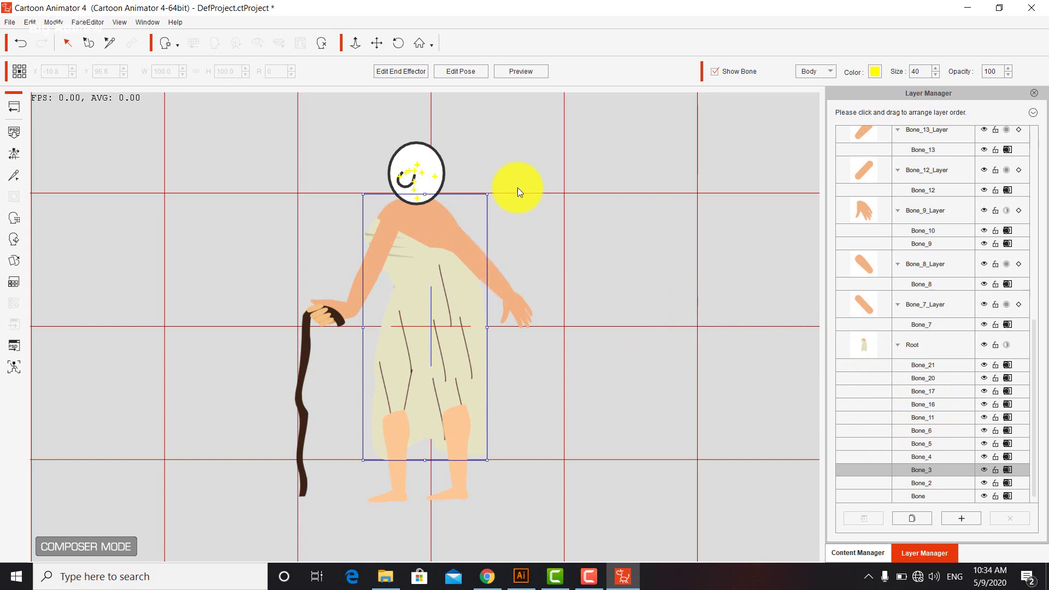
# - Scale the placeholder head to about 28.7 and add the head image above the Face layer of the Talking Head
pyautogui.click(464, 149)
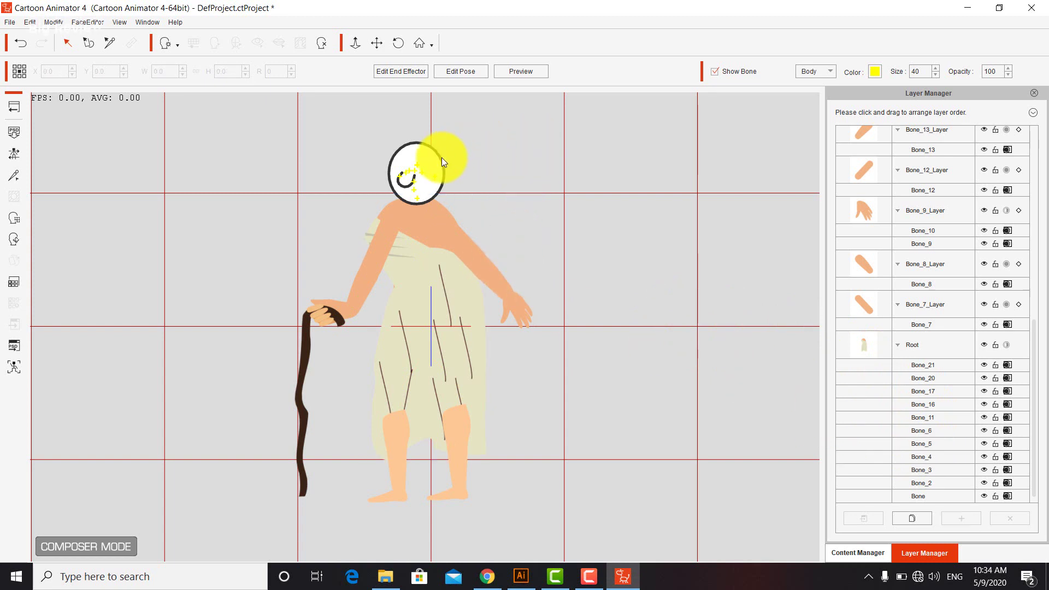
pyautogui.click(422, 169)
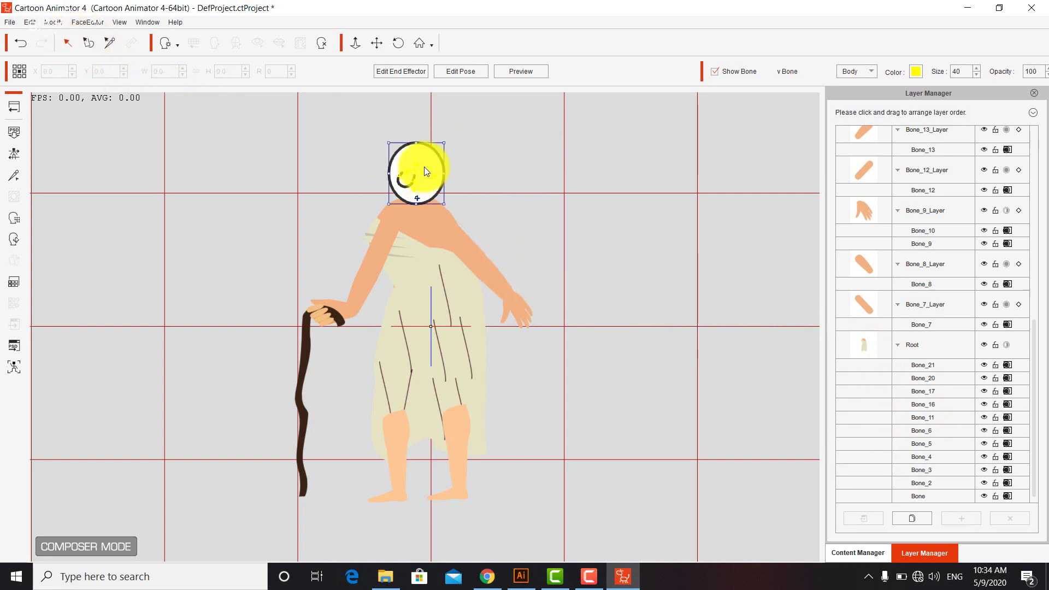
pyautogui.moveTo(444, 142); pyautogui.dragTo(423, 180)
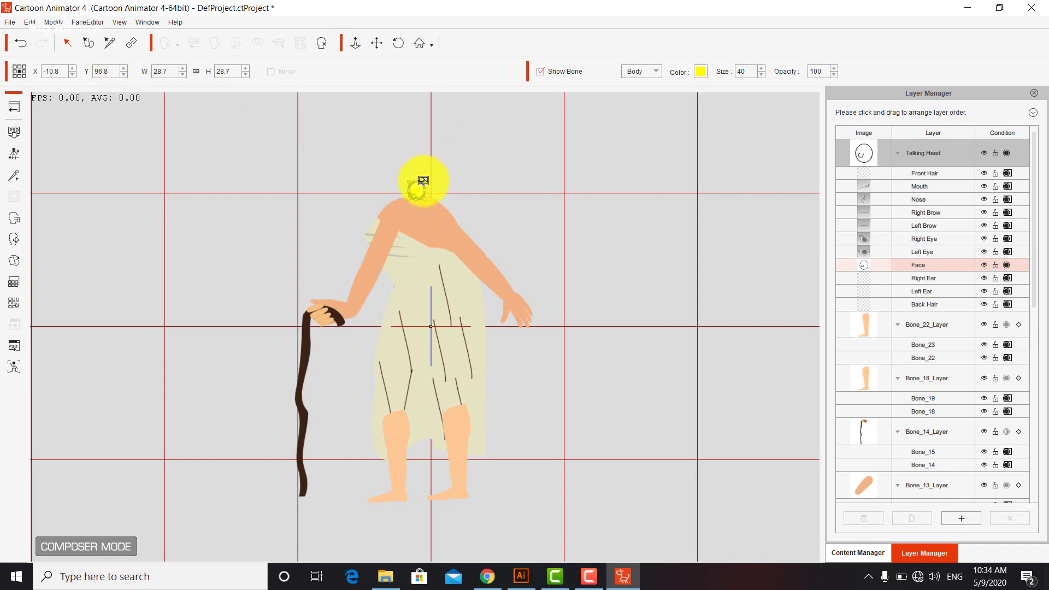
pyautogui.click(962, 517)
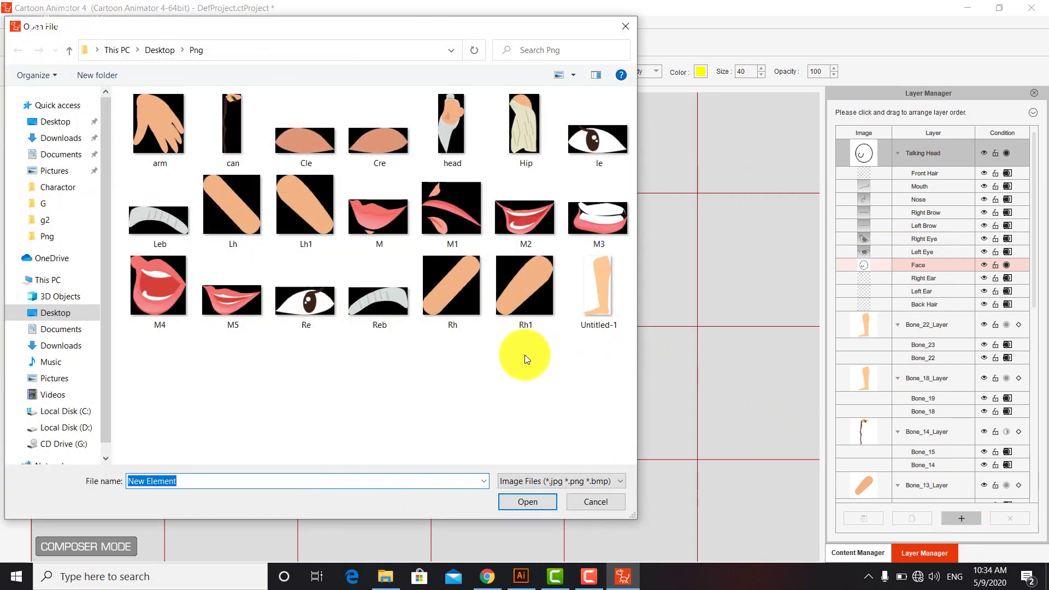
pyautogui.doubleClick(451, 137)
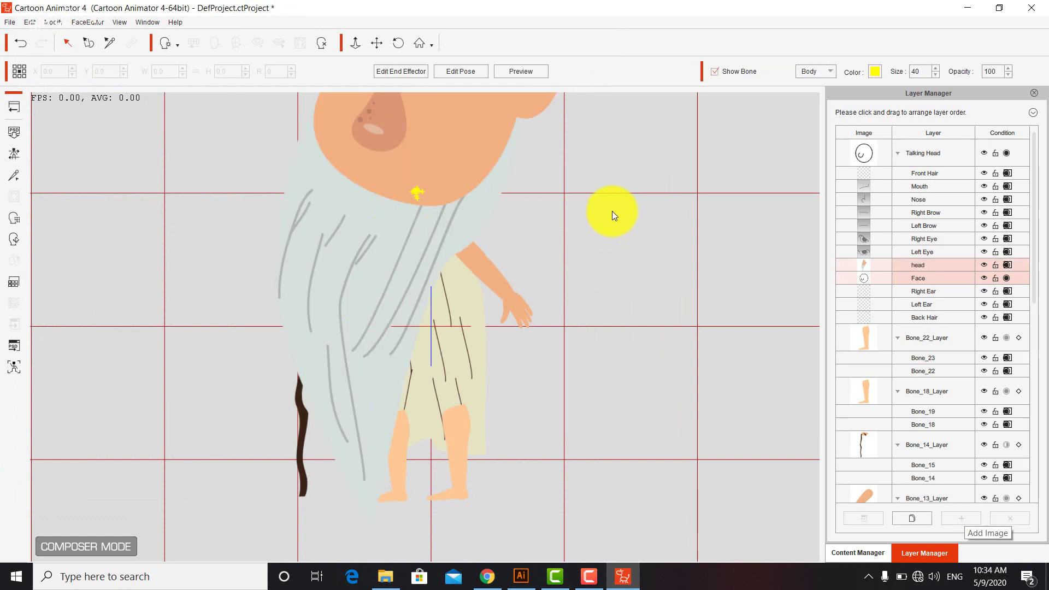
# - Scale the head sprite to about 26.7 and place it above the robe's neckline at about X -9.1, Y 92.0
pyautogui.click(474, 163)
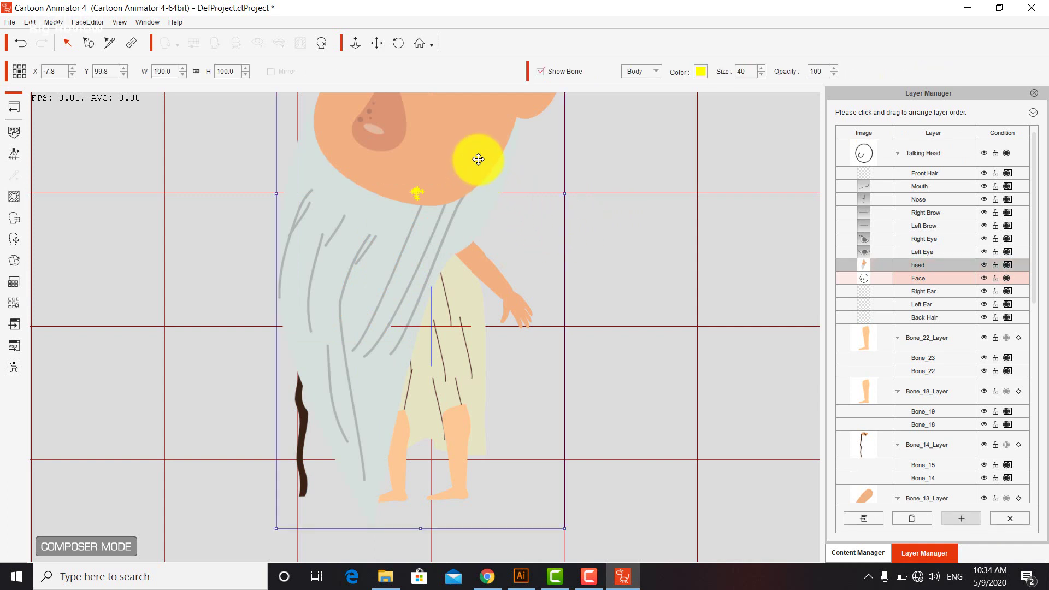
pyautogui.moveTo(472, 158); pyautogui.dragTo(424, 262)
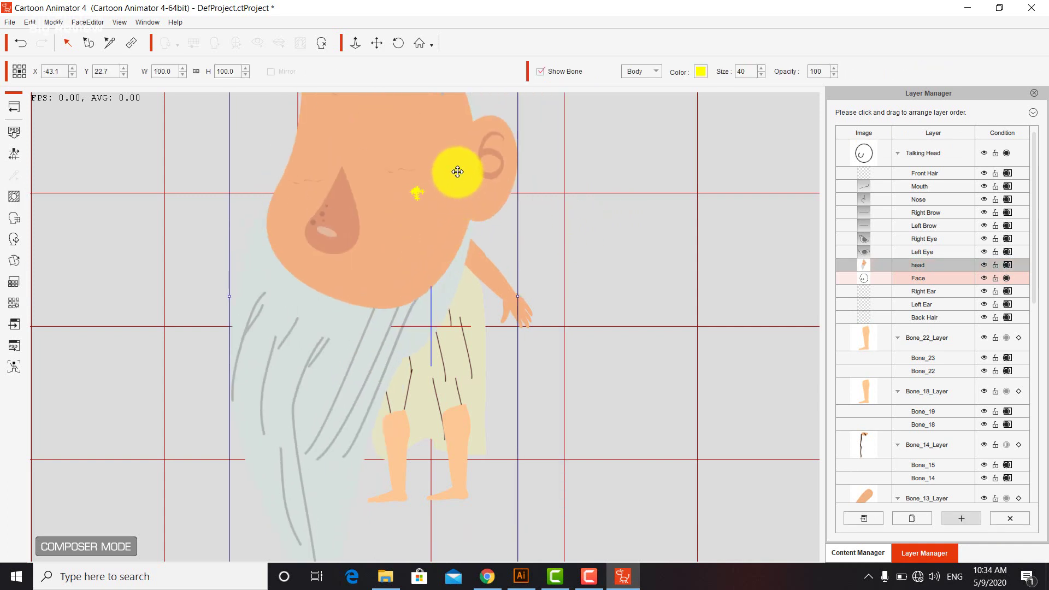
pyautogui.click(376, 43)
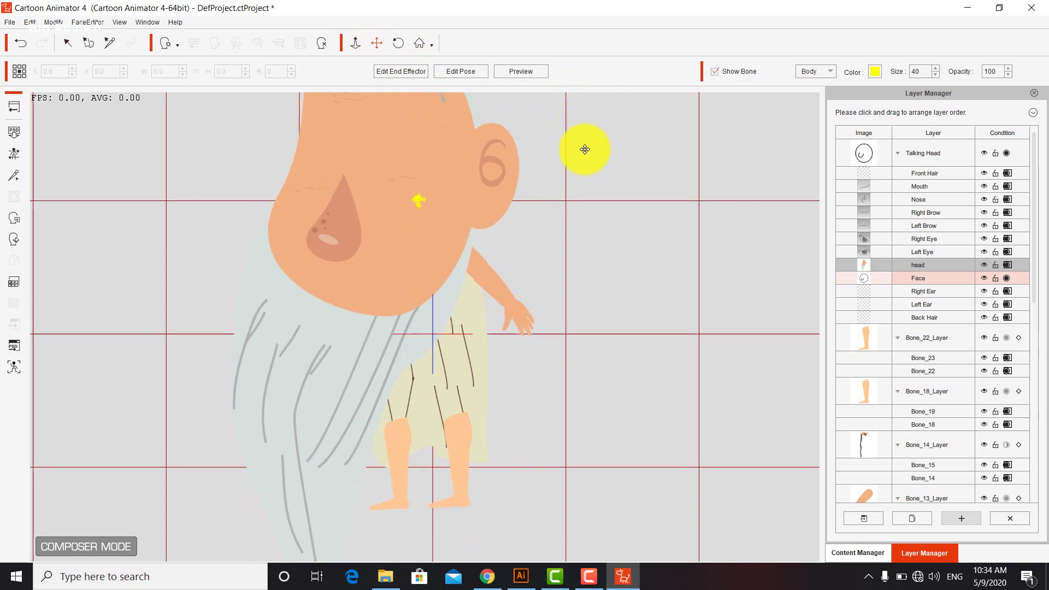
pyautogui.moveTo(640, 172); pyautogui.dragTo(615, 251)
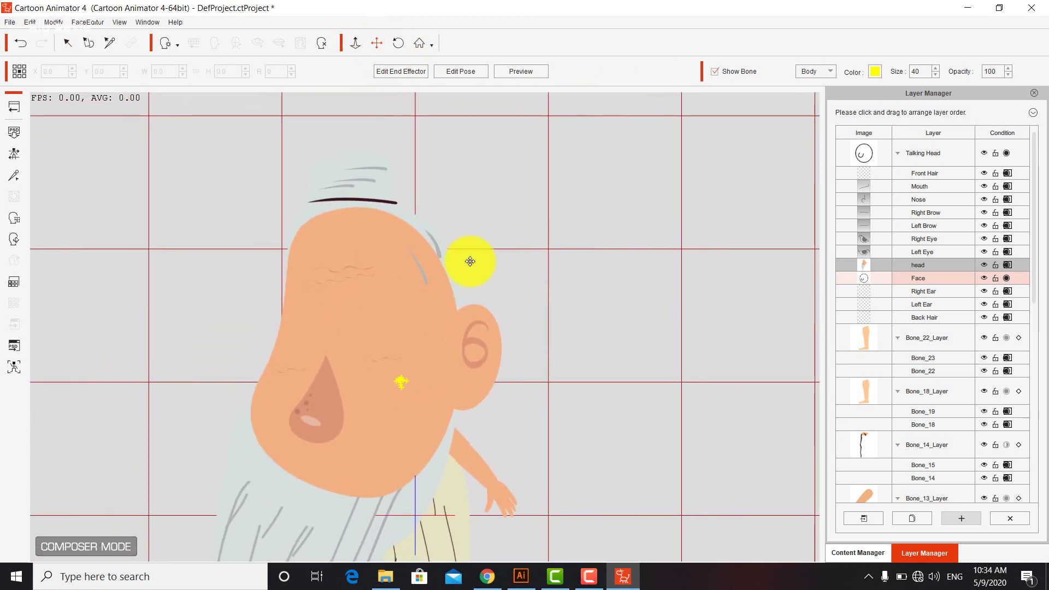
pyautogui.click(70, 45)
pyautogui.click(344, 274)
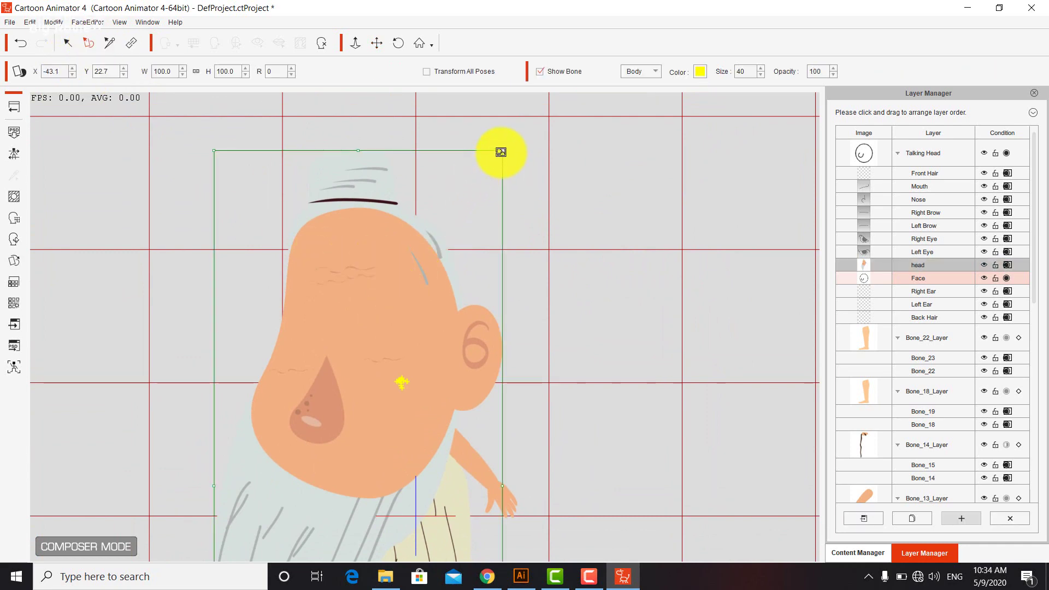
pyautogui.moveTo(500, 152); pyautogui.dragTo(412, 312)
pyautogui.moveTo(455, 249); pyautogui.dragTo(440, 300)
pyautogui.moveTo(407, 342)
pyautogui.mouseDown()
pyautogui.moveTo(353, 337)
pyautogui.moveTo(414, 346)
pyautogui.mouseUp()
pyautogui.click(557, 348)
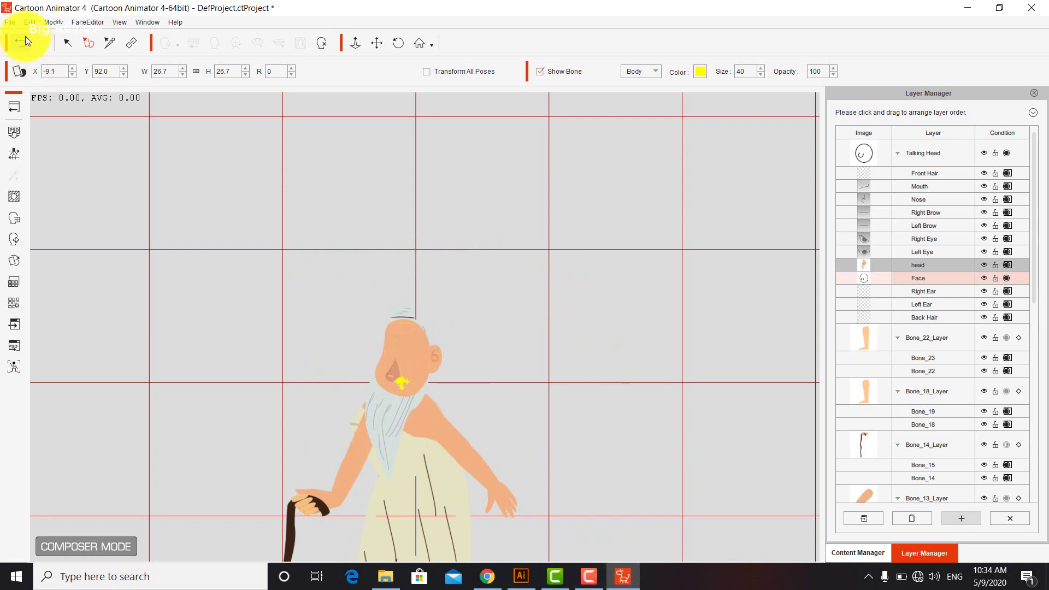
# - Change the grid color to the blue-violet #5552aa in the display preferences
pyautogui.click(13, 22)
pyautogui.moveTo(29, 23)
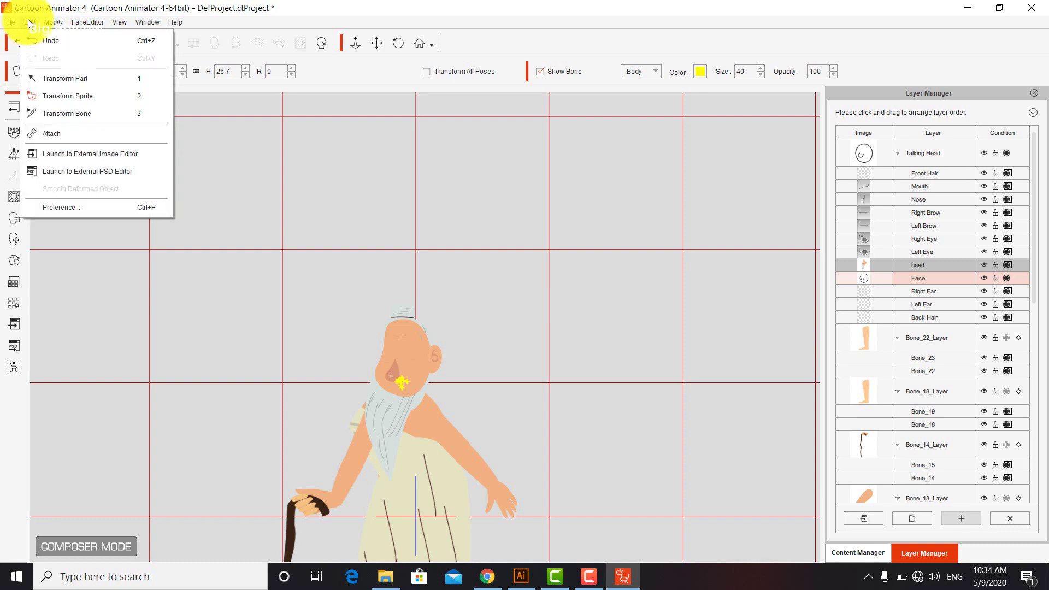
pyautogui.click(128, 211)
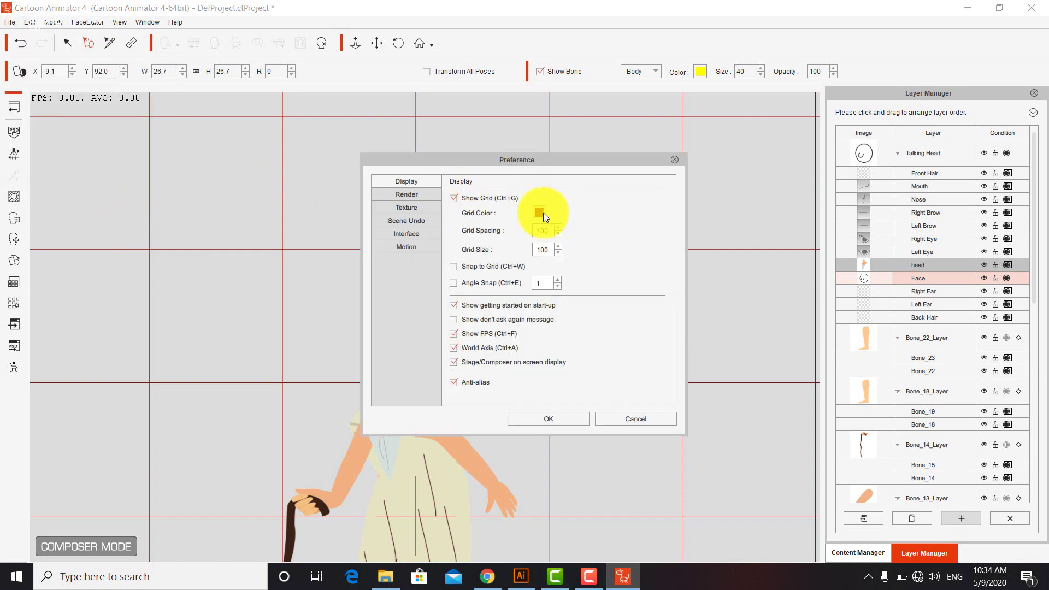
pyautogui.click(543, 212)
pyautogui.click(545, 241)
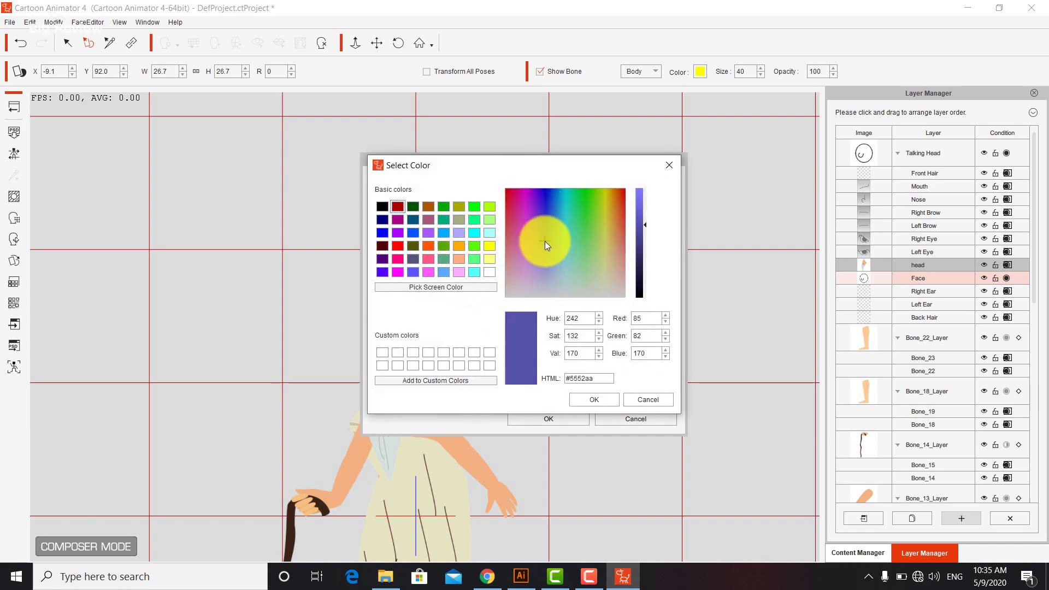
pyautogui.click(592, 400)
pyautogui.click(573, 421)
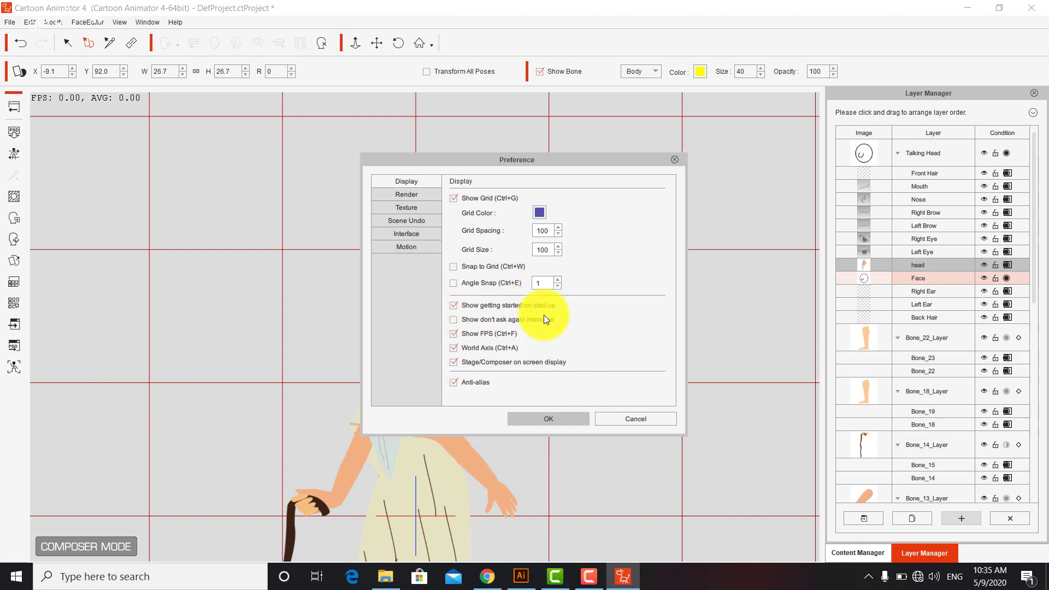
pyautogui.click(416, 335)
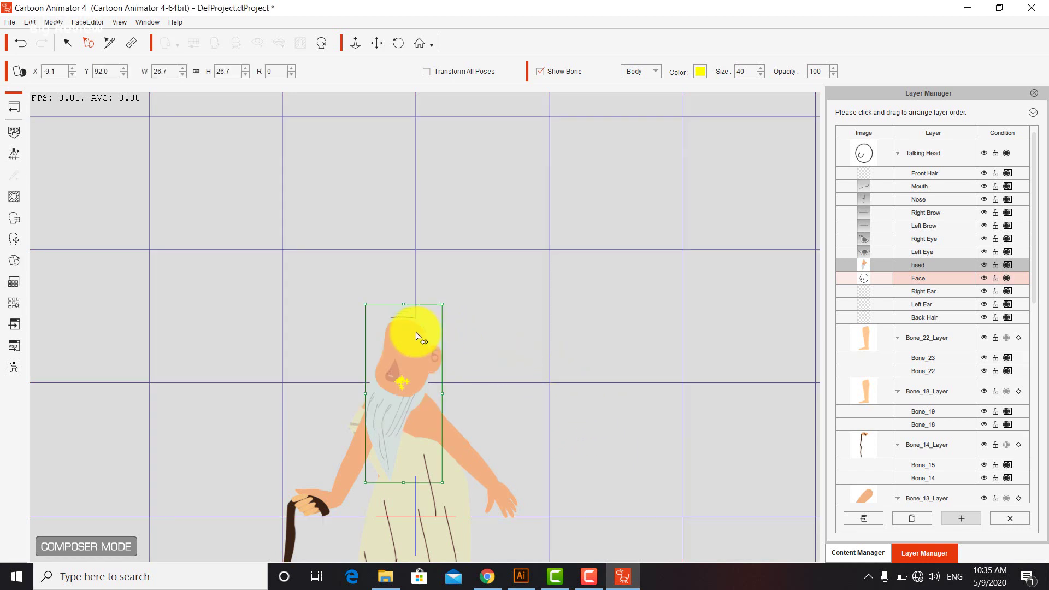
pyautogui.click(133, 187)
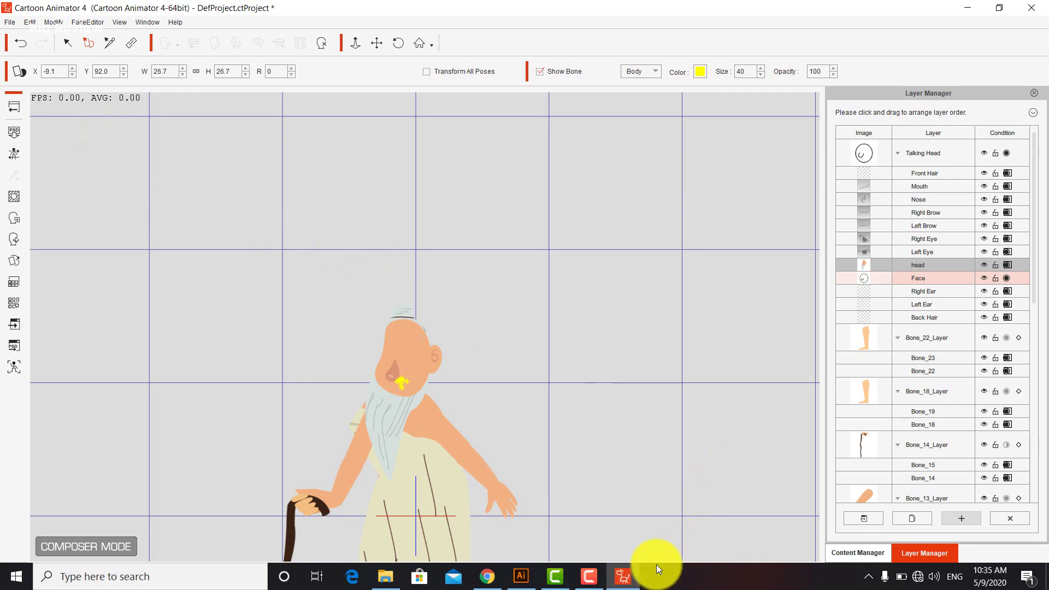
pyautogui.click(621, 575)
pyautogui.click(622, 575)
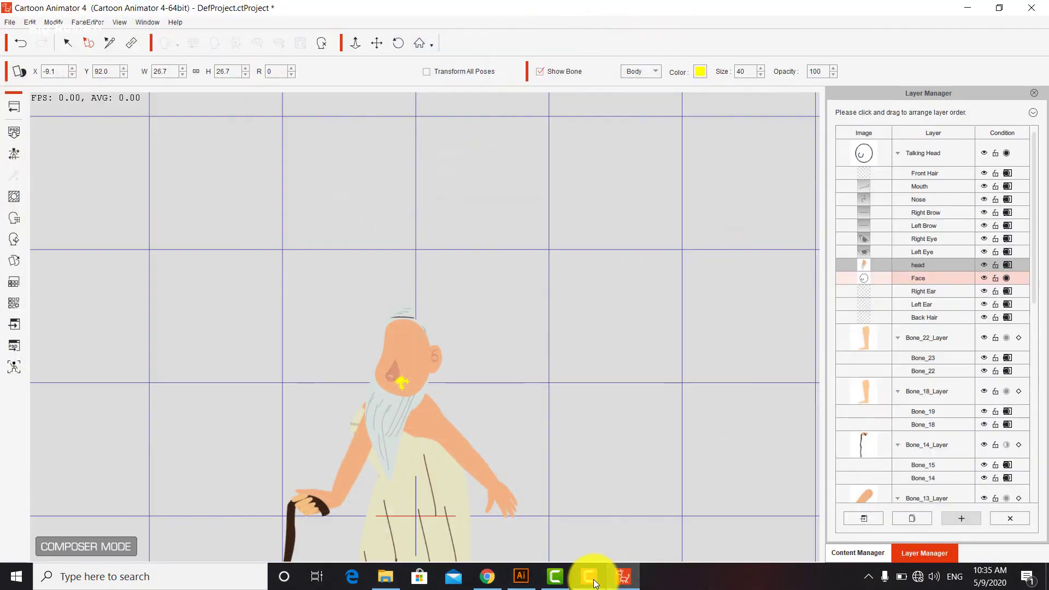
pyautogui.click(595, 582)
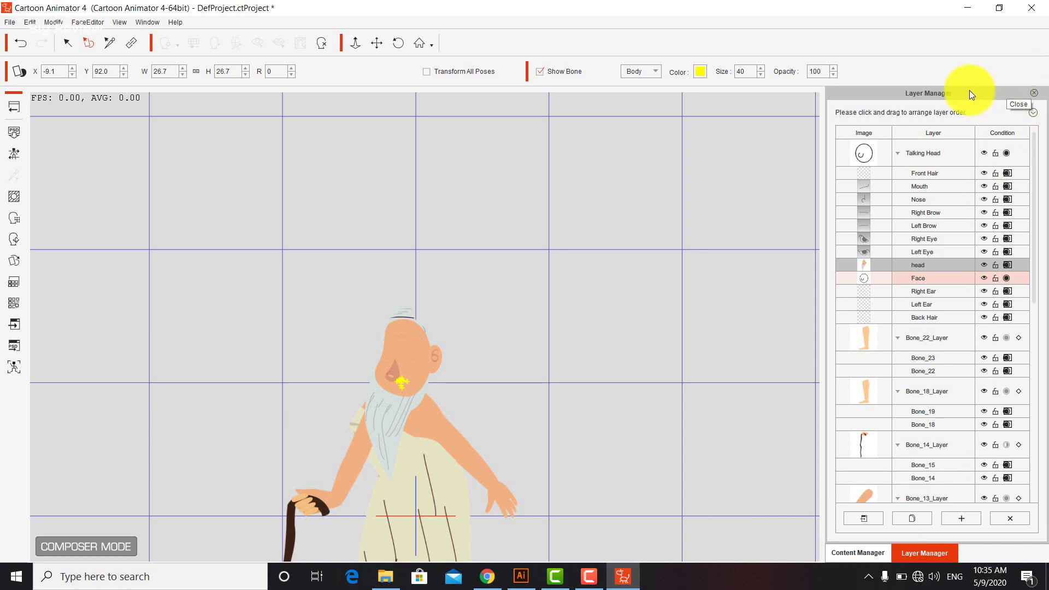
# - Close and reopen the Layer Manager, docking it together with the Content Manager
pyautogui.press('F4')
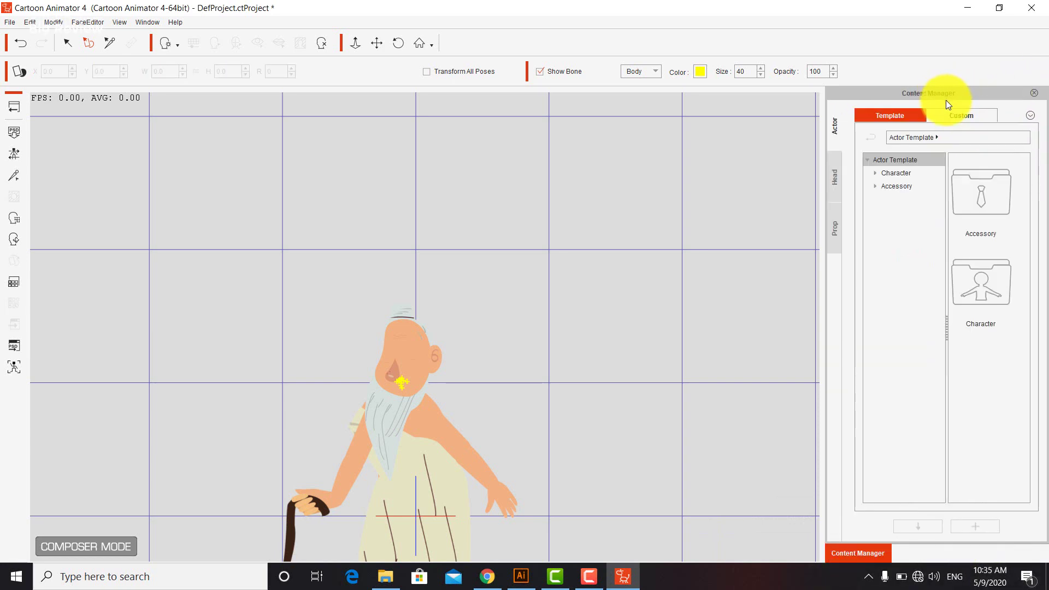
pyautogui.press('F8')
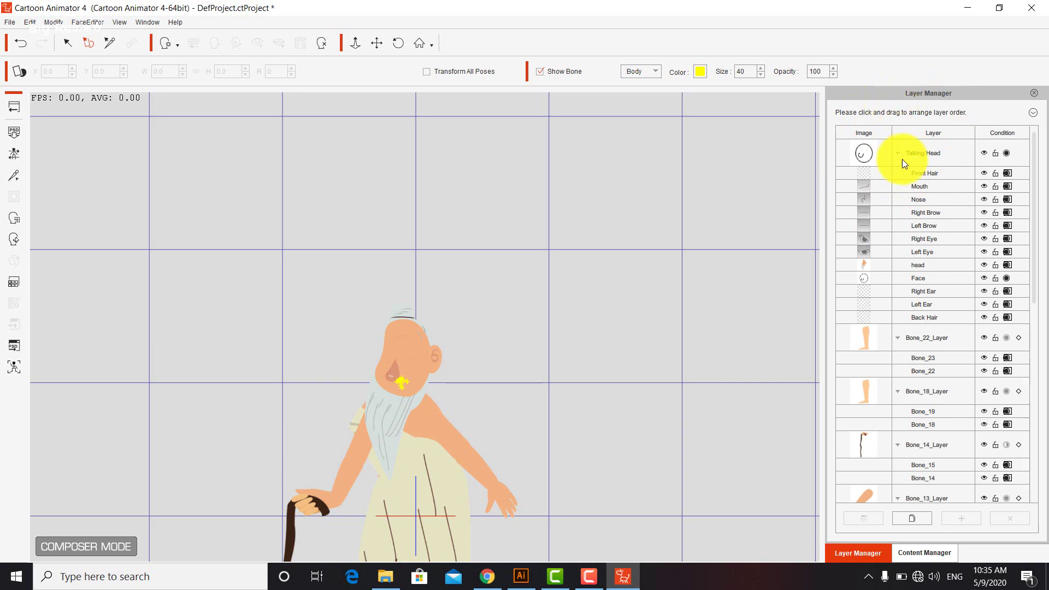
pyautogui.press('F8')
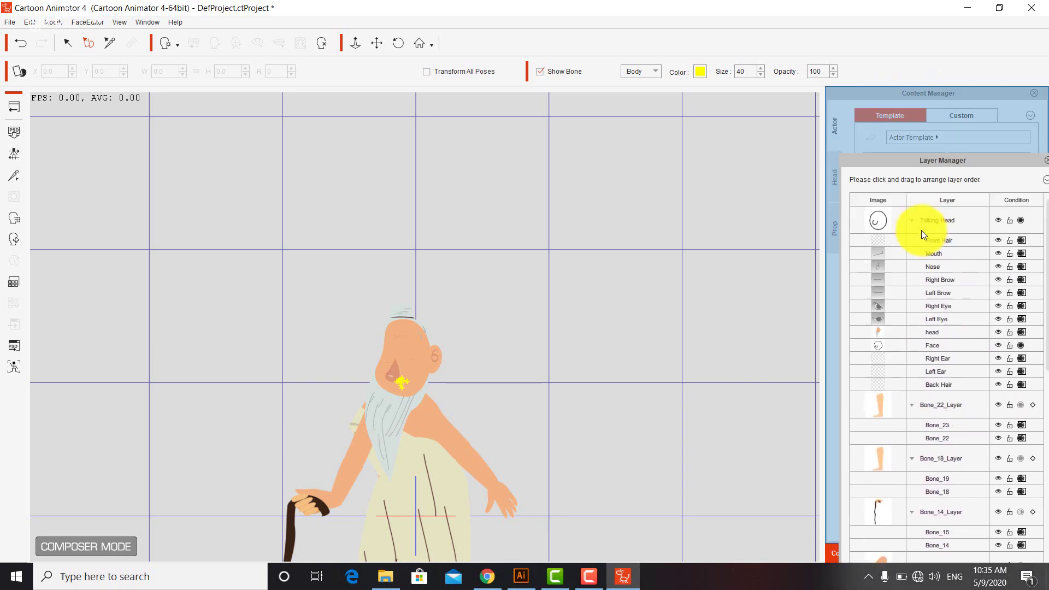
pyautogui.press('F8')
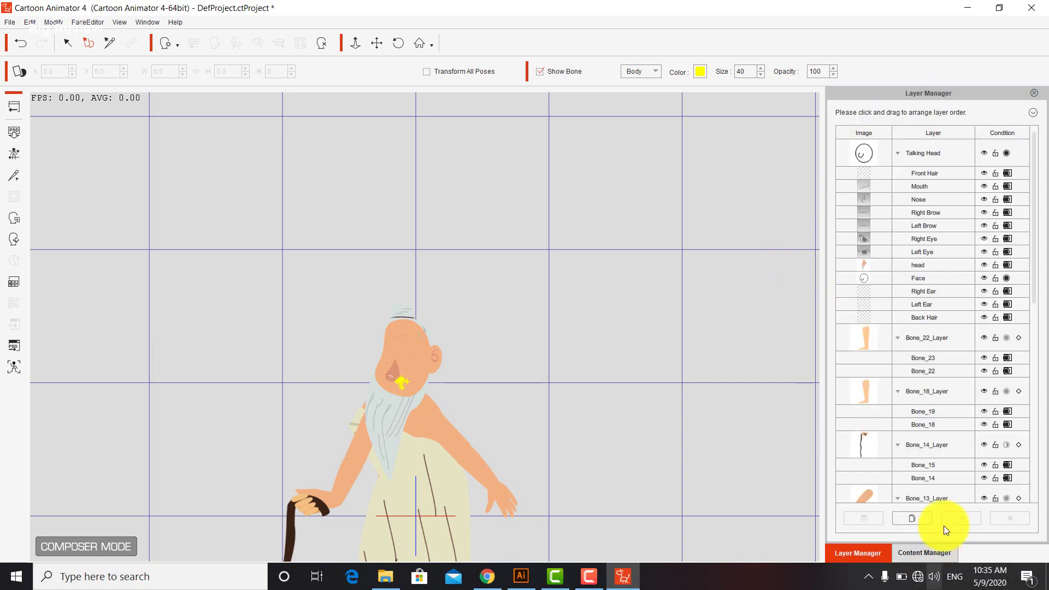
# - Browse the Actor, Head and Prop templates in the Content Manager, including the Accessory folders and the _G3 360 brows
pyautogui.click(922, 553)
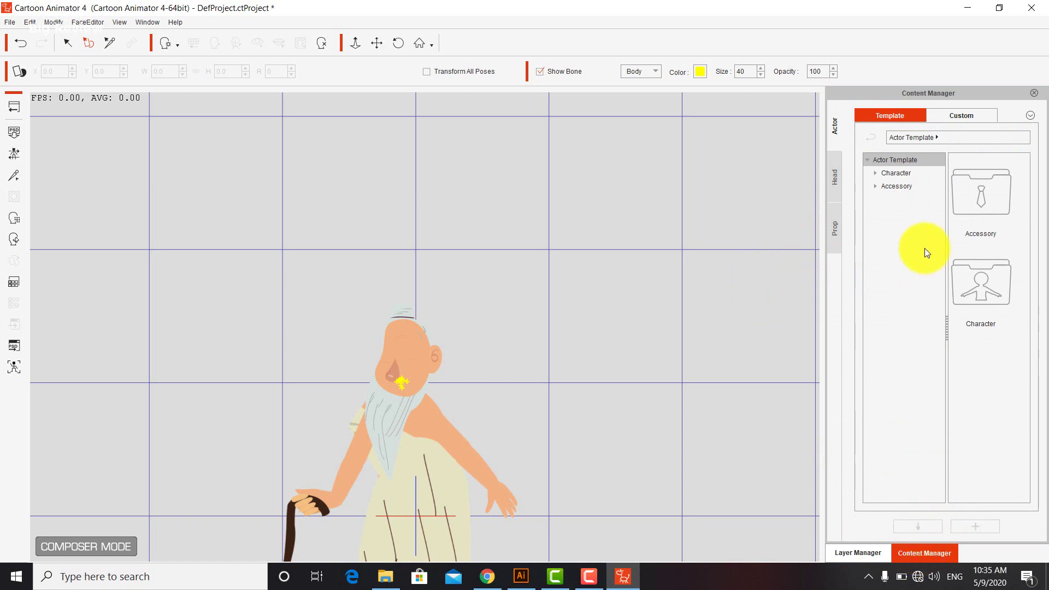
pyautogui.click(835, 173)
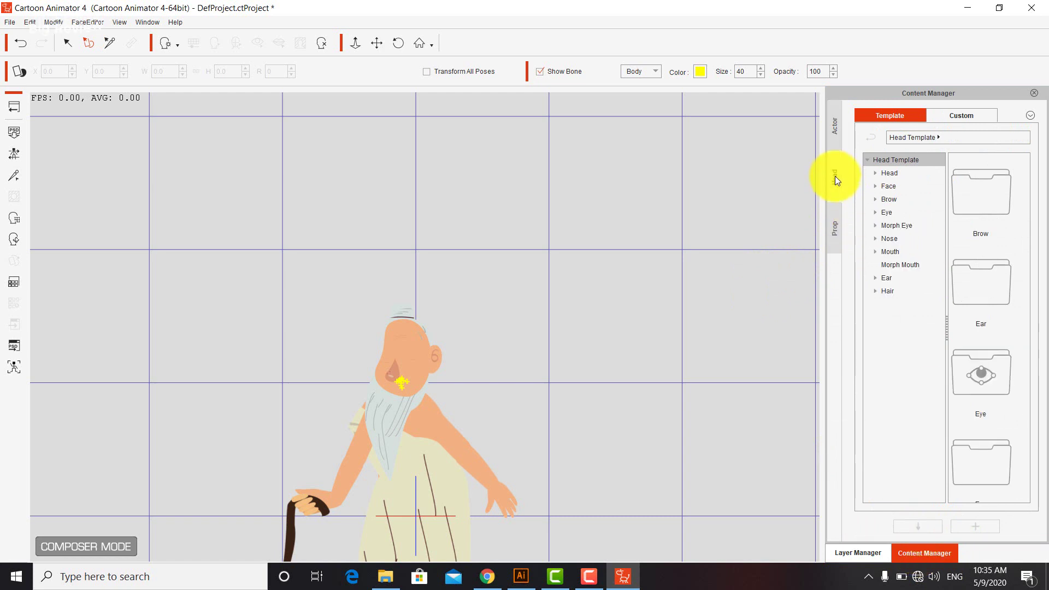
pyautogui.click(836, 228)
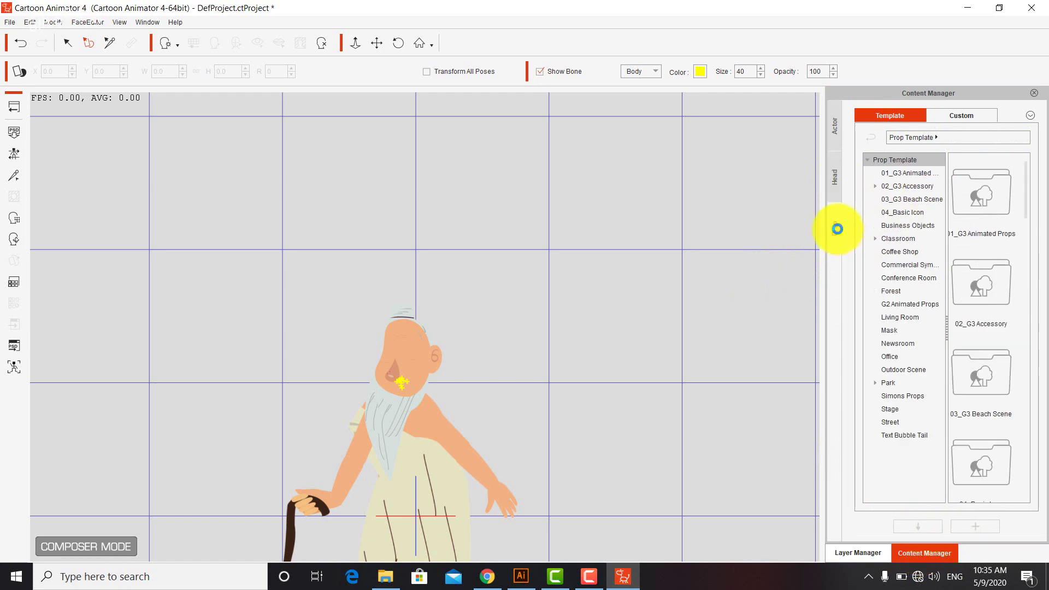
pyautogui.click(835, 129)
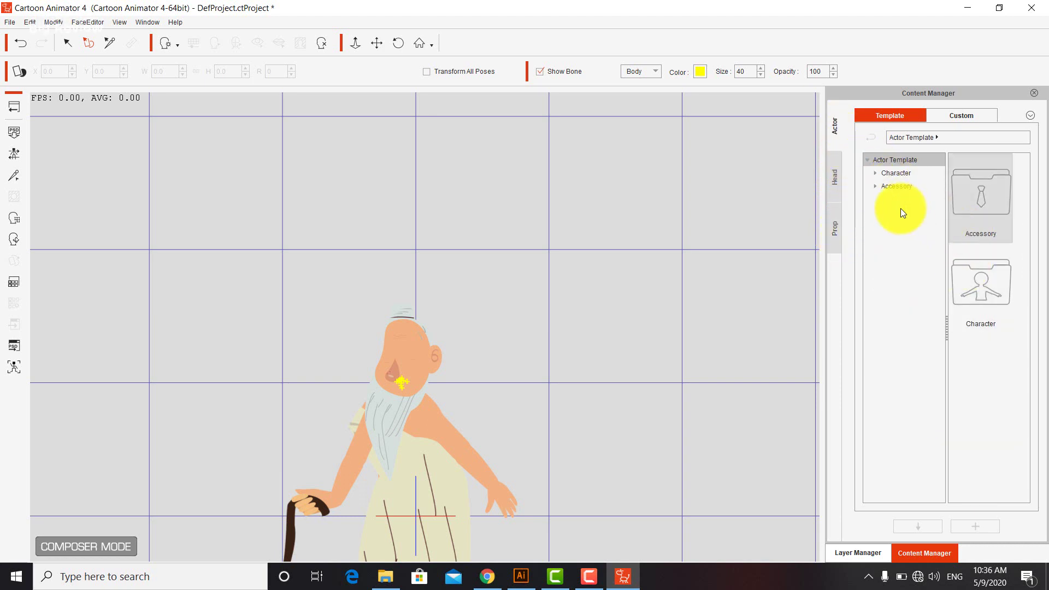
pyautogui.click(888, 184)
pyautogui.click(875, 186)
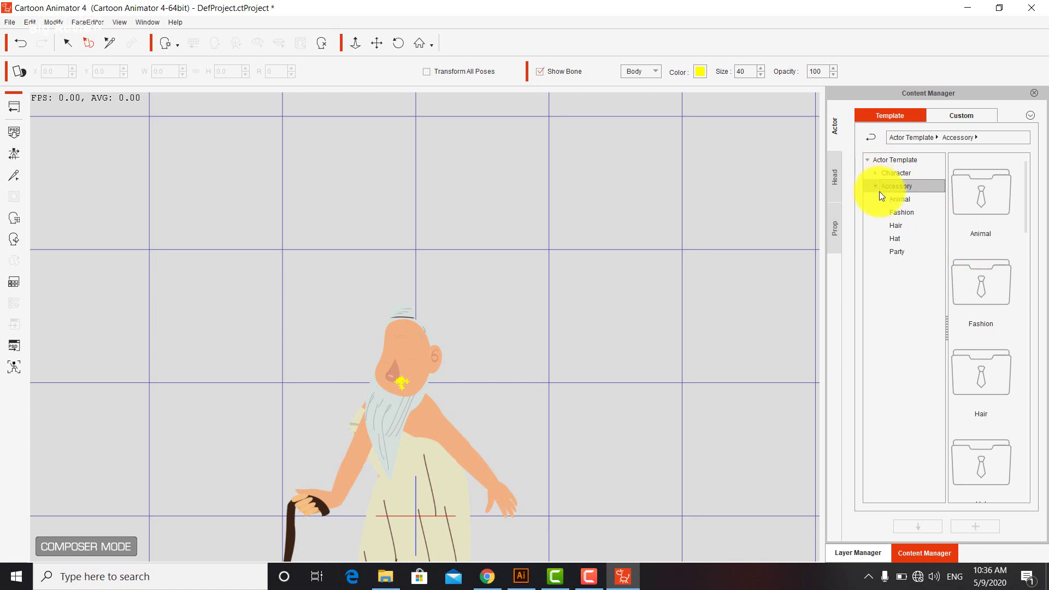
pyautogui.click(833, 165)
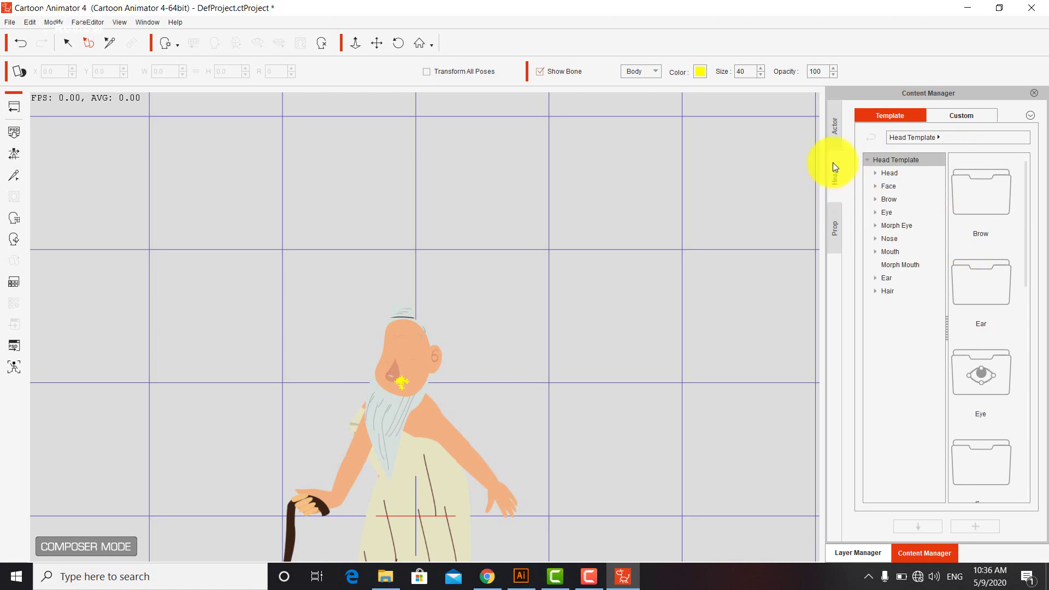
pyautogui.click(834, 132)
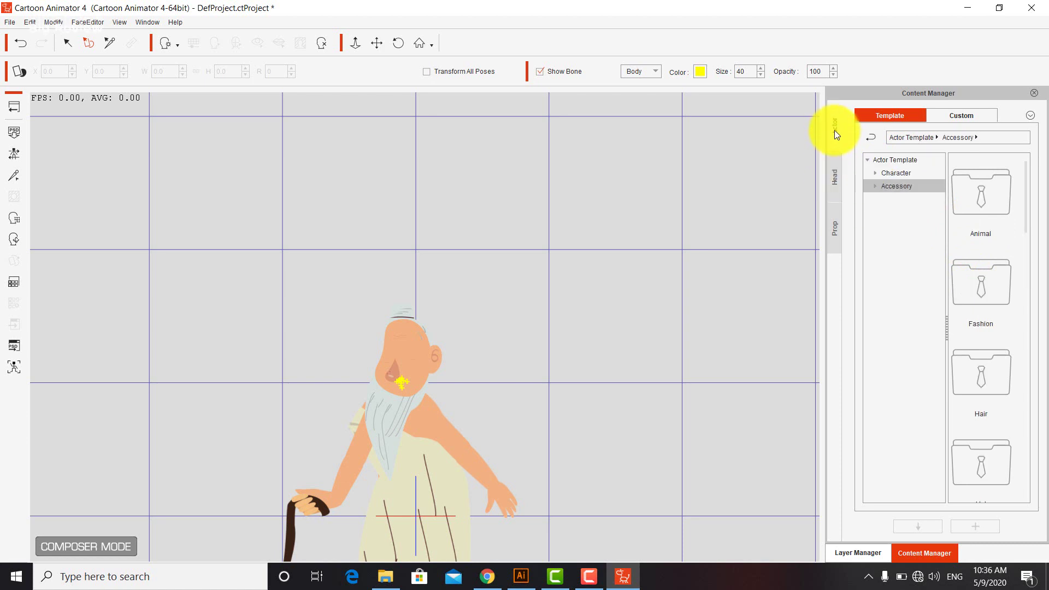
pyautogui.click(834, 182)
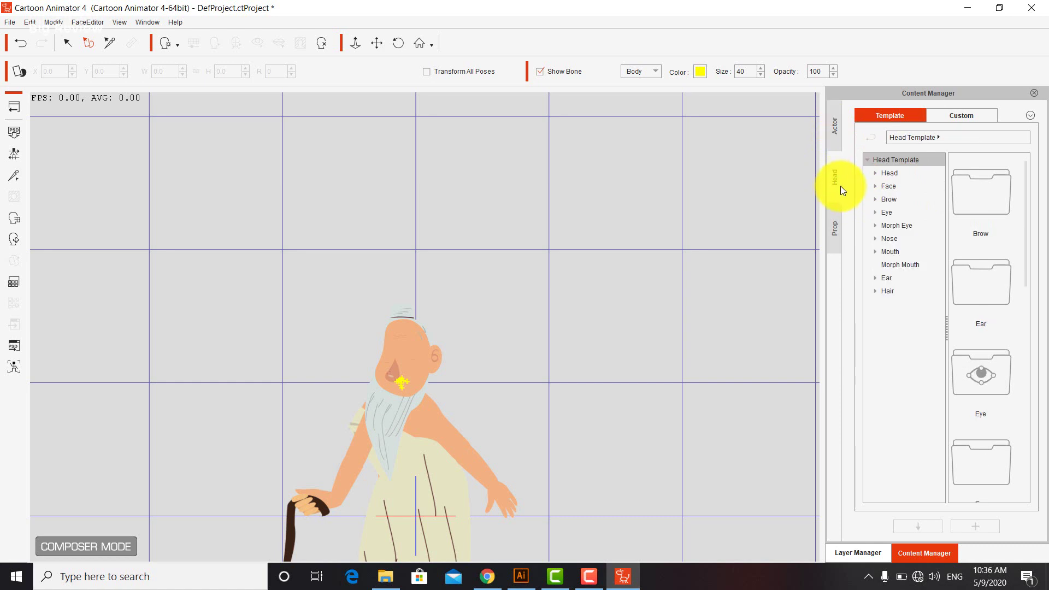
pyautogui.doubleClick(977, 199)
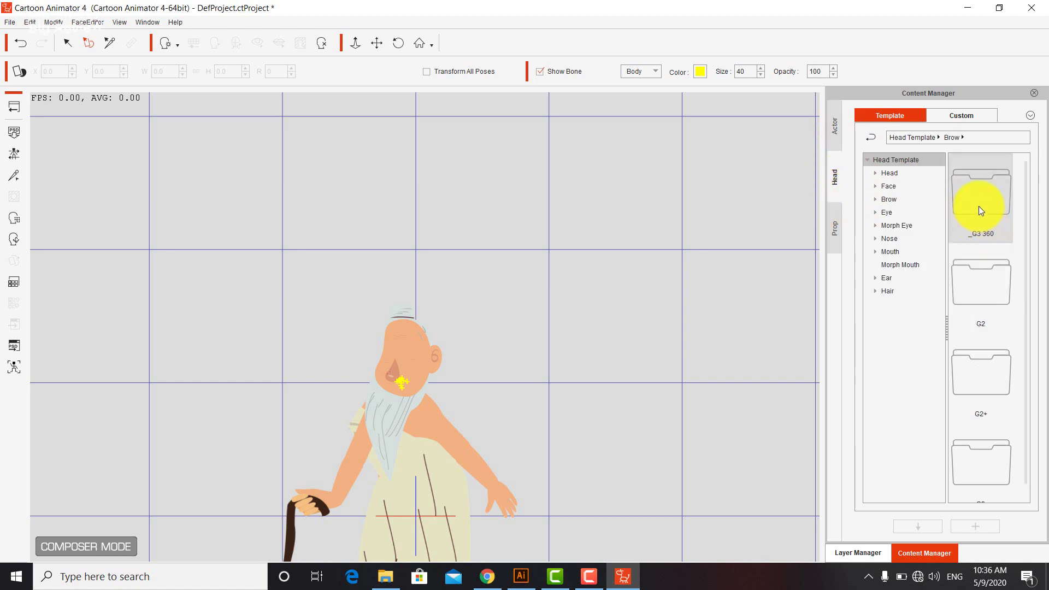
pyautogui.doubleClick(978, 210)
pyautogui.scroll(-3, 976, 355)
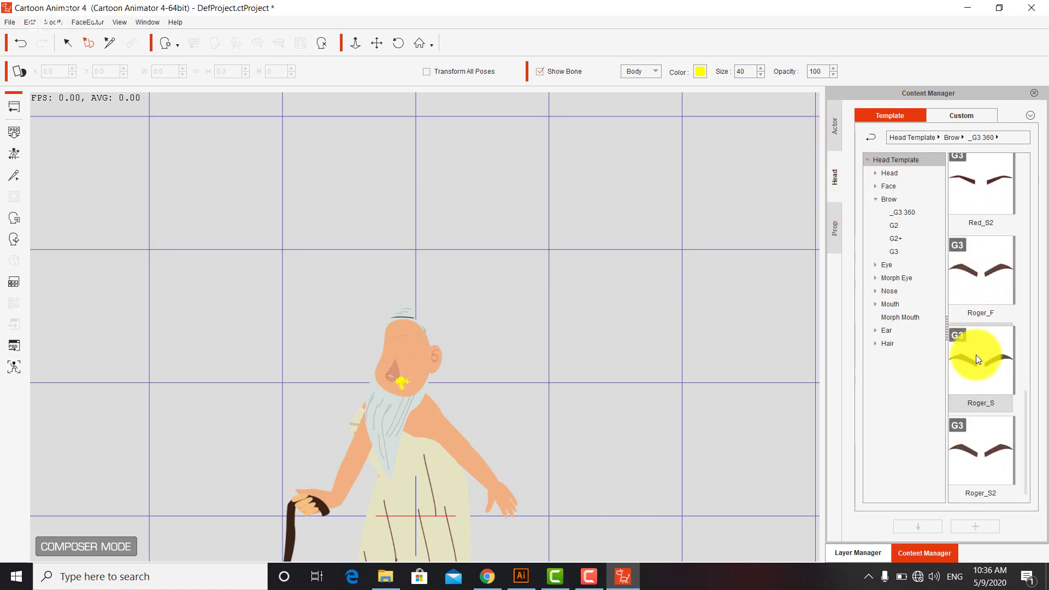
pyautogui.scroll(3, 975, 355)
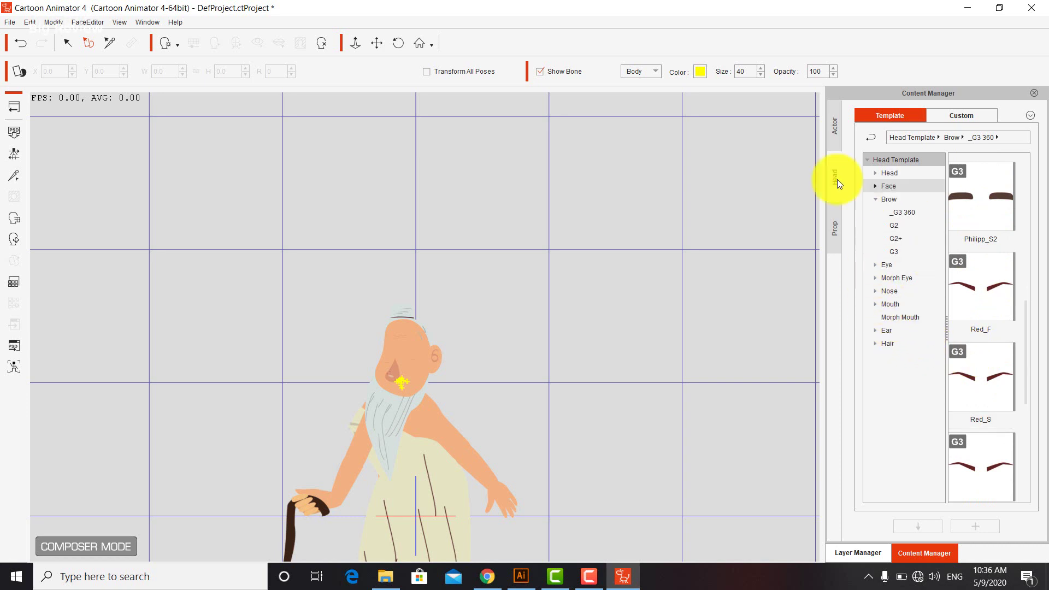
# - Set the bone display color to light blue #79caff
pyautogui.click(396, 346)
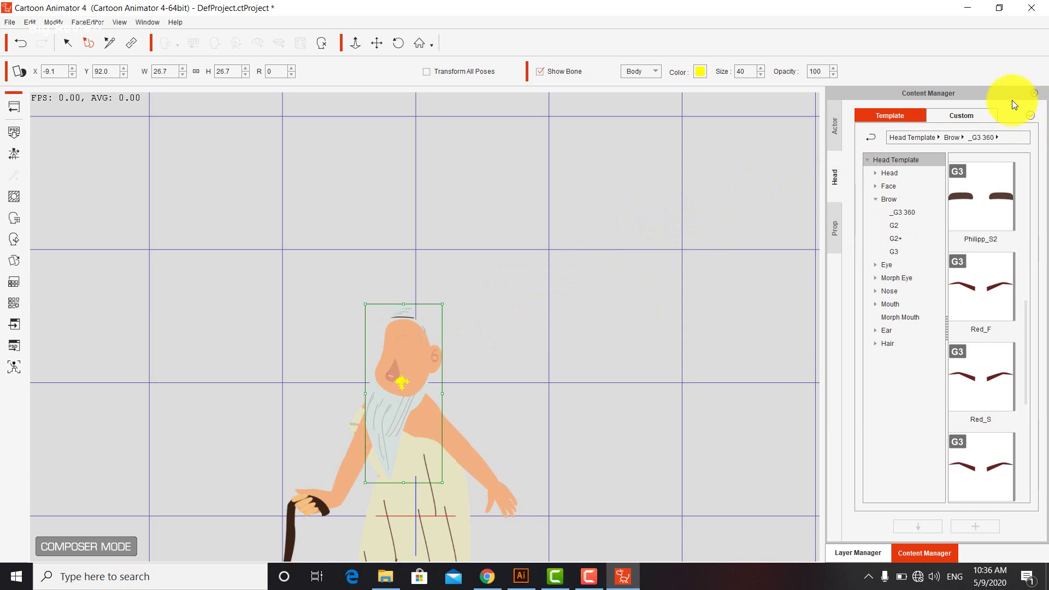
pyautogui.click(701, 71)
pyautogui.click(195, 87)
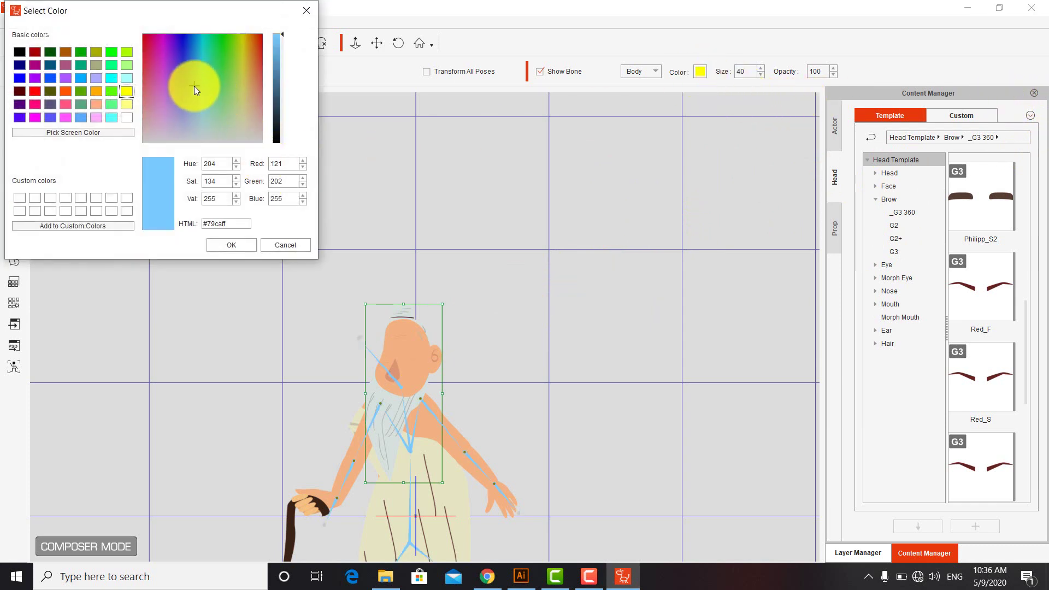
pyautogui.click(248, 244)
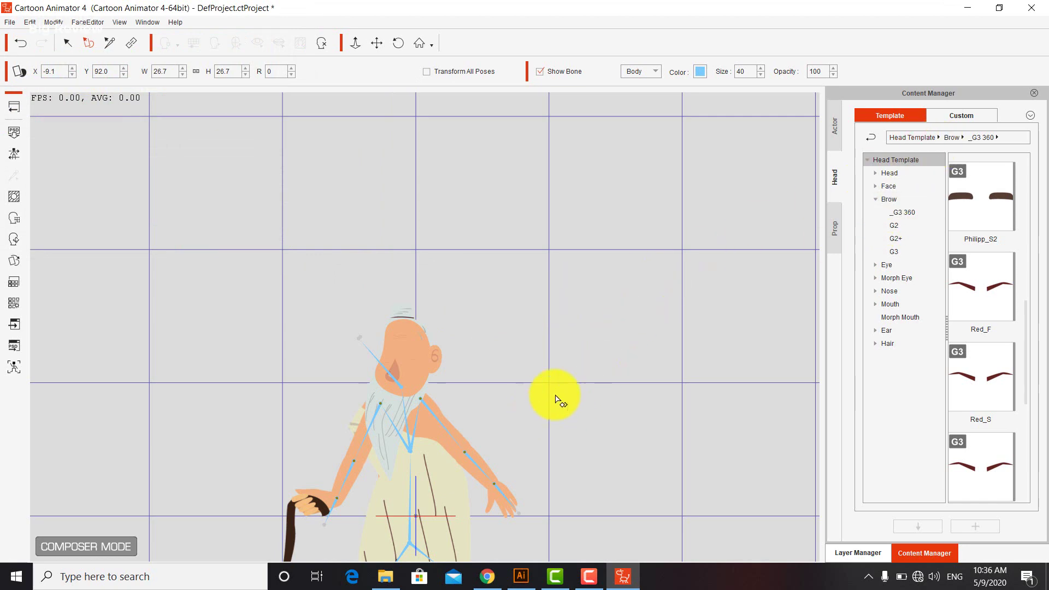
# - Select the Mouth layer of the Talking Head in the Layer Manager and open it in the Sprite Editor
pyautogui.click(400, 386)
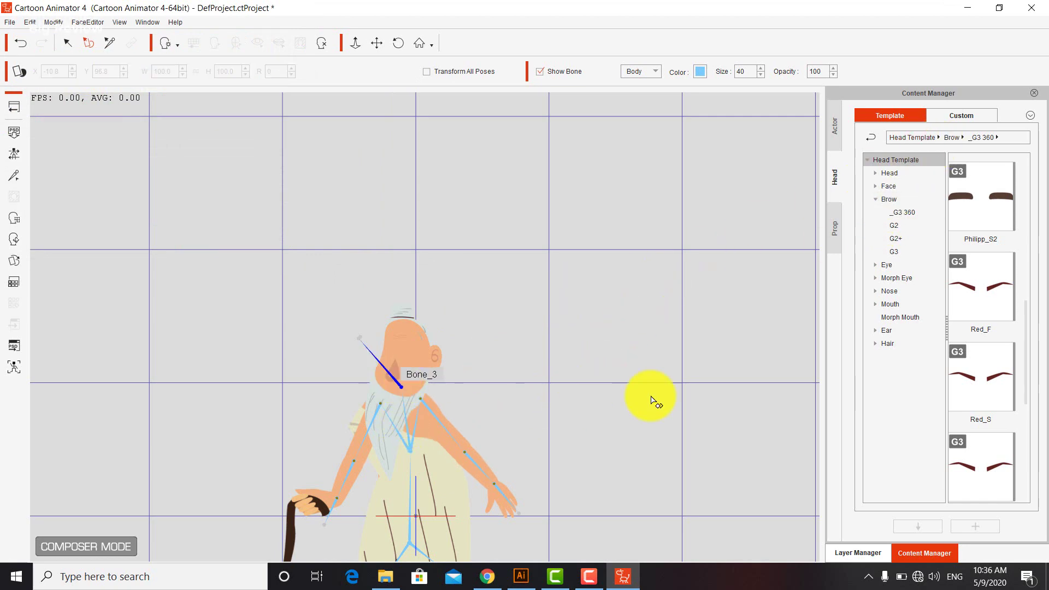
pyautogui.click(877, 551)
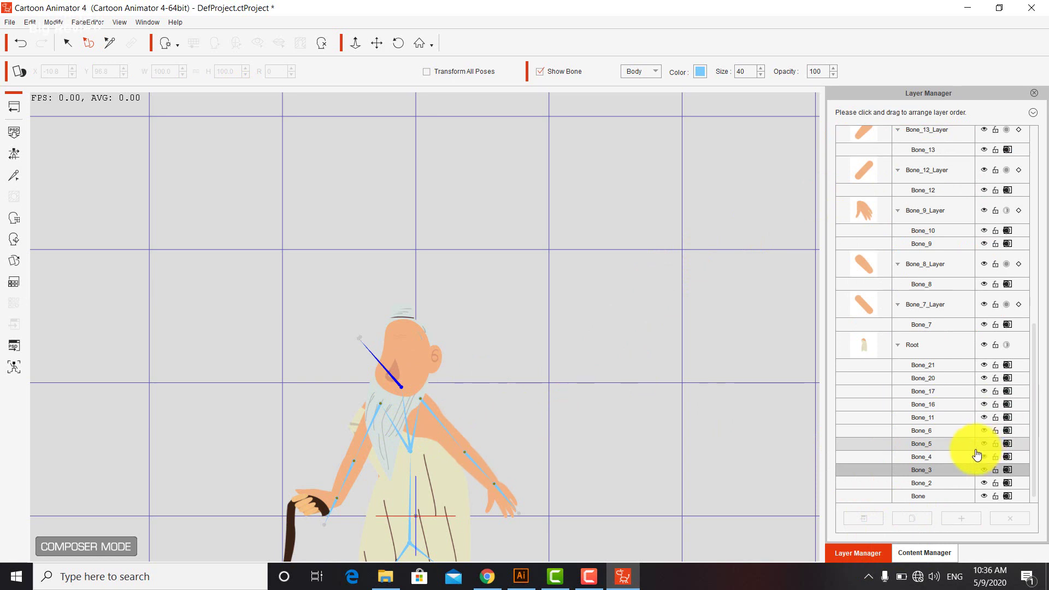
pyautogui.scroll(4, 966, 457)
pyautogui.scroll(5, 976, 440)
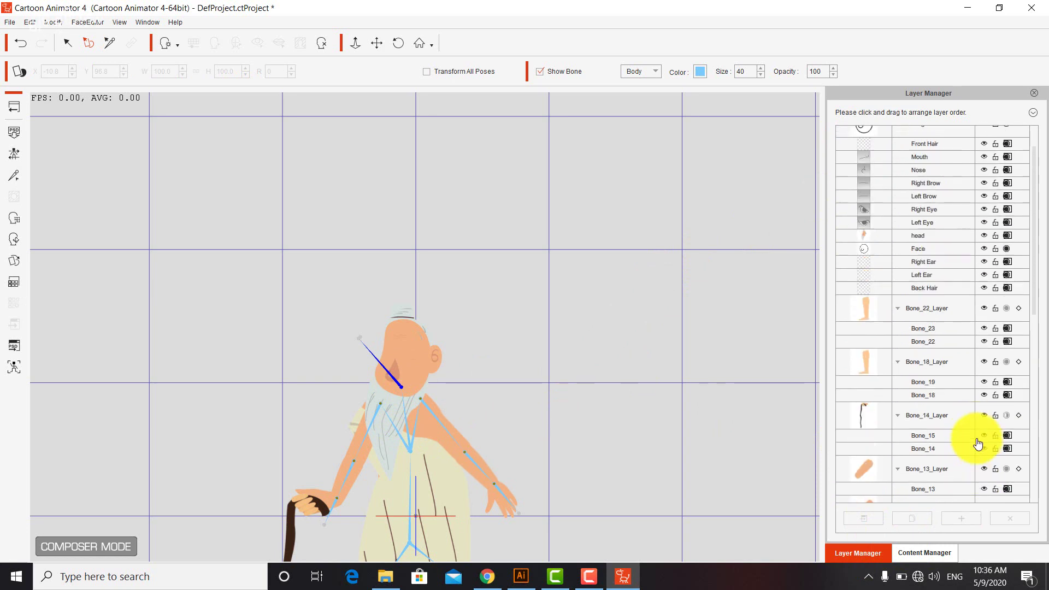
pyautogui.click(930, 189)
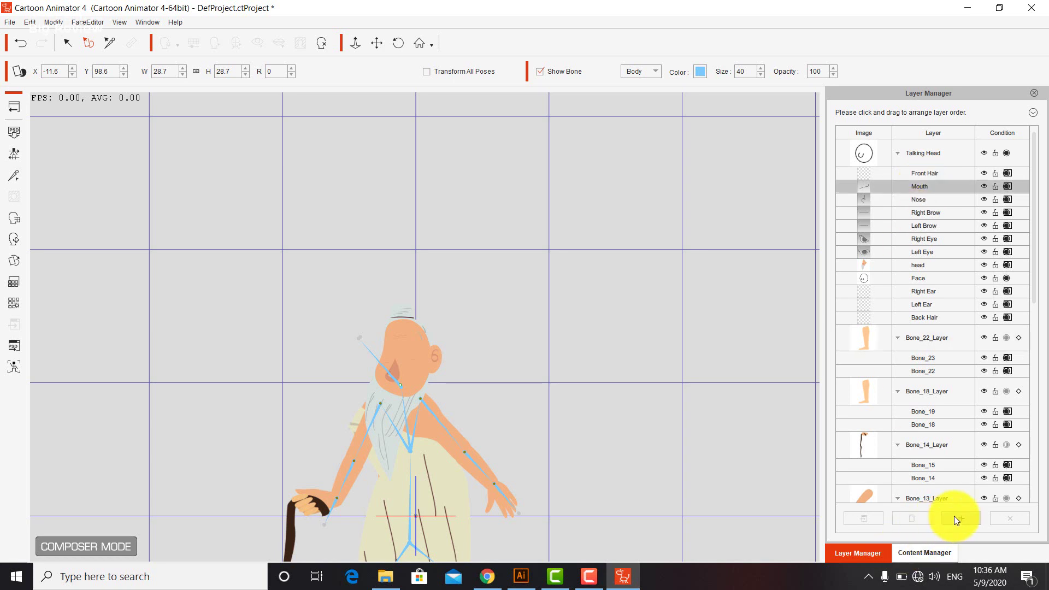
pyautogui.click(11, 260)
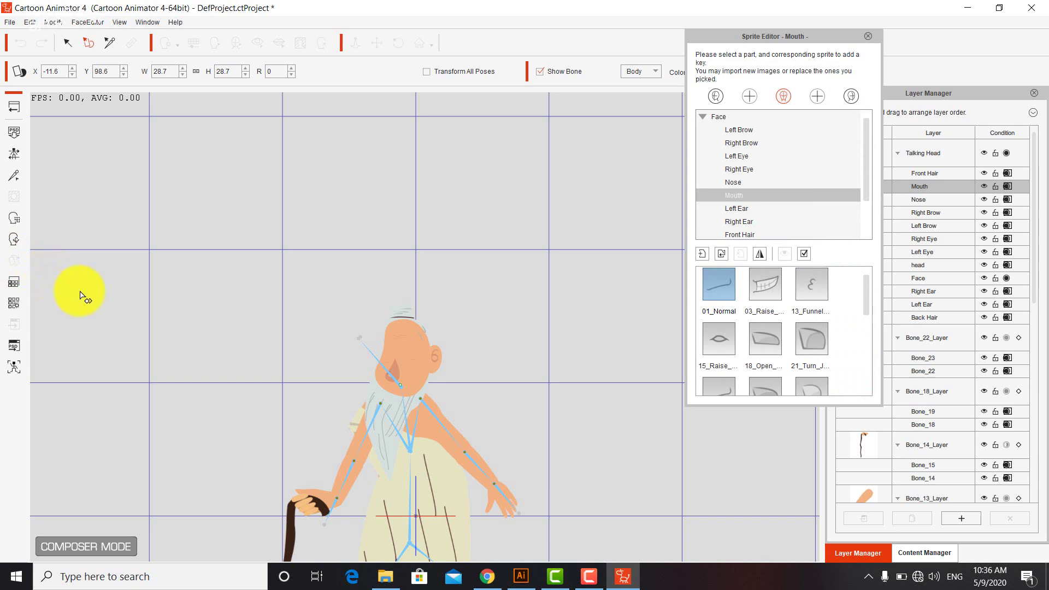
# - Replace the mouth's 01_Normal sprite with the M5 image, scale it to about 8.2, rotate it about 15 and place it below the nose
pyautogui.click(713, 280)
pyautogui.doubleClick(713, 281)
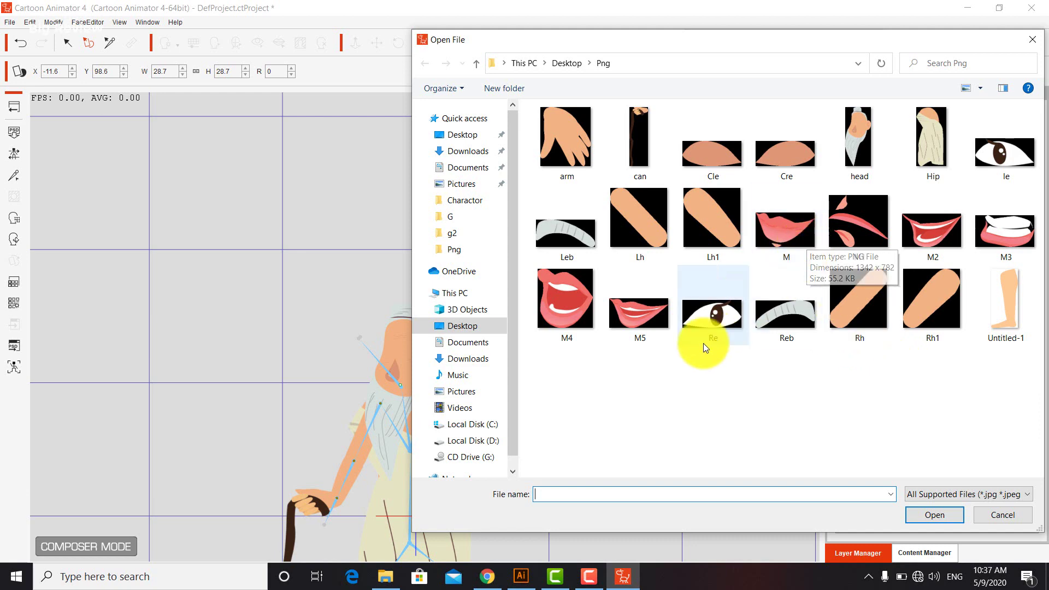
pyautogui.doubleClick(651, 320)
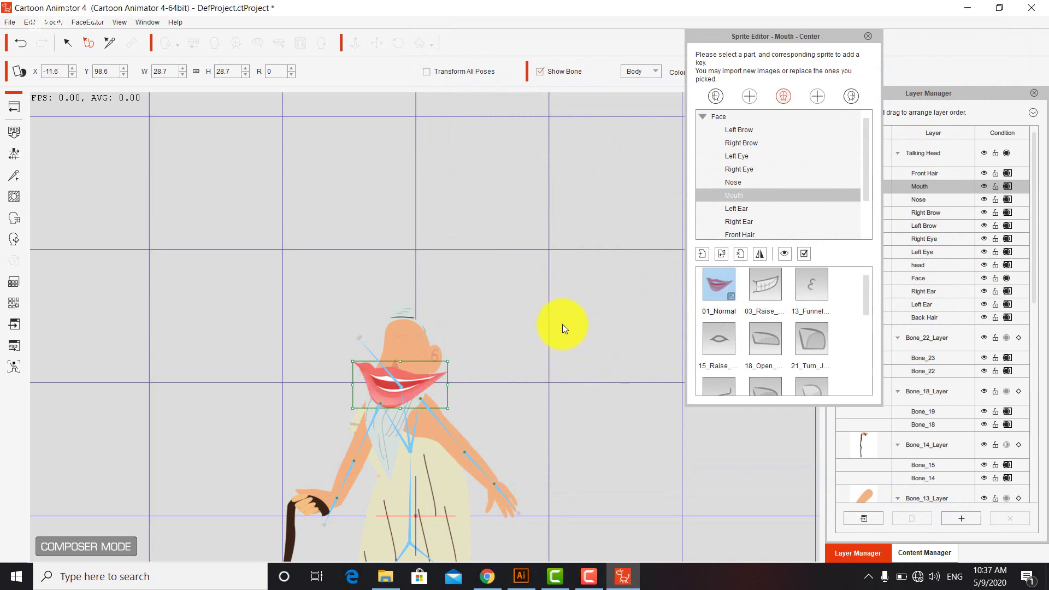
pyautogui.moveTo(446, 362); pyautogui.dragTo(388, 400)
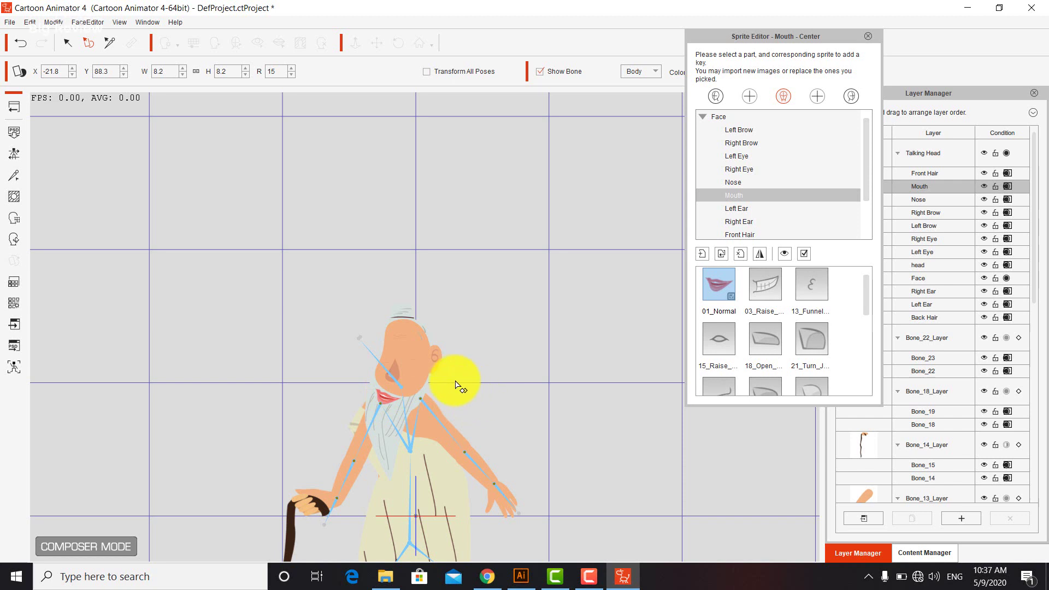
# - Replace the left eye's 01_Normal sprite with the le image, scale it to about 6.2 and place it on the face near the ear
pyautogui.click(743, 166)
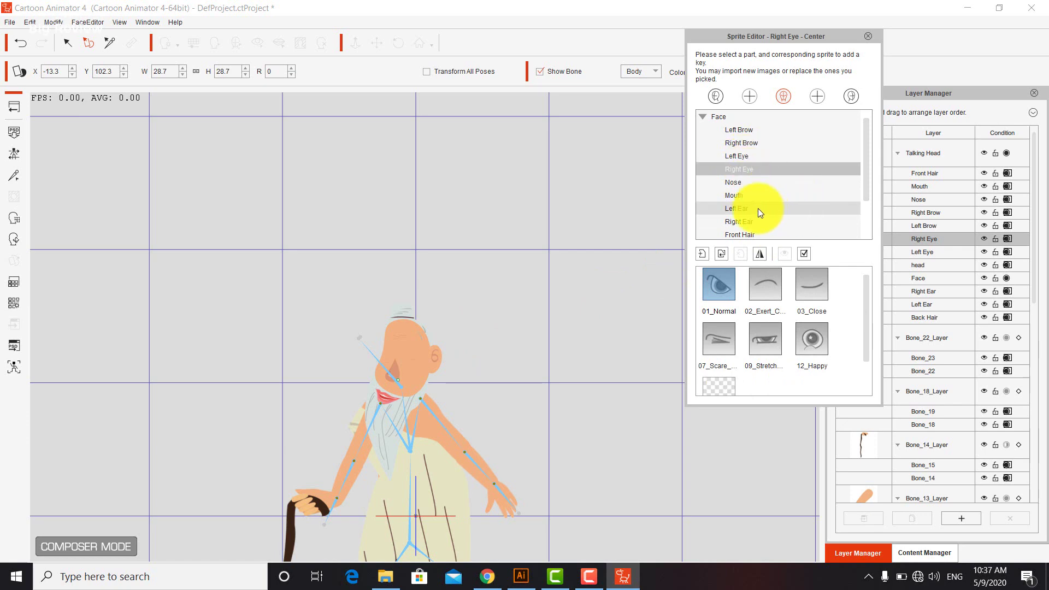
pyautogui.click(744, 156)
pyautogui.doubleClick(721, 284)
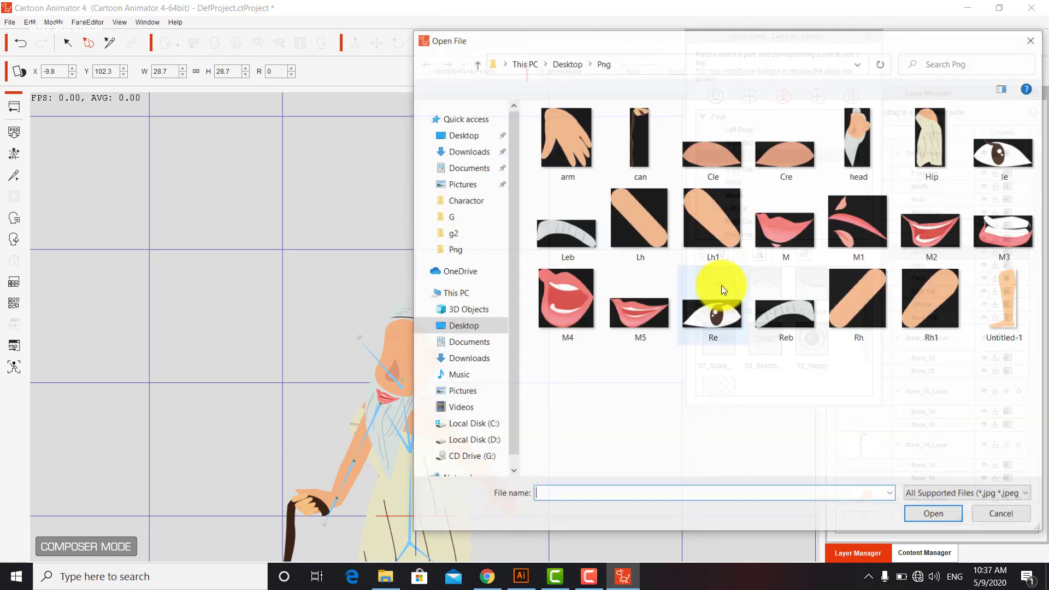
pyautogui.doubleClick(1001, 161)
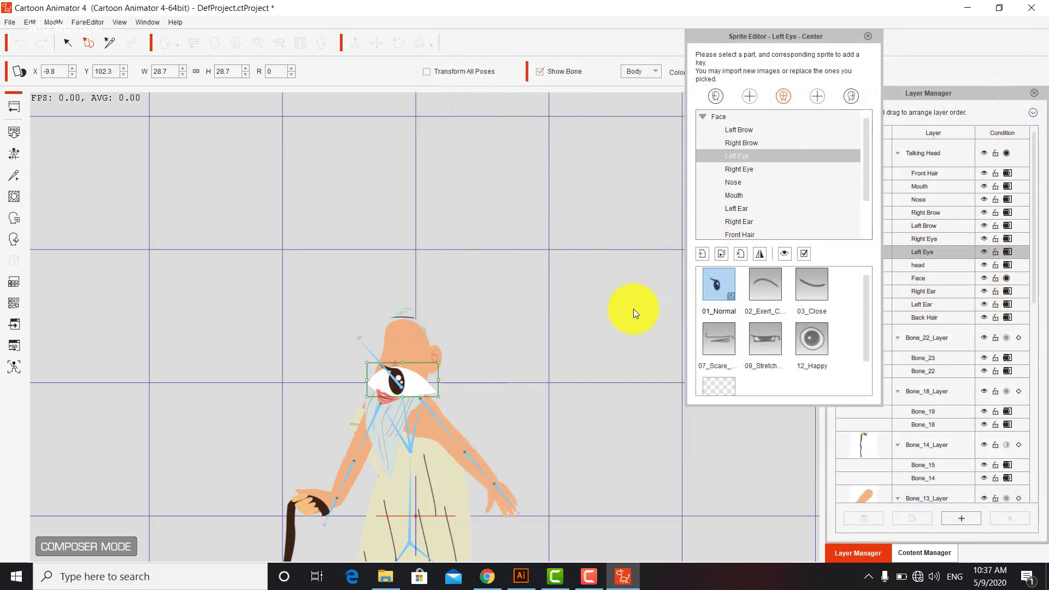
pyautogui.moveTo(438, 359)
pyautogui.mouseDown()
pyautogui.moveTo(410, 379)
pyautogui.moveTo(423, 347)
pyautogui.mouseUp()
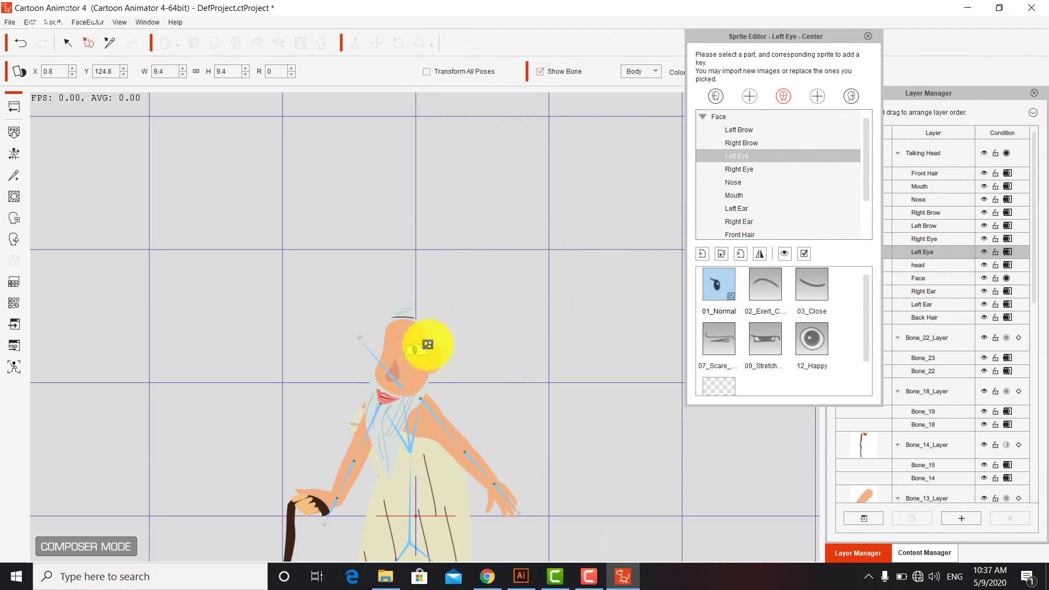
pyautogui.scroll(3, 351, 356)
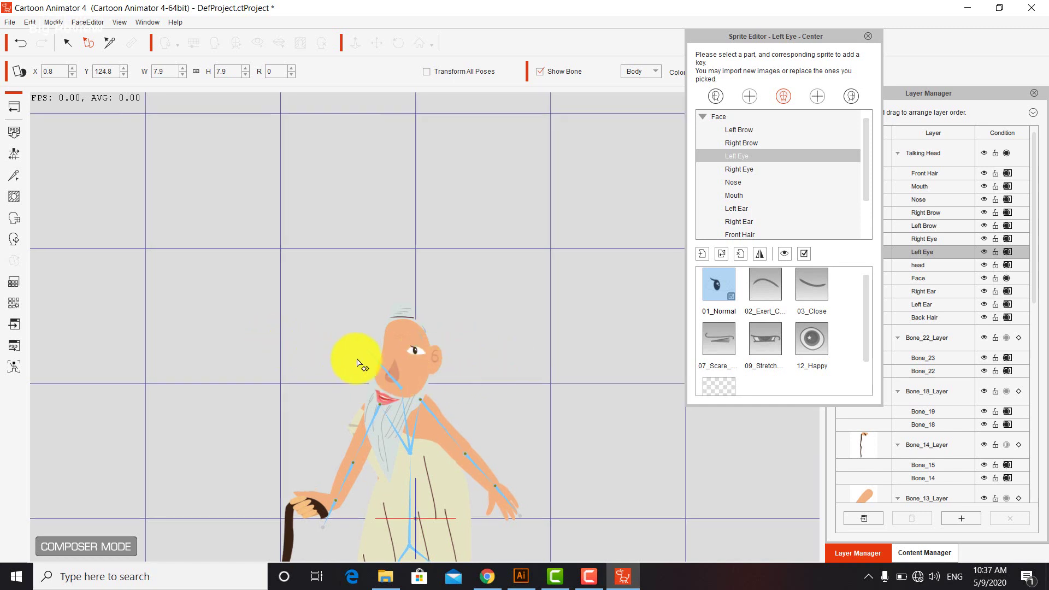
pyautogui.scroll(5, 359, 435)
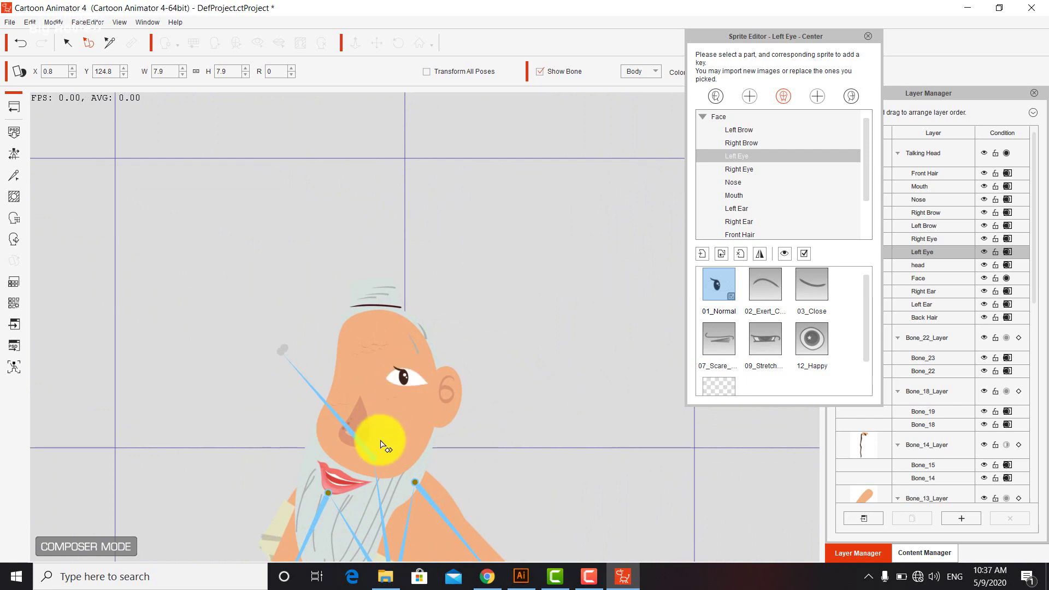
pyautogui.scroll(2, 383, 437)
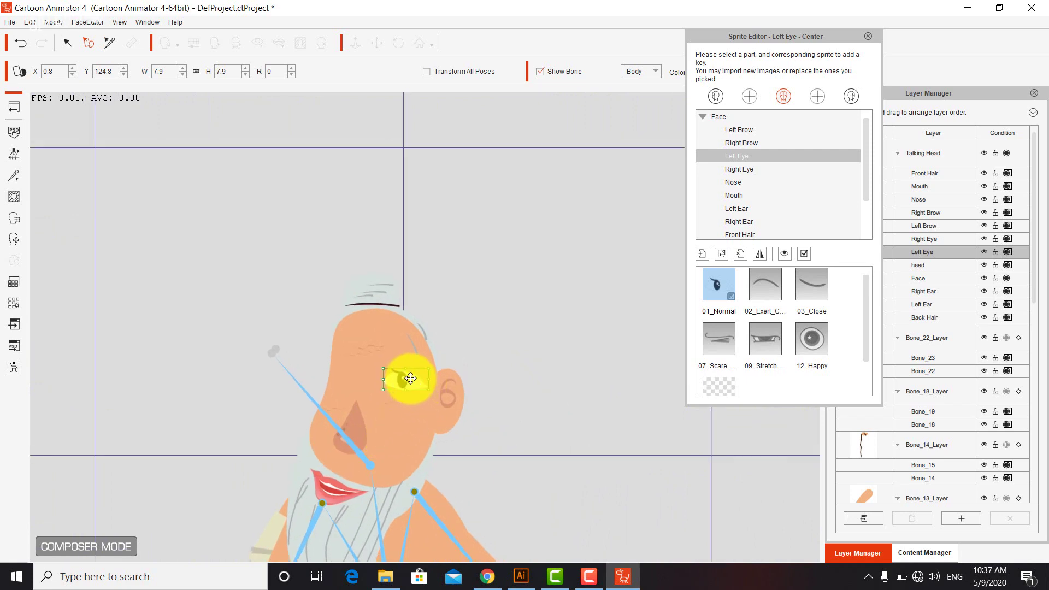
pyautogui.moveTo(408, 379); pyautogui.dragTo(404, 372)
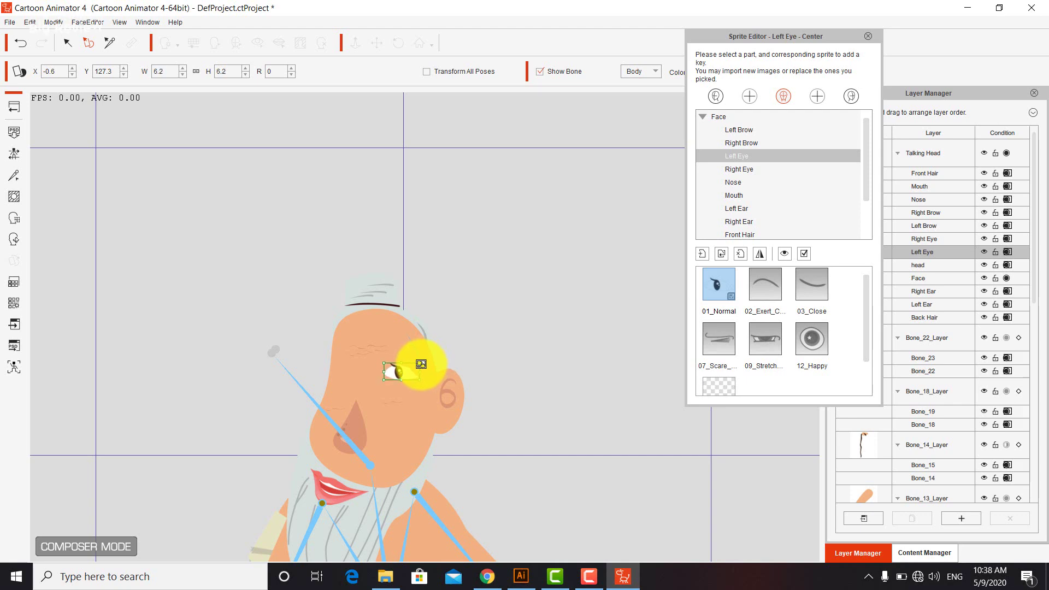
# - Replace the left eye's 03_Close sprite with the Cle image, shrink it and move it to the open eye's position
pyautogui.doubleClick(814, 300)
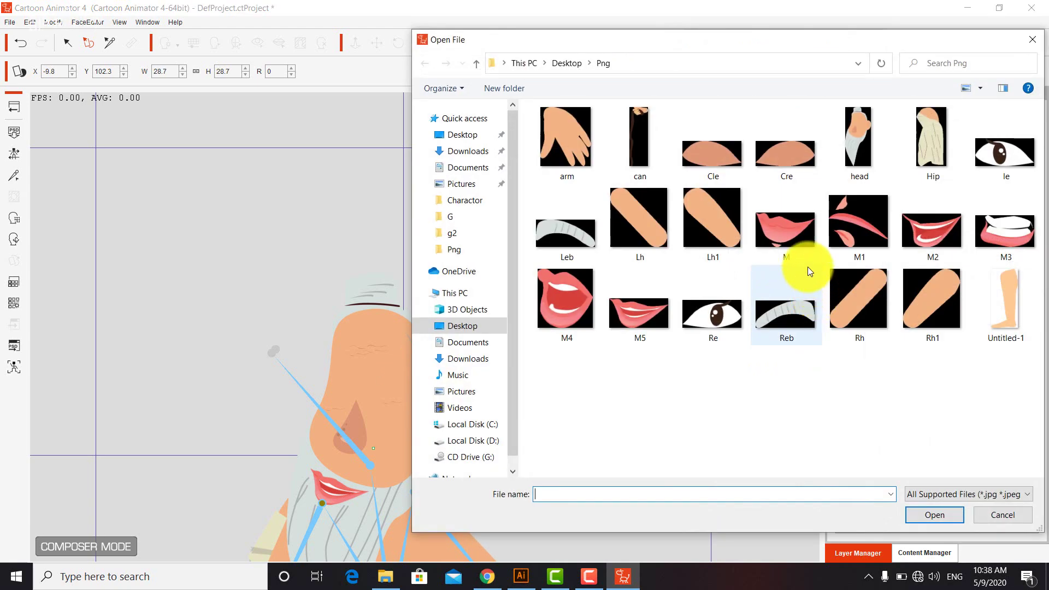
pyautogui.click(706, 158)
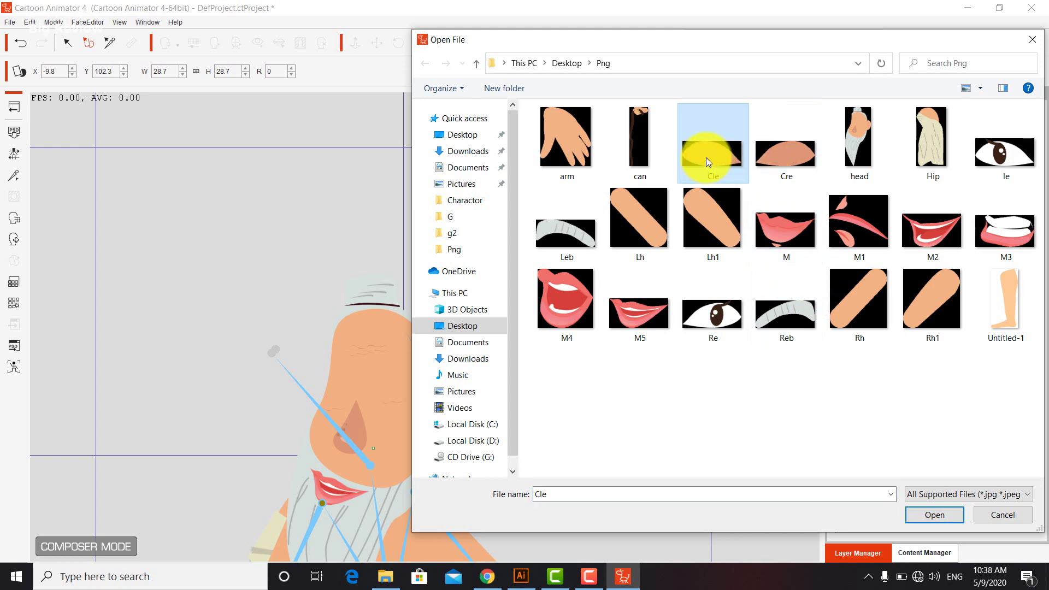
pyautogui.doubleClick(713, 148)
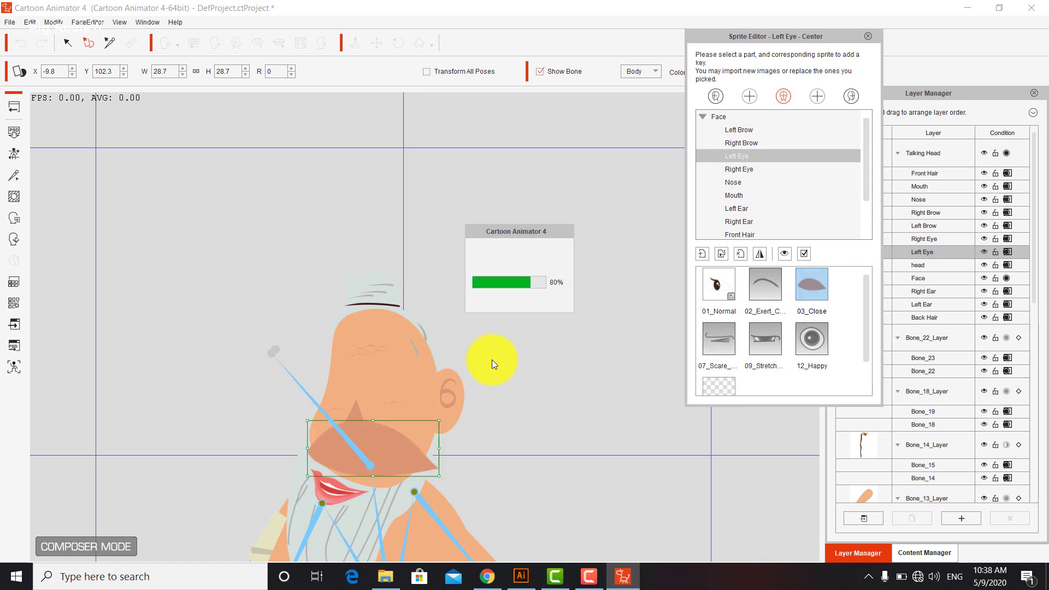
pyautogui.moveTo(402, 432); pyautogui.dragTo(426, 370)
# - Refine the left eye's 03_Close sprite fit by comparing it with the 01_Normal sprite
pyautogui.click(722, 276)
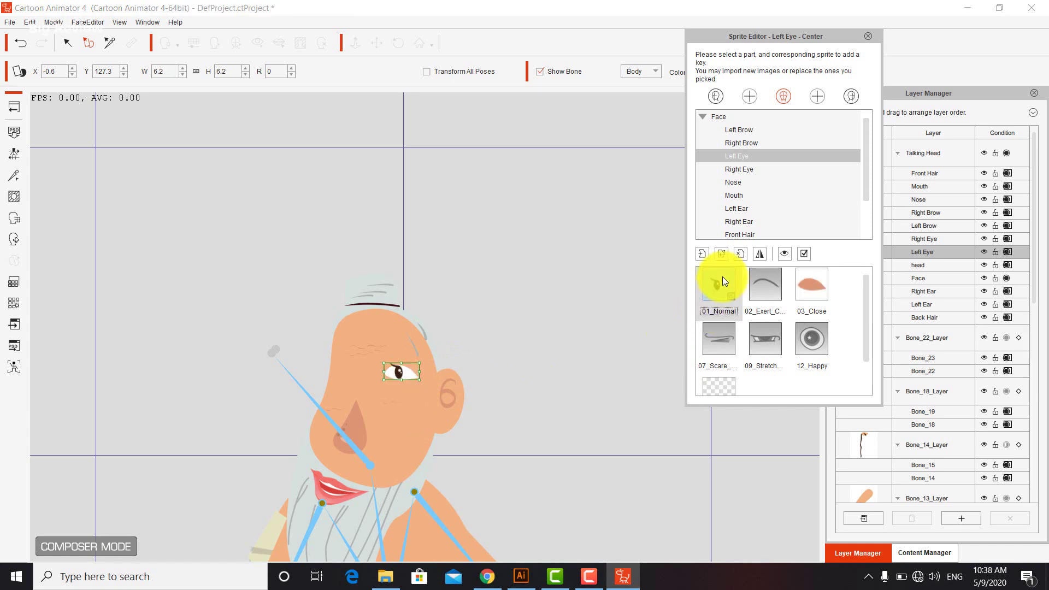
pyautogui.click(802, 287)
pyautogui.moveTo(433, 355); pyautogui.dragTo(417, 358)
pyautogui.click(717, 285)
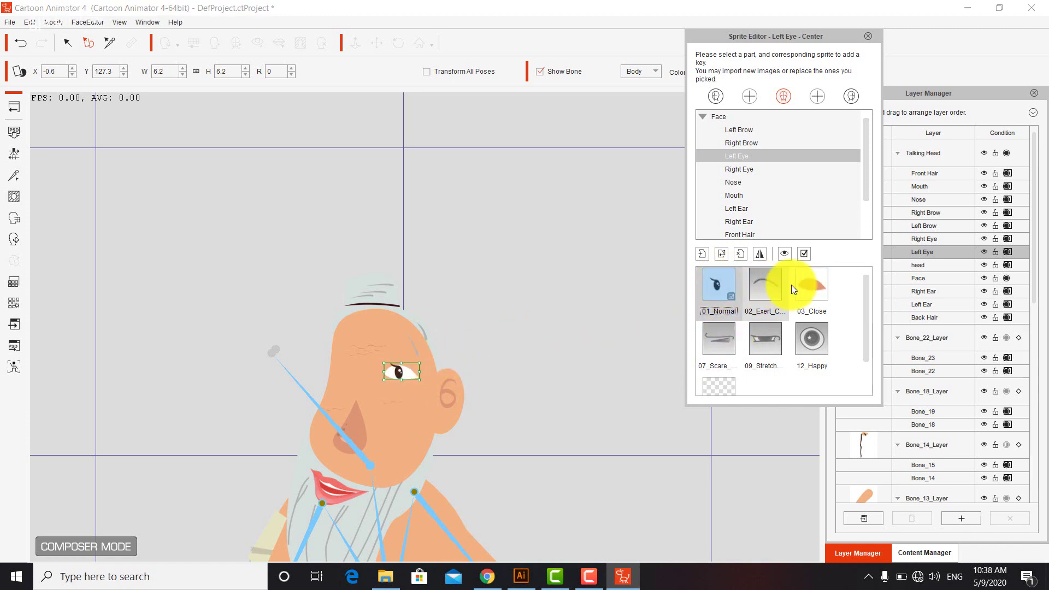
pyautogui.click(814, 287)
pyautogui.click(719, 287)
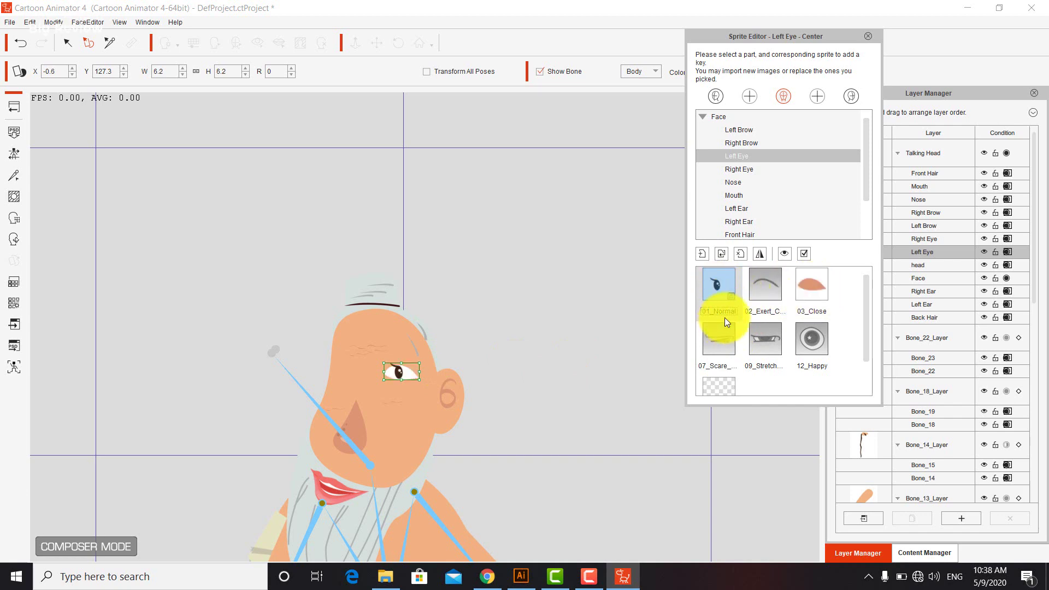
# - Replace the right eye's 01_Normal sprite with the Re image, scale it to about 6.3, rotate it about 8 and align it beside the left eye
pyautogui.click(736, 170)
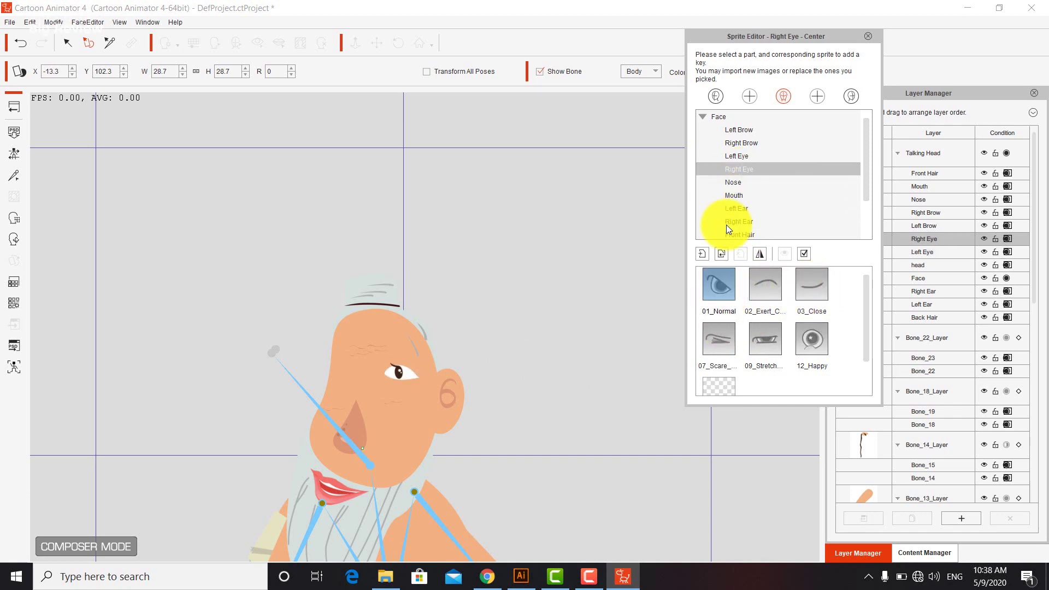
pyautogui.doubleClick(719, 275)
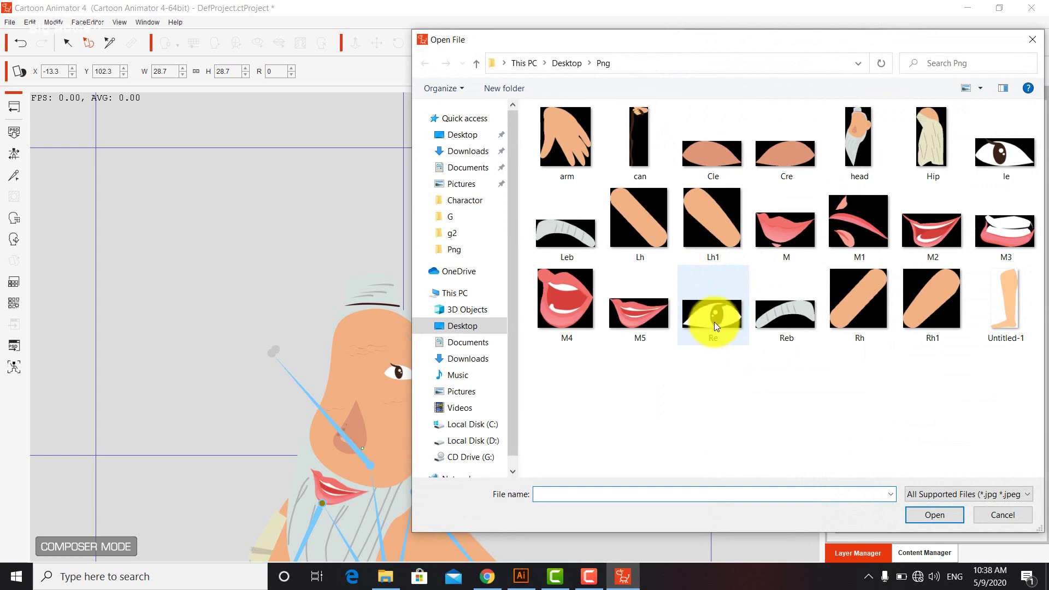
pyautogui.doubleClick(714, 322)
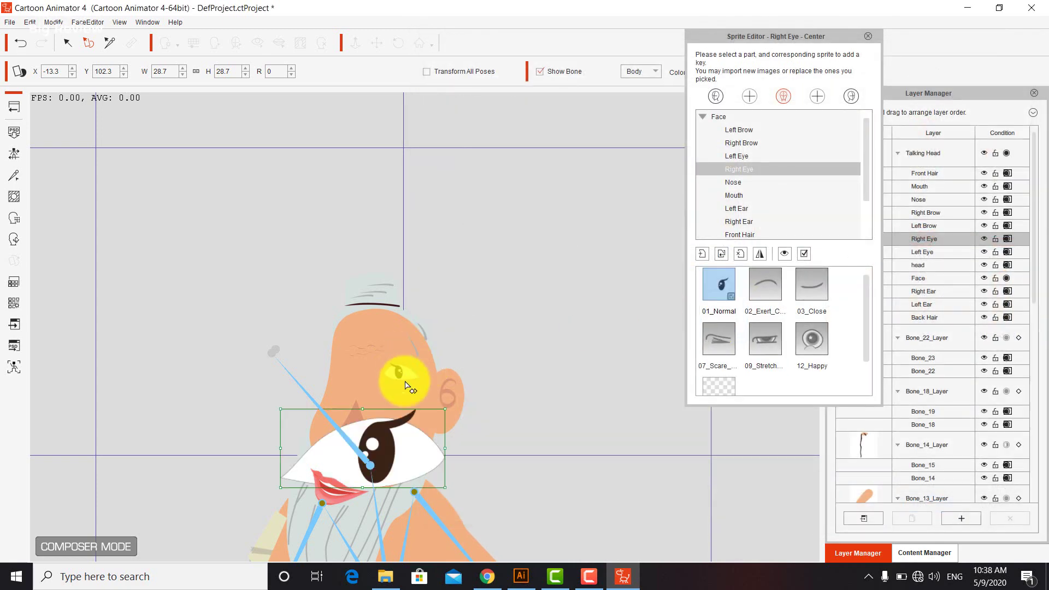
pyautogui.moveTo(431, 415); pyautogui.dragTo(372, 369)
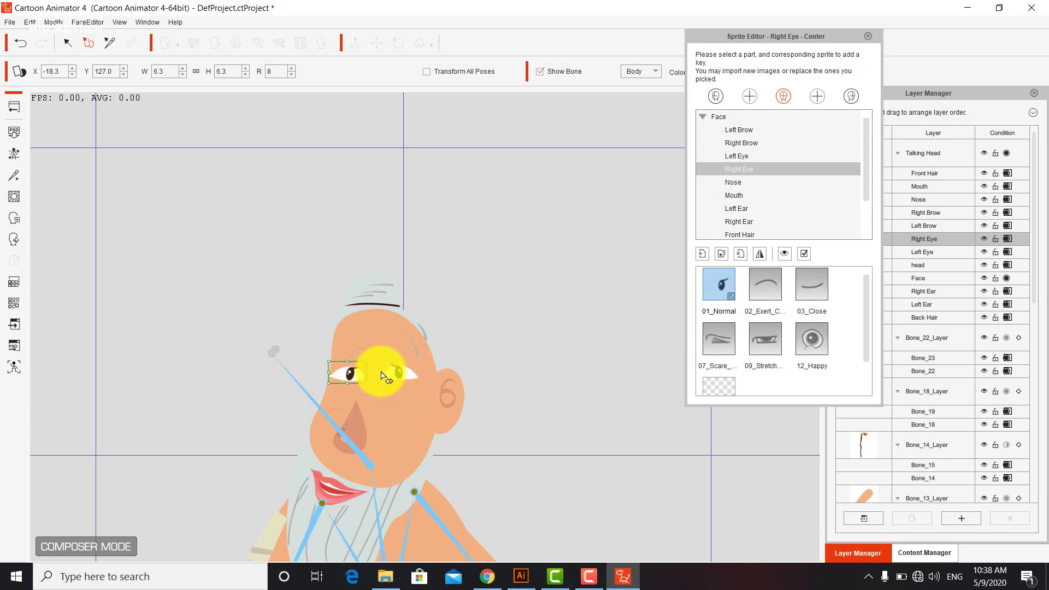
pyautogui.click(625, 577)
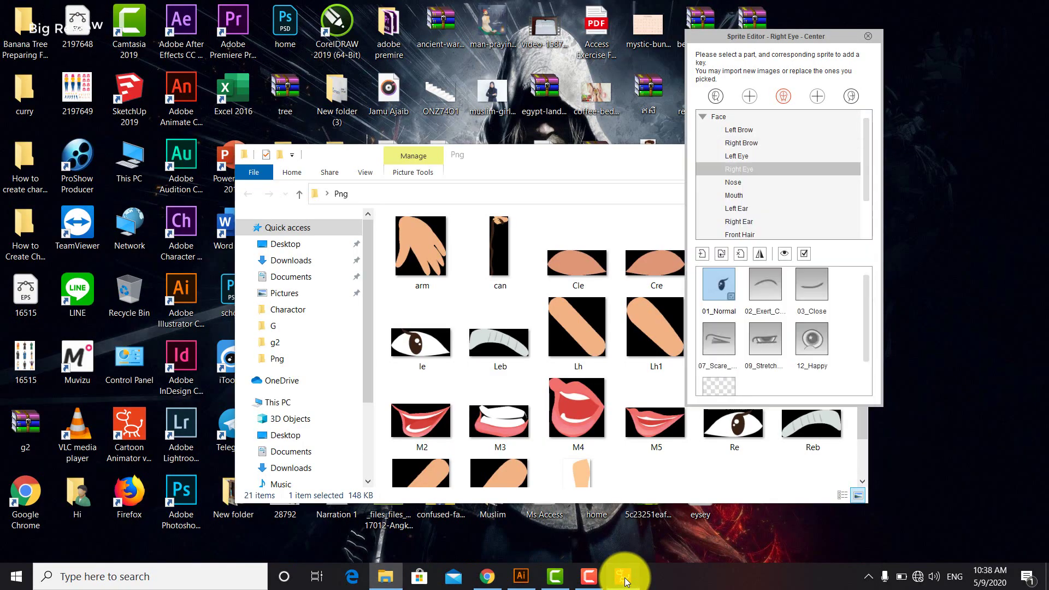
pyautogui.click(595, 584)
pyautogui.click(588, 577)
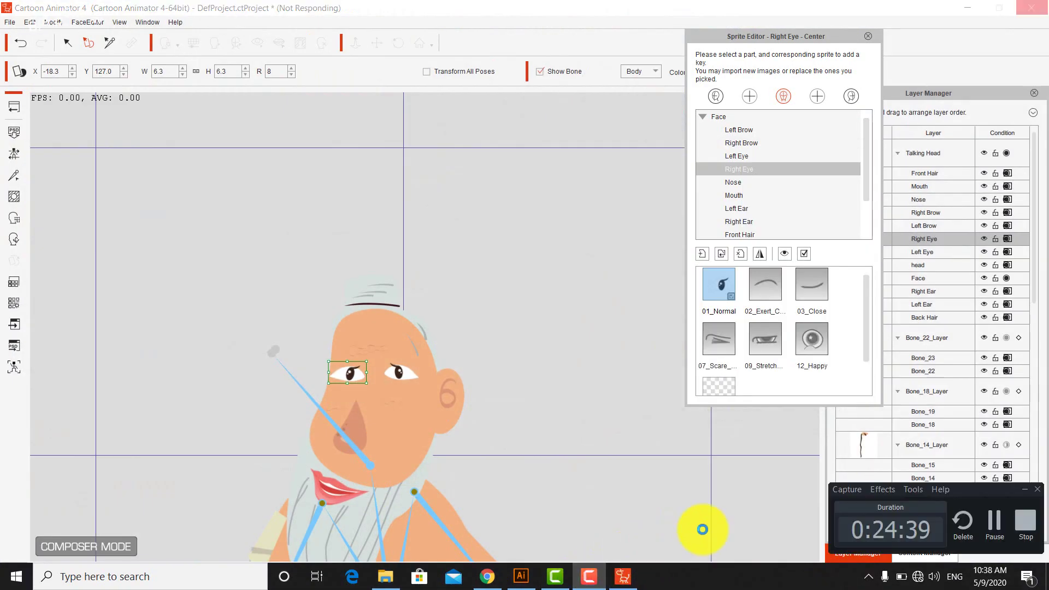
pyautogui.click(994, 521)
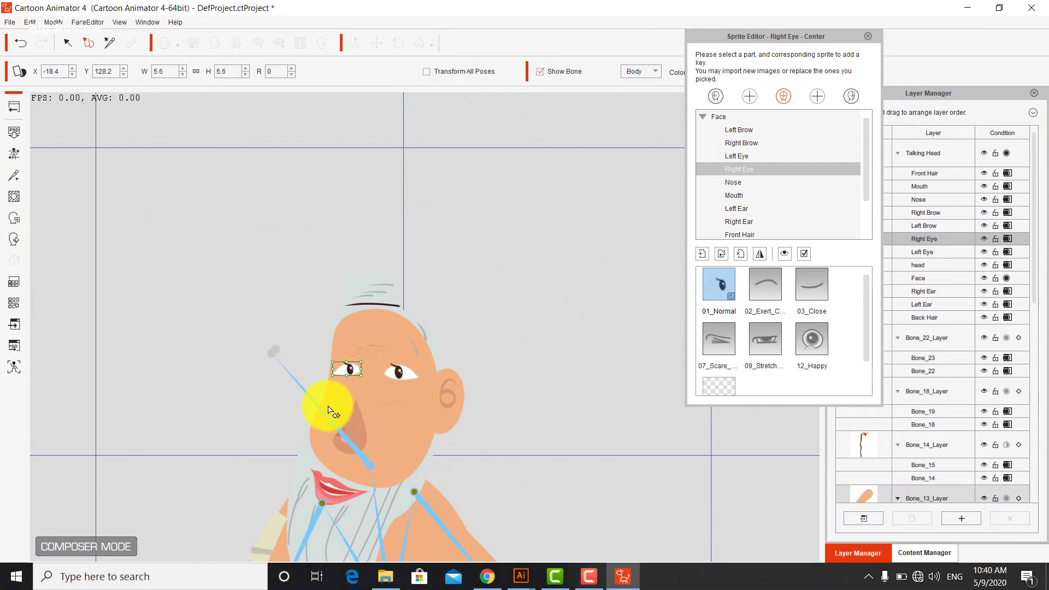
# - Adjust the right eye's 01_Normal sprite to a scale of about 6.2 and a rotation of about 14, level with the left eye
pyautogui.scroll(3, 322, 366)
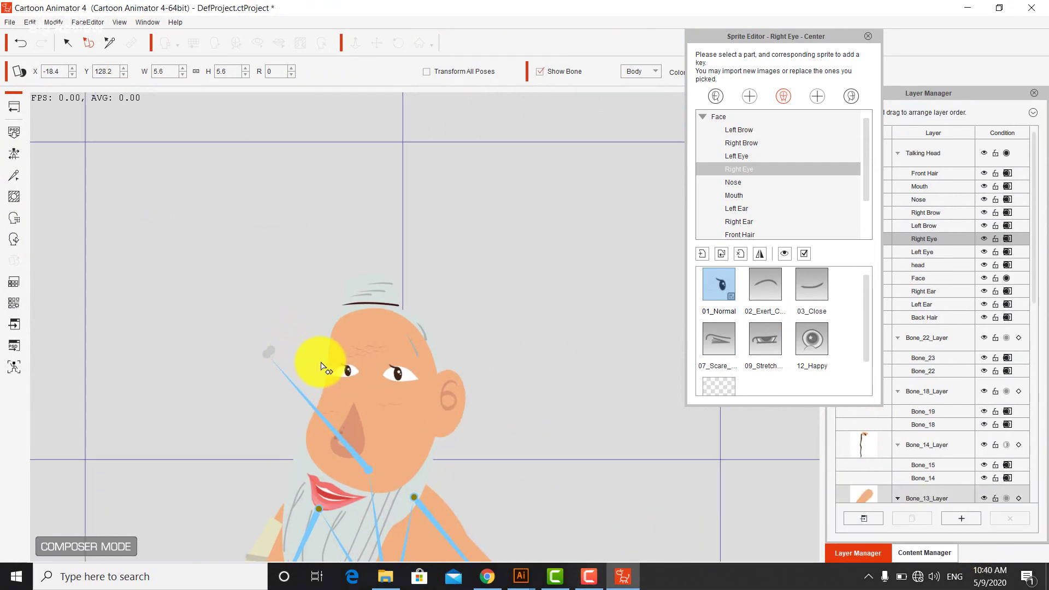
pyautogui.scroll(2, 327, 377)
pyautogui.click(300, 396)
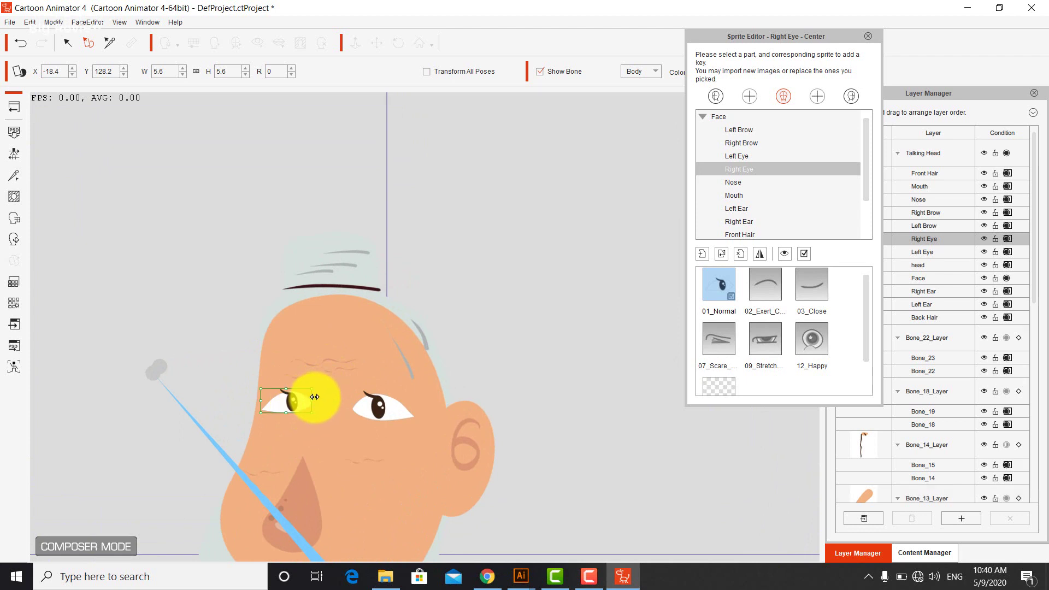
pyautogui.moveTo(313, 385); pyautogui.dragTo(300, 404)
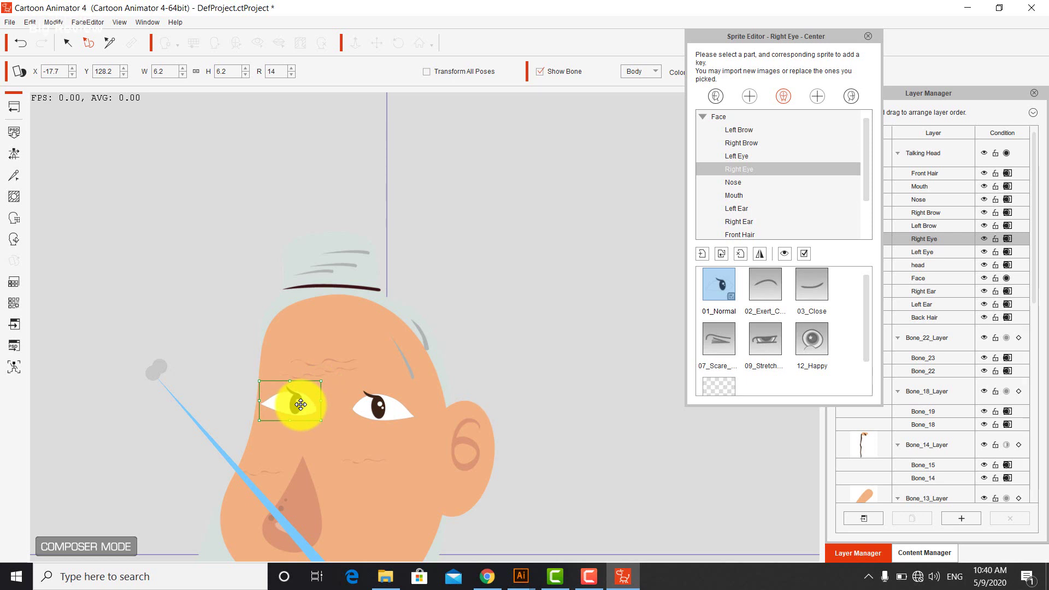
pyautogui.click(533, 375)
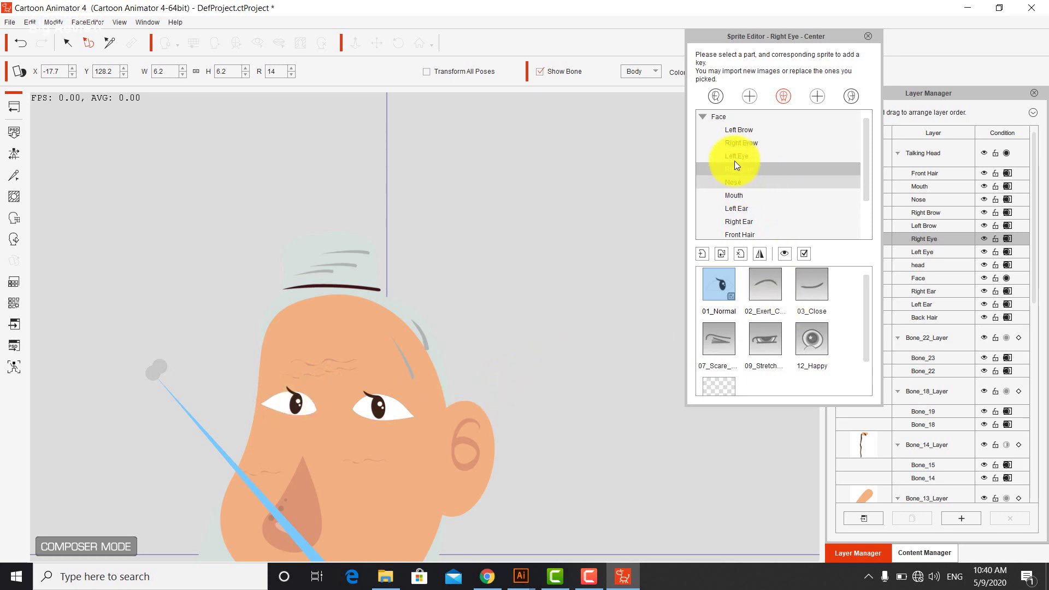
# - Replace the left brow's 01_Normal sprite with the Leb image, scale it to about 9.0 and place it above the left eye
pyautogui.click(744, 129)
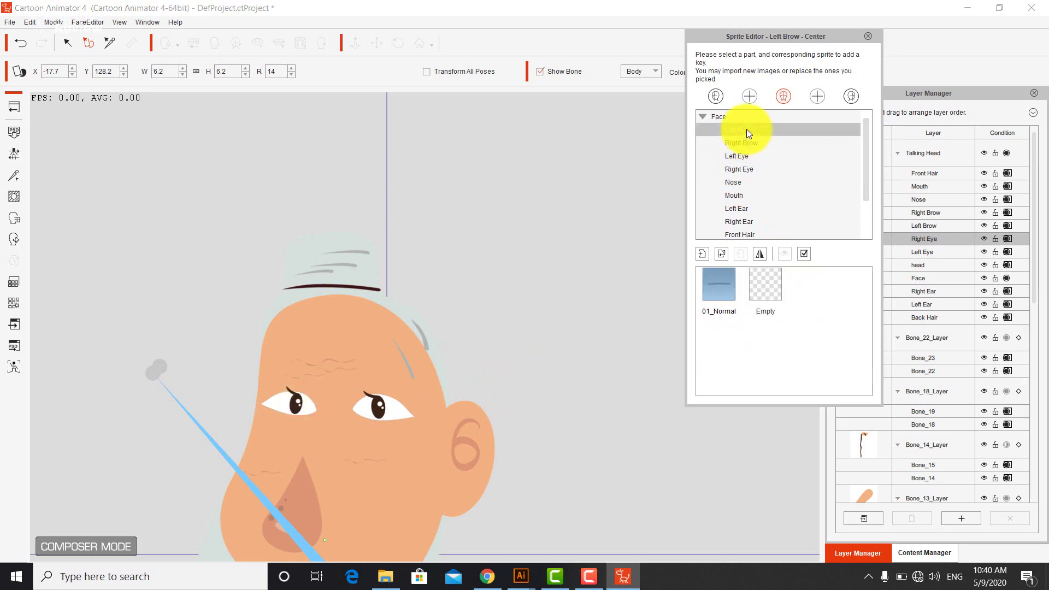
pyautogui.doubleClick(722, 281)
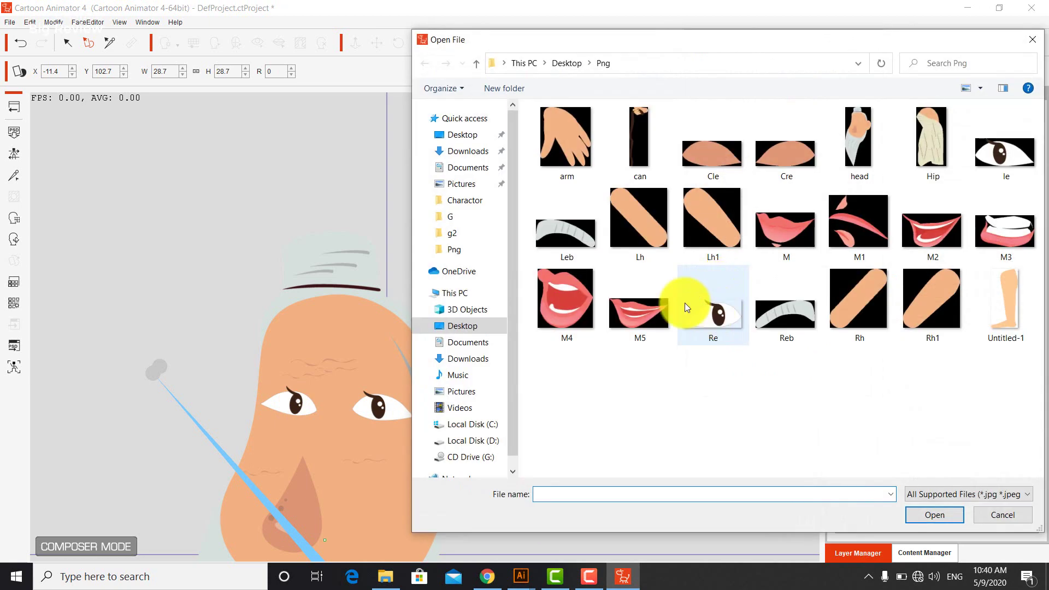
pyautogui.doubleClick(579, 237)
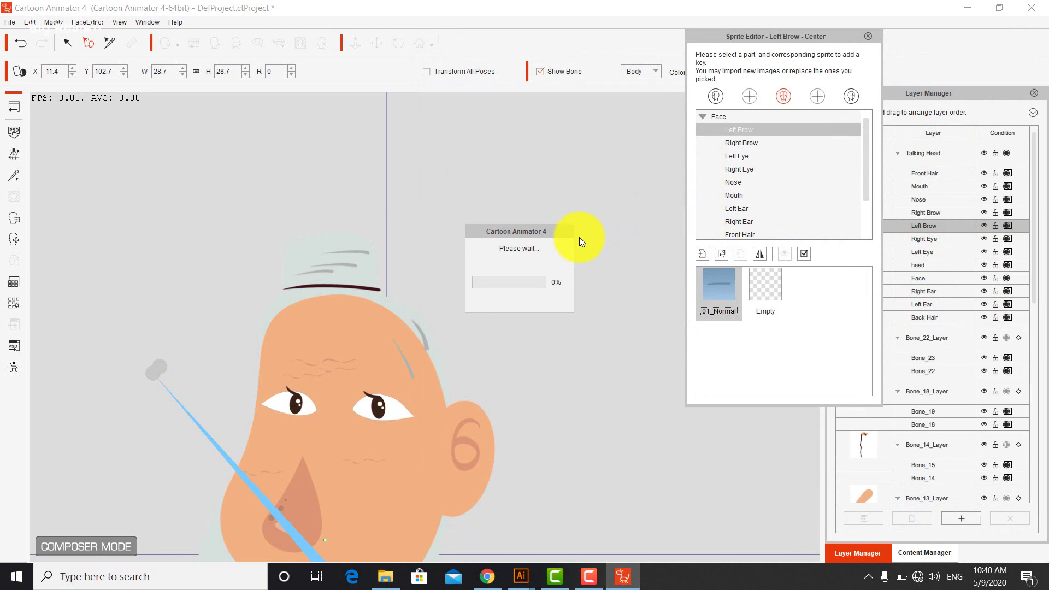
pyautogui.moveTo(362, 519); pyautogui.dragTo(394, 381)
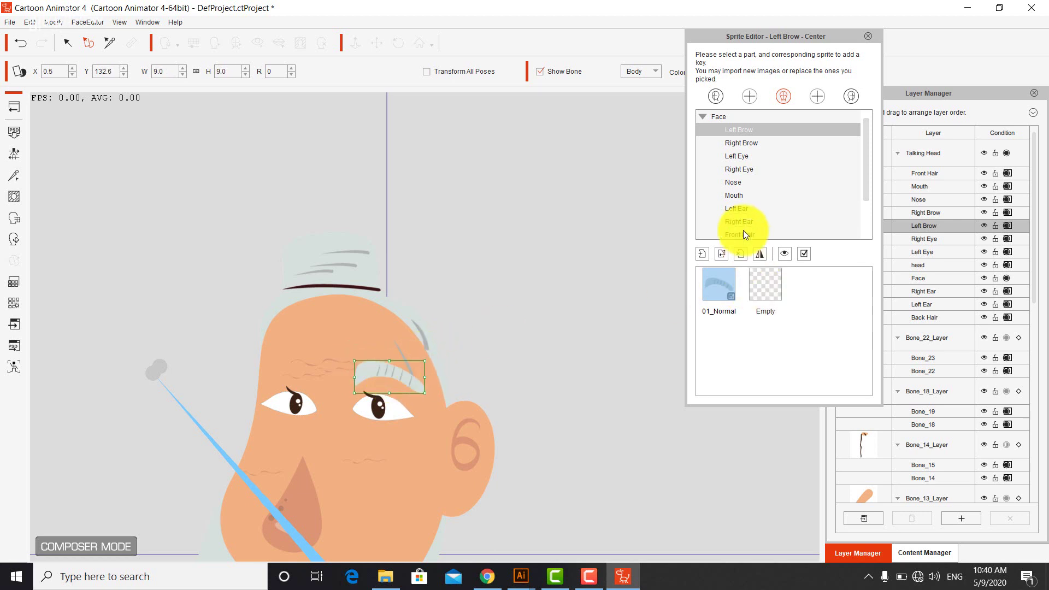
# - Replace the right brow's 01_Normal sprite with the Reb image, shrink it and place it above the right eye
pyautogui.click(741, 143)
pyautogui.doubleClick(713, 284)
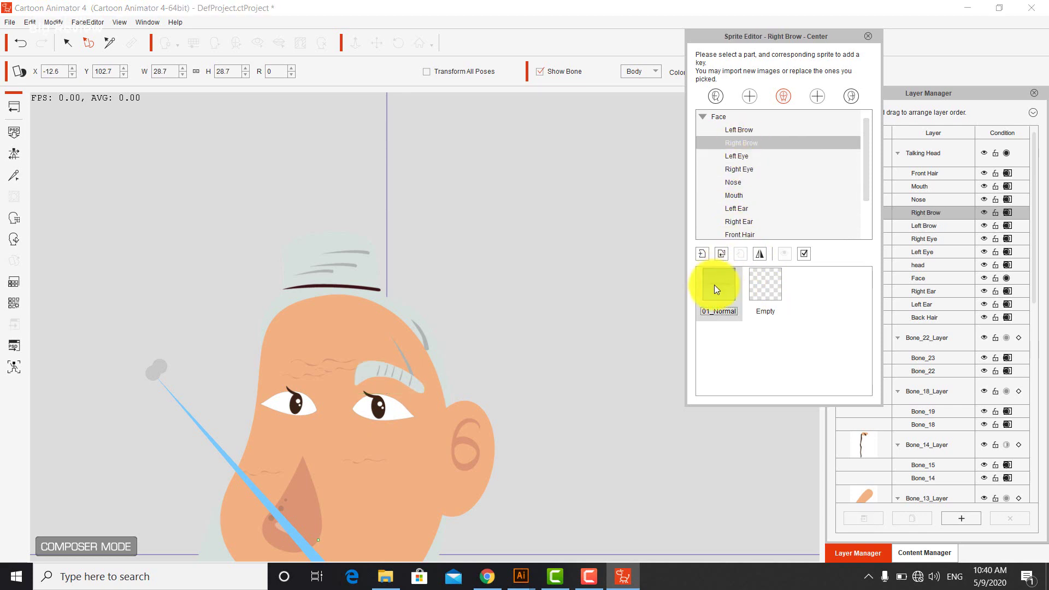
pyautogui.doubleClick(770, 323)
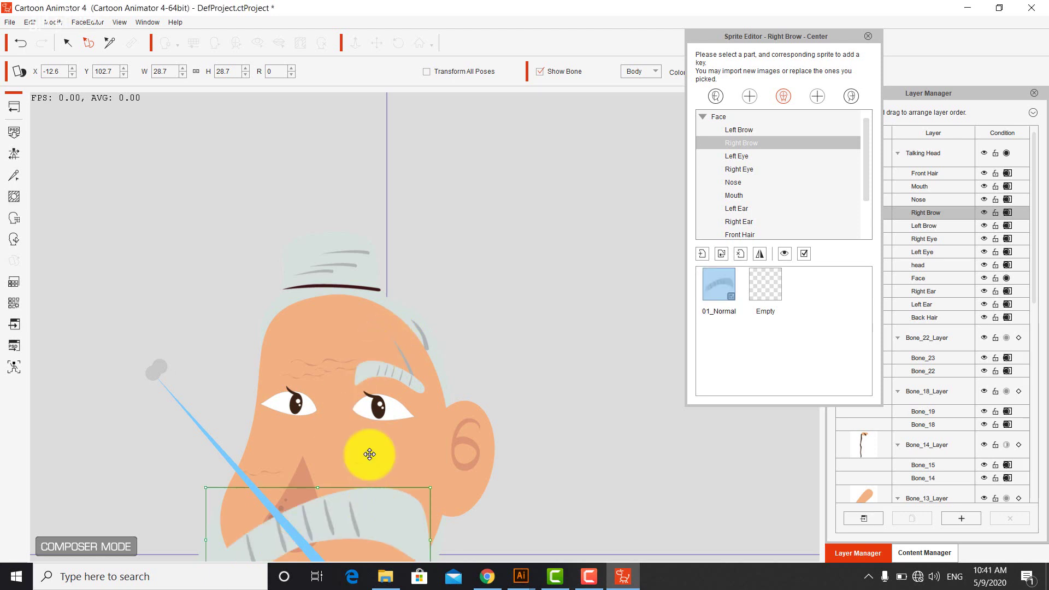
pyautogui.moveTo(372, 513); pyautogui.dragTo(371, 316)
pyautogui.moveTo(429, 291); pyautogui.dragTo(384, 377)
# - Adjust the left brow to a scale of about 8.1, level with the right brow, and leave the Sprite Editor
pyautogui.click(368, 372)
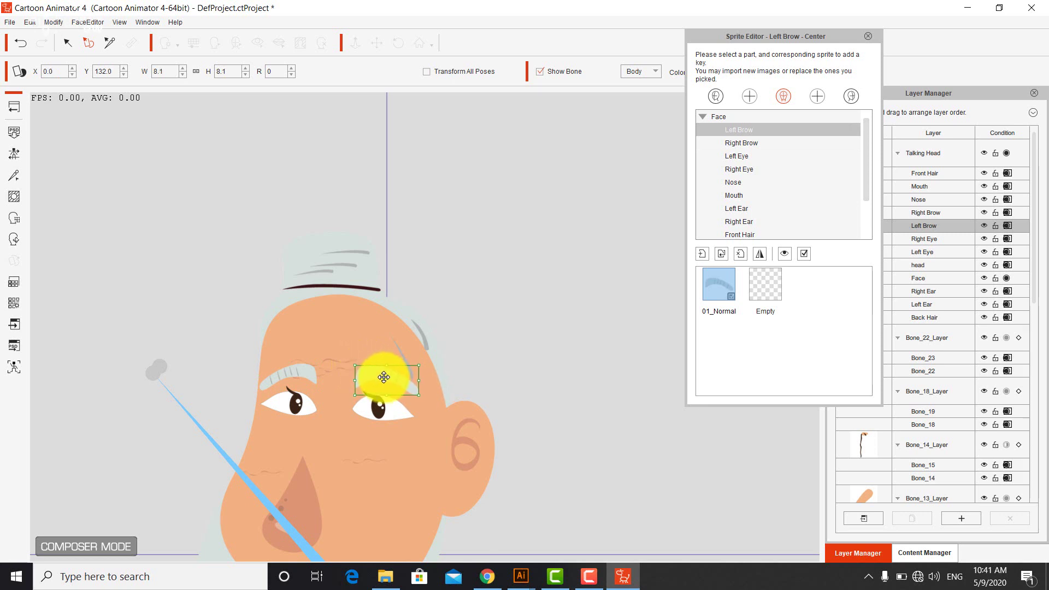
pyautogui.click(509, 383)
pyautogui.scroll(-3, 513, 388)
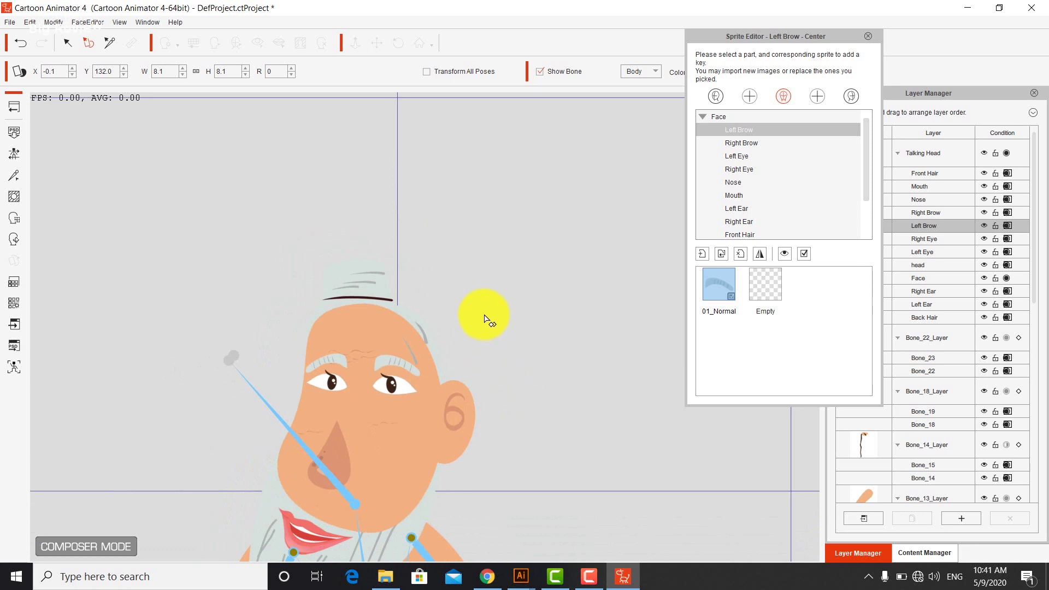
pyautogui.click(65, 44)
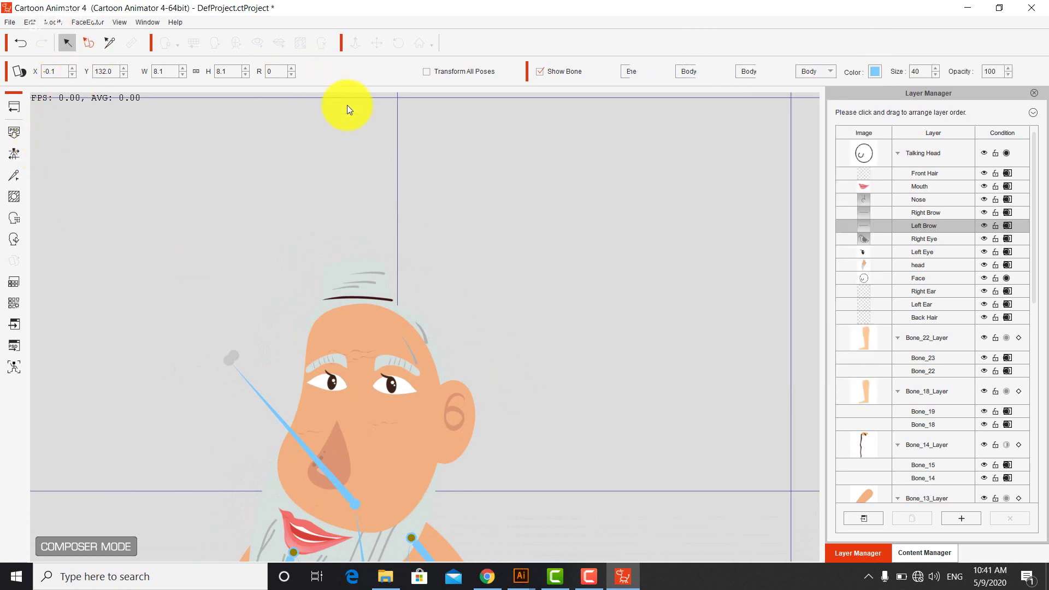
pyautogui.scroll(2, 462, 274)
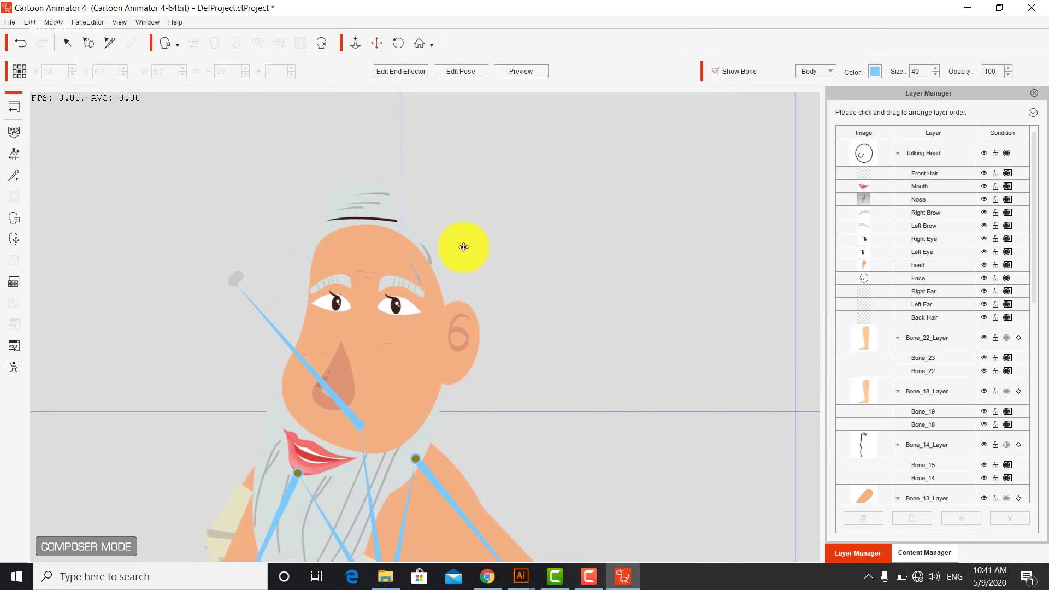
pyautogui.scroll(-2, 367, 419)
pyautogui.scroll(-2, 355, 442)
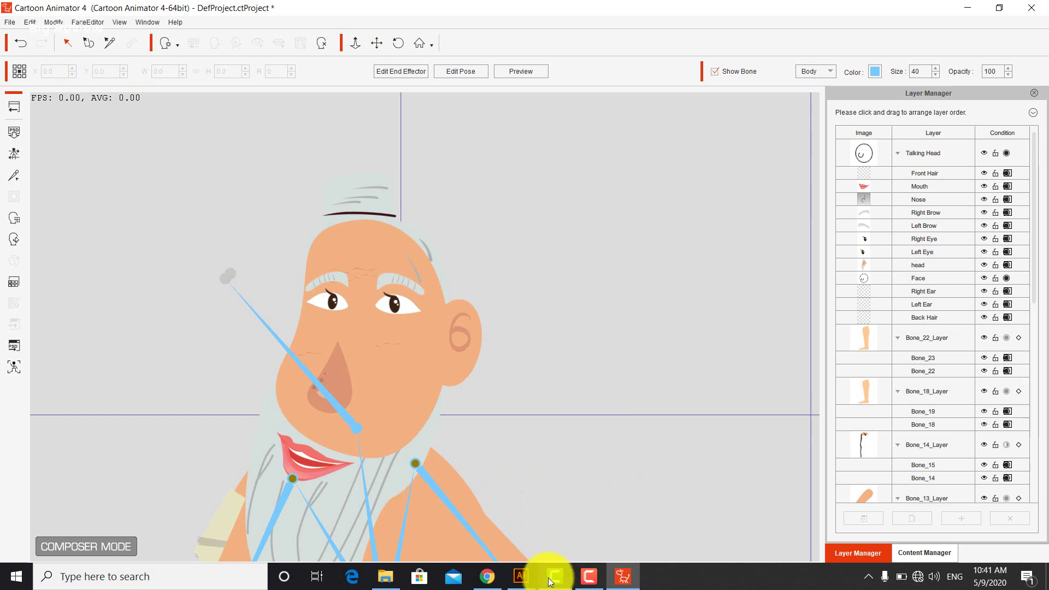
pyautogui.click(589, 576)
pyautogui.click(989, 522)
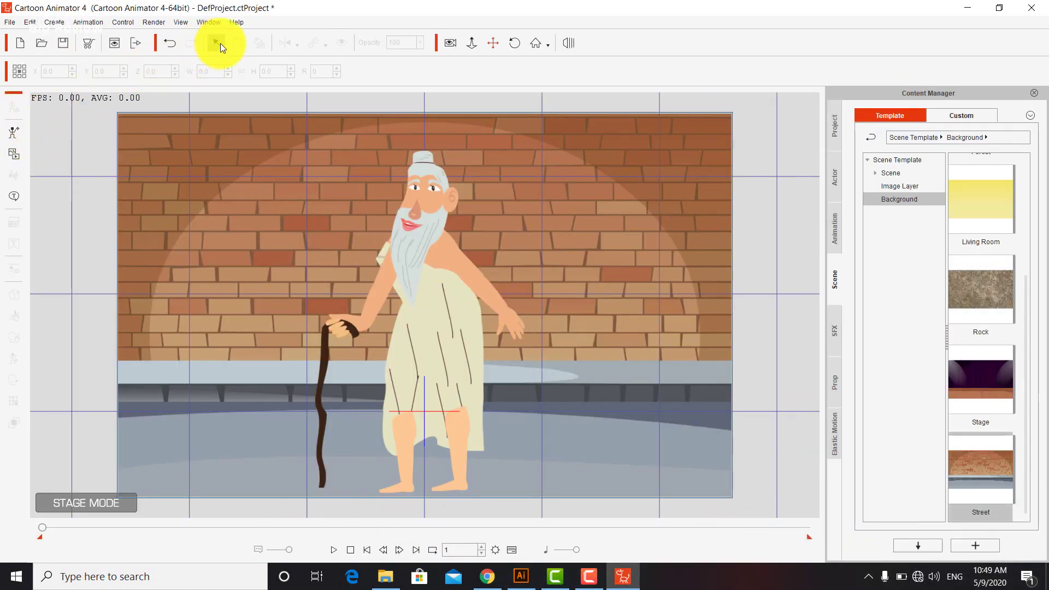
# - Open the old man character in Composer mode and collapse all layer groups in the layer list
pyautogui.click(450, 316)
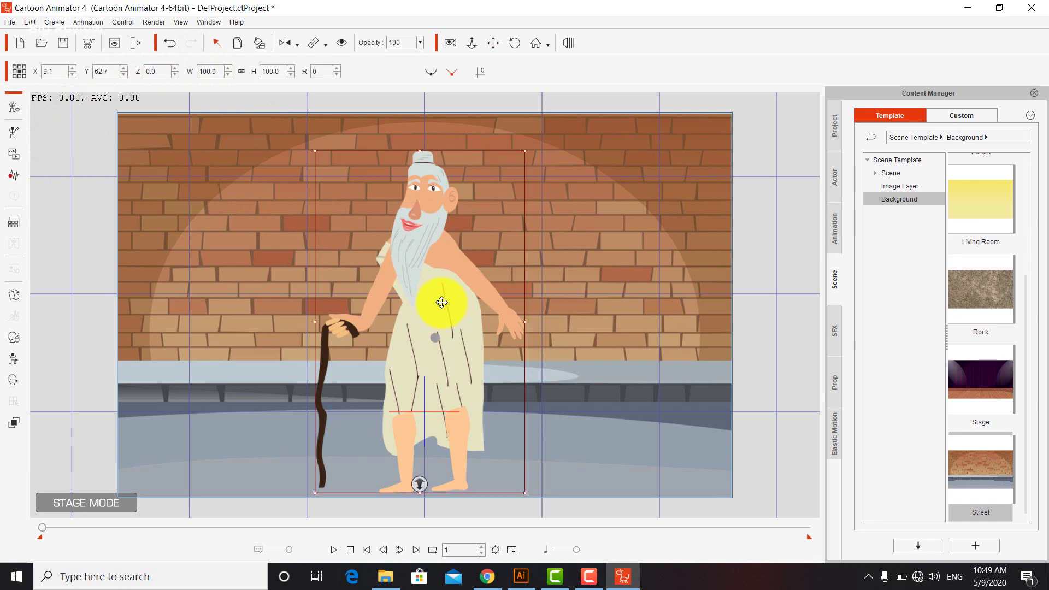
pyautogui.click(11, 108)
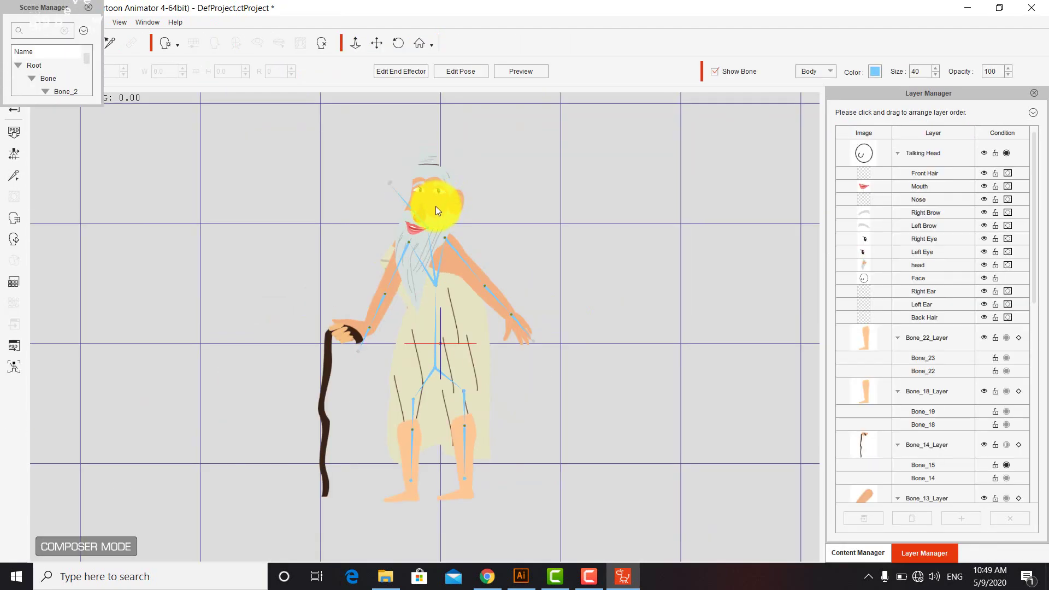
pyautogui.click(386, 285)
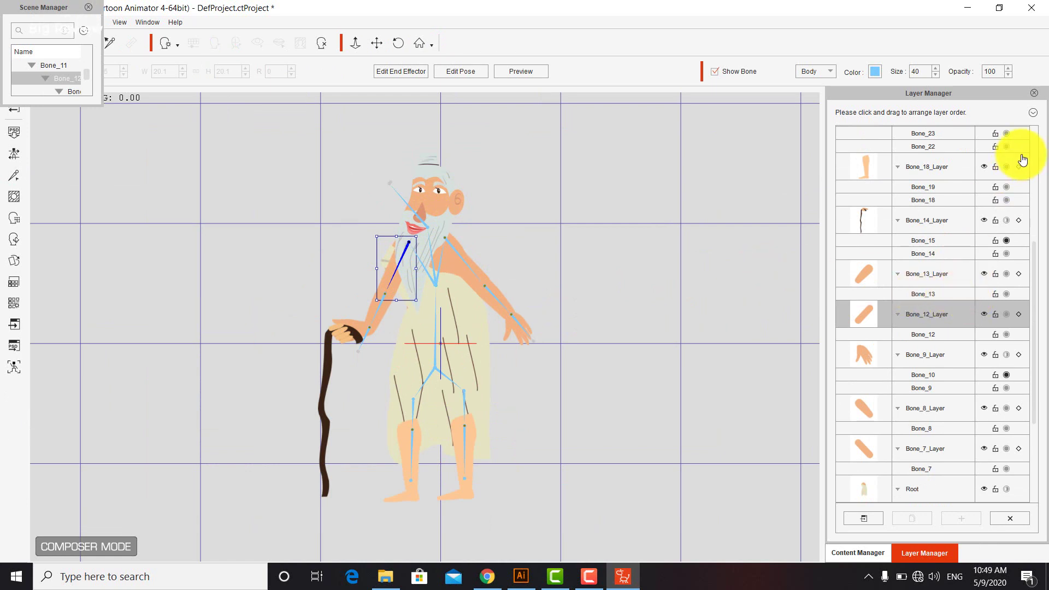
pyautogui.click(1032, 112)
pyautogui.click(1002, 182)
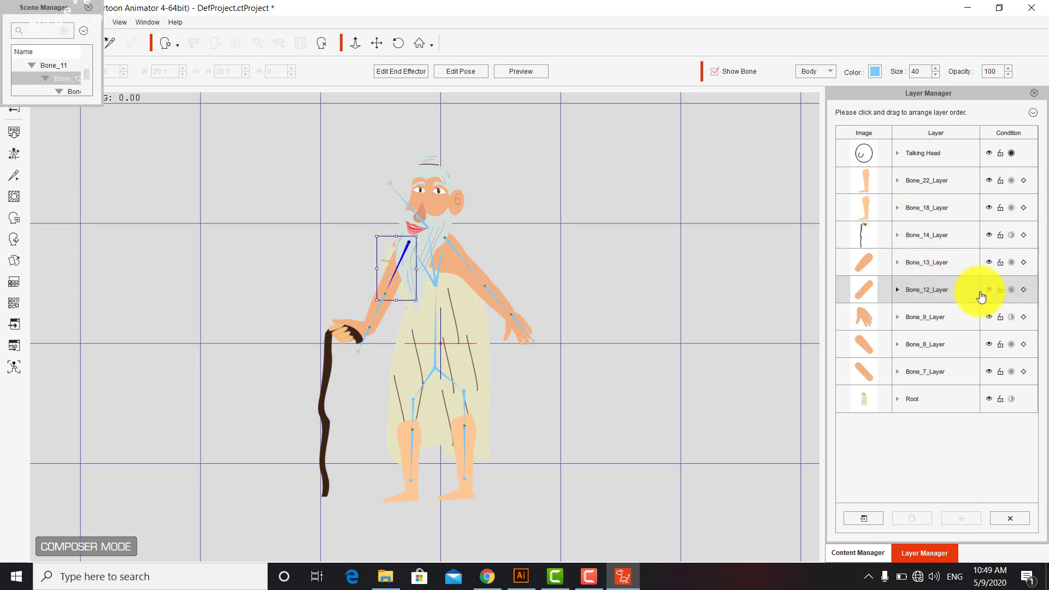
# - Move the cane and cane-arm layers Bone_14, Bone_13 and Bone_12 below the Root layer
pyautogui.click(914, 313)
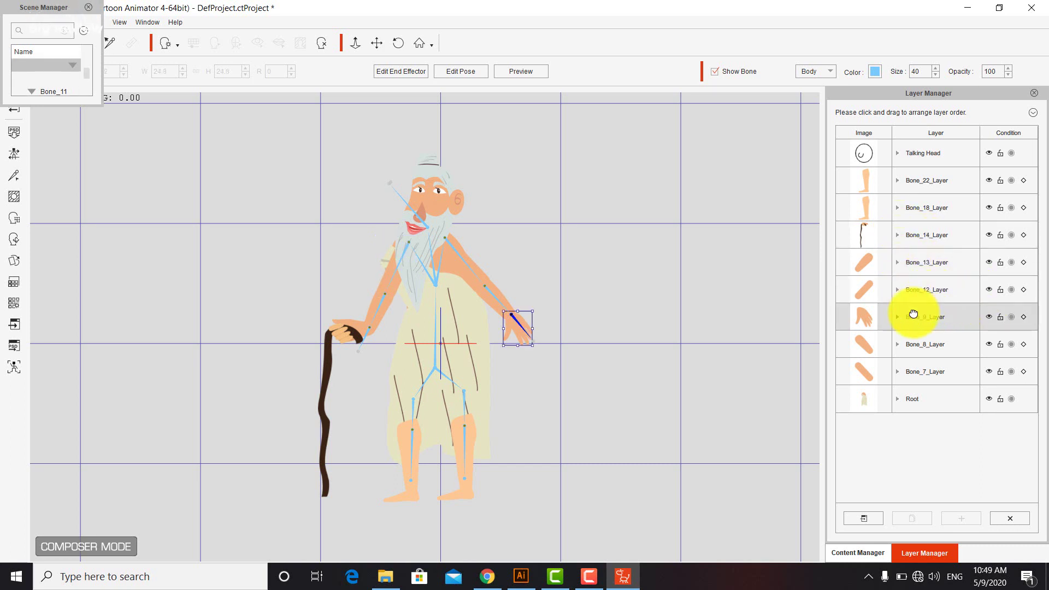
pyautogui.click(912, 292)
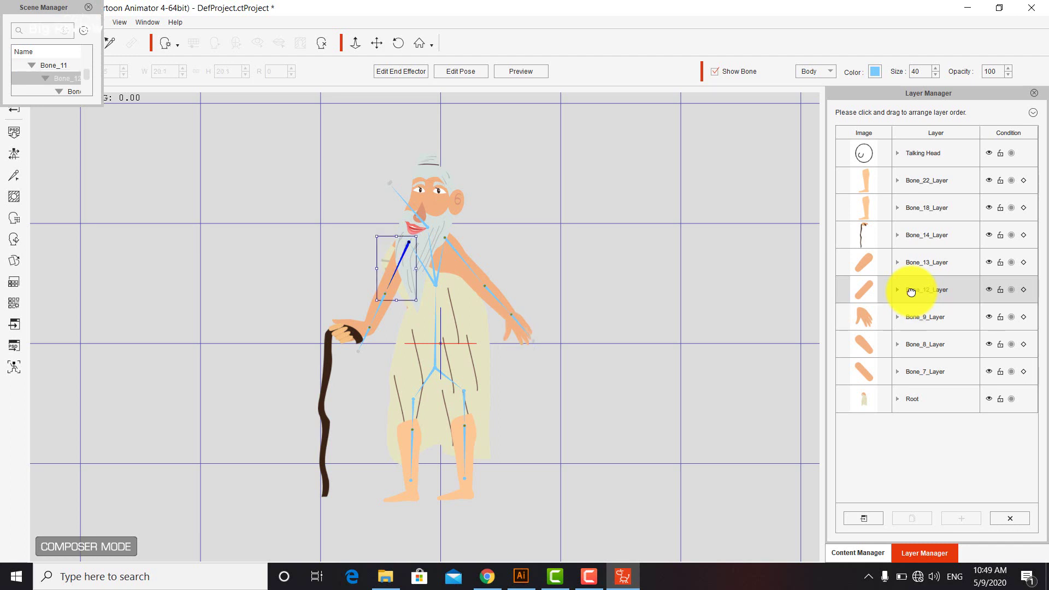
pyautogui.keyDown('ctrl'); pyautogui.click(928, 261); pyautogui.keyUp('ctrl')
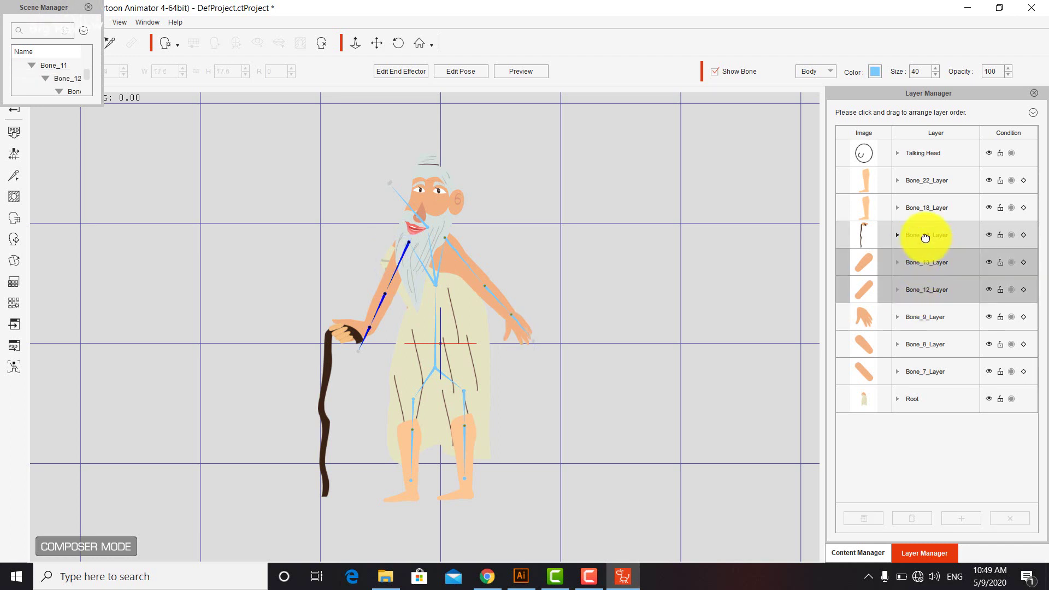
pyautogui.moveTo(923, 237); pyautogui.dragTo(965, 407)
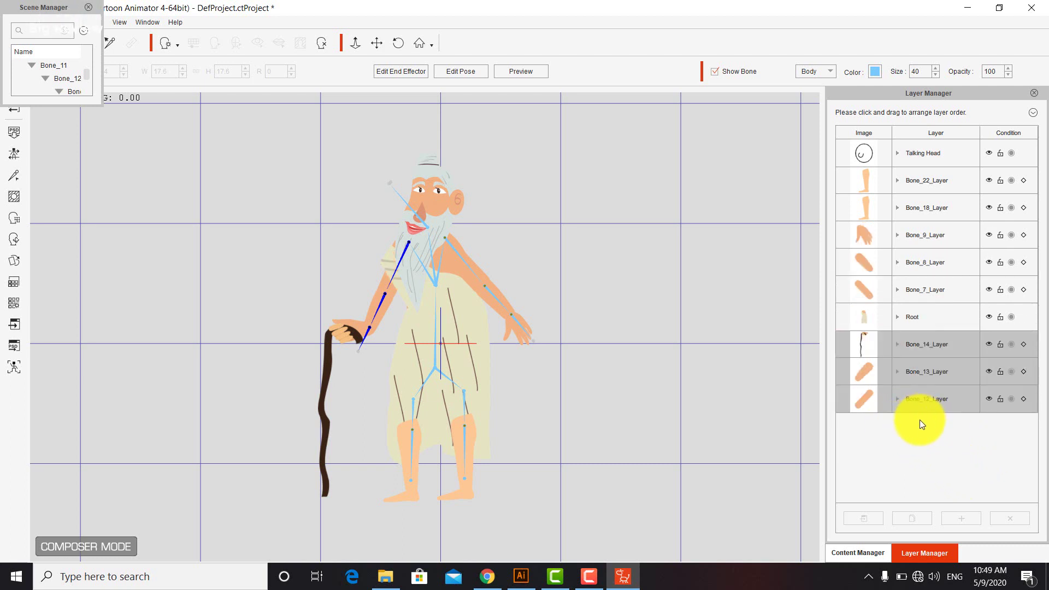
# - Move the leg layers Bone_22 and Bone_18 directly below the Root layer, behind the robe
pyautogui.click(913, 205)
pyautogui.keyDown('ctrl'); pyautogui.click(917, 181); pyautogui.keyUp('ctrl')
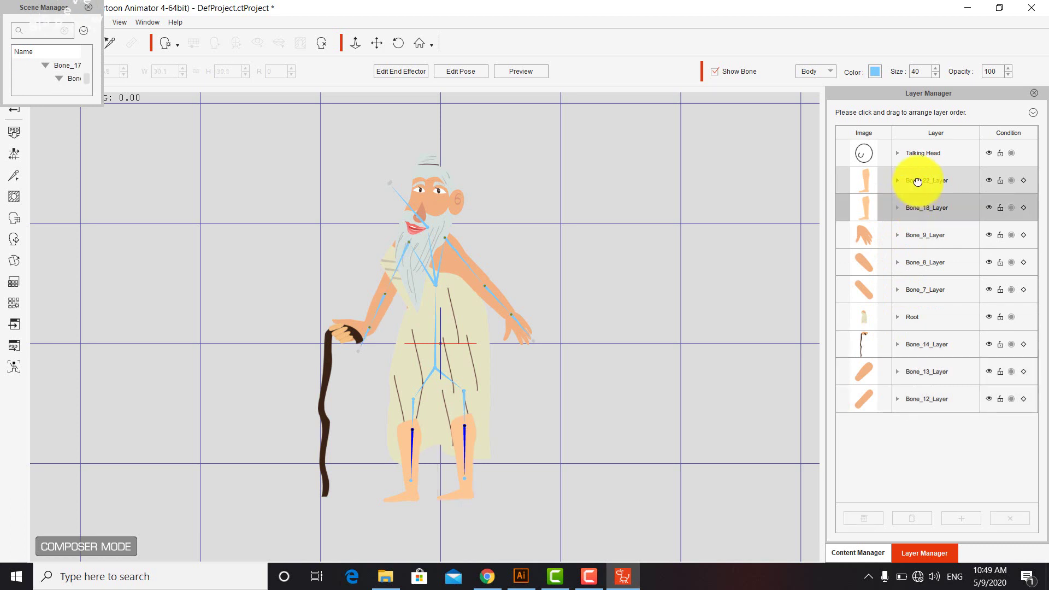
pyautogui.moveTo(917, 181); pyautogui.dragTo(928, 331)
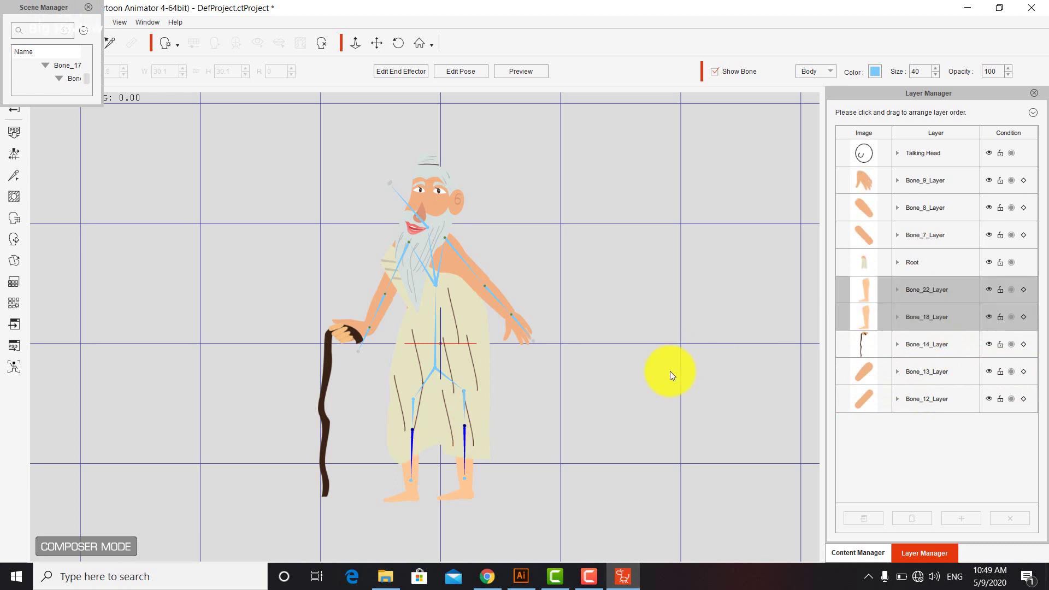
# - Expand the layer groups again and return the character to Stage mode
pyautogui.click(670, 371)
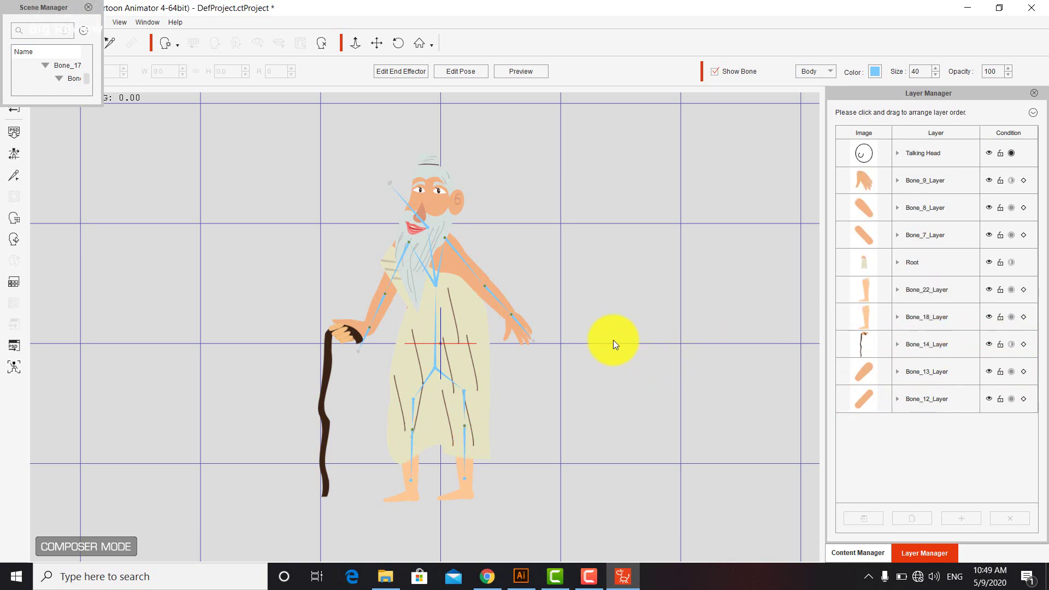
pyautogui.click(857, 269)
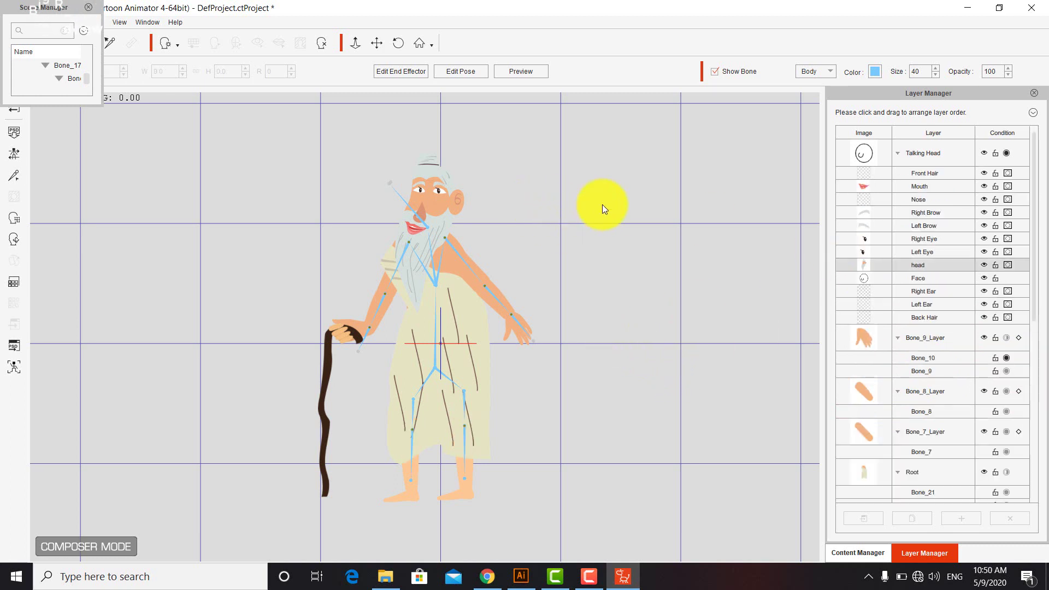
pyautogui.click(88, 8)
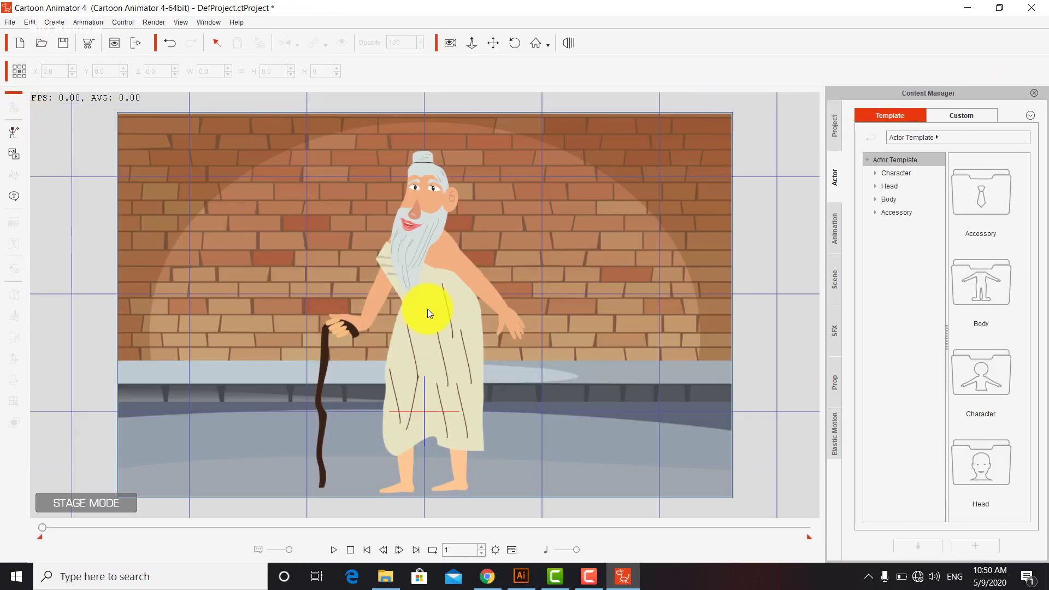
# - Preview the character's full-face animation with Face Puppet, then stop the preview and close Face Puppet
pyautogui.click(427, 309)
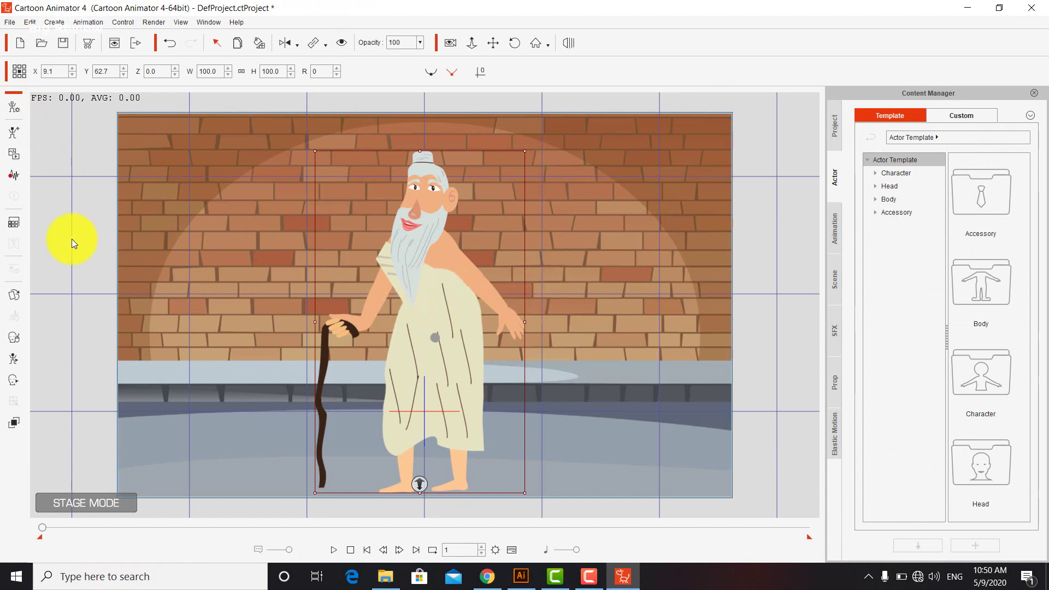
pyautogui.click(14, 337)
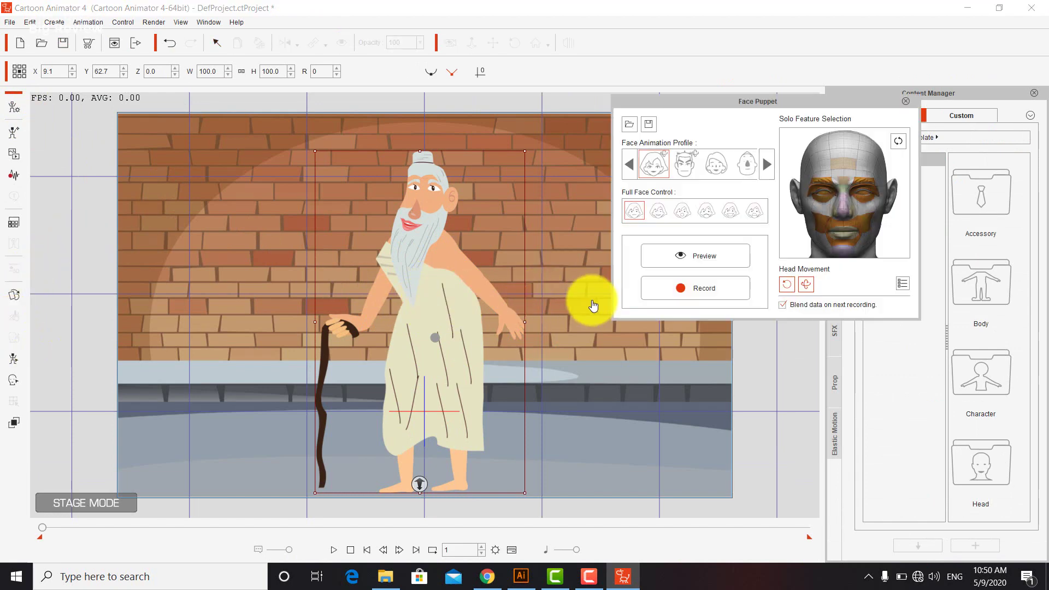
pyautogui.click(746, 260)
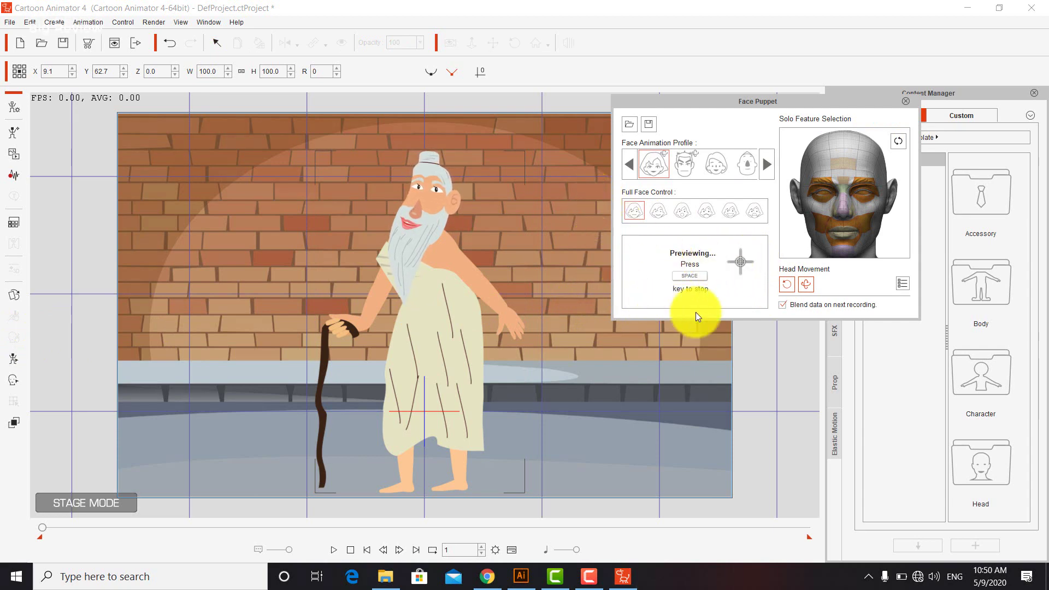
pyautogui.press('space')
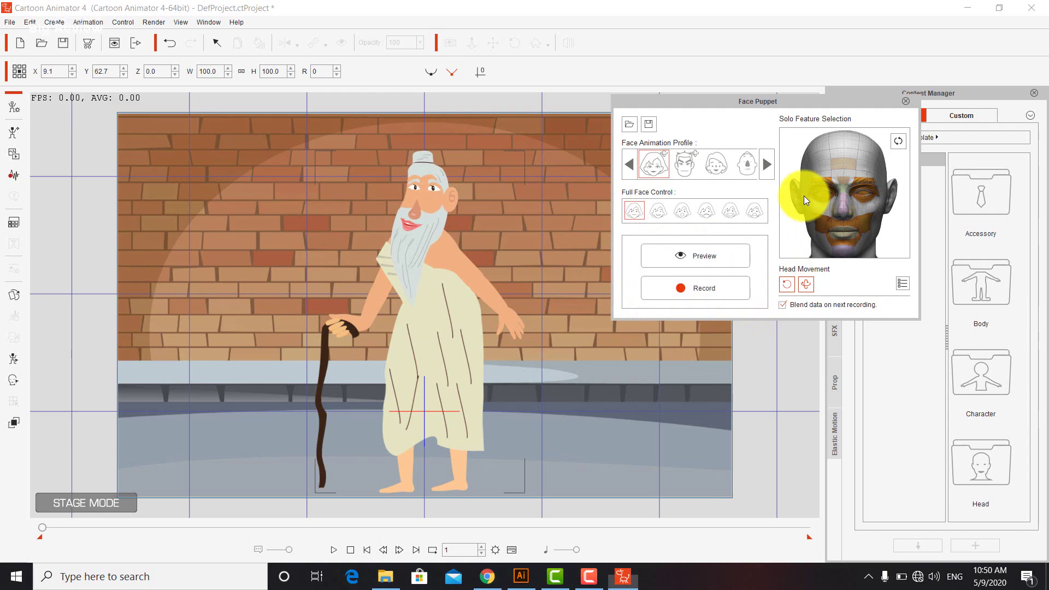
pyautogui.click(906, 102)
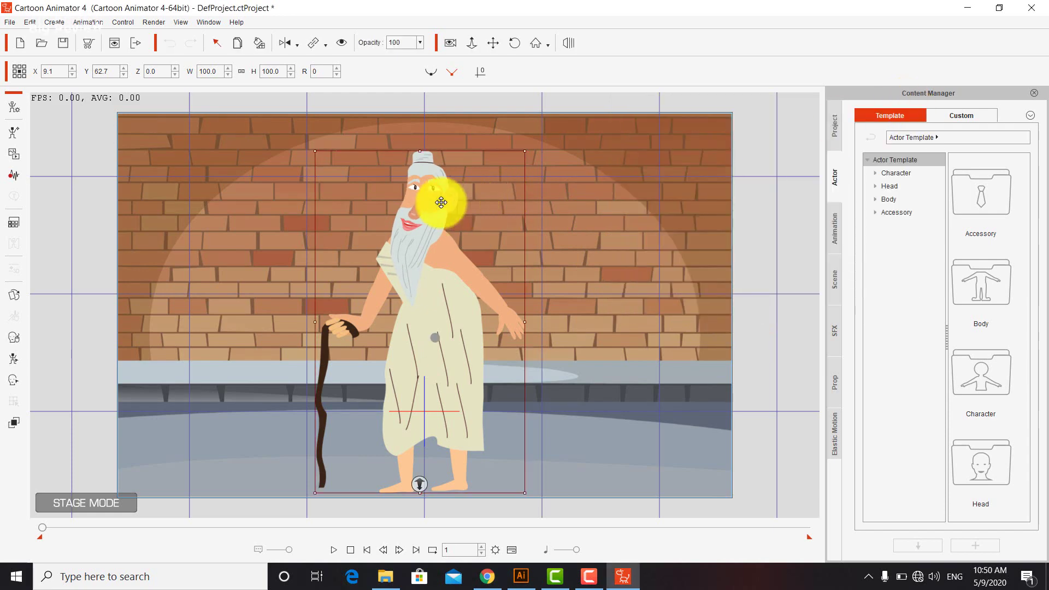
# - Open the character in Composer mode and replace the Right Eye's 03_Close sprite with the Cre image from the Png folder
pyautogui.click(20, 108)
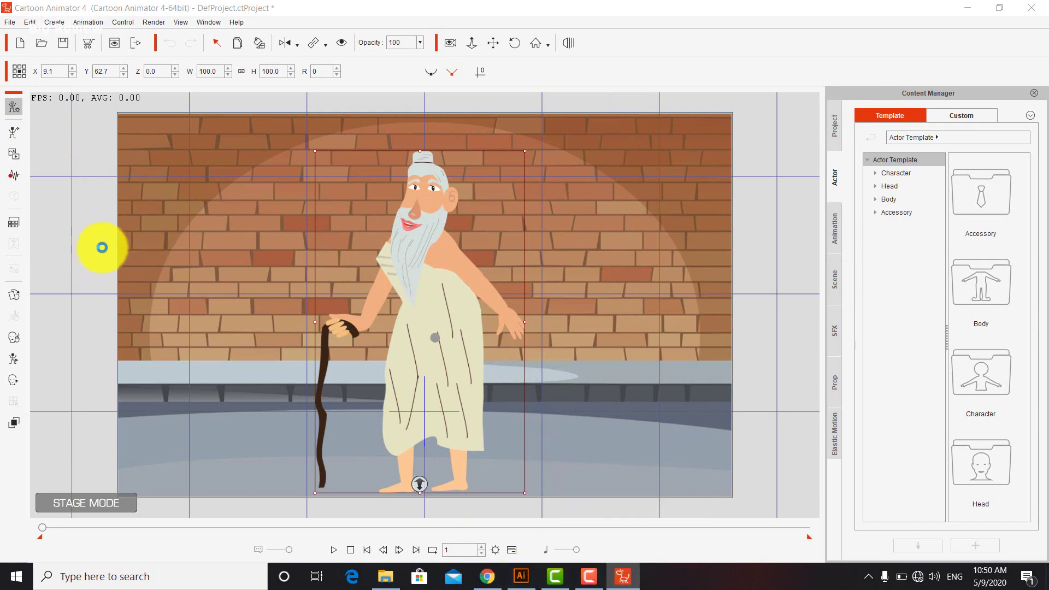
pyautogui.doubleClick(387, 355)
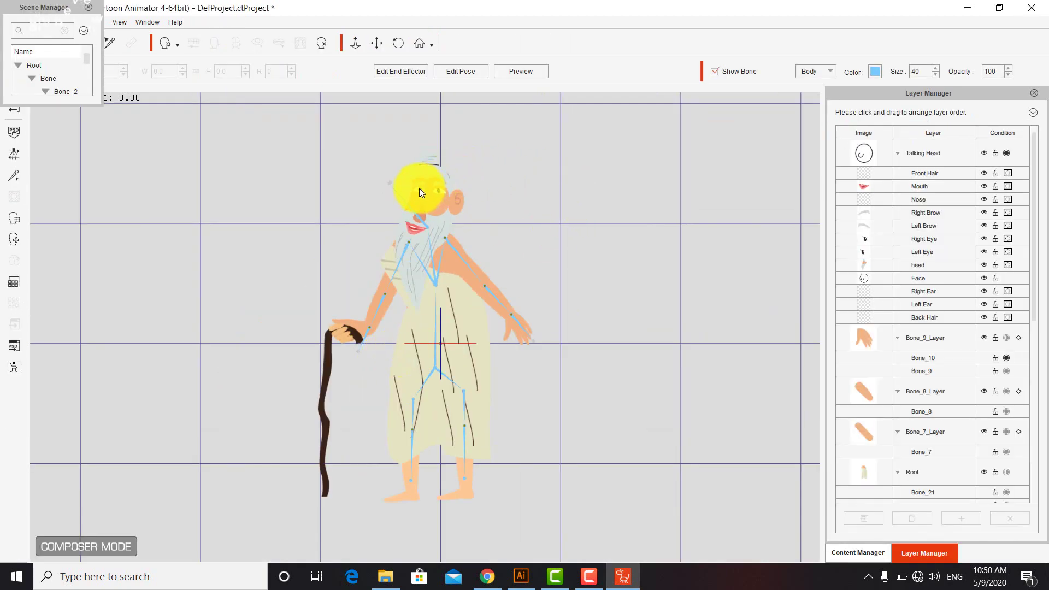
pyautogui.click(418, 188)
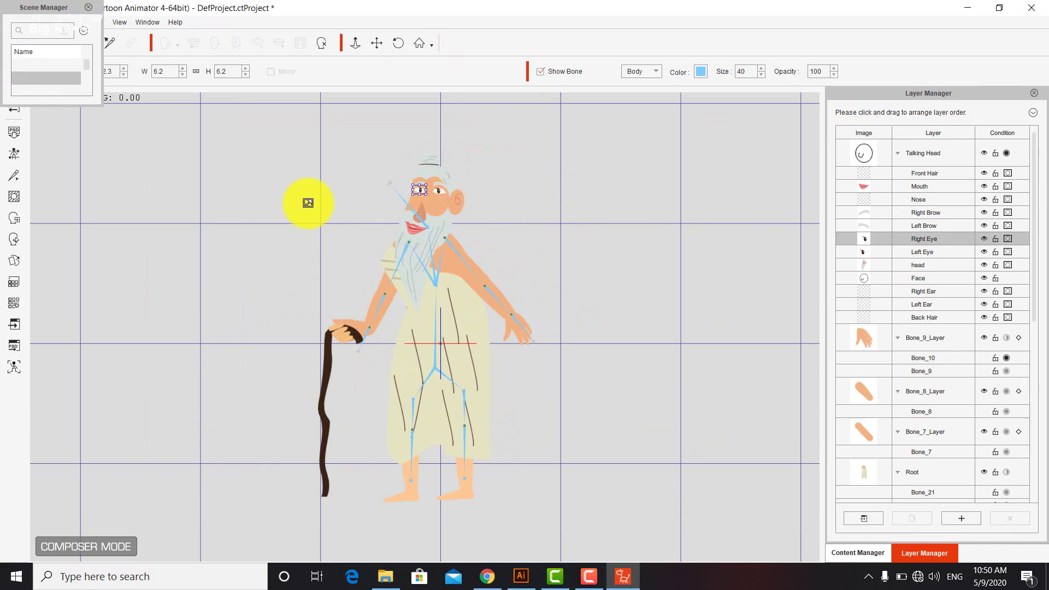
pyautogui.click(15, 260)
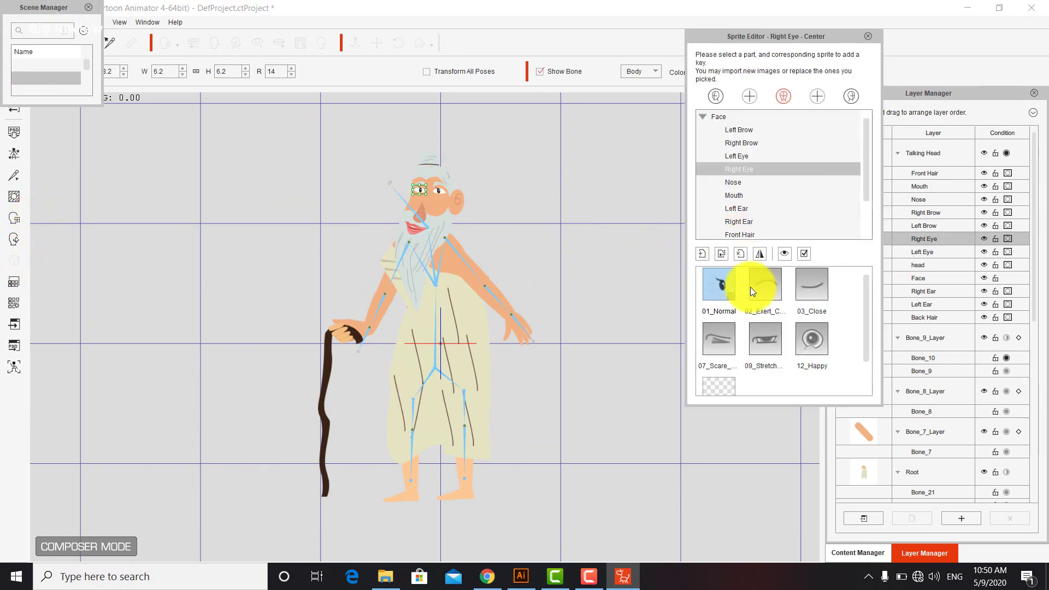
pyautogui.doubleClick(814, 281)
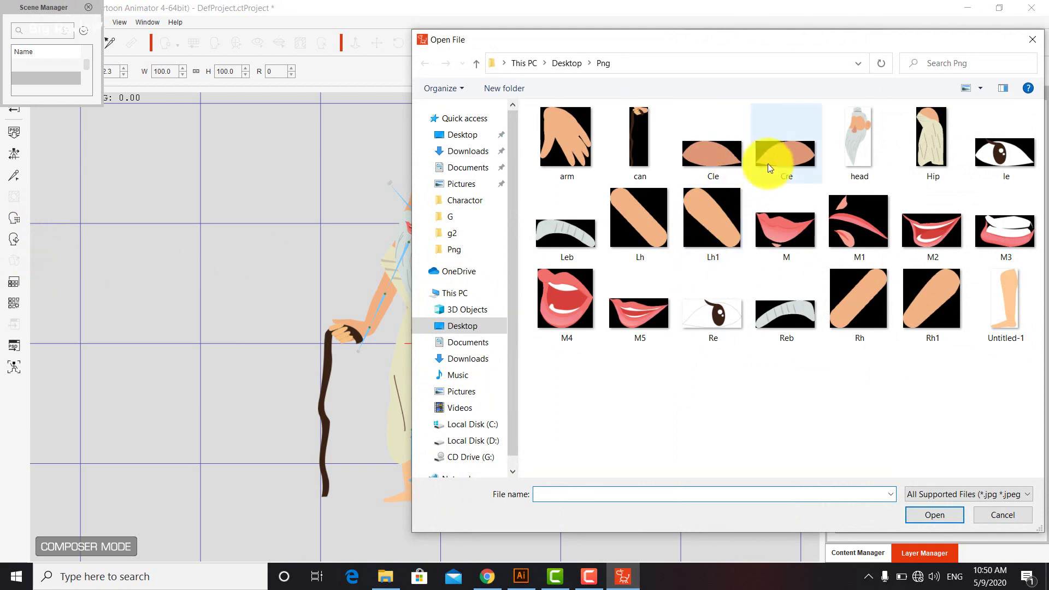
pyautogui.click(782, 157)
pyautogui.doubleClick(782, 156)
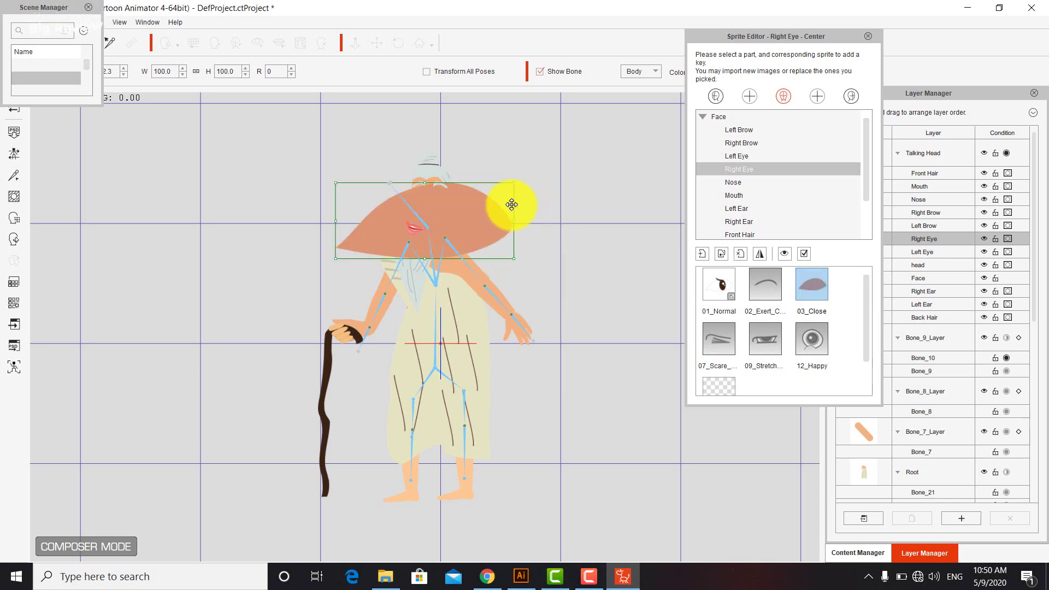
# - Scale the Right Eye's closed sprite down to about 20.4 and close the Scene Manager
pyautogui.moveTo(511, 180); pyautogui.dragTo(427, 190)
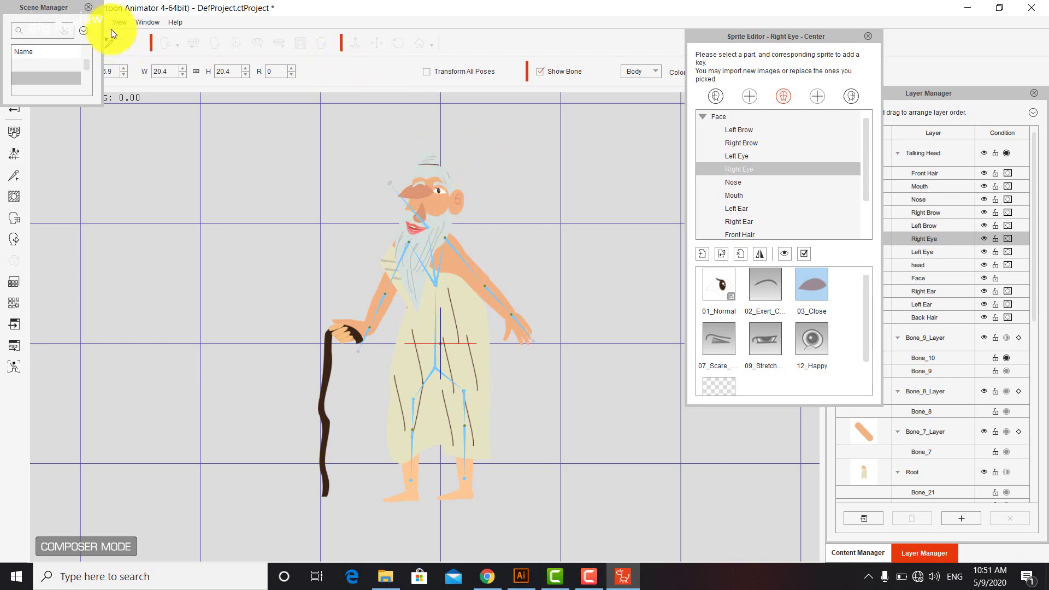
pyautogui.click(88, 7)
pyautogui.click(67, 45)
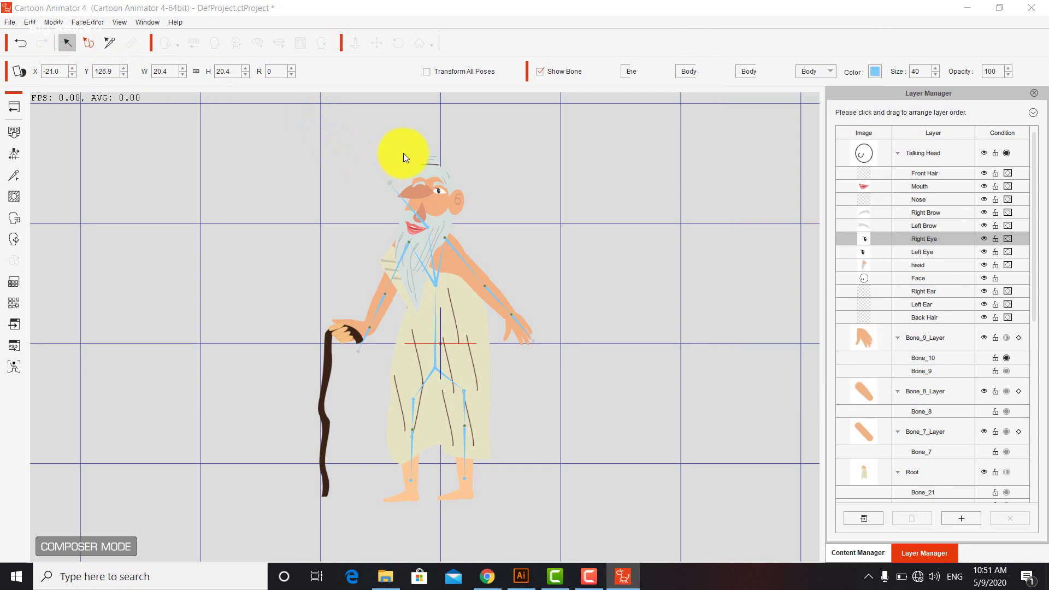
# - Shrink the closed Right Eye sprite to about 7.5, rotate it to 12 and fit it beneath the right brow
pyautogui.click(403, 153)
pyautogui.scroll(2, 412, 147)
pyautogui.click(374, 42)
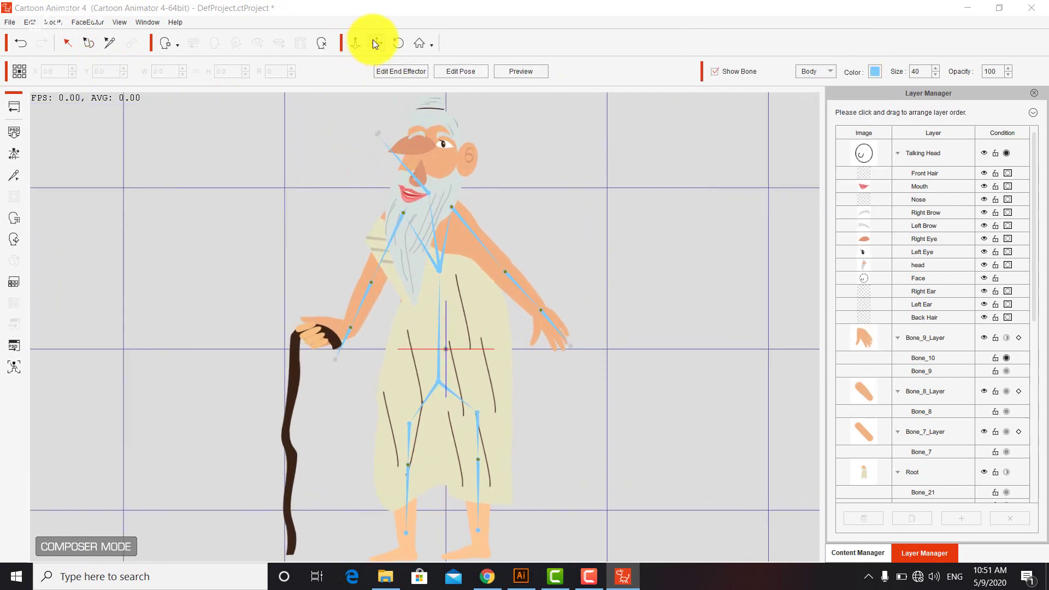
pyautogui.moveTo(484, 117); pyautogui.dragTo(531, 244)
pyautogui.scroll(4, 491, 229)
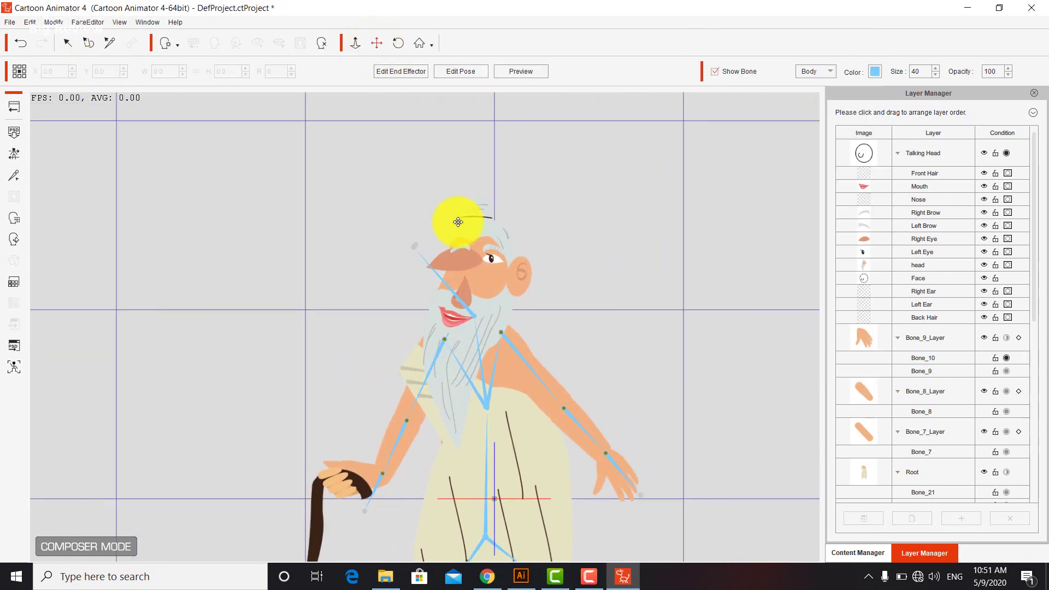
pyautogui.scroll(4, 487, 229)
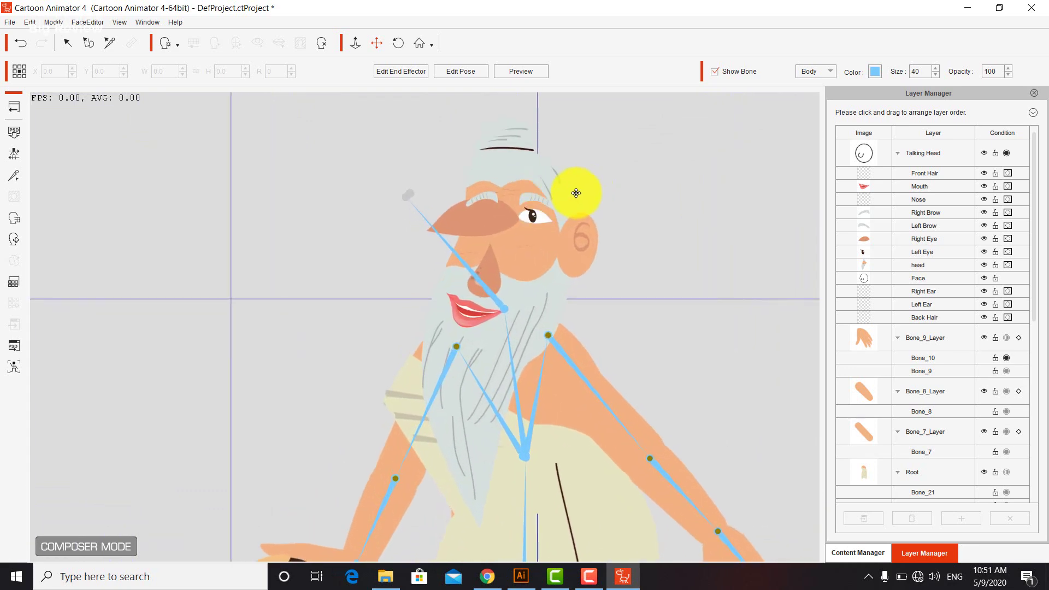
pyautogui.click(67, 43)
pyautogui.click(426, 220)
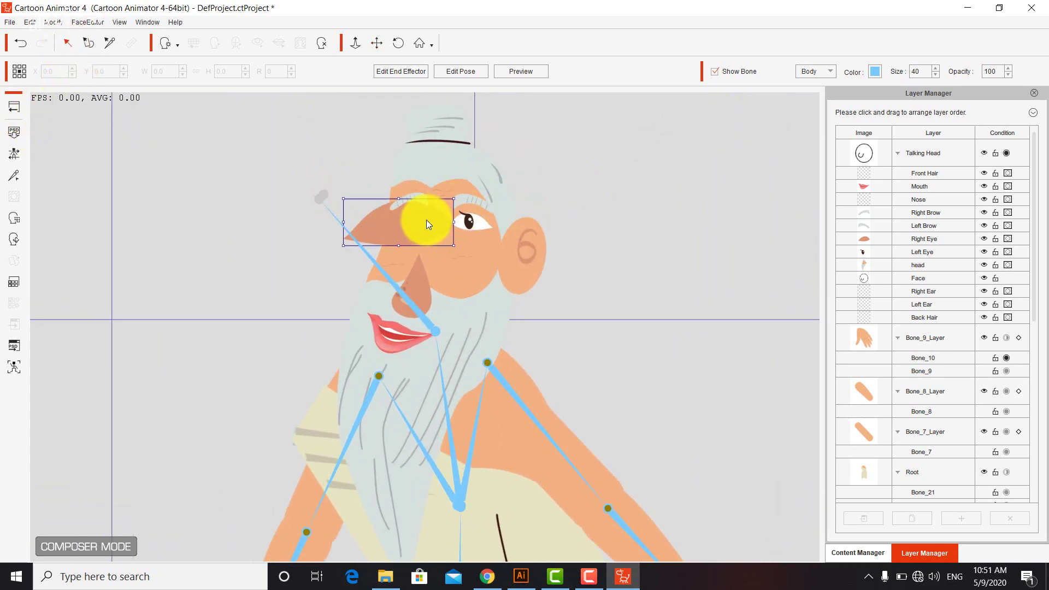
pyautogui.click(86, 48)
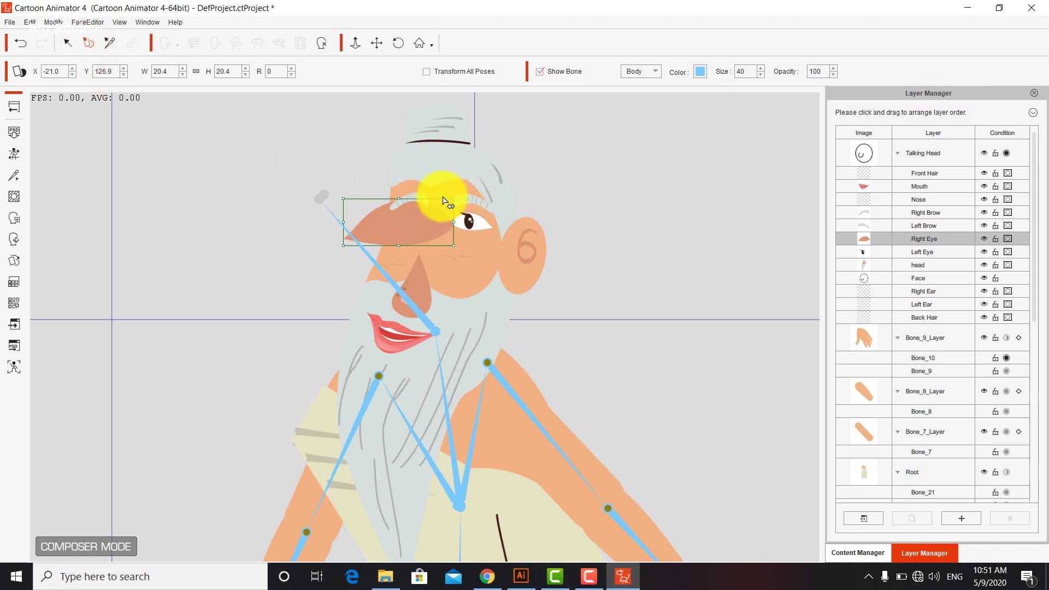
pyautogui.moveTo(454, 199); pyautogui.dragTo(420, 217)
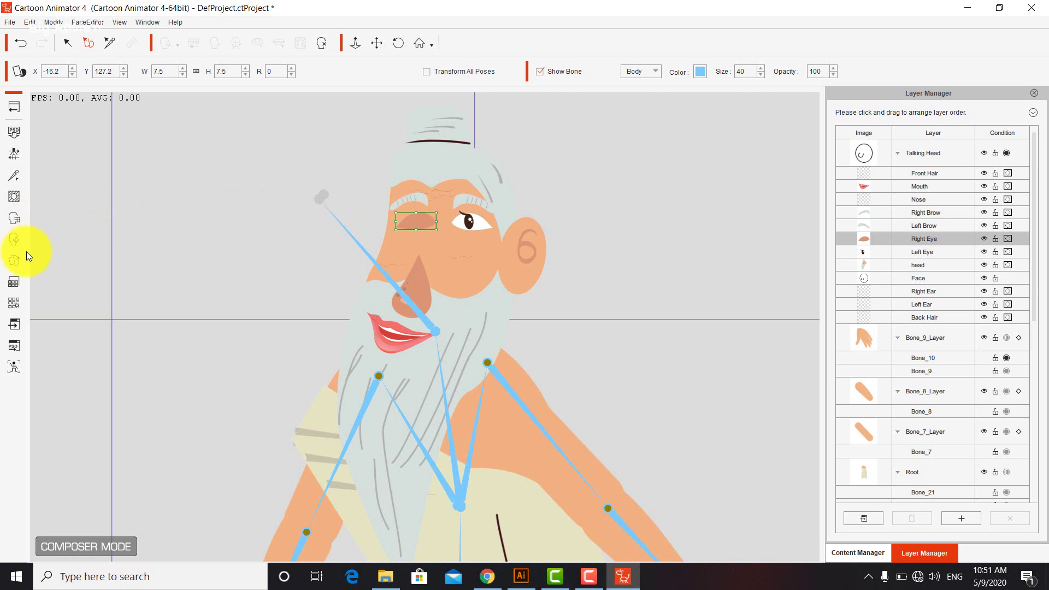
pyautogui.moveTo(442, 218); pyautogui.dragTo(413, 221)
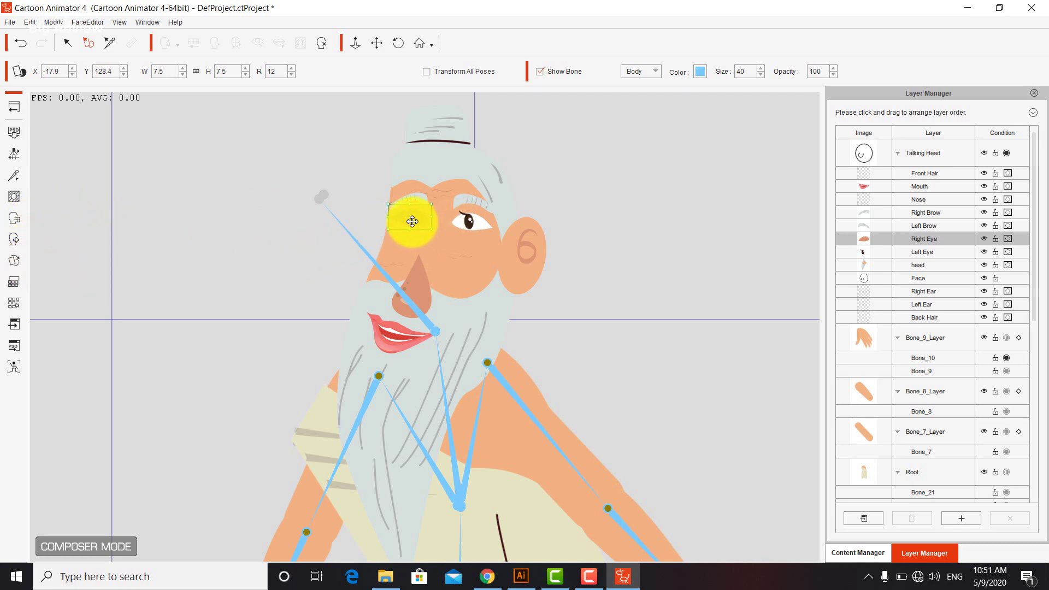
# - Compare the Right Eye's 01_Normal and 03_Close sprites in the Sprite Editor, leaving 01_Normal active
pyautogui.click(14, 260)
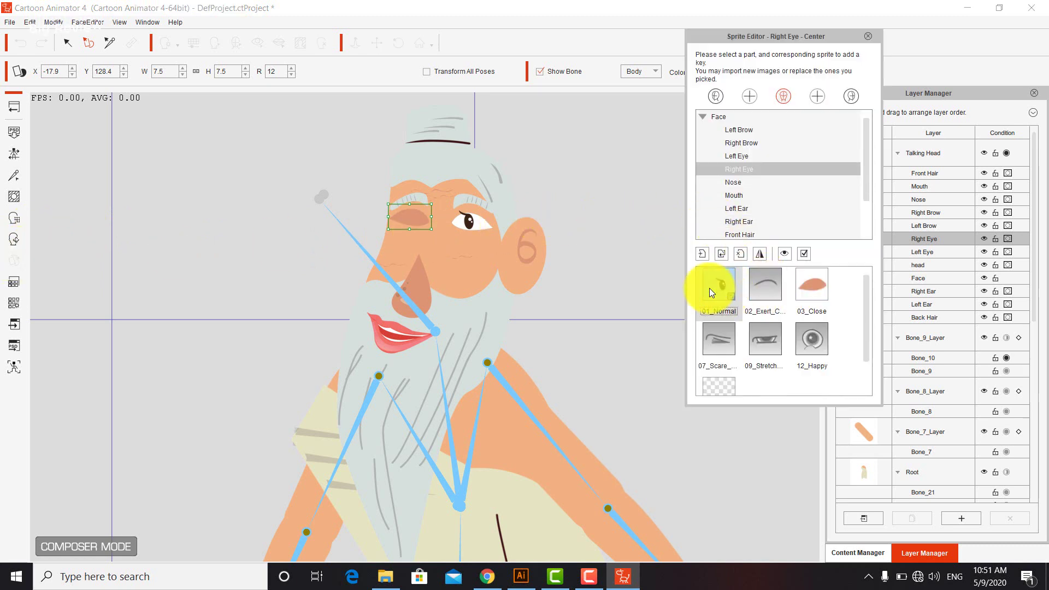
pyautogui.click(710, 287)
pyautogui.click(814, 288)
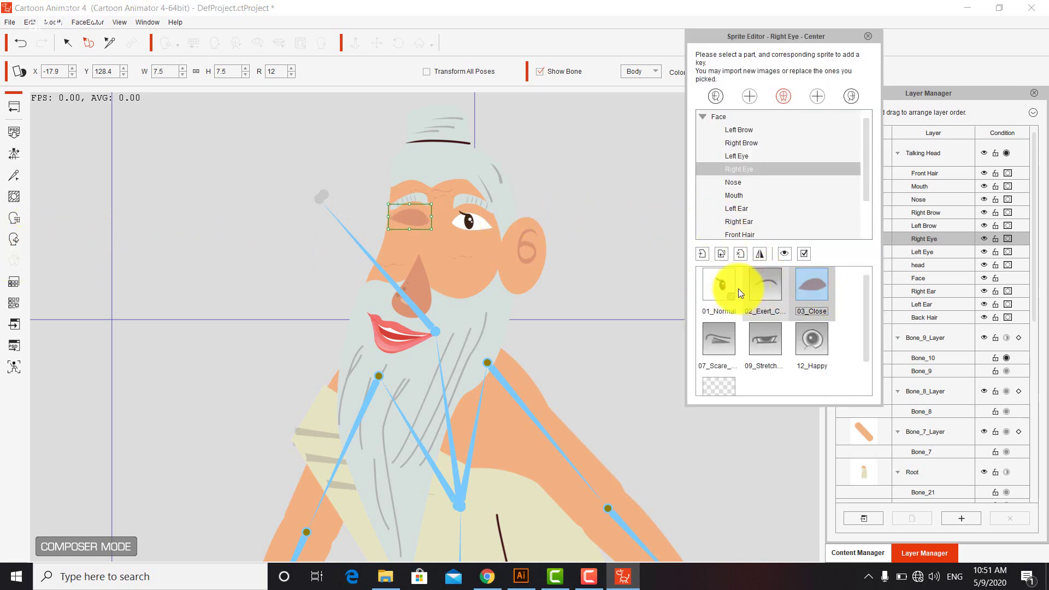
pyautogui.click(719, 284)
pyautogui.click(799, 290)
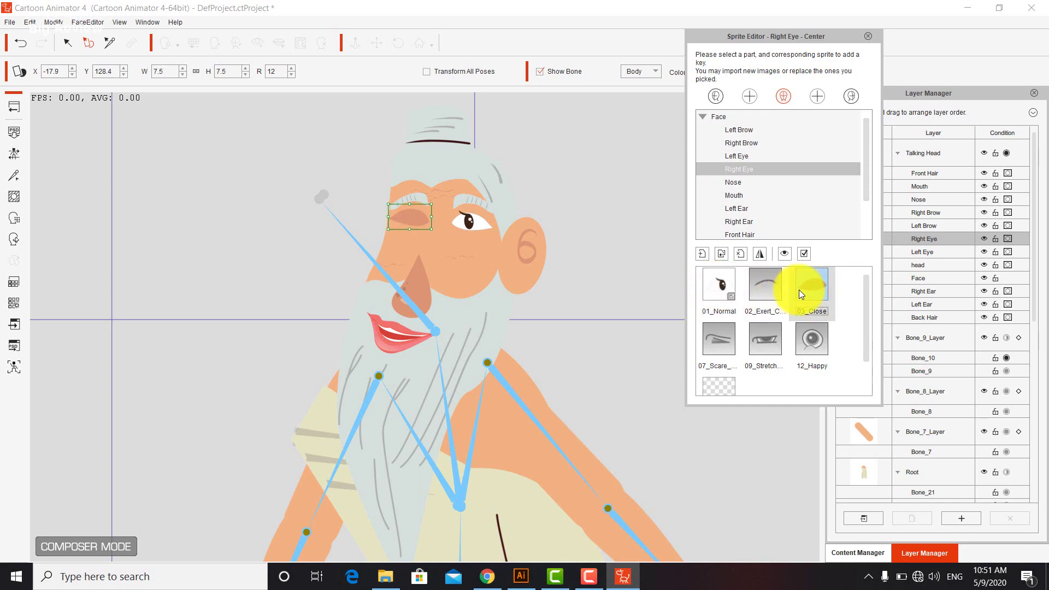
pyautogui.click(719, 285)
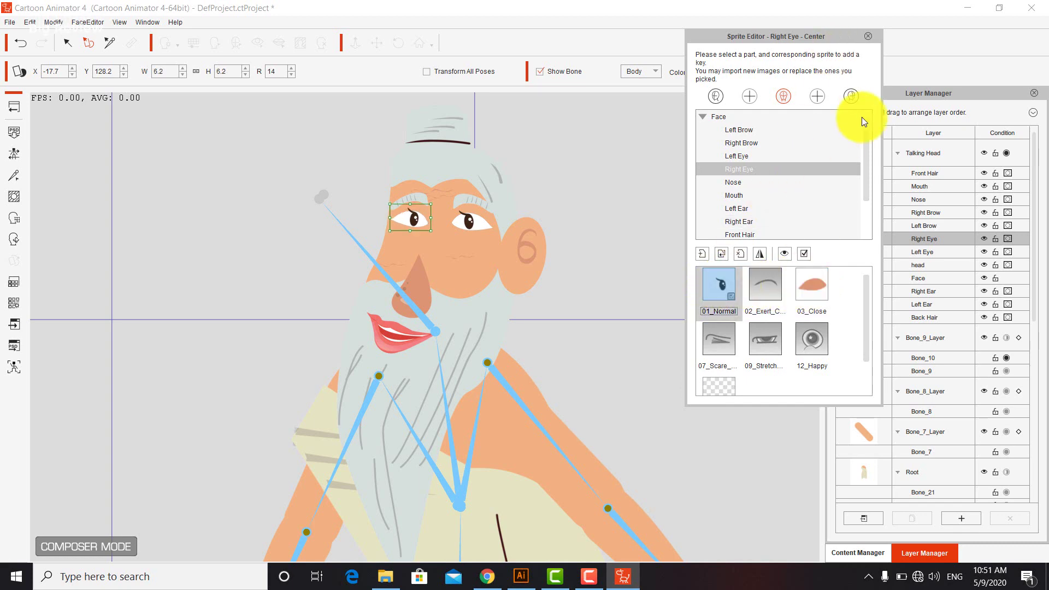
# - Close the Sprite Editor, return to Stage mode and select the character
pyautogui.click(867, 34)
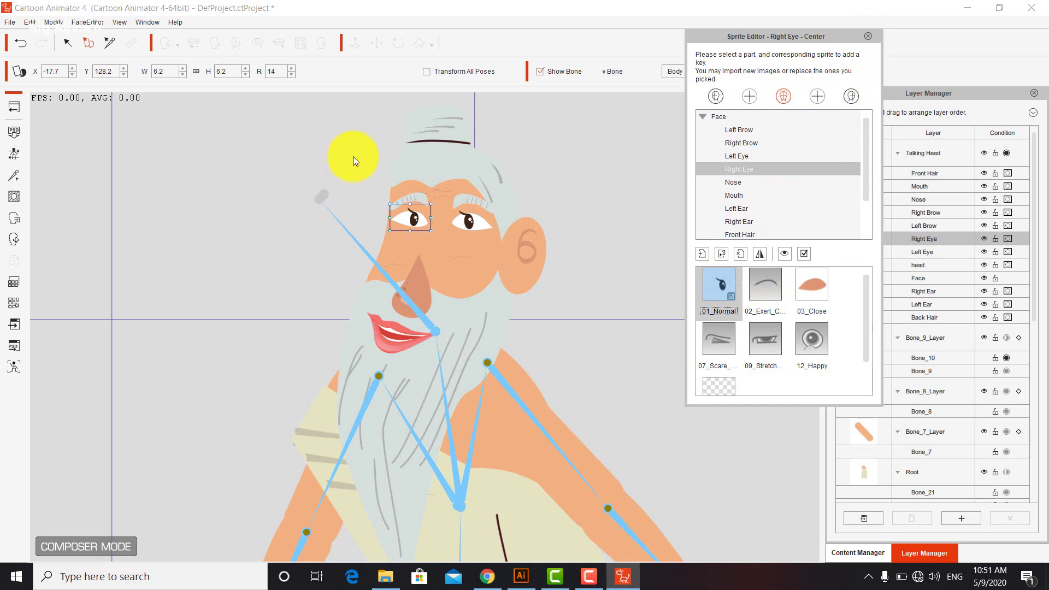
pyautogui.click(11, 110)
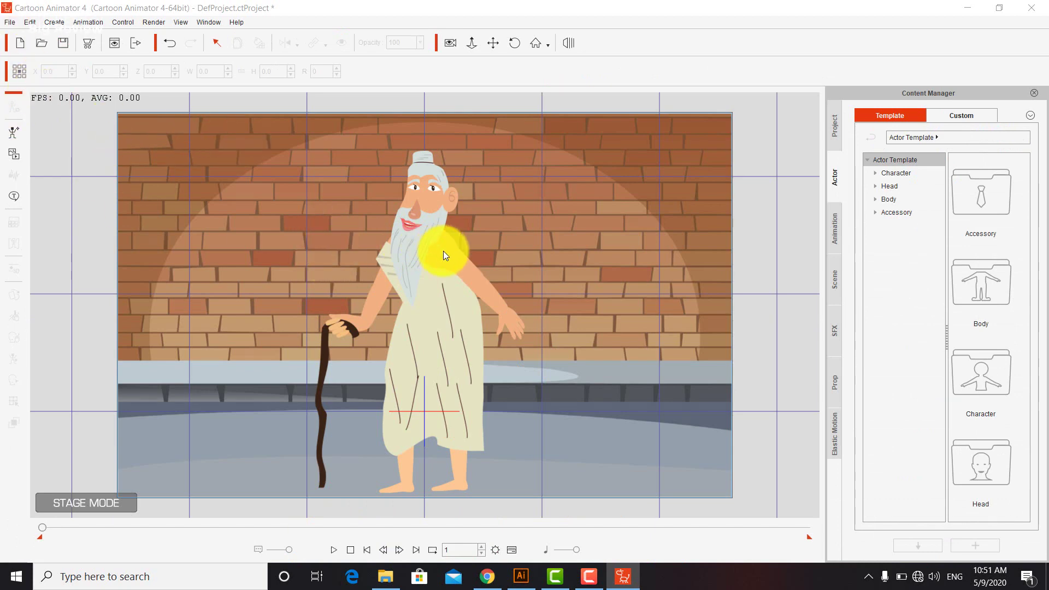
pyautogui.click(468, 276)
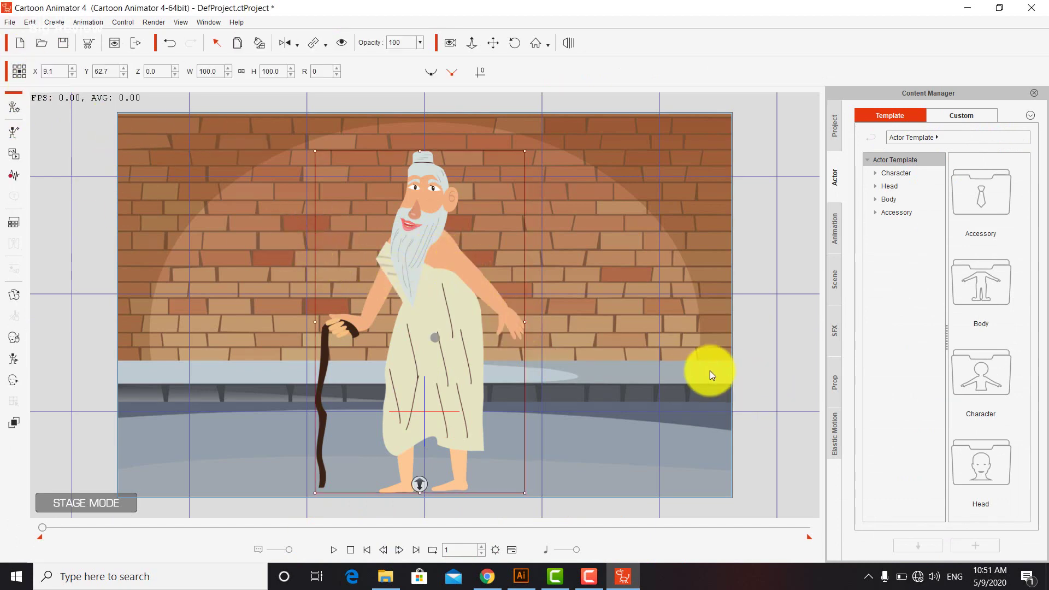
pyautogui.click(588, 576)
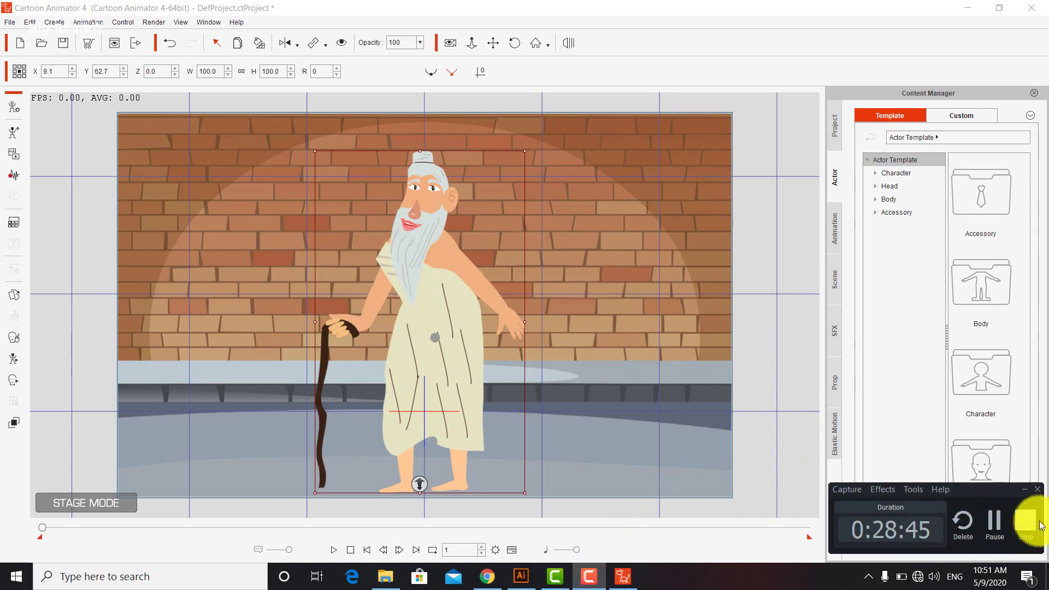
pyautogui.click(1003, 527)
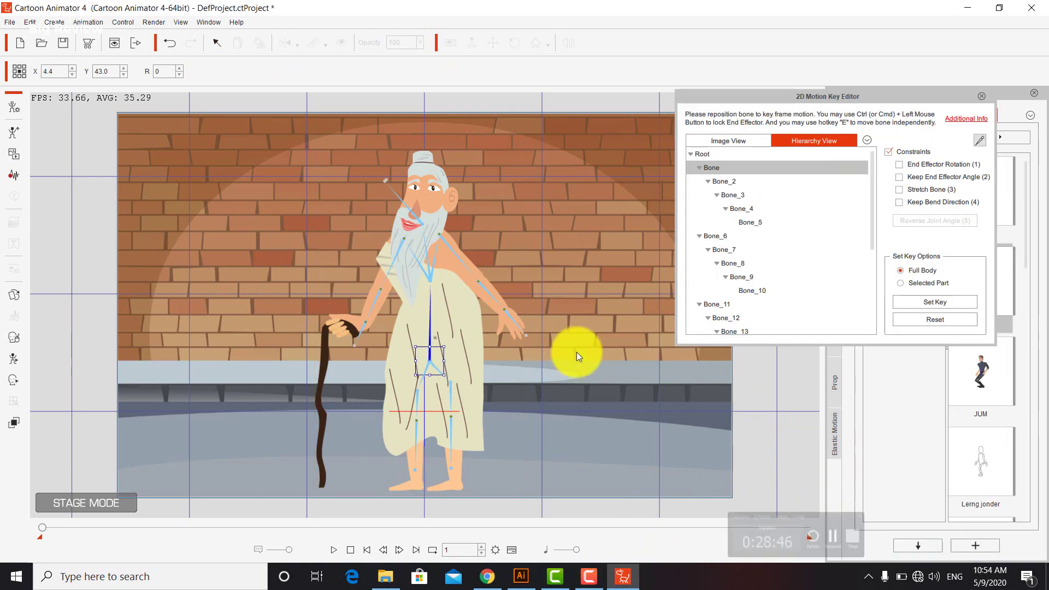
# - Pose both arms at frame 1, lowering the free arm against the robe and adjusting the cane arm with Bone_12 and Bone_13
pyautogui.click(454, 253)
pyautogui.moveTo(462, 247); pyautogui.dragTo(475, 304)
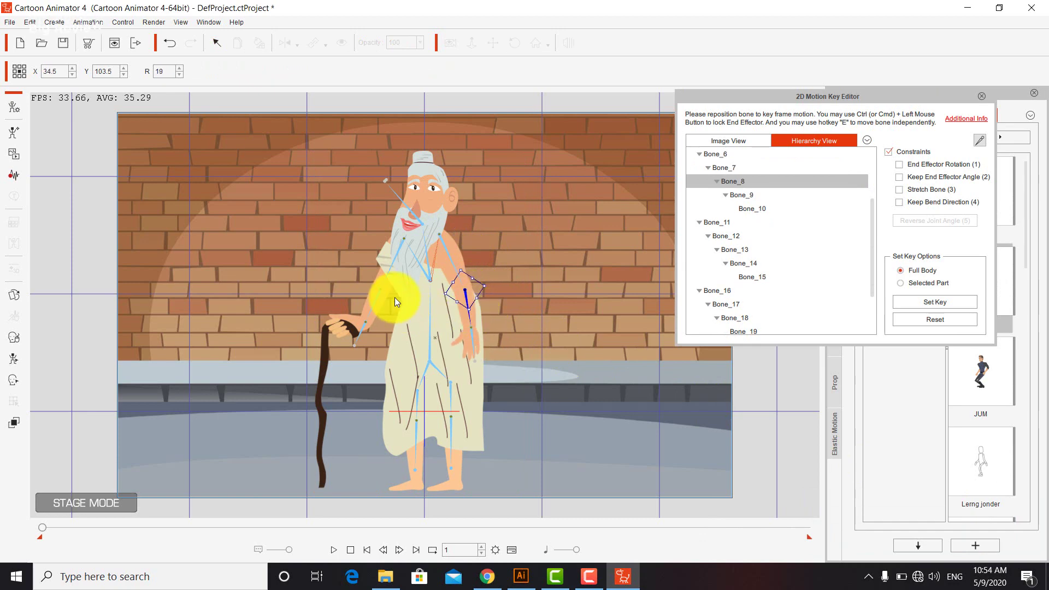
pyautogui.moveTo(385, 278)
pyautogui.mouseDown()
pyautogui.moveTo(389, 254)
pyautogui.moveTo(382, 262)
pyautogui.mouseUp()
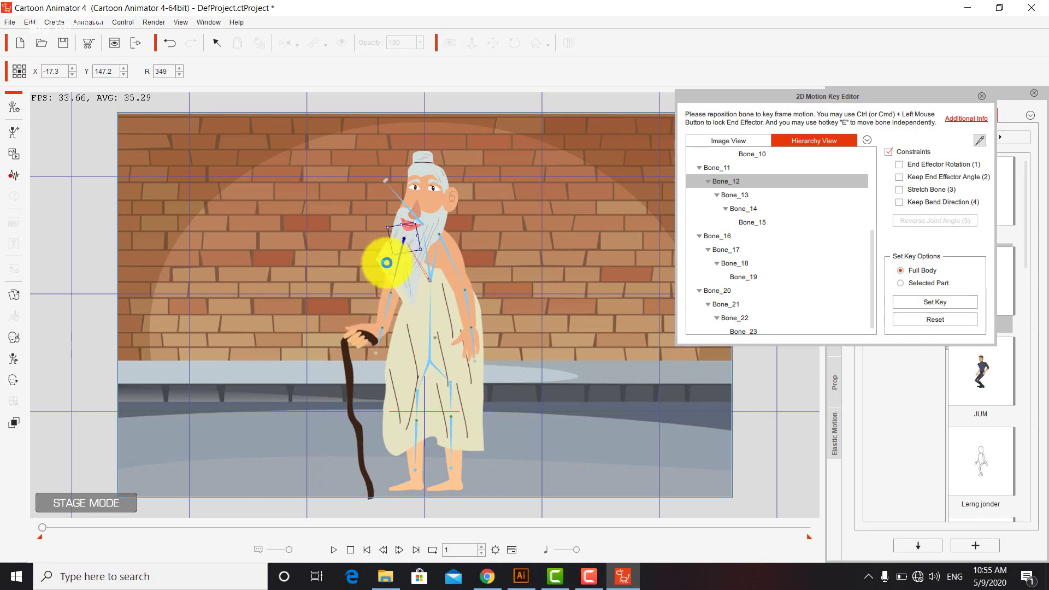
pyautogui.click(391, 303)
pyautogui.moveTo(395, 303); pyautogui.dragTo(410, 307)
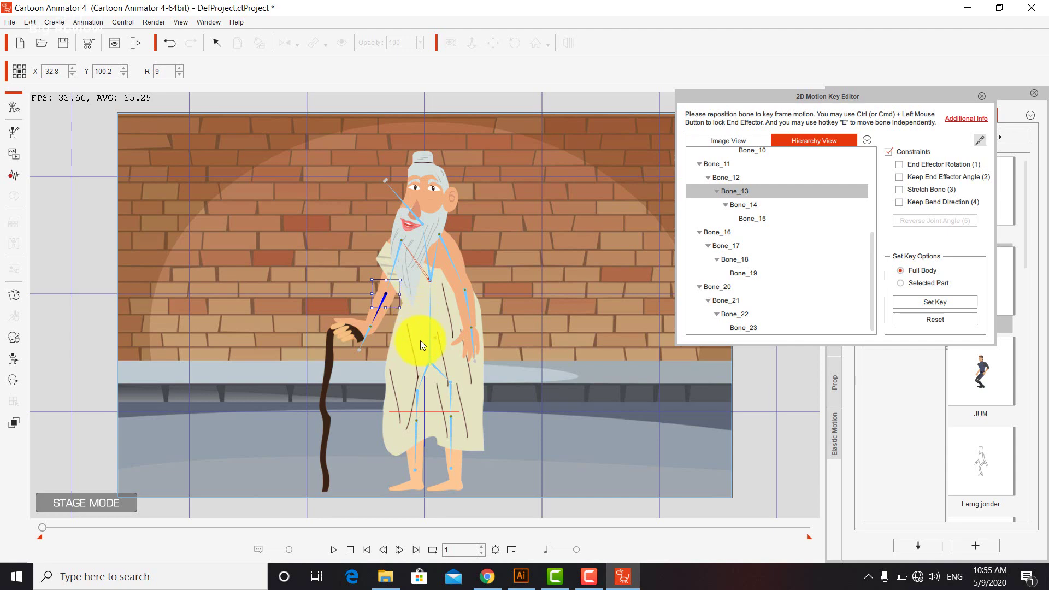
# - Show the Timeline, return its view to the start and move the playhead to frame 20
pyautogui.click(516, 549)
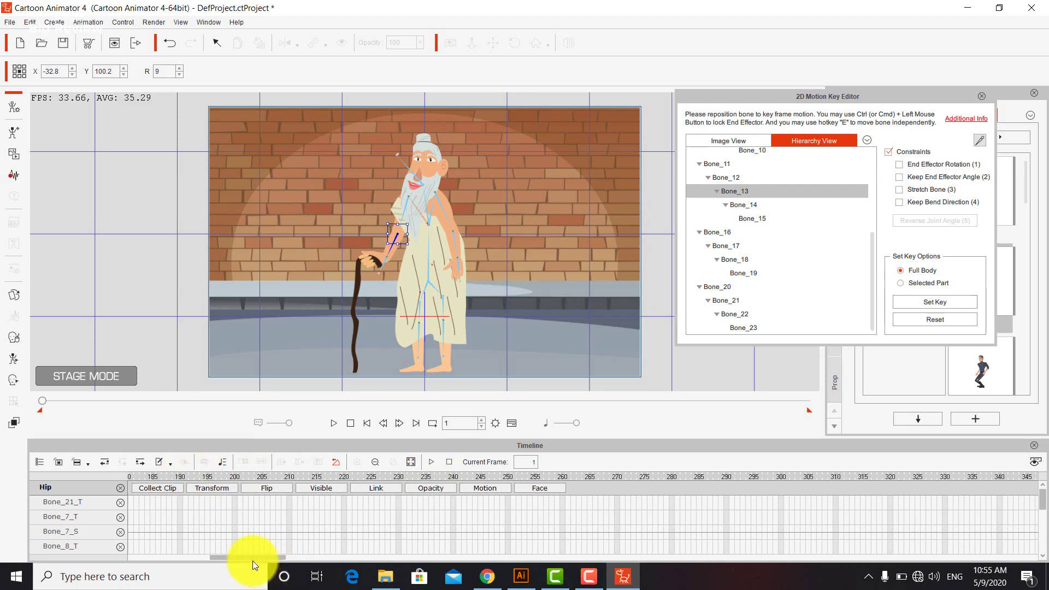
pyautogui.moveTo(250, 558); pyautogui.dragTo(110, 553)
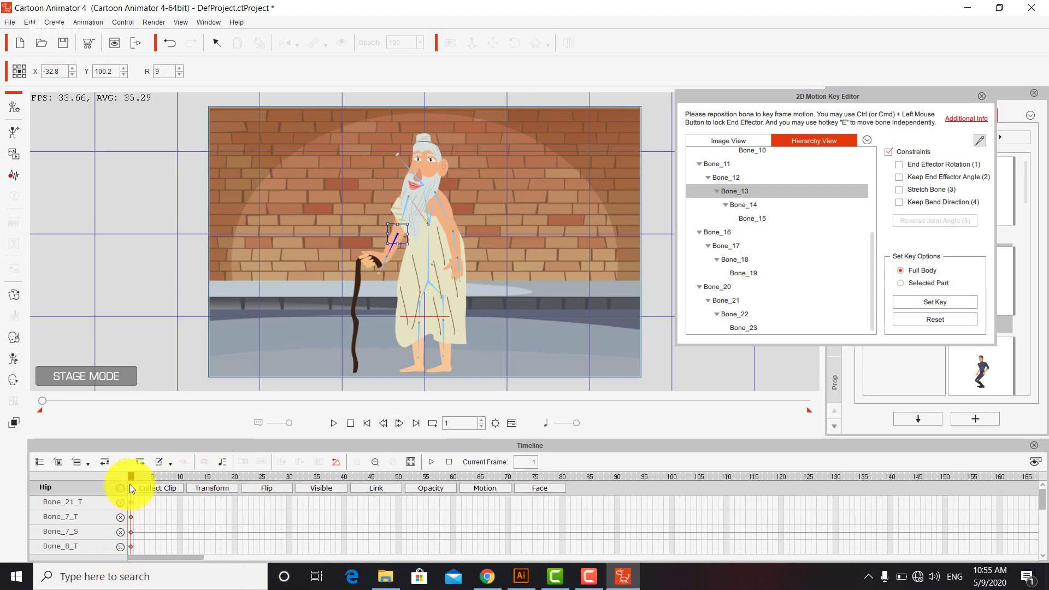
pyautogui.moveTo(132, 474); pyautogui.dragTo(234, 480)
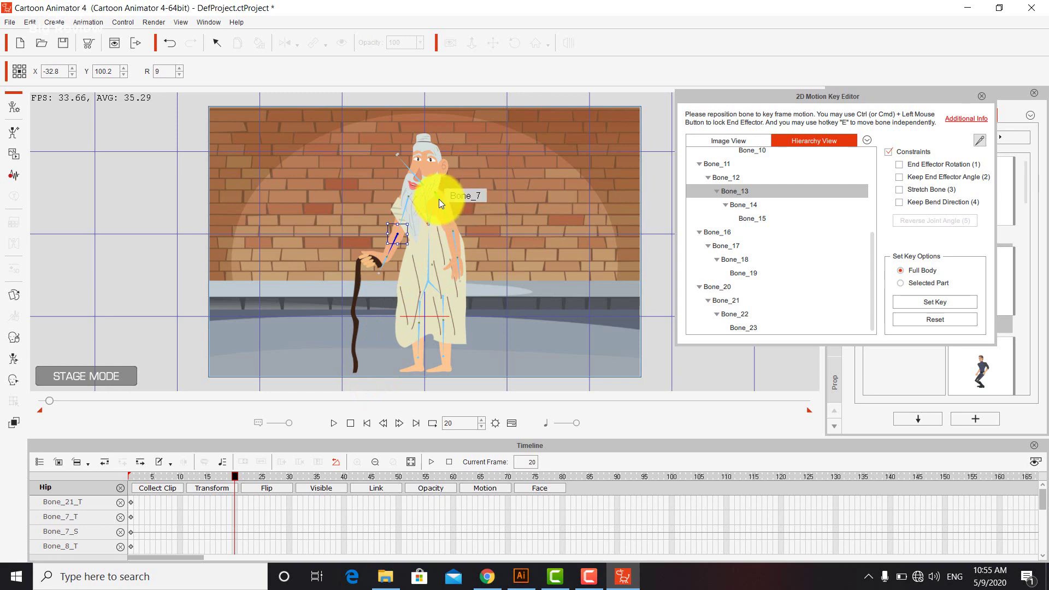
# - Spread the legs into a walking stride at frame 20 by rotating Bone_22 and Bone_18 in opposite directions
pyautogui.click(418, 326)
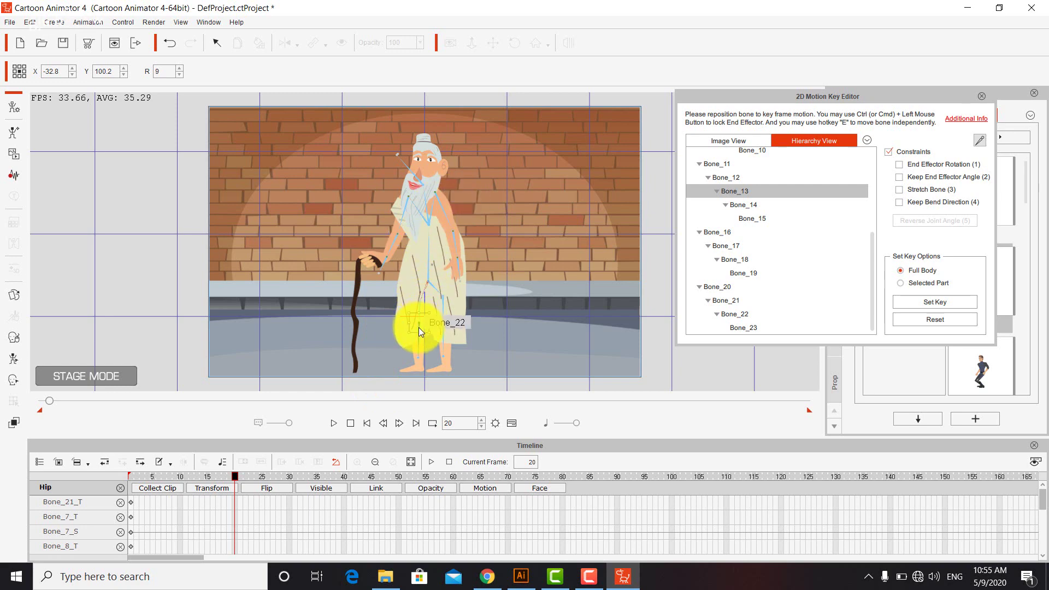
pyautogui.moveTo(431, 323); pyautogui.dragTo(465, 322)
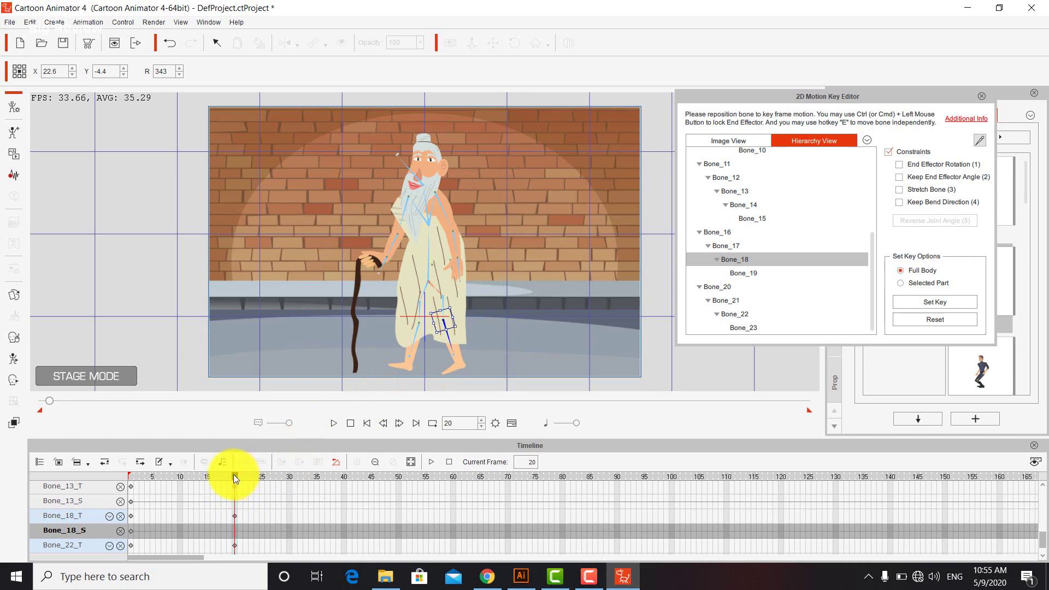
pyautogui.moveTo(233, 474)
pyautogui.mouseDown()
pyautogui.moveTo(86, 461)
pyautogui.moveTo(232, 462)
pyautogui.mouseUp()
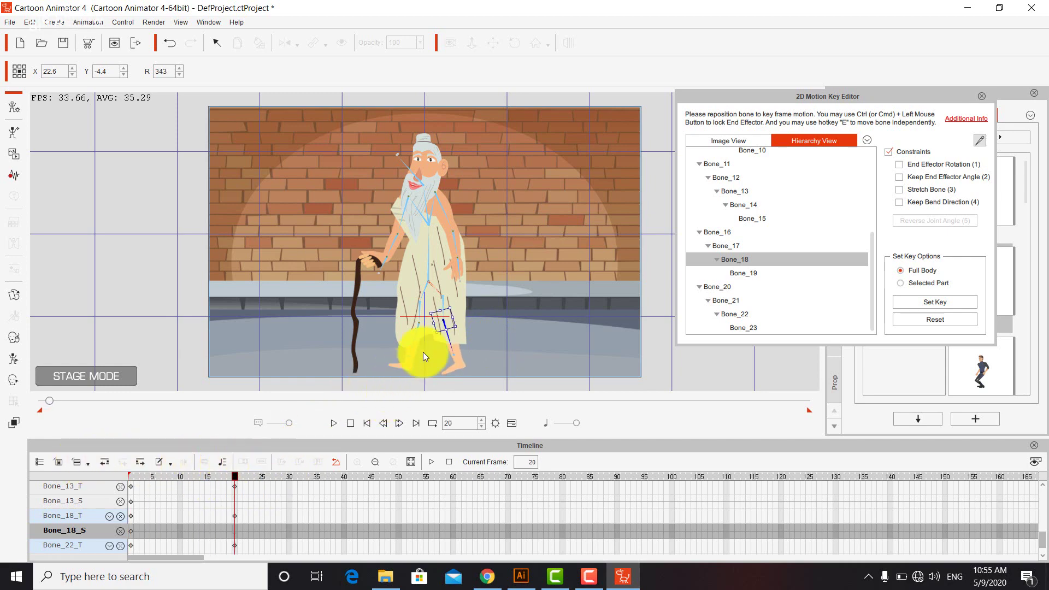
# - Swing the free arm forward with Bone_7 at frame 20 and bring the cane arm toward the body with Bone_12
pyautogui.click(449, 202)
pyautogui.moveTo(449, 201); pyautogui.dragTo(445, 212)
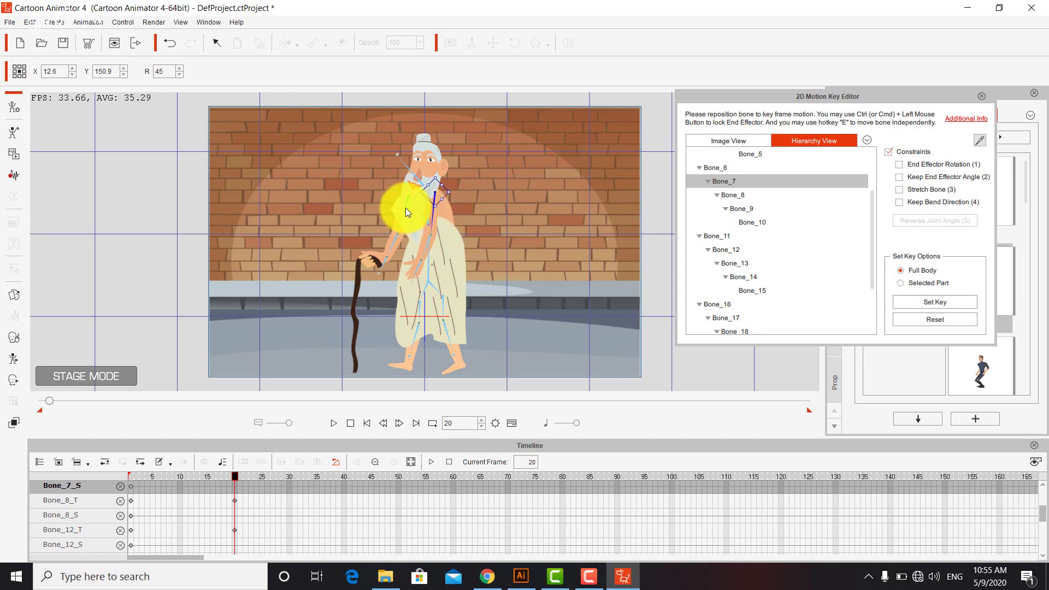
pyautogui.click(404, 208)
pyautogui.moveTo(404, 212)
pyautogui.mouseDown()
pyautogui.moveTo(403, 248)
pyautogui.moveTo(415, 210)
pyautogui.mouseUp()
pyautogui.click(408, 241)
pyautogui.click(418, 211)
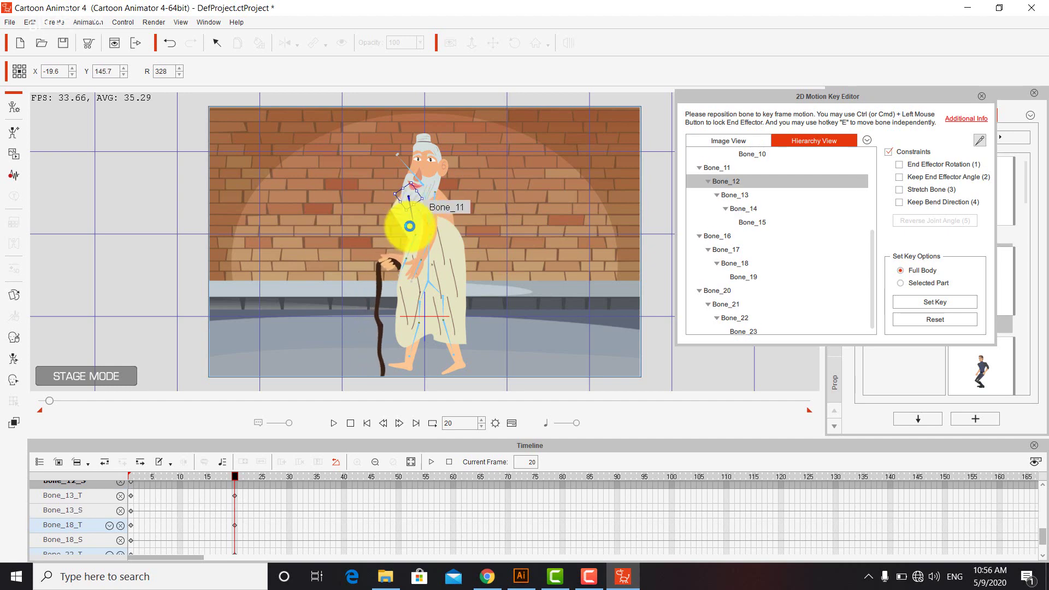
# - Refine the cane arm's pose at frame 20 by rotating the forearm and hand with Bone_13 and Bone_14
pyautogui.click(413, 246)
pyautogui.moveTo(412, 246)
pyautogui.mouseDown()
pyautogui.moveTo(393, 237)
pyautogui.moveTo(397, 256)
pyautogui.mouseUp()
pyautogui.click(394, 256)
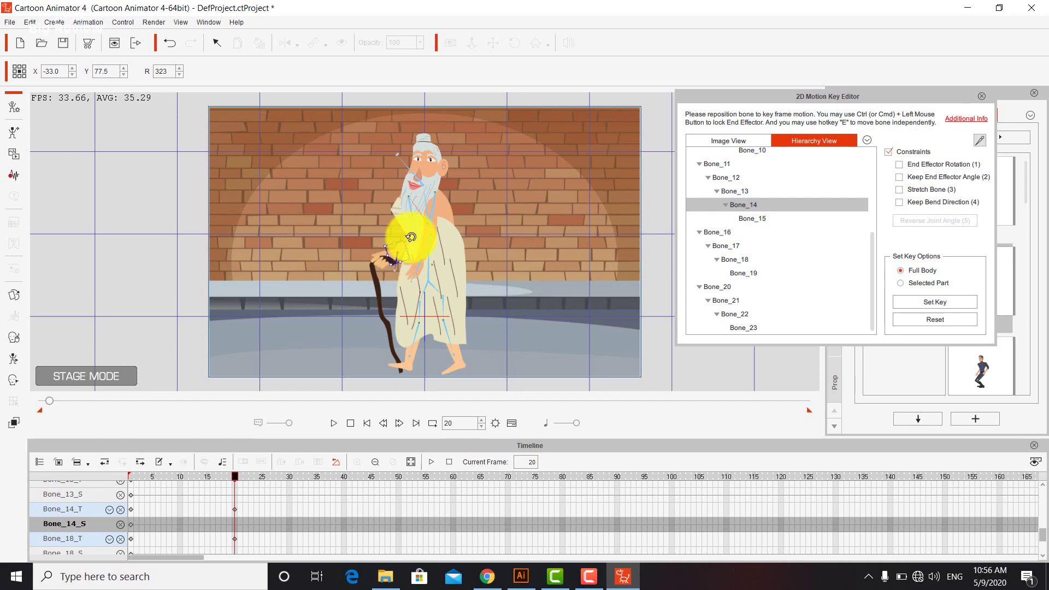
pyautogui.click(409, 236)
pyautogui.moveTo(401, 233); pyautogui.dragTo(392, 256)
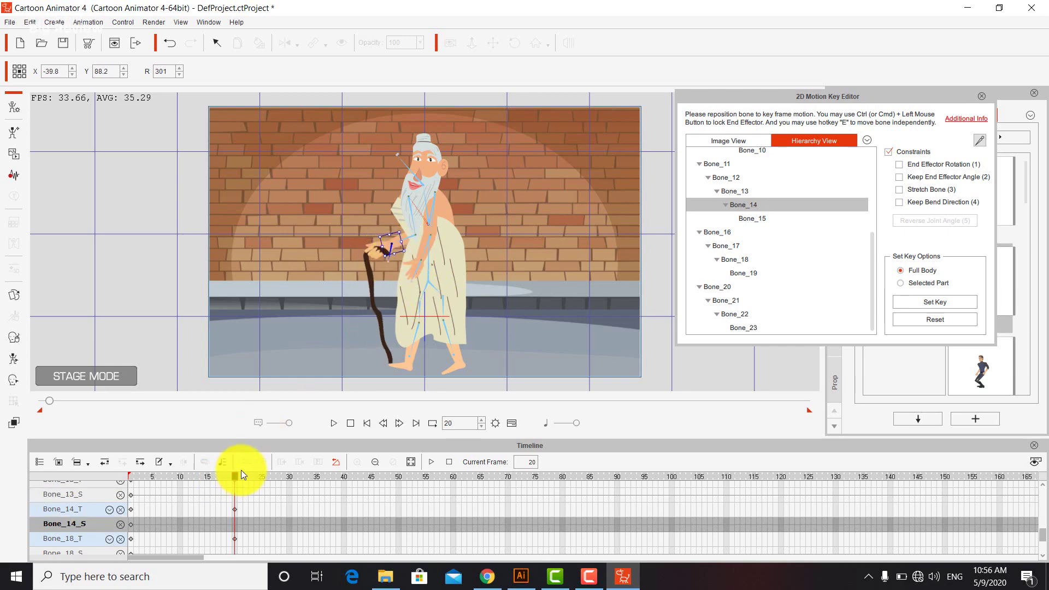
# - Pose frame 40 with crossed legs using Bone_18 and Bone_22, the free arm swung back with Bone_7 and the cane arm forward with Bone_12
pyautogui.moveTo(237, 473); pyautogui.dragTo(346, 503)
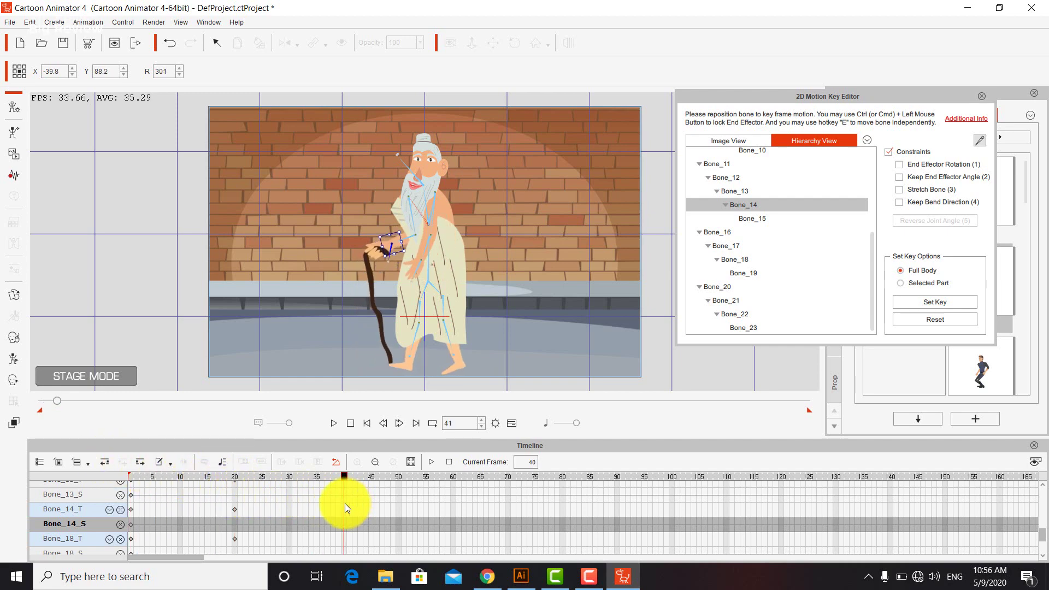
pyautogui.click(444, 322)
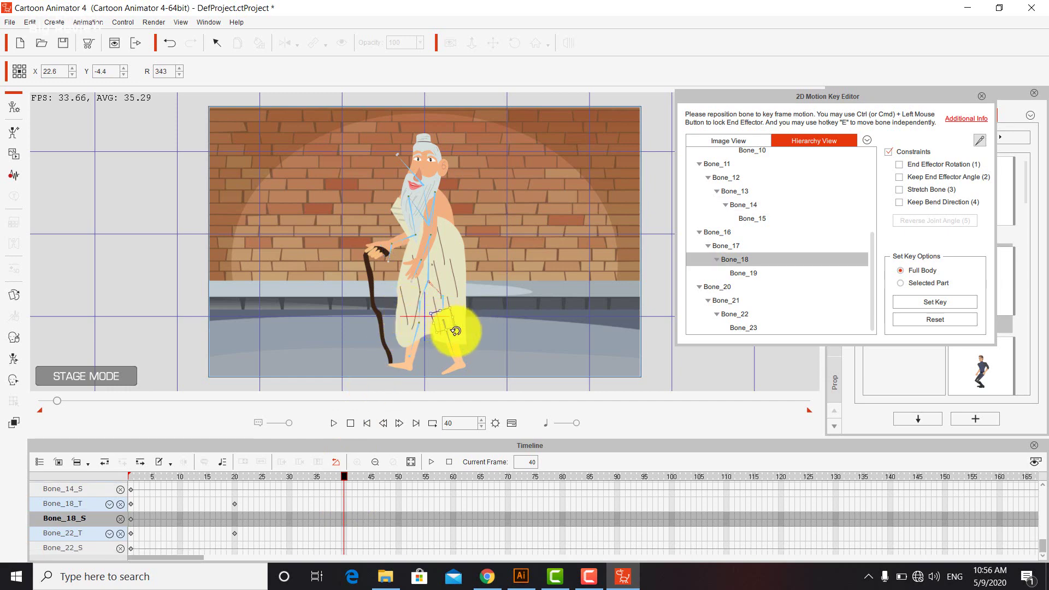
pyautogui.moveTo(455, 332); pyautogui.dragTo(443, 337)
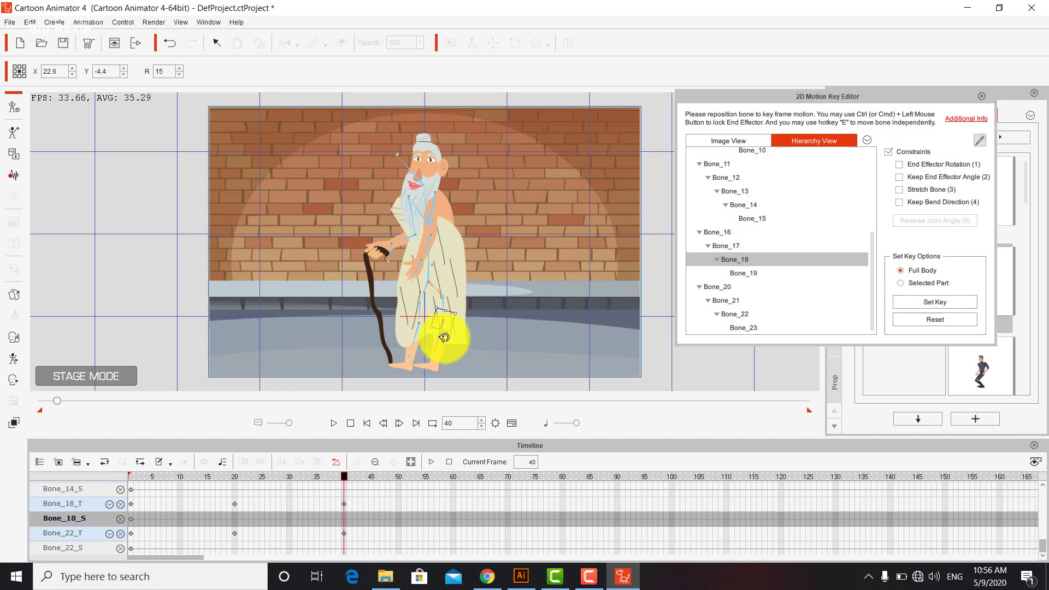
pyautogui.click(416, 332)
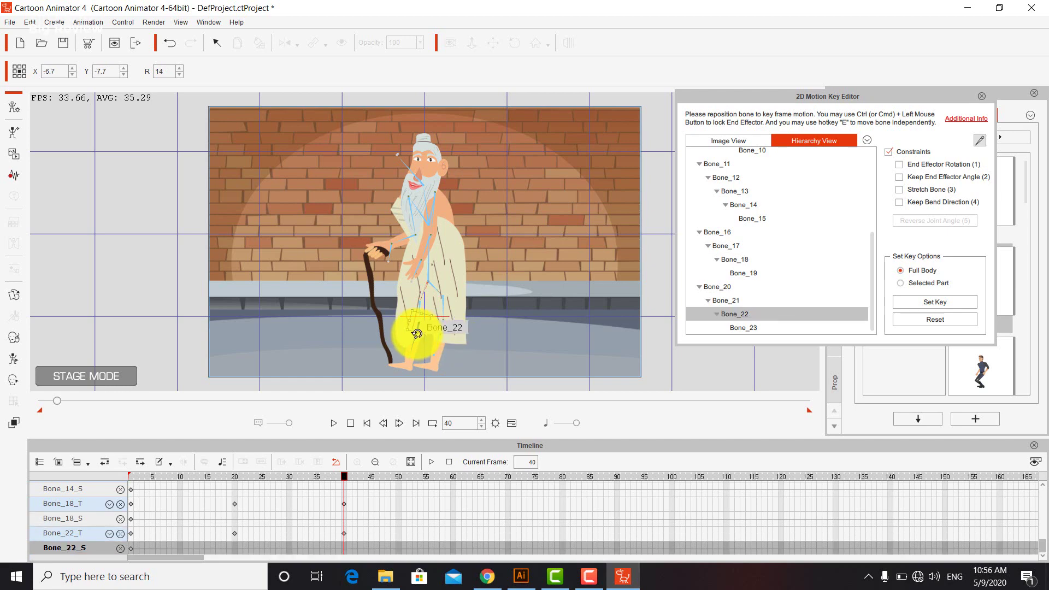
pyautogui.moveTo(416, 333); pyautogui.dragTo(426, 335)
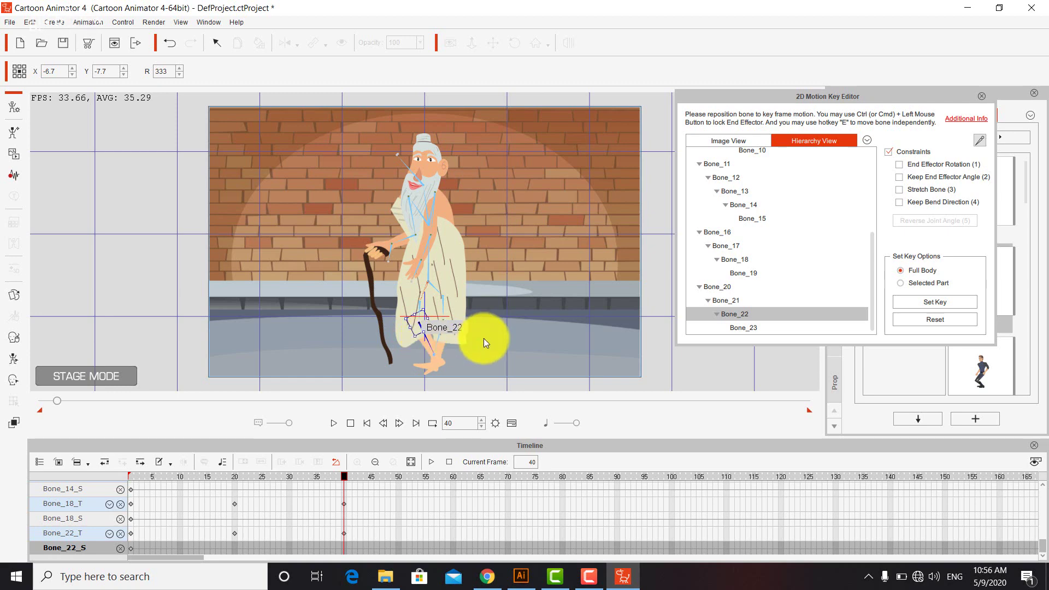
pyautogui.click(434, 209)
pyautogui.moveTo(445, 206); pyautogui.dragTo(403, 217)
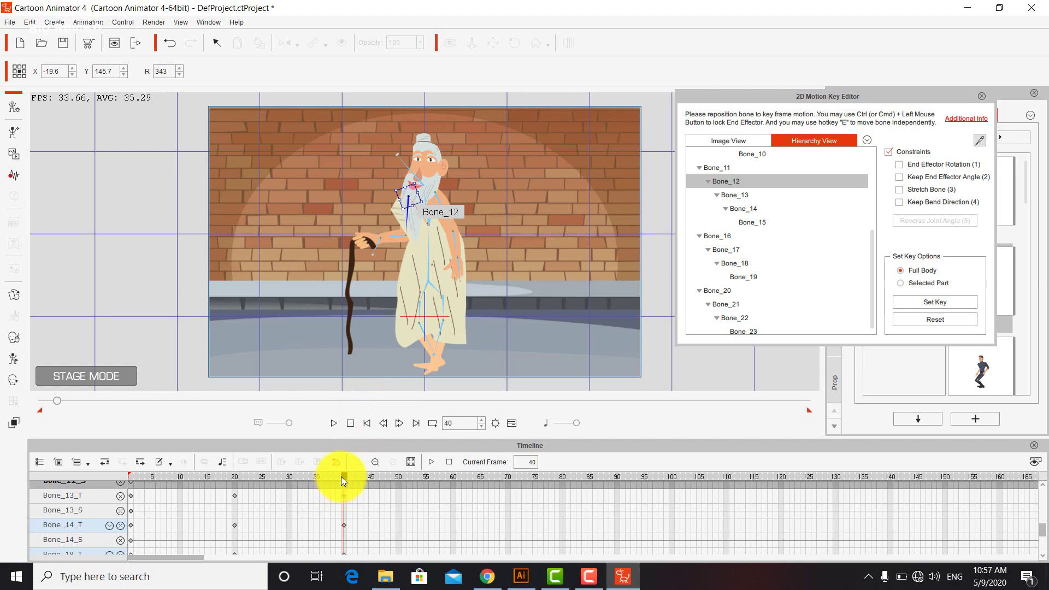
# - At frame 60, draw the cane arm toward the body with Bone_12 and swing the free arm forward with Bone_7
pyautogui.moveTo(343, 476); pyautogui.dragTo(450, 541)
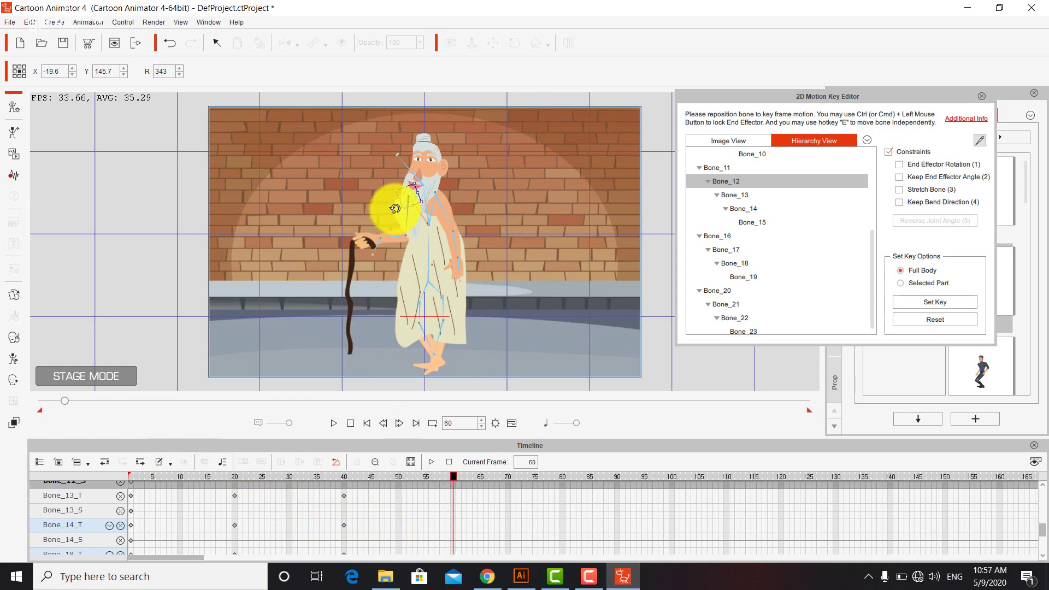
pyautogui.moveTo(395, 208); pyautogui.dragTo(401, 211)
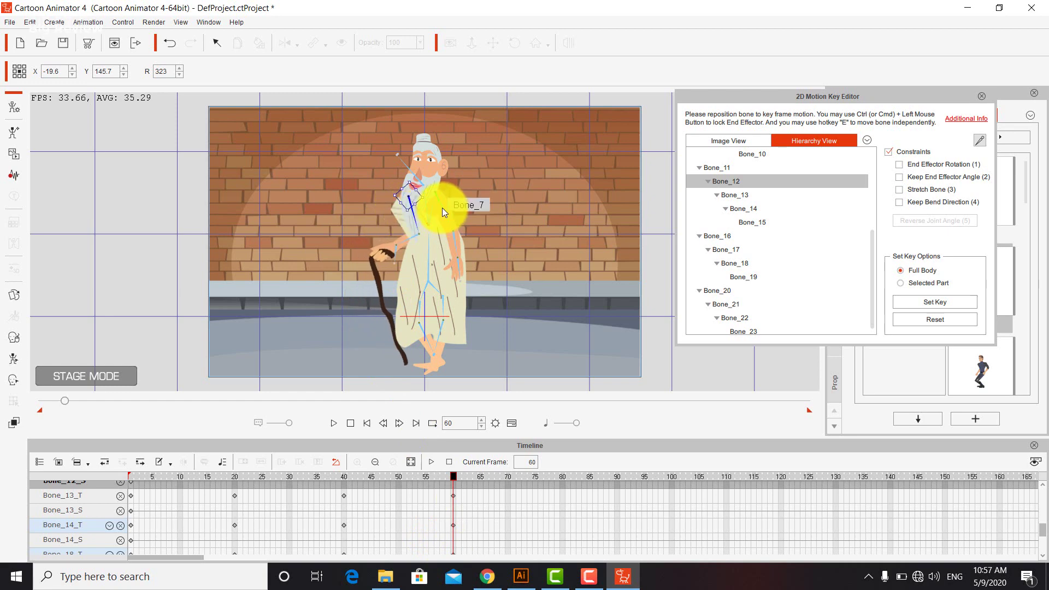
pyautogui.moveTo(444, 205); pyautogui.dragTo(434, 208)
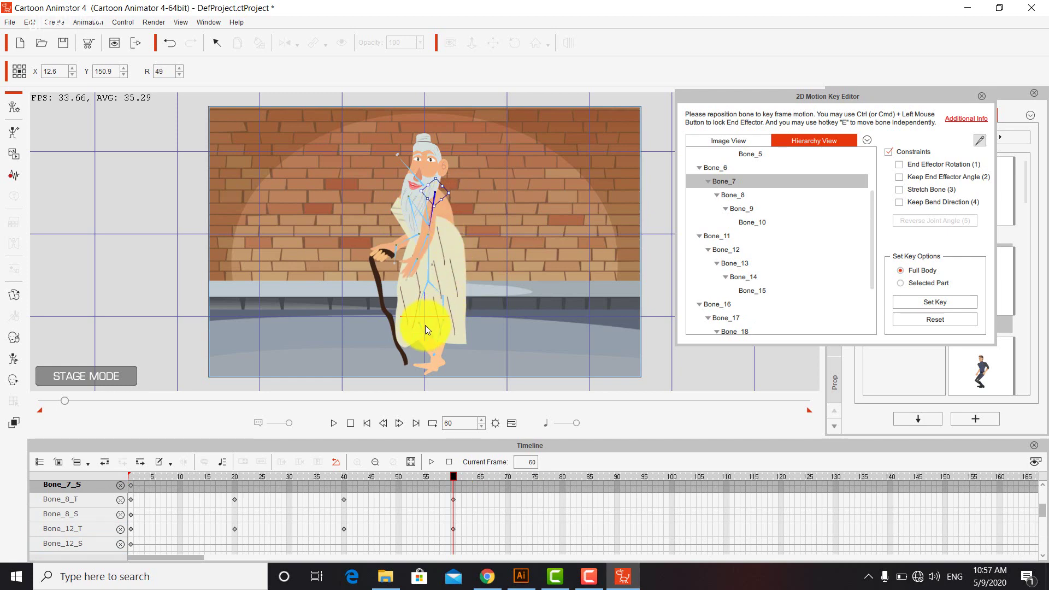
# - Move the playhead to frame 80 and cross the legs by rotating Bone_18 to 19 and Bone_22 to 333
pyautogui.moveTo(422, 330); pyautogui.dragTo(560, 480)
pyautogui.moveTo(460, 312); pyautogui.dragTo(427, 333)
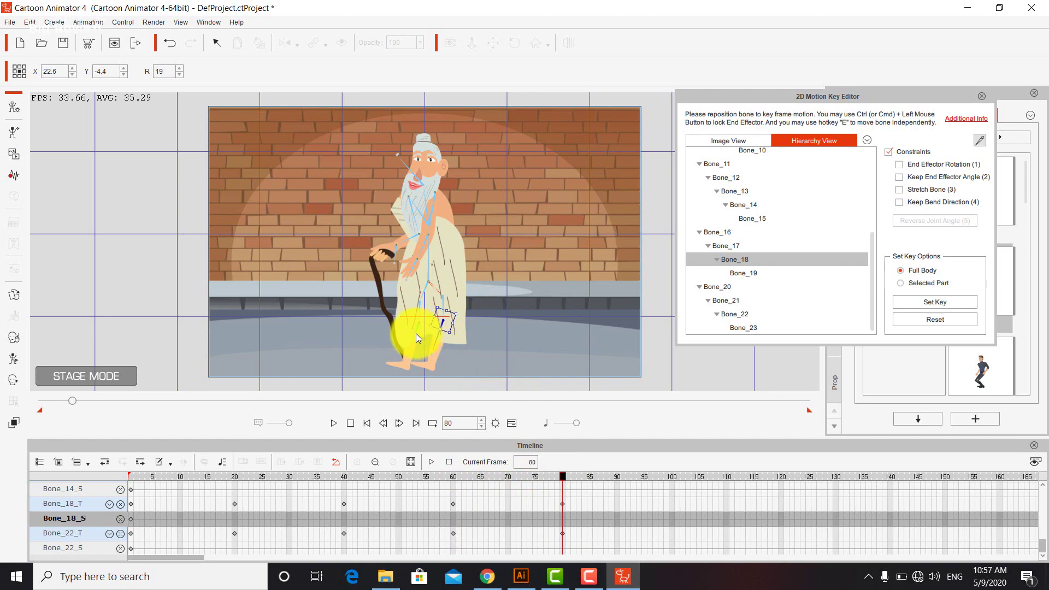
pyautogui.click(415, 333)
pyautogui.moveTo(416, 333); pyautogui.dragTo(429, 335)
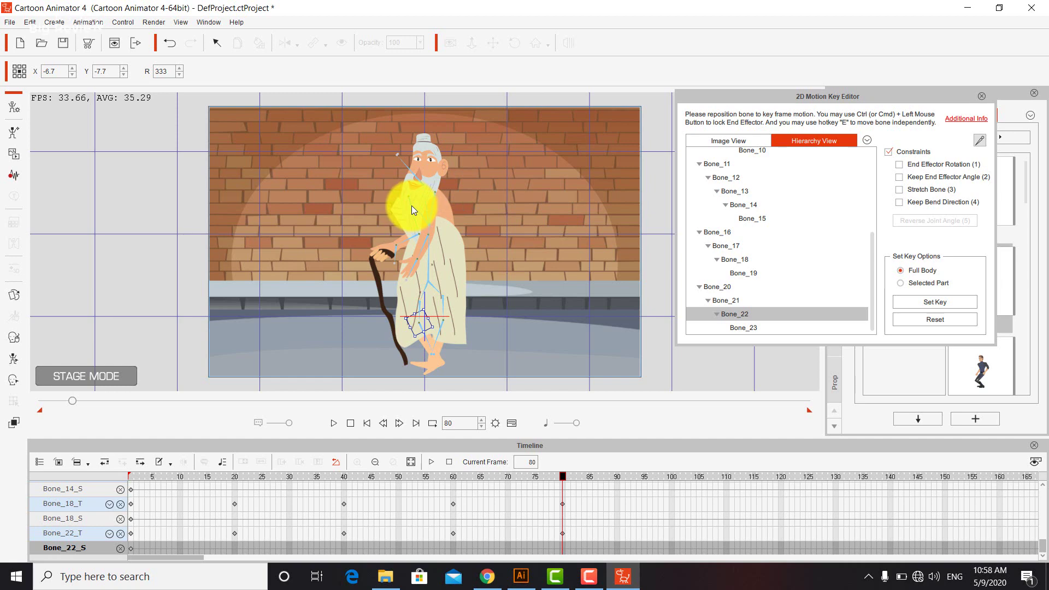
# - Swing the cane arm outward with Bone_12 at frame 80 and back toward the body at frame 100
pyautogui.moveTo(412, 205); pyautogui.dragTo(406, 216)
pyautogui.moveTo(562, 476); pyautogui.dragTo(673, 485)
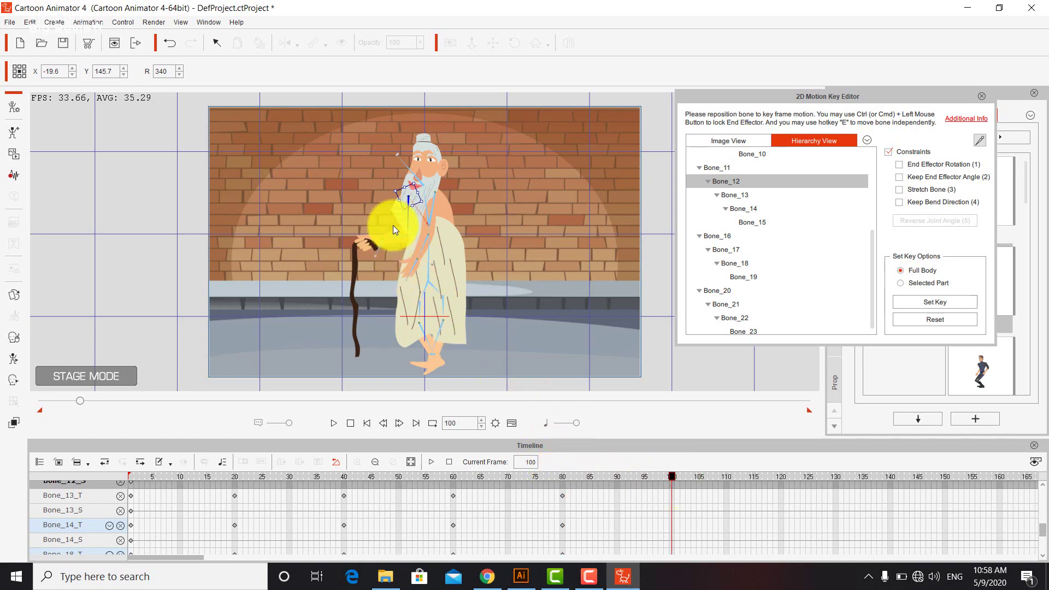
pyautogui.moveTo(395, 212); pyautogui.dragTo(399, 221)
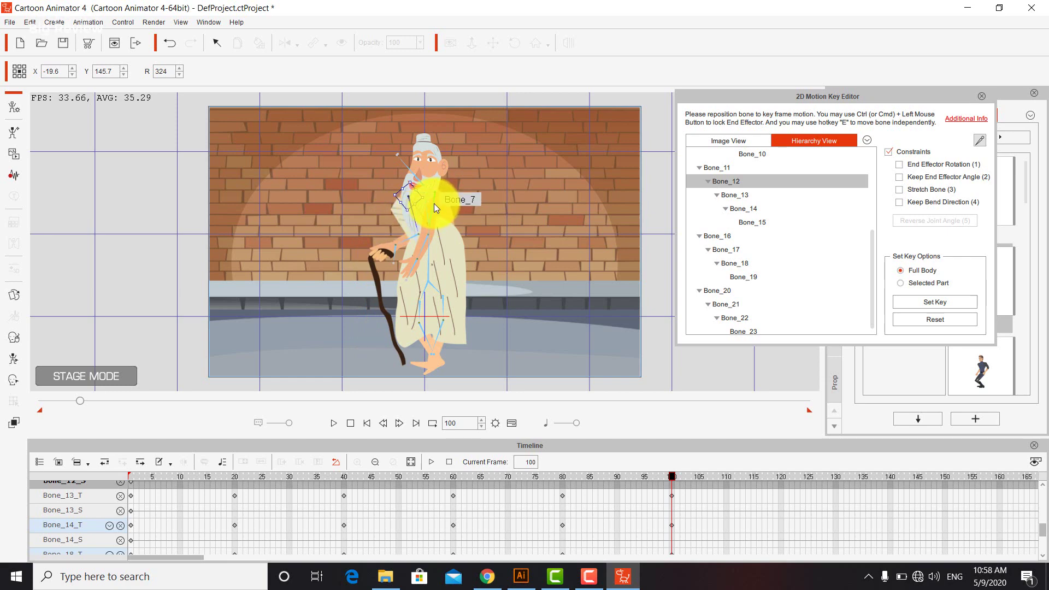
# - Return to frame 80 and swing the free arm back by rotating Bone_7 to about 16
pyautogui.moveTo(671, 479); pyautogui.dragTo(561, 464)
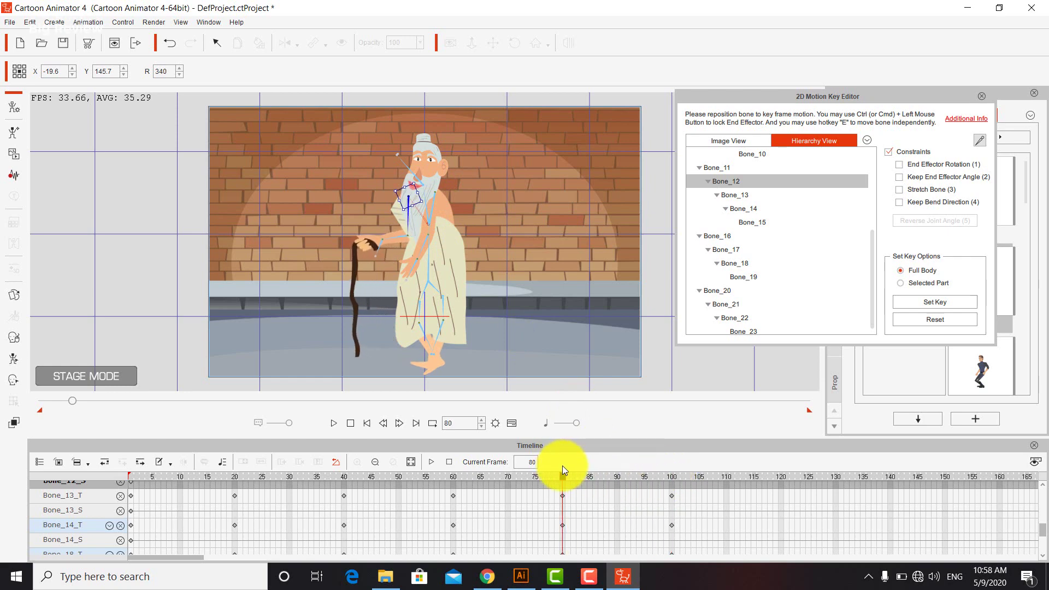
pyautogui.click(432, 208)
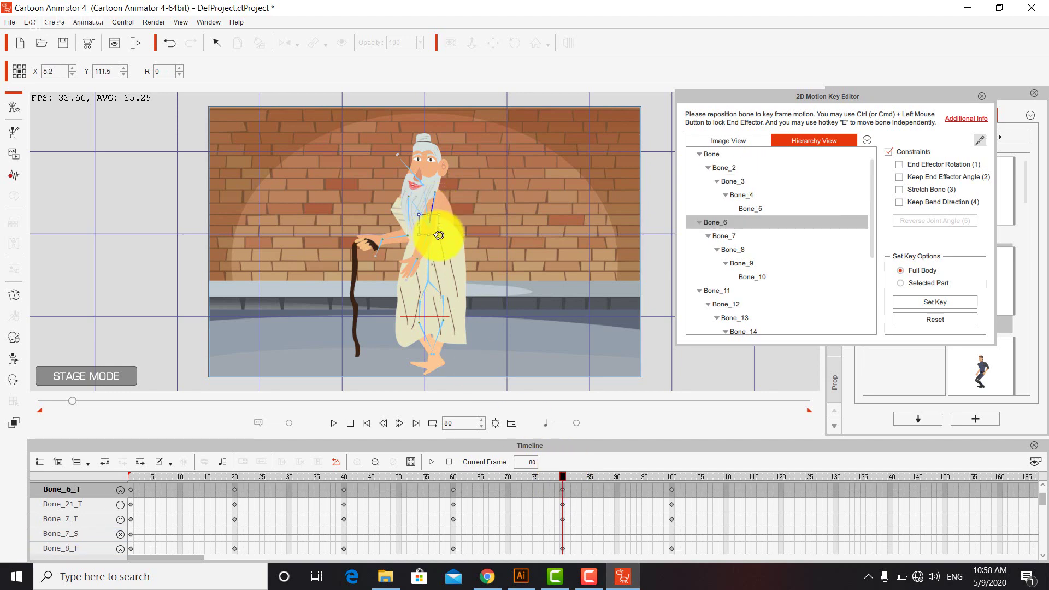
pyautogui.moveTo(442, 237); pyautogui.dragTo(487, 224)
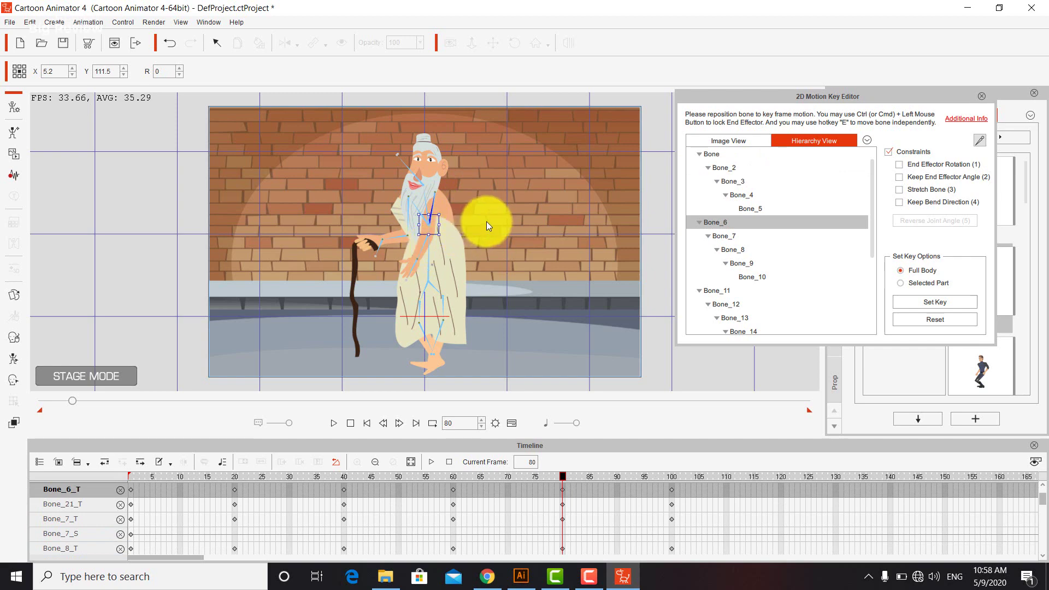
pyautogui.click(434, 203)
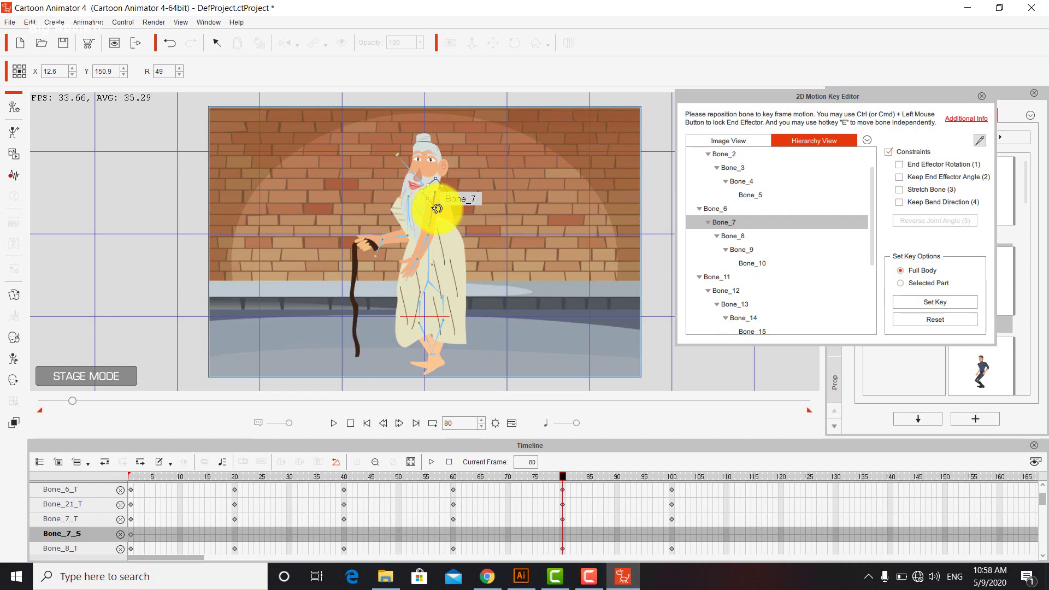
pyautogui.moveTo(433, 203); pyautogui.dragTo(449, 206)
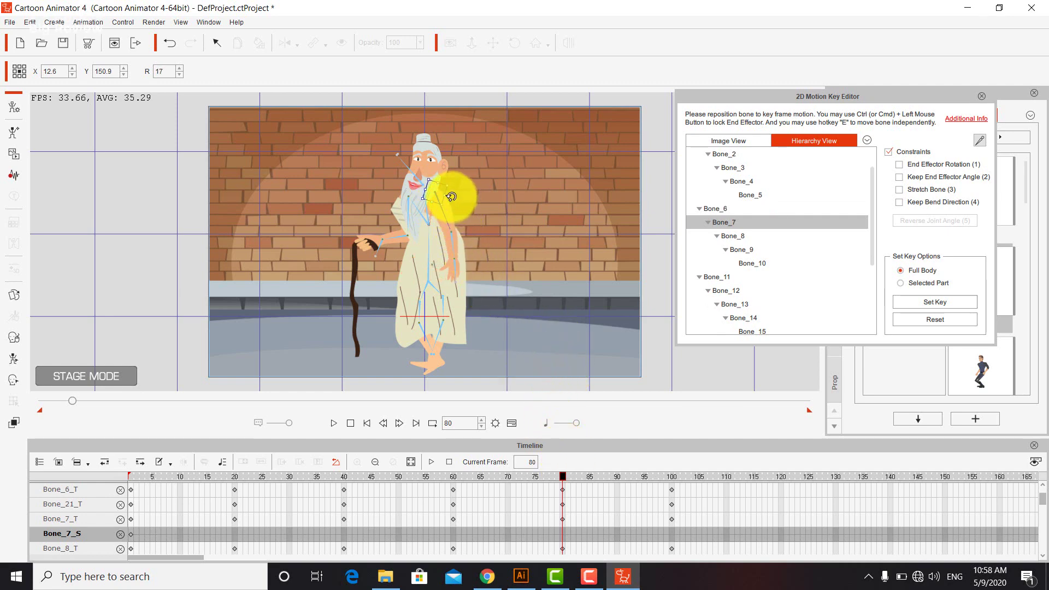
pyautogui.moveTo(451, 197); pyautogui.dragTo(456, 199)
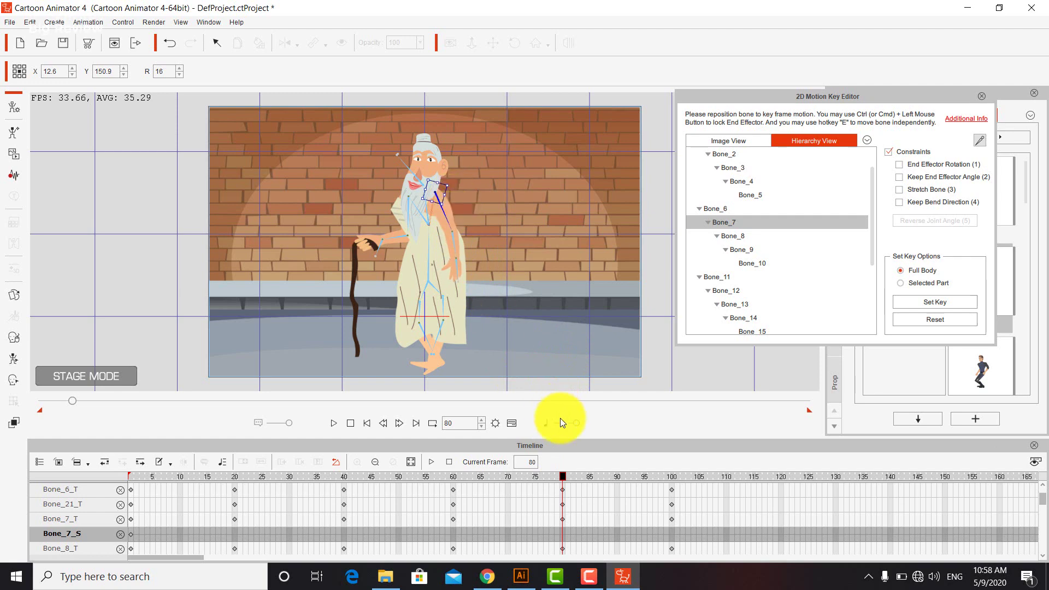
# - Place the playhead on frame 100 and set the project's total animation length to 100 frames
pyautogui.moveTo(563, 473); pyautogui.dragTo(670, 469)
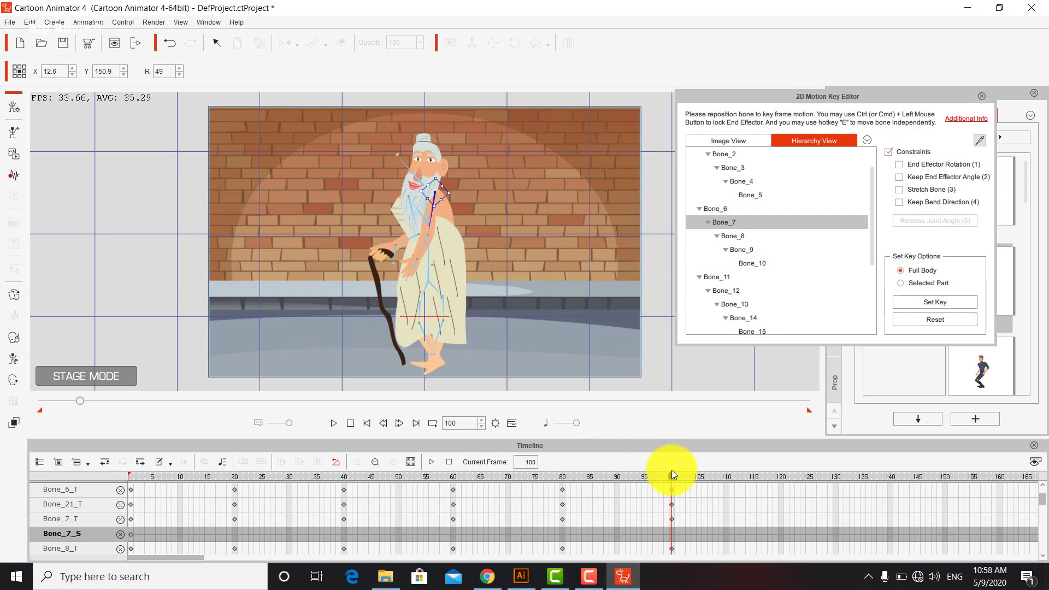
pyautogui.moveTo(670, 470); pyautogui.dragTo(793, 478)
pyautogui.click(671, 476)
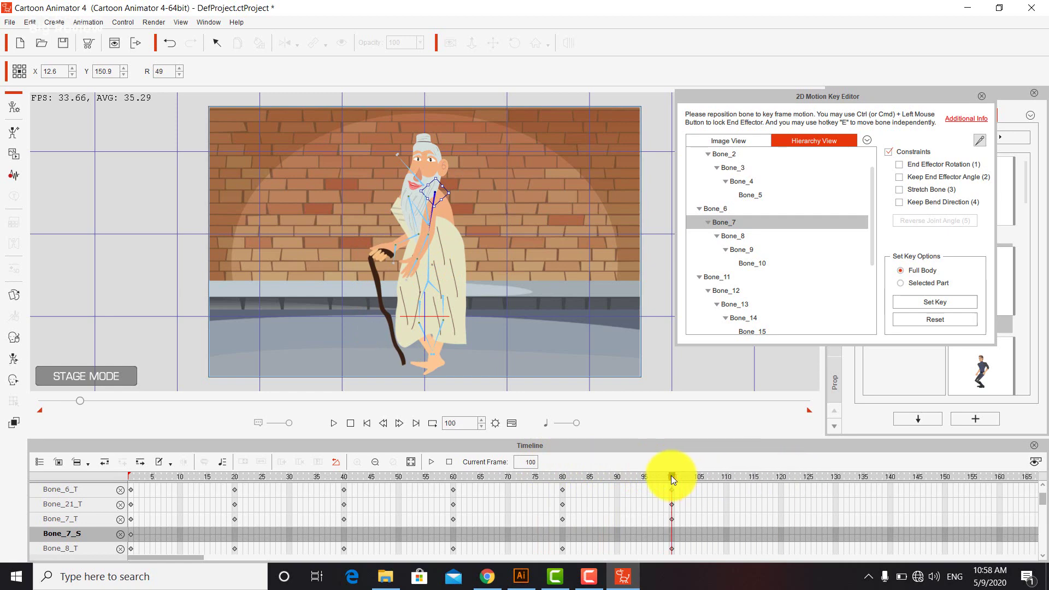
pyautogui.click(494, 423)
pyautogui.doubleClick(396, 222)
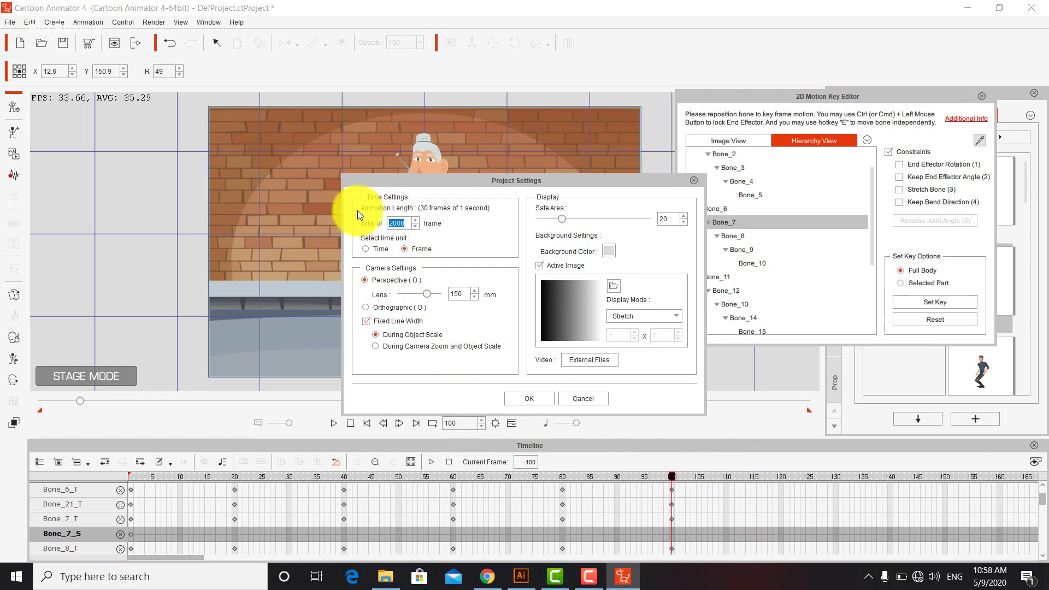
pyautogui.write('100')
pyautogui.click(534, 398)
# - Close the 2D Motion Key Editor, turn looping on and play back the walk animation
pyautogui.press('space')
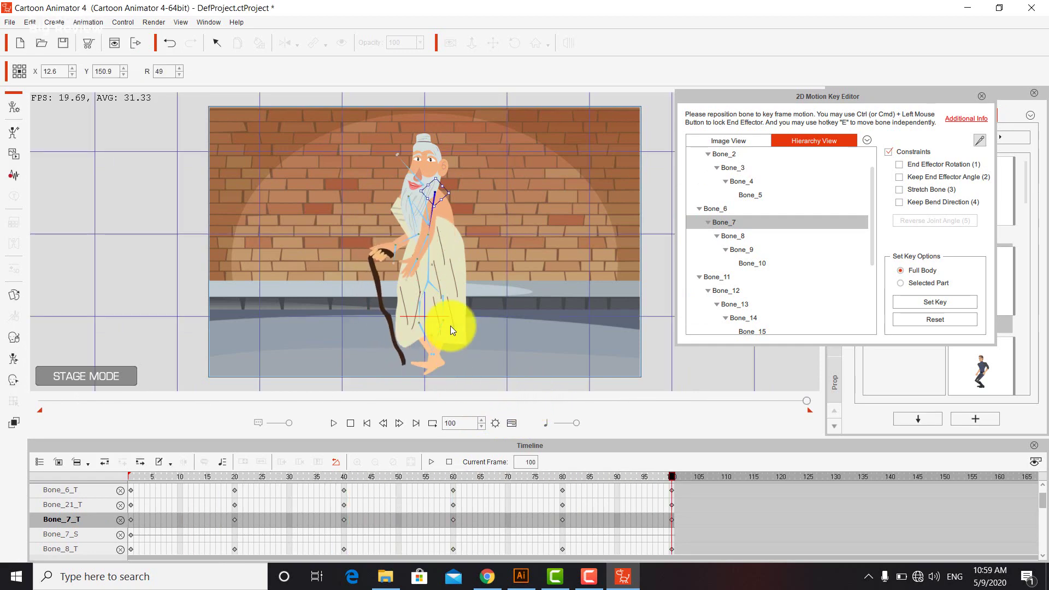
pyautogui.click(982, 96)
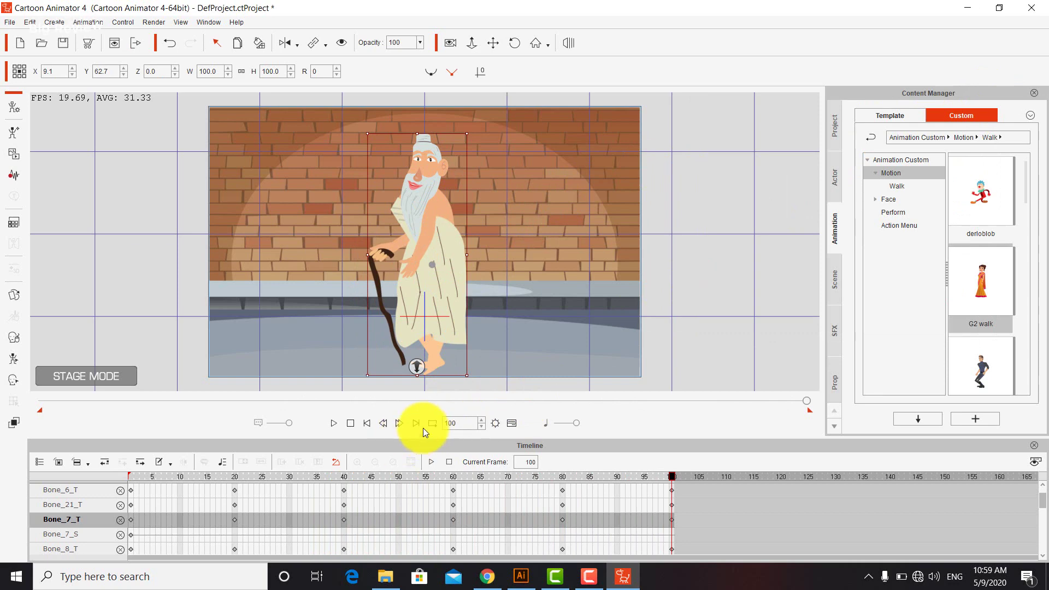
pyautogui.press('space')
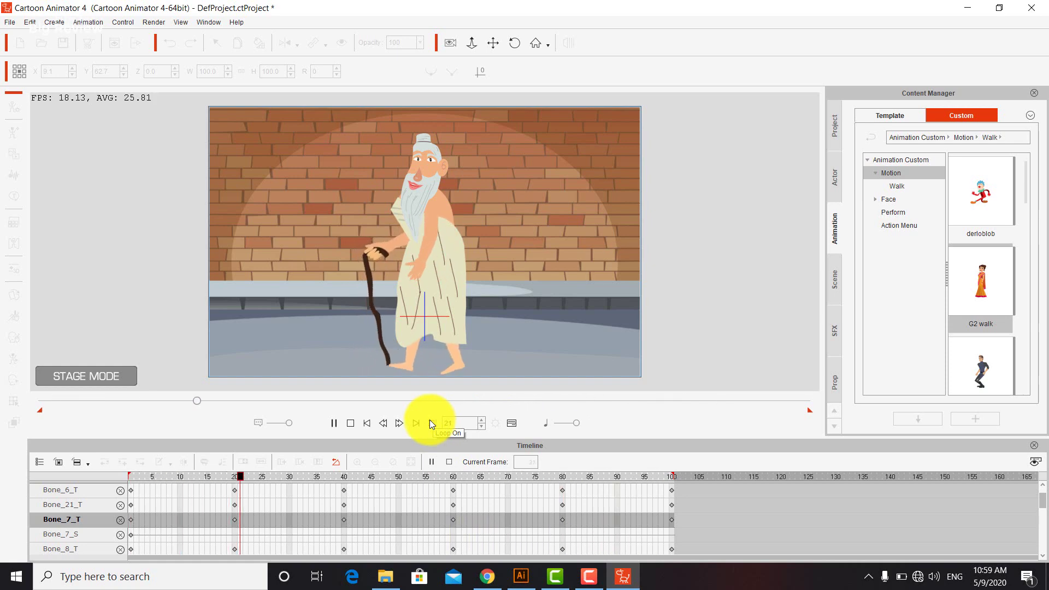
pyautogui.press('space')
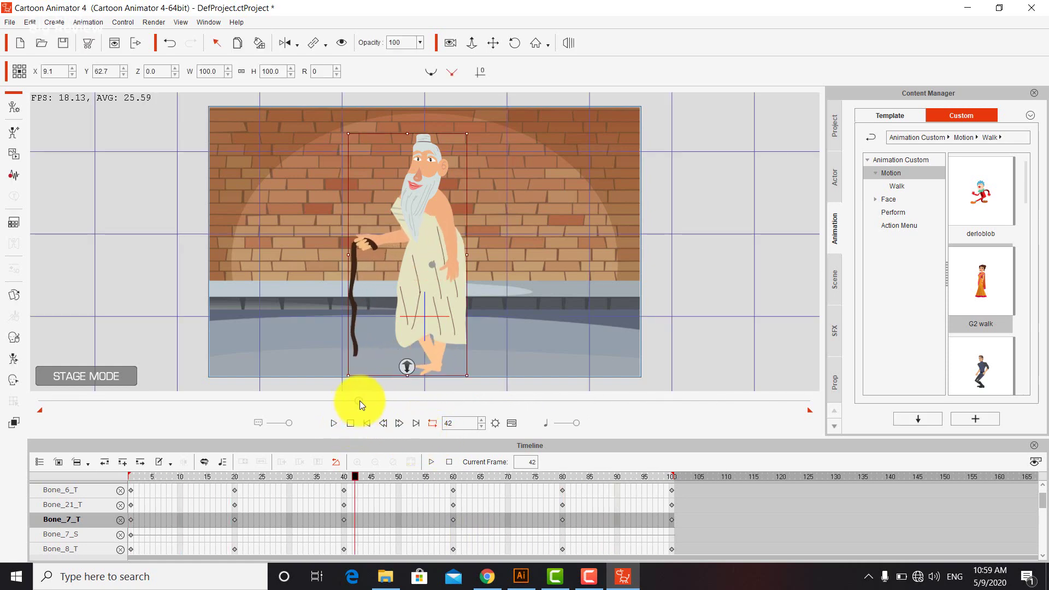
# - Move the character to X 190.7, Y 67.4 at frame 1 and to X 4.5, Y 70.0 at frame 81, and play it back
pyautogui.moveTo(359, 401); pyautogui.dragTo(42, 396)
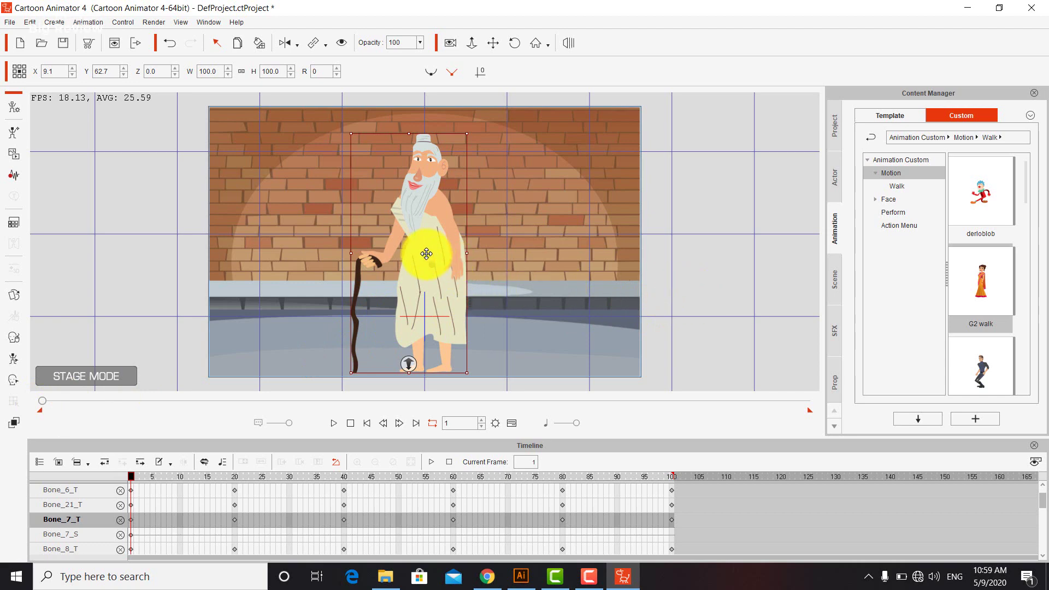
pyautogui.moveTo(426, 254); pyautogui.dragTo(576, 250)
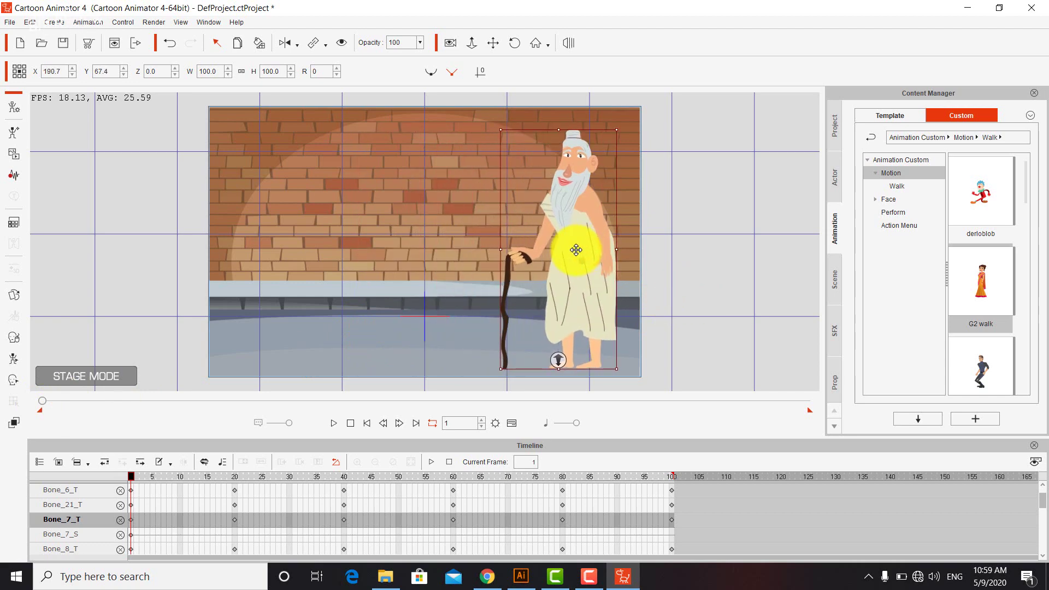
pyautogui.click(662, 400)
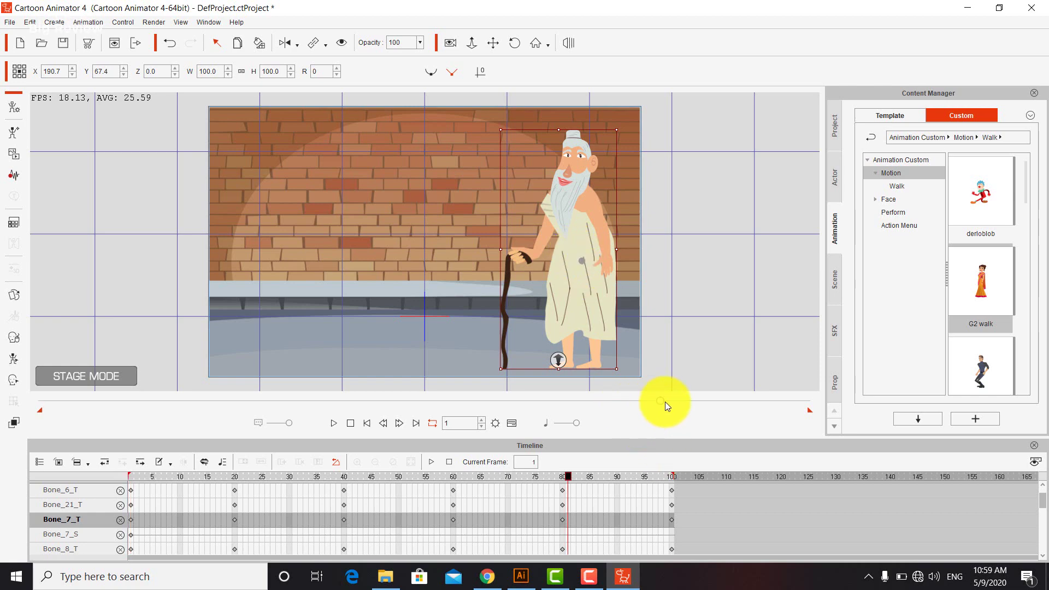
pyautogui.moveTo(571, 273); pyautogui.dragTo(405, 271)
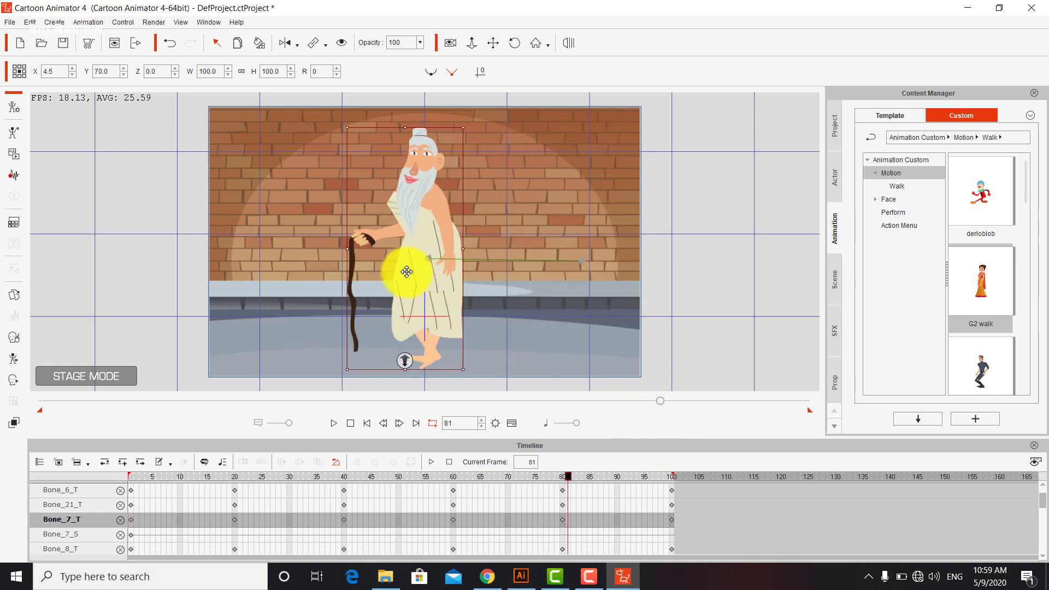
pyautogui.press('space')
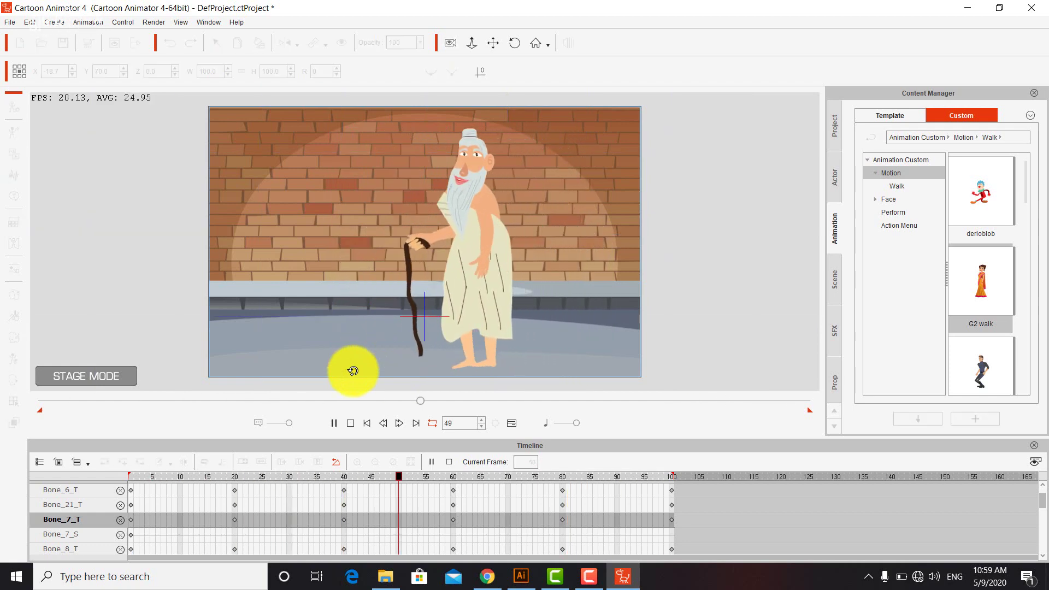
pyautogui.press('space')
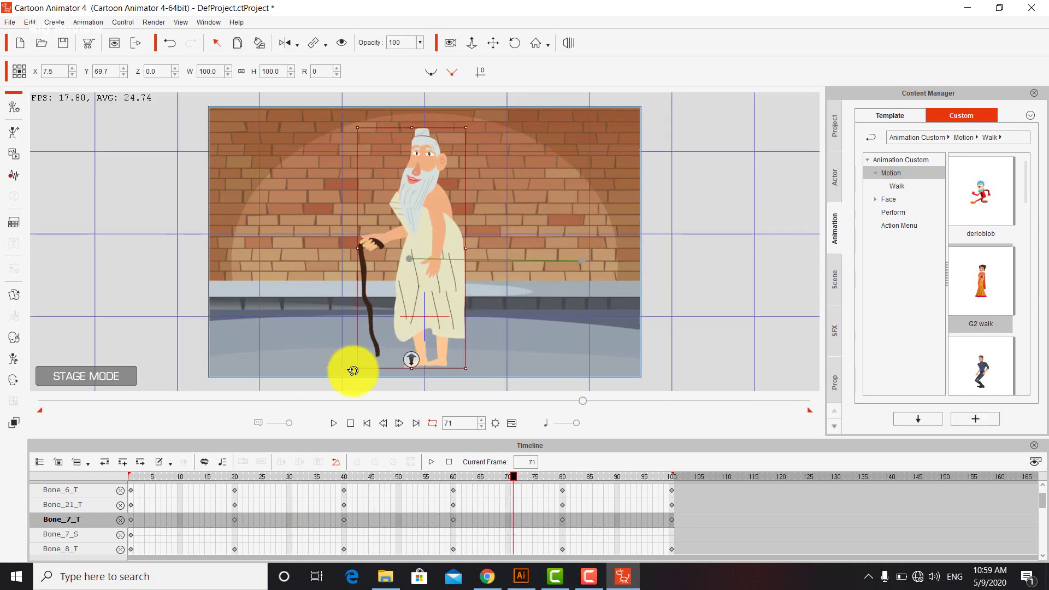
pyautogui.click(623, 576)
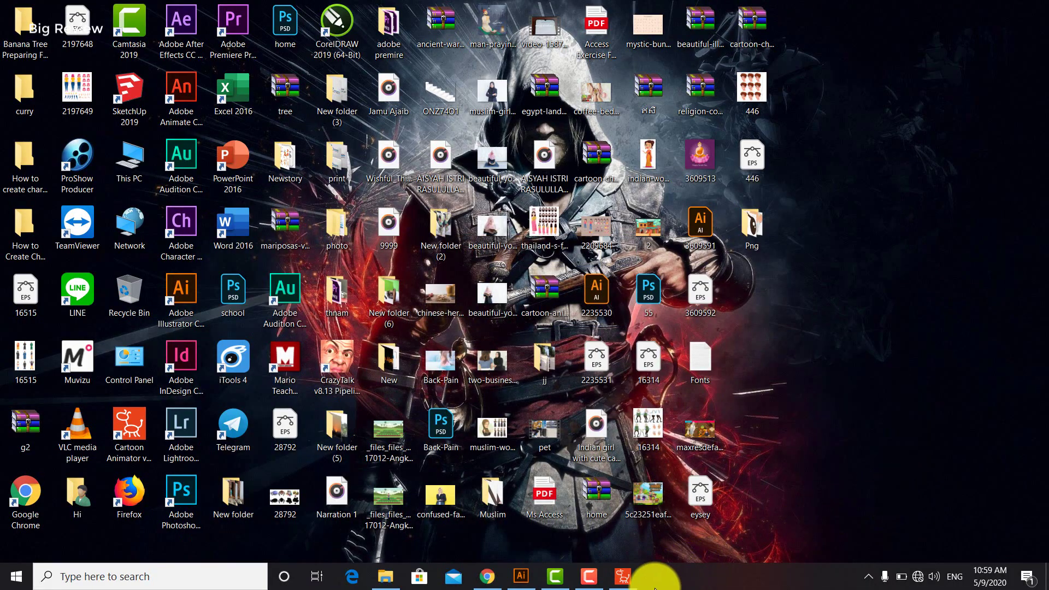
pyautogui.click(623, 576)
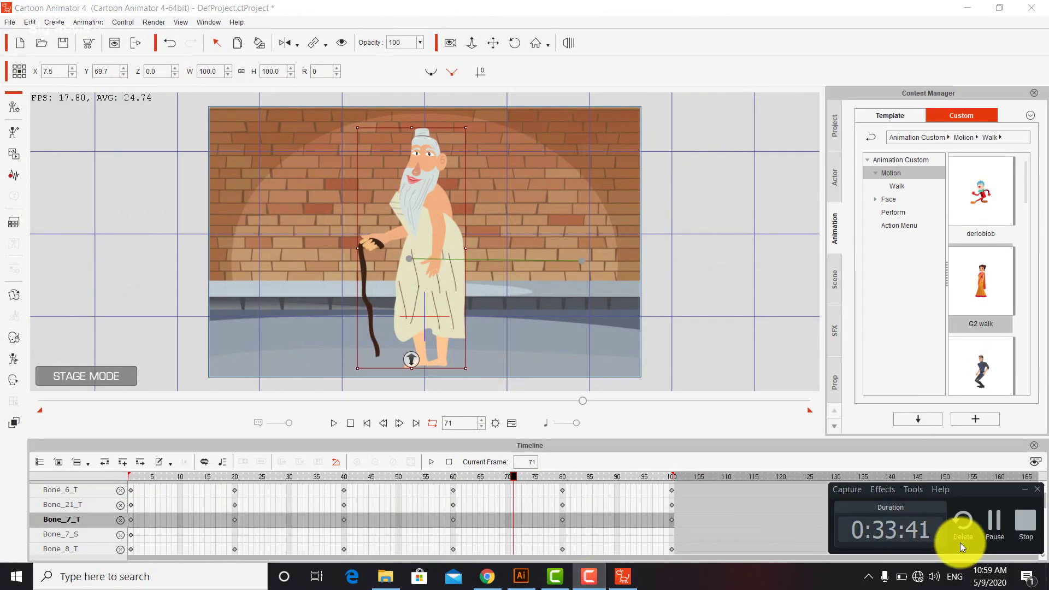